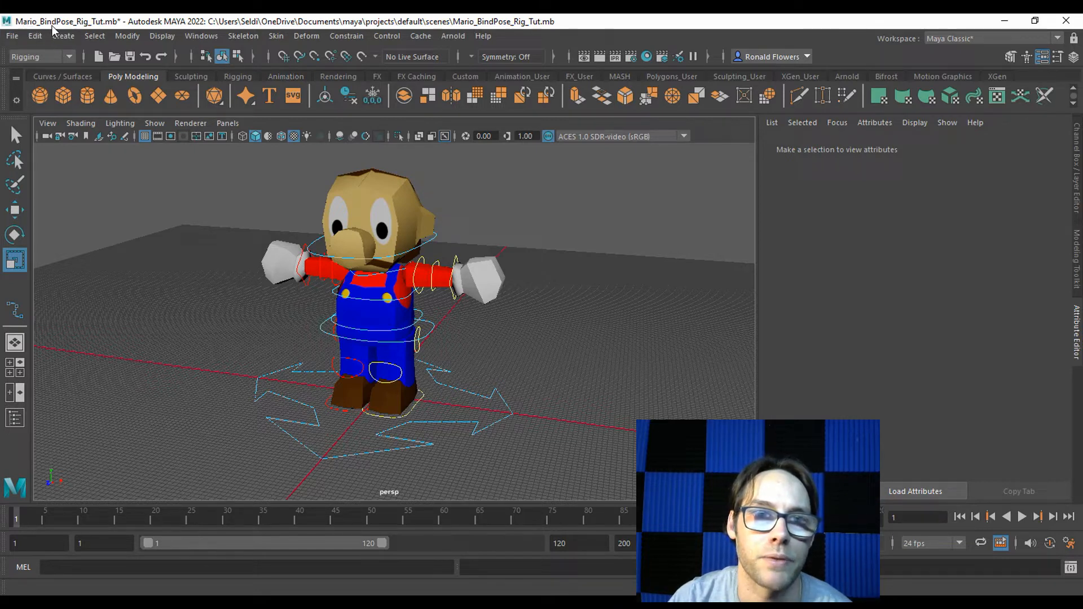
Step: Save the scene under the new name Mario_Walk_Rig_Tut.mb in the default project's scenes folder
{"action": "left_click", "coordinate": [13, 37]}
{"action": "left_click", "coordinate": [52, 105]}
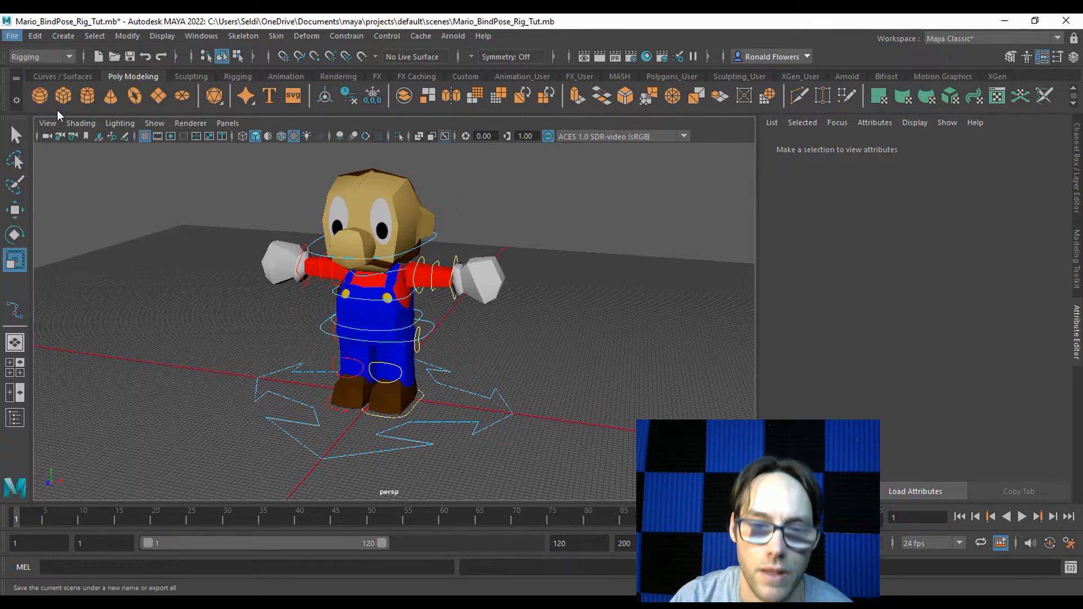
{"action": "left_click", "coordinate": [243, 505]}
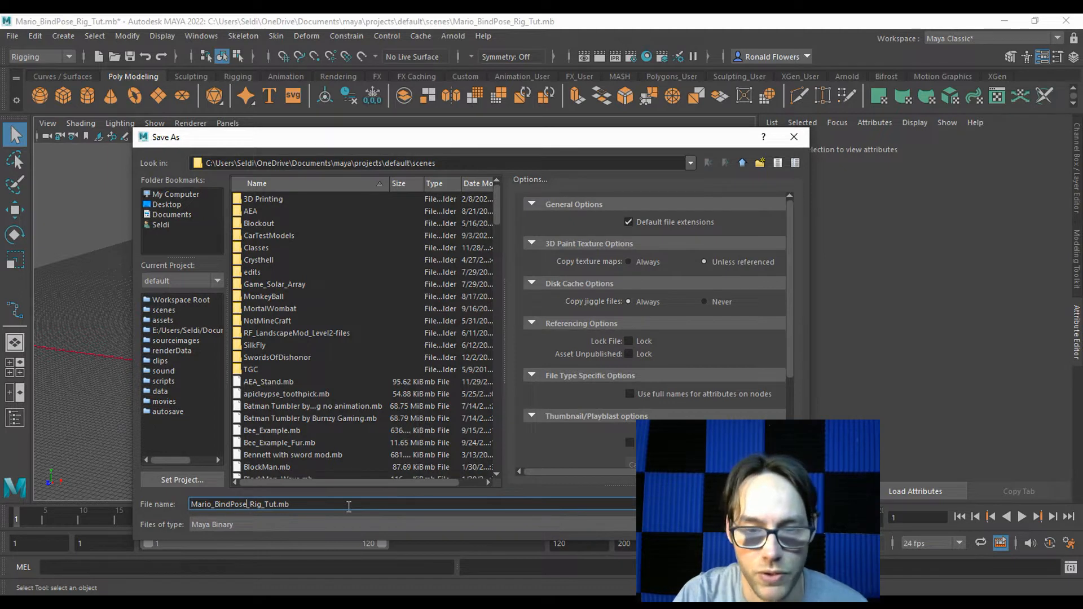
{"action": "key", "text": "BackSpace"}
{"action": "key", "text": "BackSpace"}
{"action": "key", "text": "BackSpace"}
{"action": "key", "text": "BackSpace"}
{"action": "key", "text": "BackSpace"}
{"action": "key", "text": "BackSpace"}
{"action": "key", "text": "BackSpace"}
{"action": "key", "text": "BackSpace"}
{"action": "type", "text": "Walk"}
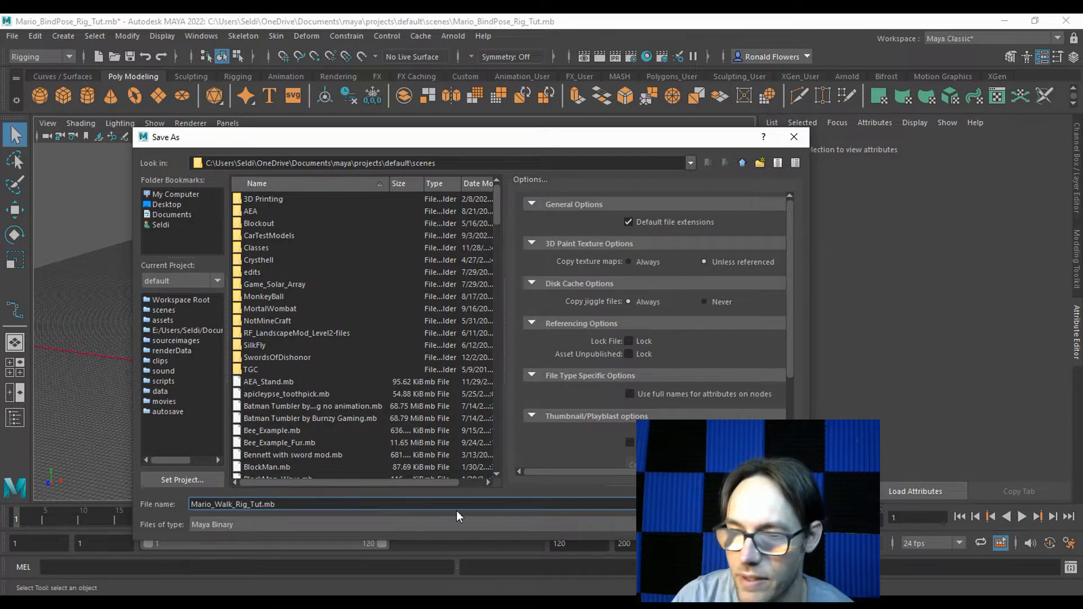
{"action": "key", "text": "Return"}
{"action": "key", "text": "r"}
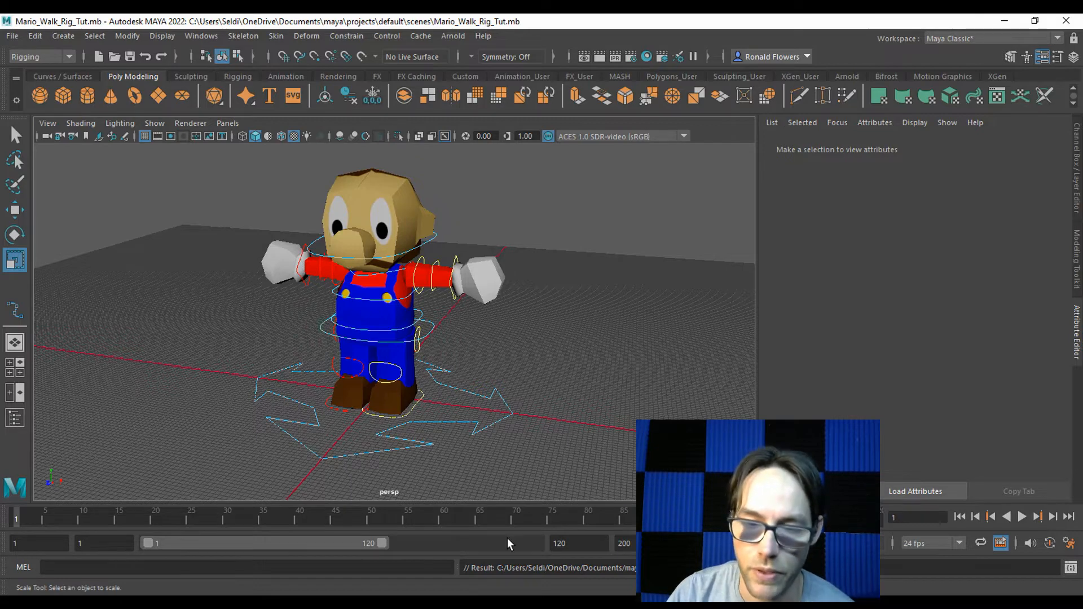
Step: View the rigged Mario reference images on the browser's assignment page, and return to Maya to select the left foot control
{"action": "left_click", "coordinate": [460, 603]}
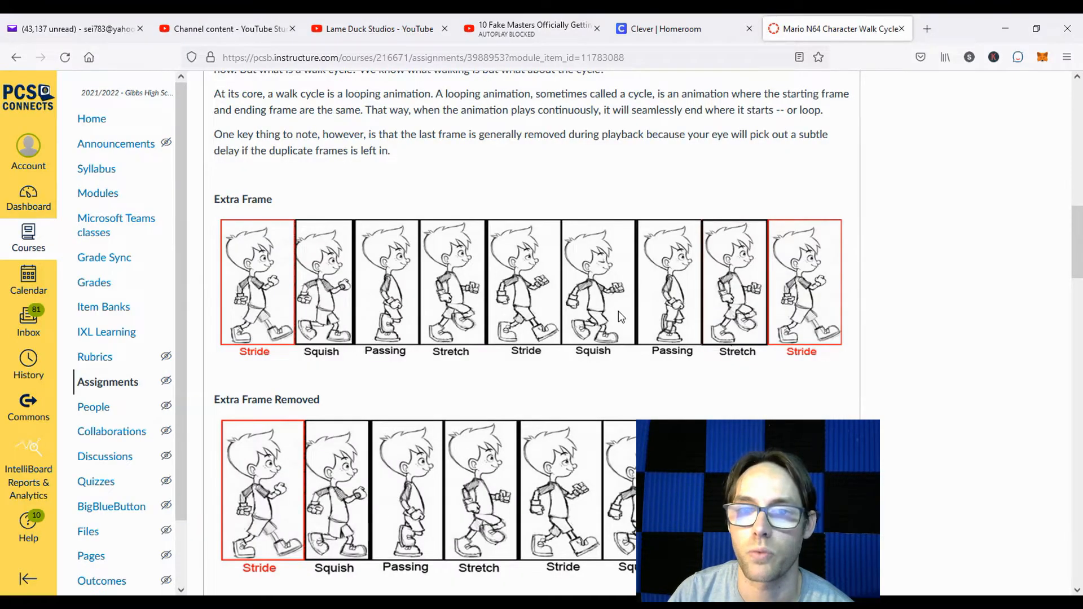
{"action": "scroll", "coordinate": [619, 310], "scroll_direction": "up", "scroll_amount": 10}
{"action": "scroll", "coordinate": [618, 311], "scroll_direction": "up", "scroll_amount": 4}
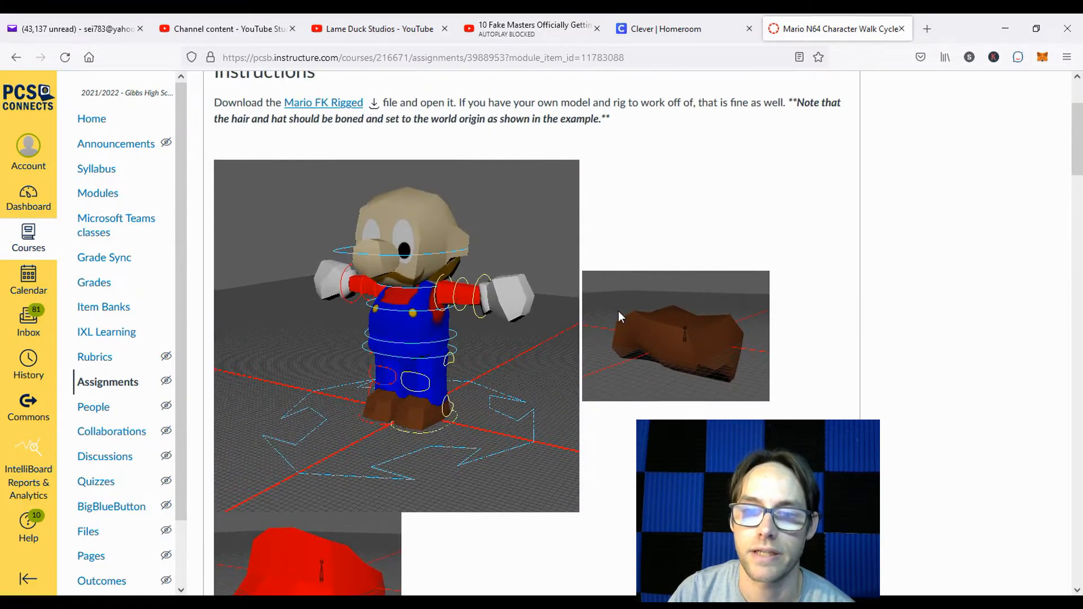
{"action": "scroll", "coordinate": [618, 311], "scroll_direction": "down", "scroll_amount": 3}
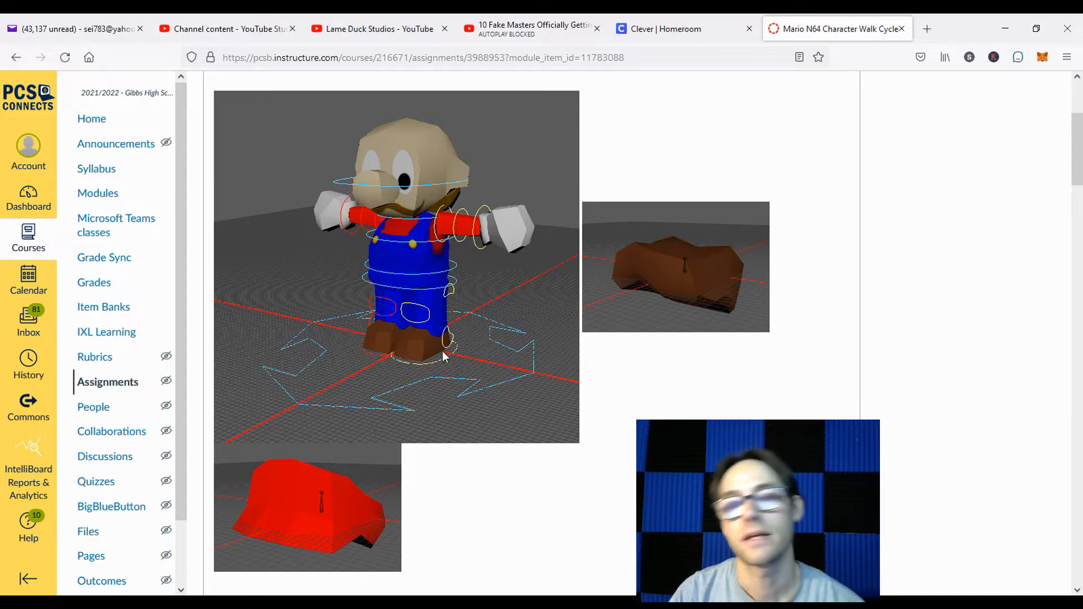
{"action": "left_click", "coordinate": [463, 601]}
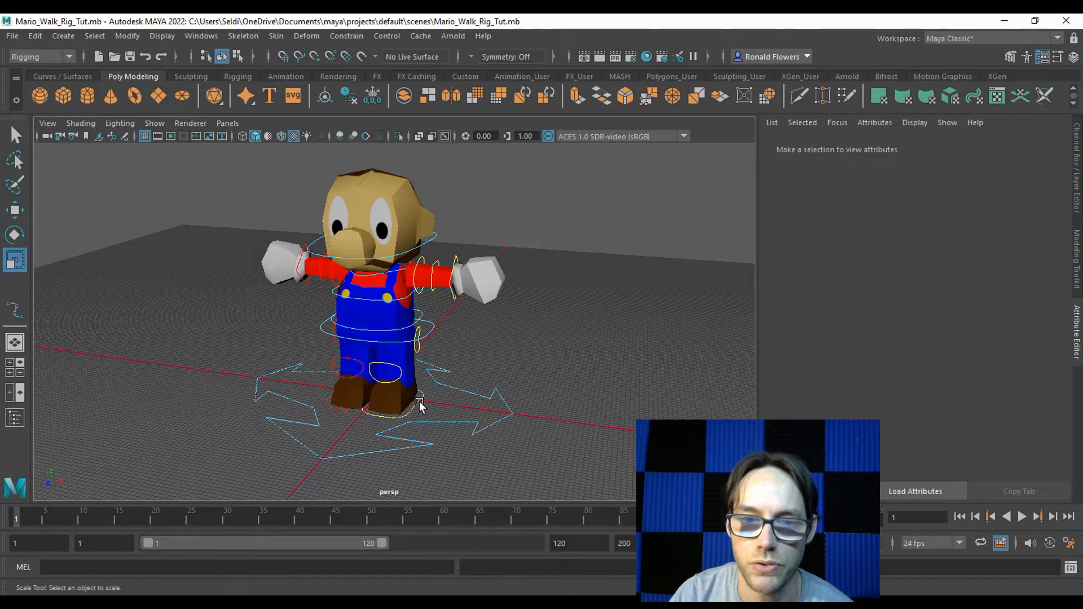
{"action": "left_click", "coordinate": [418, 402]}
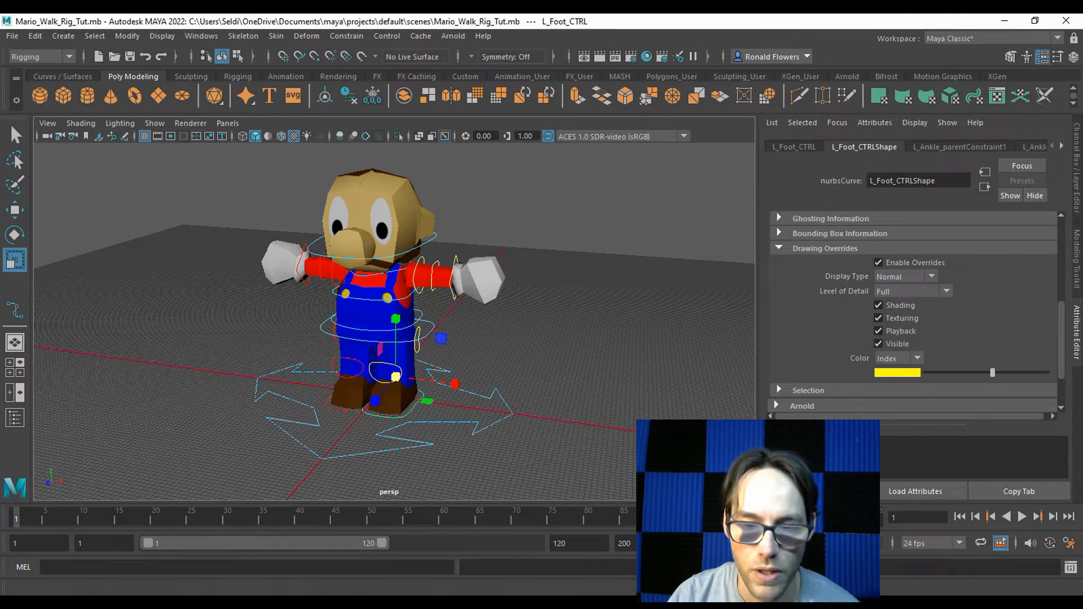
Step: Switch to the browser and study the assignment's walk cycle overview, extra-frame comparison and Stride key pose description
{"action": "key", "text": "alt+Tab"}
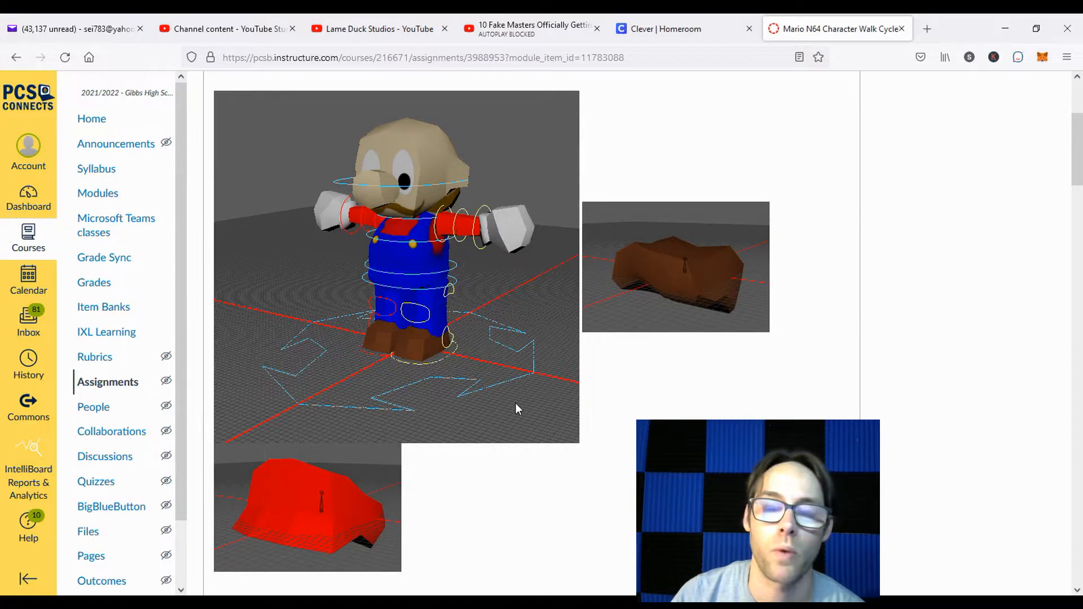
{"action": "scroll", "coordinate": [524, 398], "scroll_direction": "up", "scroll_amount": 4}
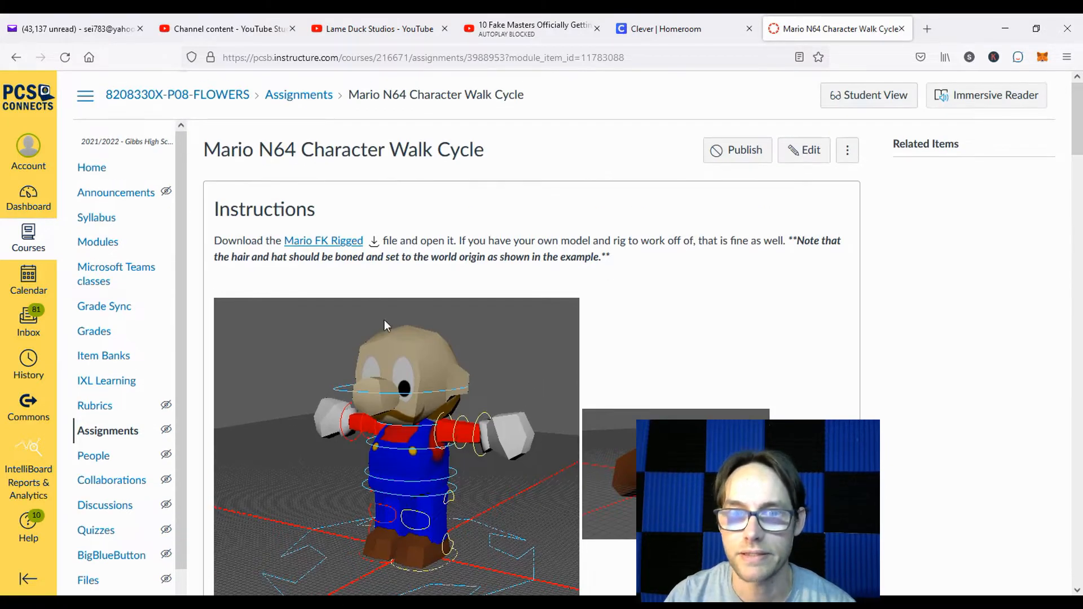
{"action": "scroll", "coordinate": [659, 333], "scroll_direction": "down", "scroll_amount": 3}
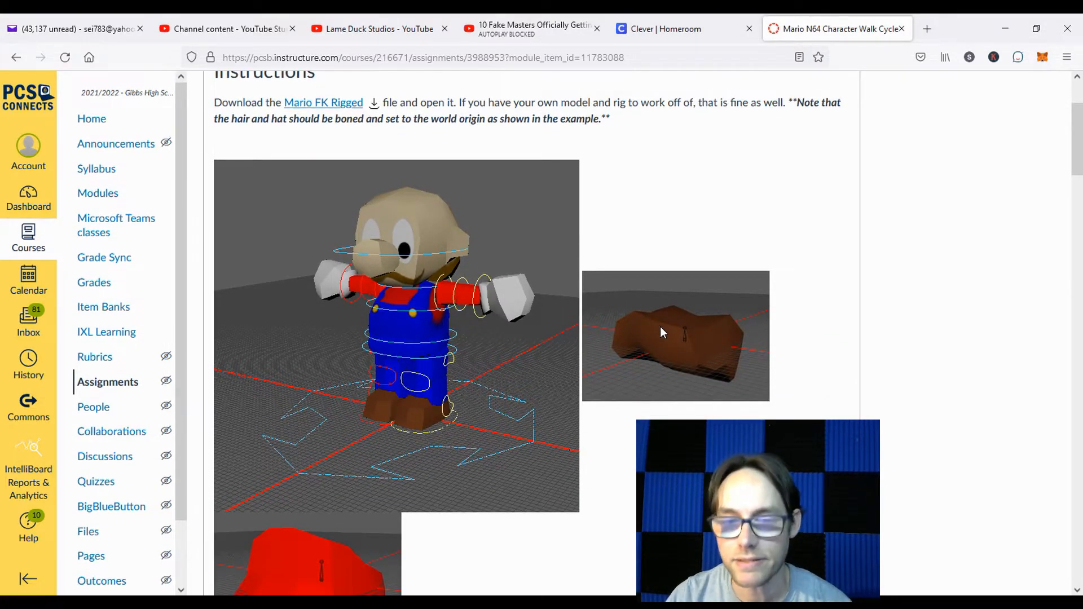
{"action": "scroll", "coordinate": [661, 332], "scroll_direction": "down", "scroll_amount": 10}
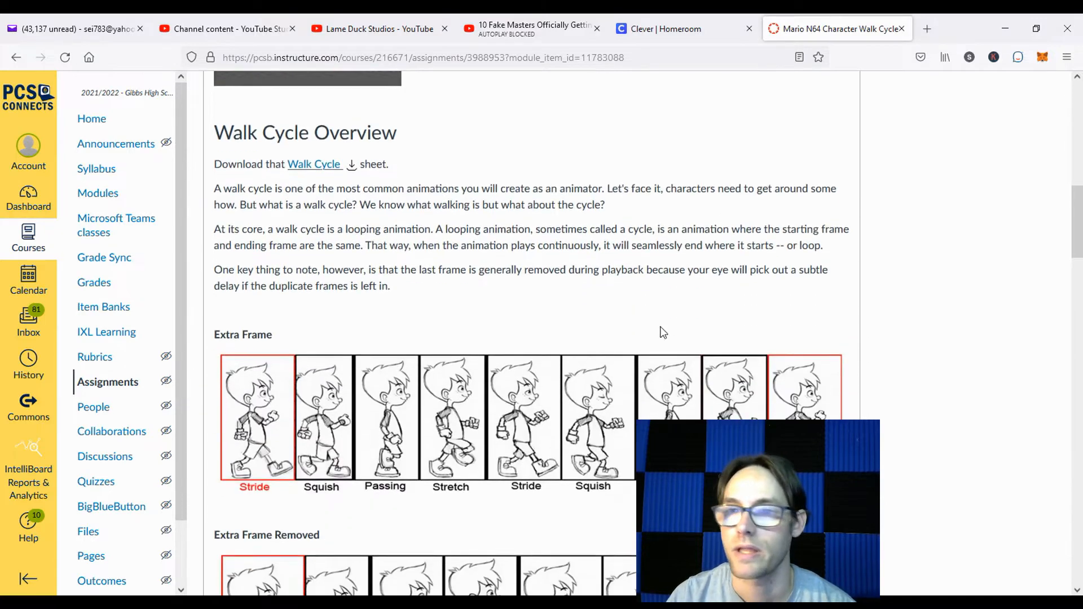
{"action": "scroll", "coordinate": [663, 333], "scroll_direction": "down", "scroll_amount": 4}
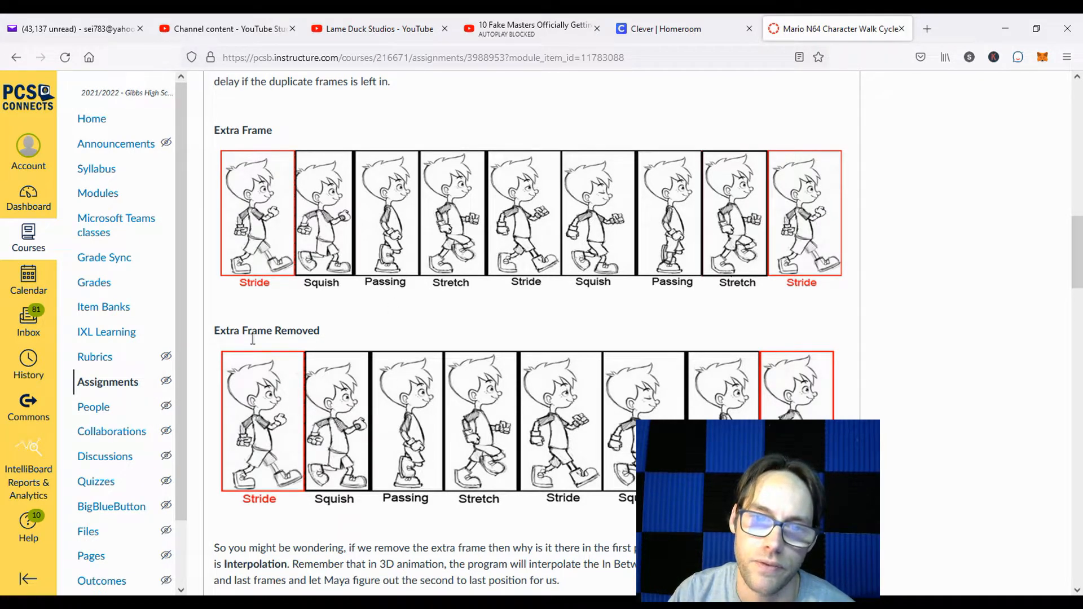
{"action": "left_click_drag", "start_coordinate": [322, 335], "coordinate": [214, 334]}
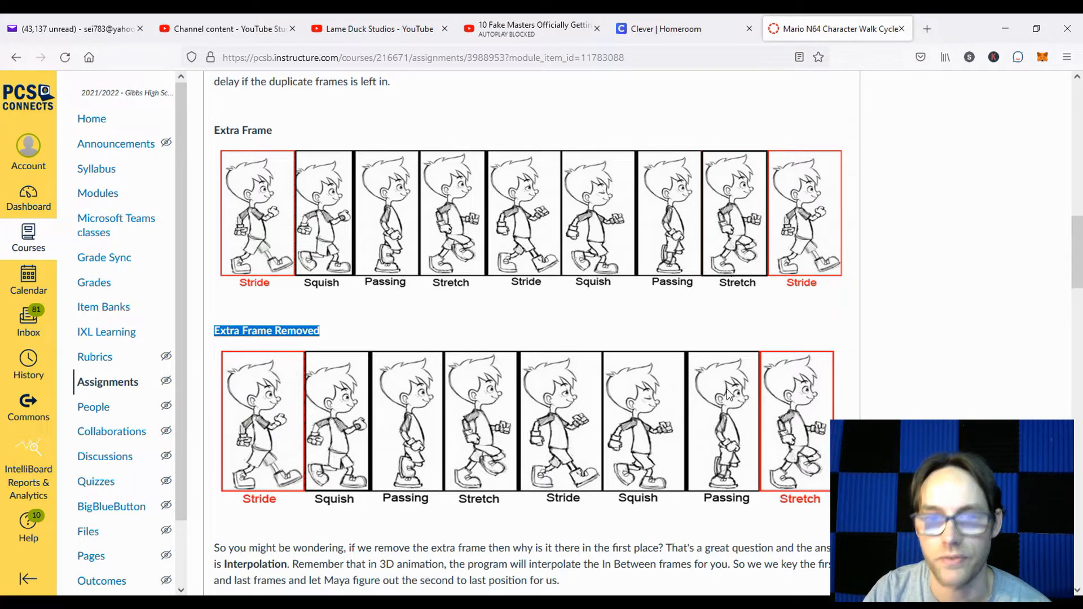
{"action": "scroll", "coordinate": [440, 389], "scroll_direction": "down", "scroll_amount": 10}
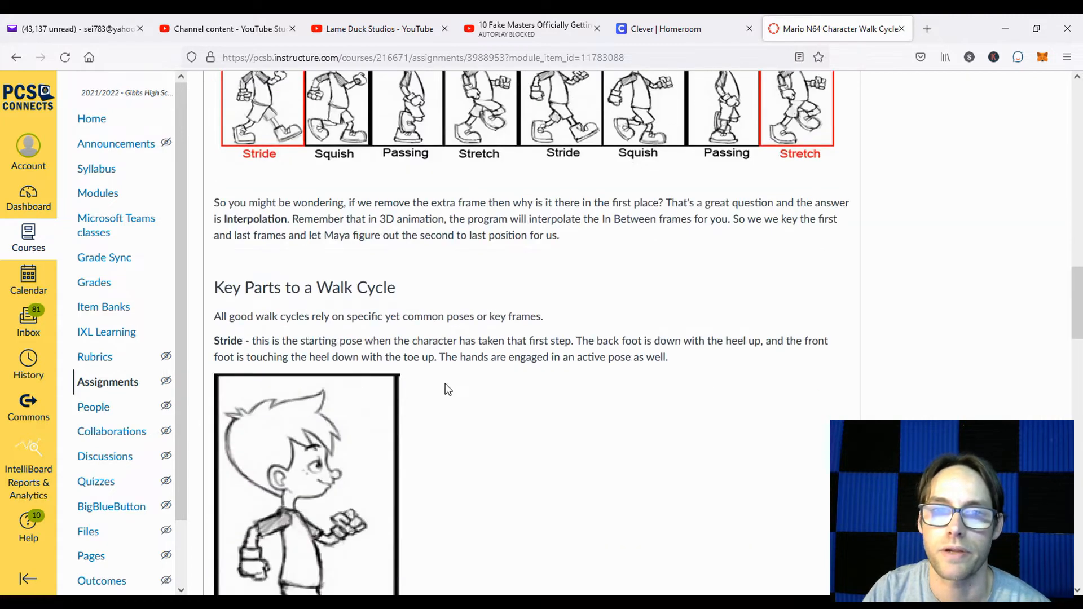
{"action": "scroll", "coordinate": [454, 385], "scroll_direction": "up", "scroll_amount": 1}
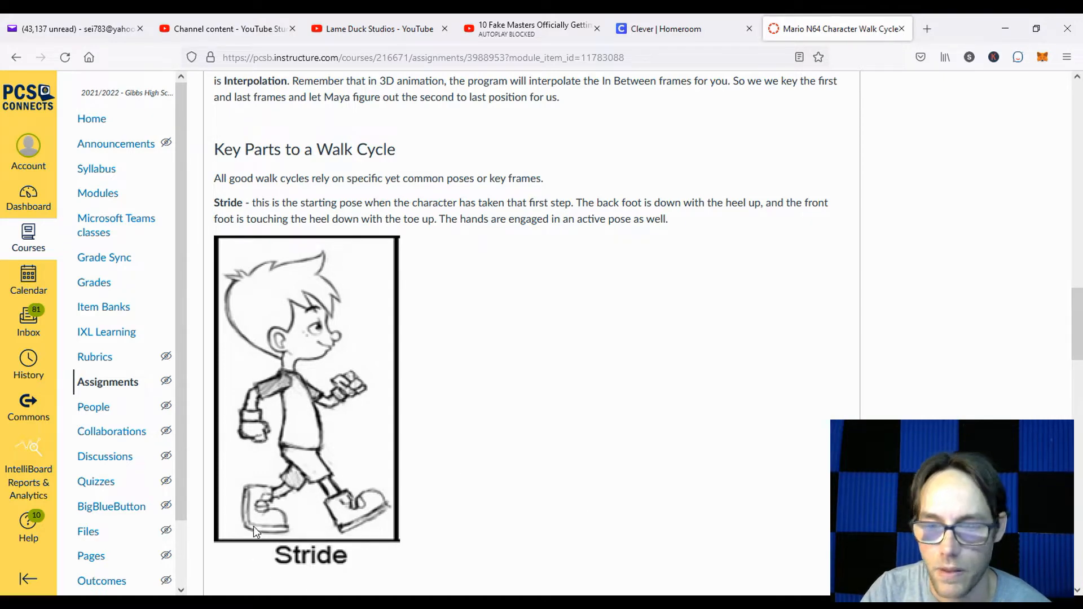
Step: Switch back to Maya, display the Channel Box, and maximize the side view with Mario framed from head to feet
{"action": "left_click", "coordinate": [498, 605]}
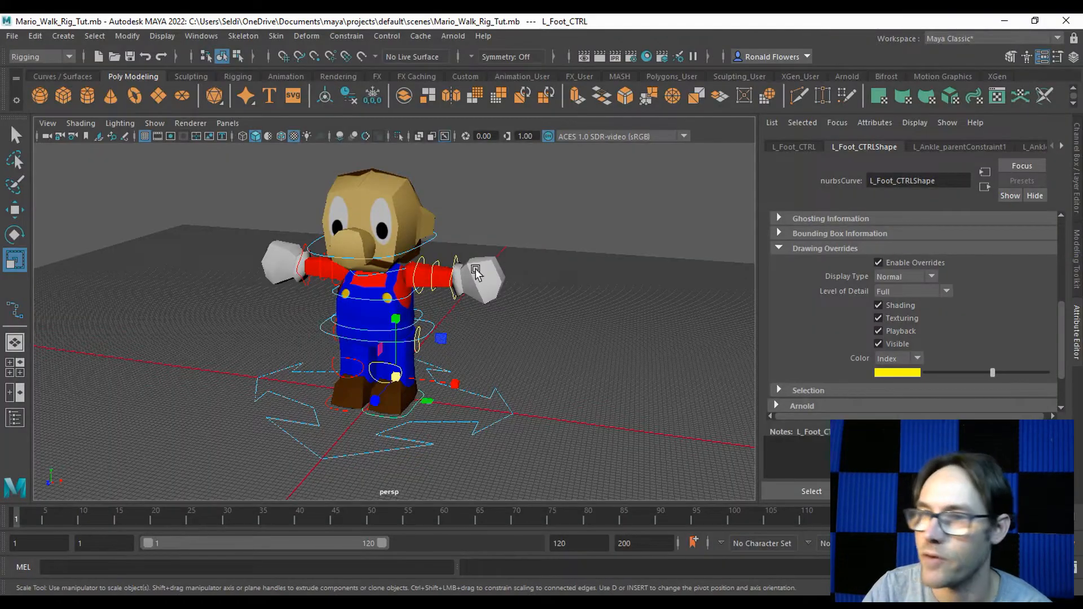
{"action": "left_click", "coordinate": [1032, 197]}
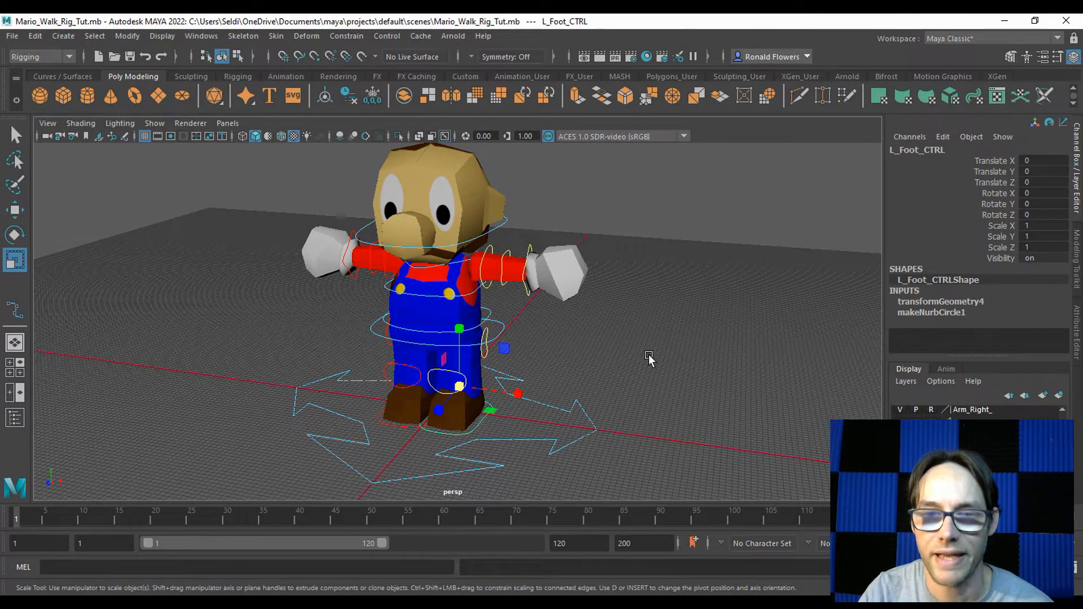
{"action": "left_click", "coordinate": [627, 358]}
{"action": "key", "text": "space"}
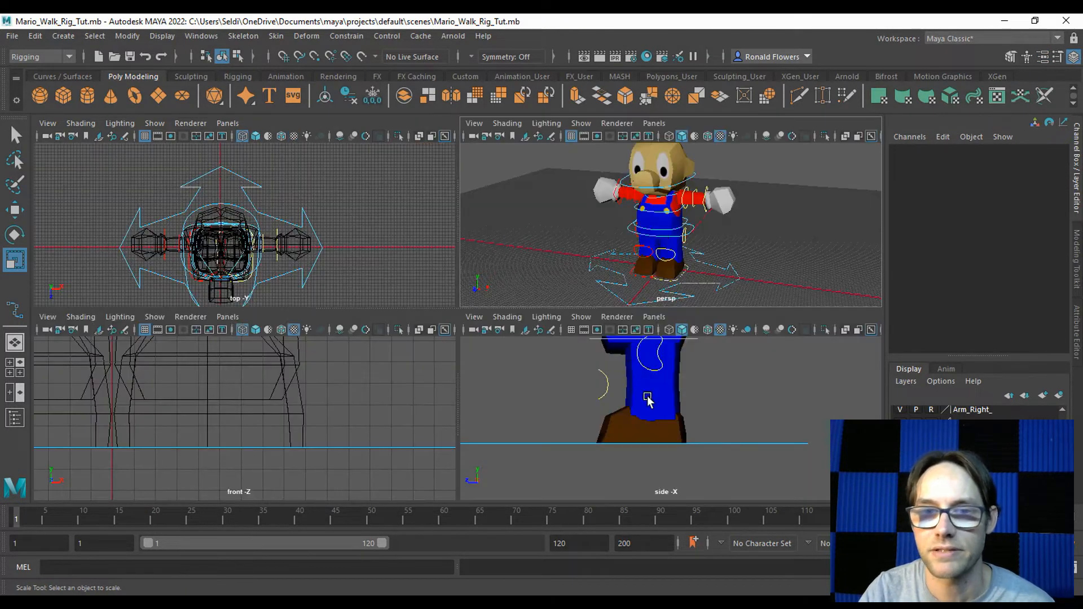
{"action": "key", "text": "space"}
{"action": "scroll", "coordinate": [548, 257], "scroll_direction": "down", "scroll_amount": 3}
{"action": "middle_click_drag", "start_coordinate": [536, 230], "coordinate": [551, 353], "text": "alt"}
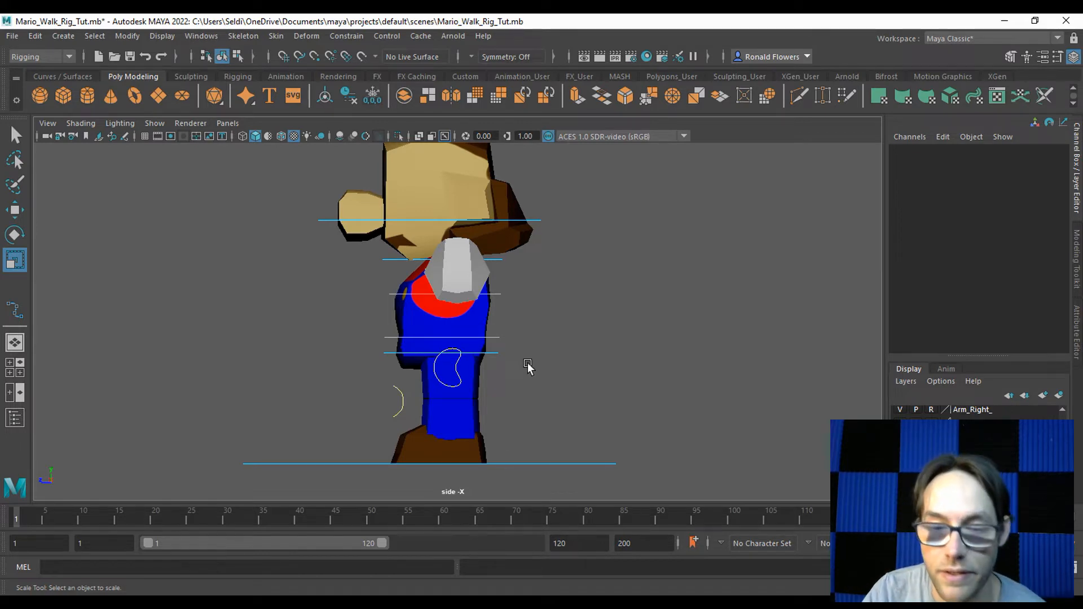
Step: Check the Stride reference in the browser and rotate Mario's left hip control forward to about -40.45 degrees in X
{"action": "key", "text": "alt+Tab"}
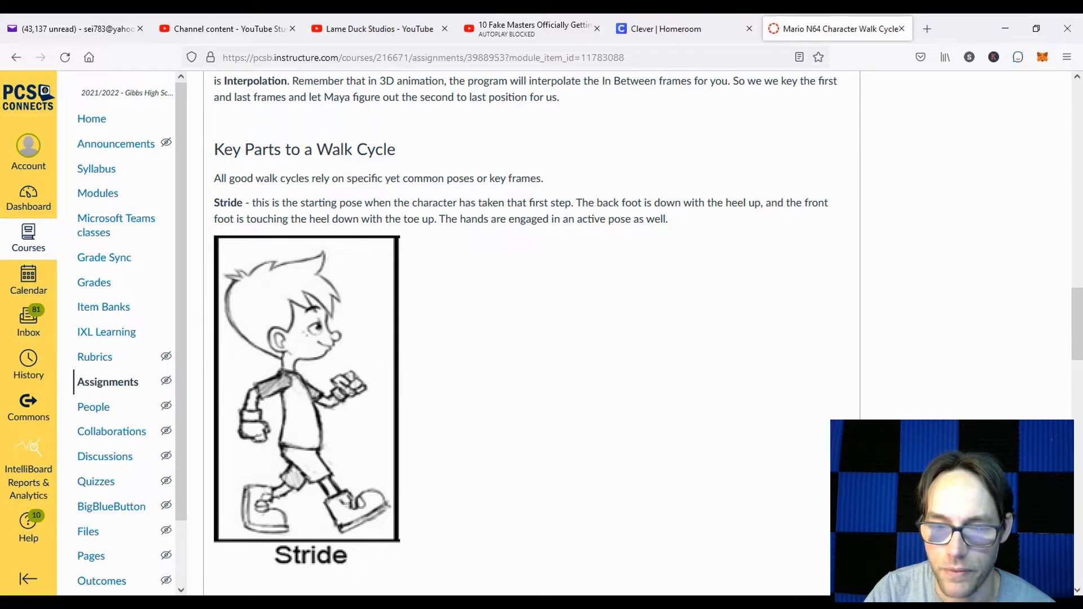
{"action": "left_click", "coordinate": [472, 602]}
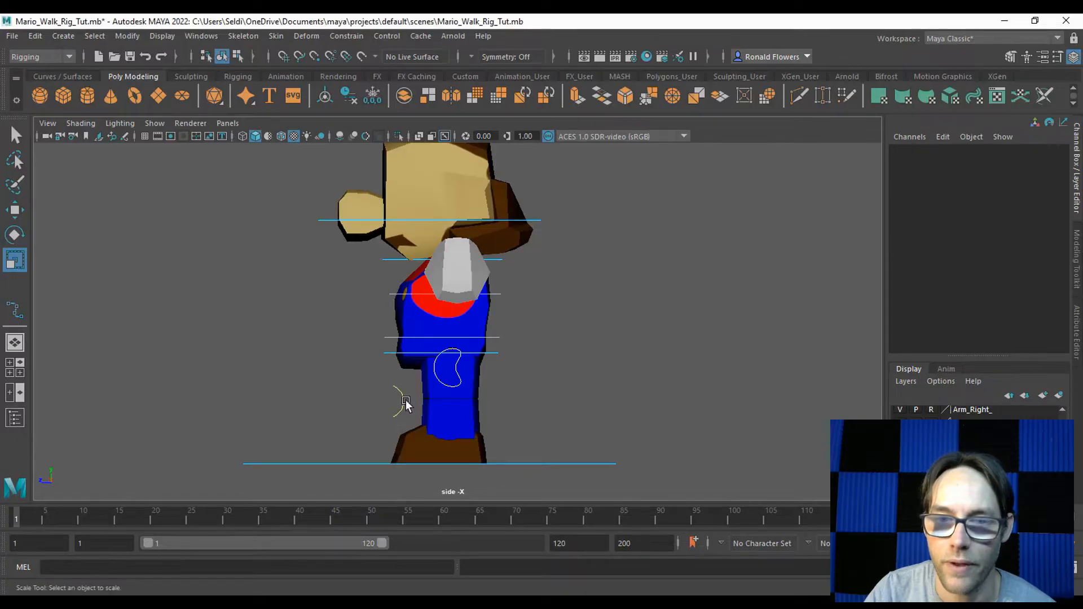
{"action": "left_click", "coordinate": [436, 377]}
{"action": "key", "text": "e"}
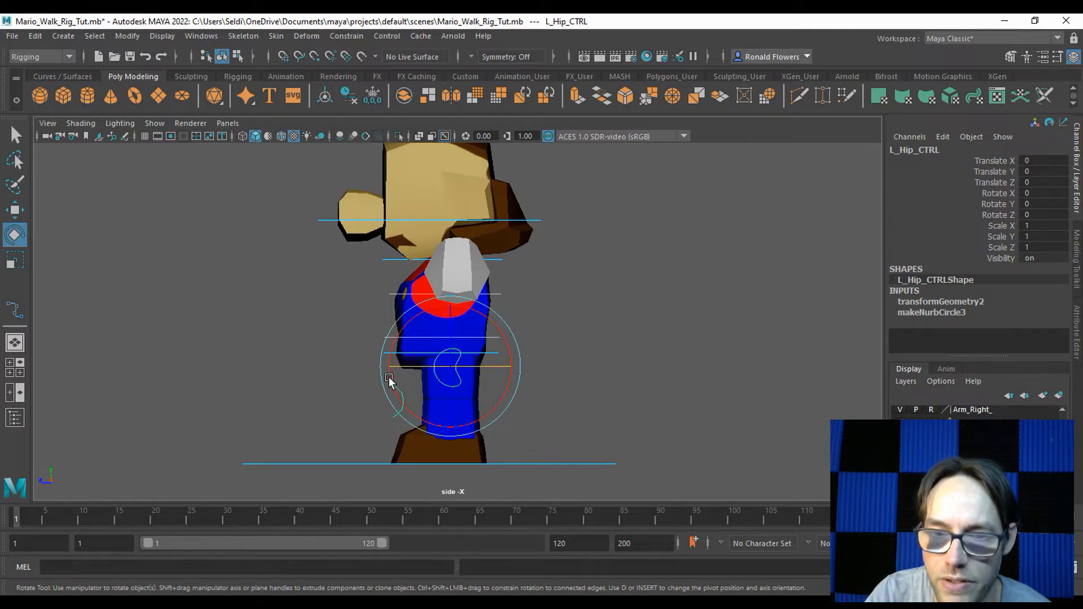
{"action": "left_click_drag", "start_coordinate": [476, 425], "coordinate": [433, 444]}
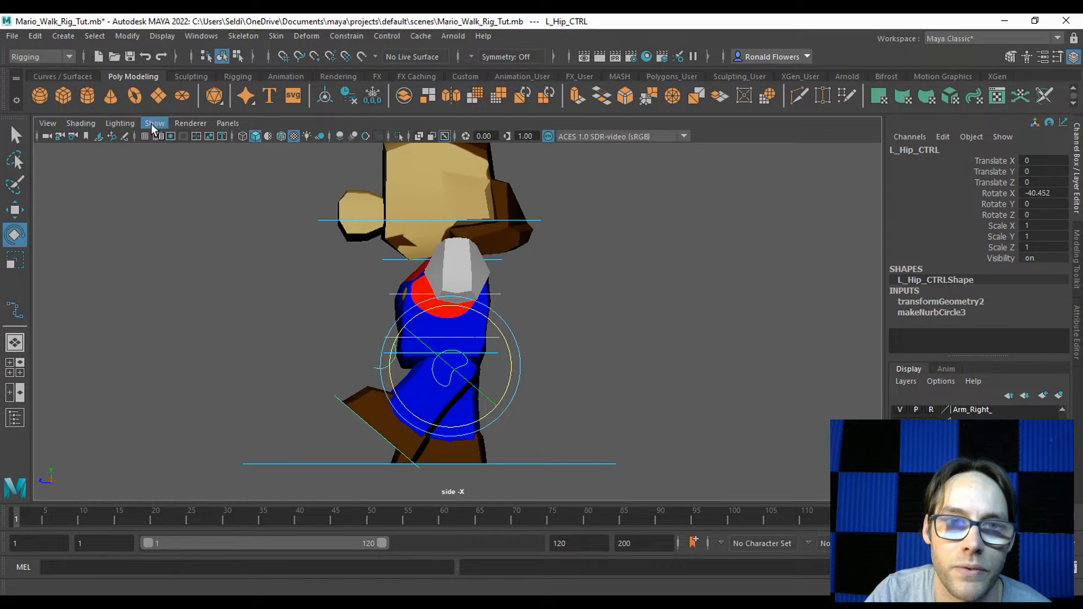
{"action": "left_click", "coordinate": [146, 137]}
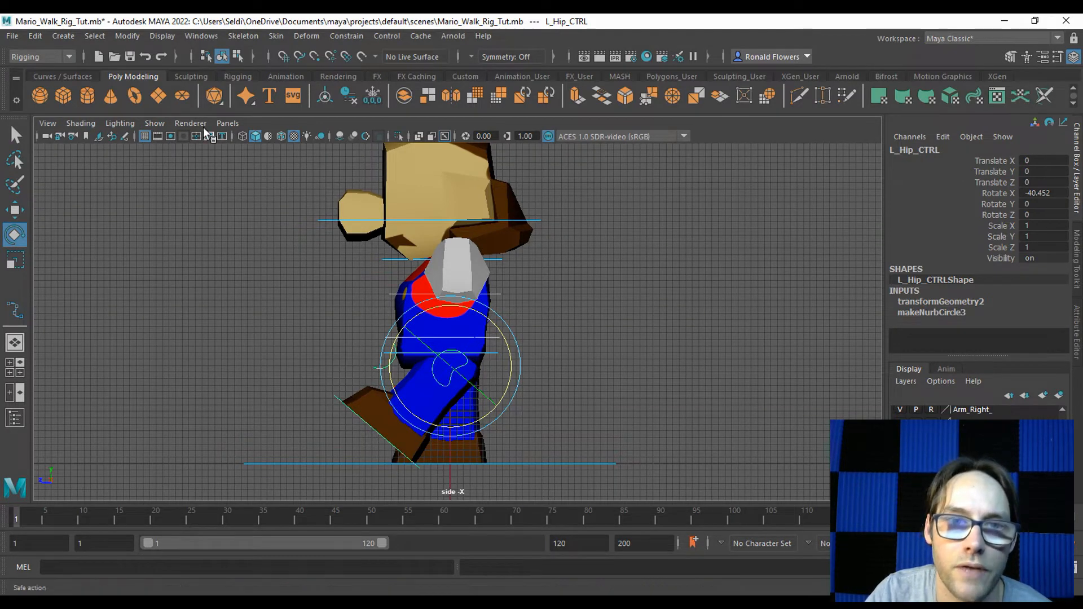
{"action": "left_click", "coordinate": [145, 137]}
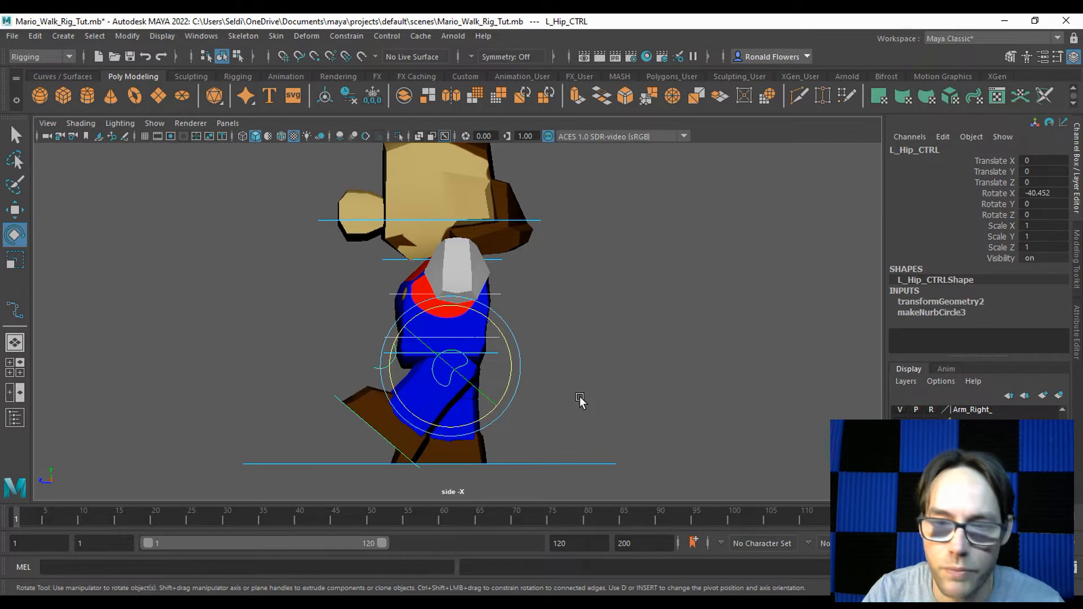
Step: Display the side view in wireframe and rotate the right hip control so the right leg swings backward for the stride
{"action": "key", "text": "4"}
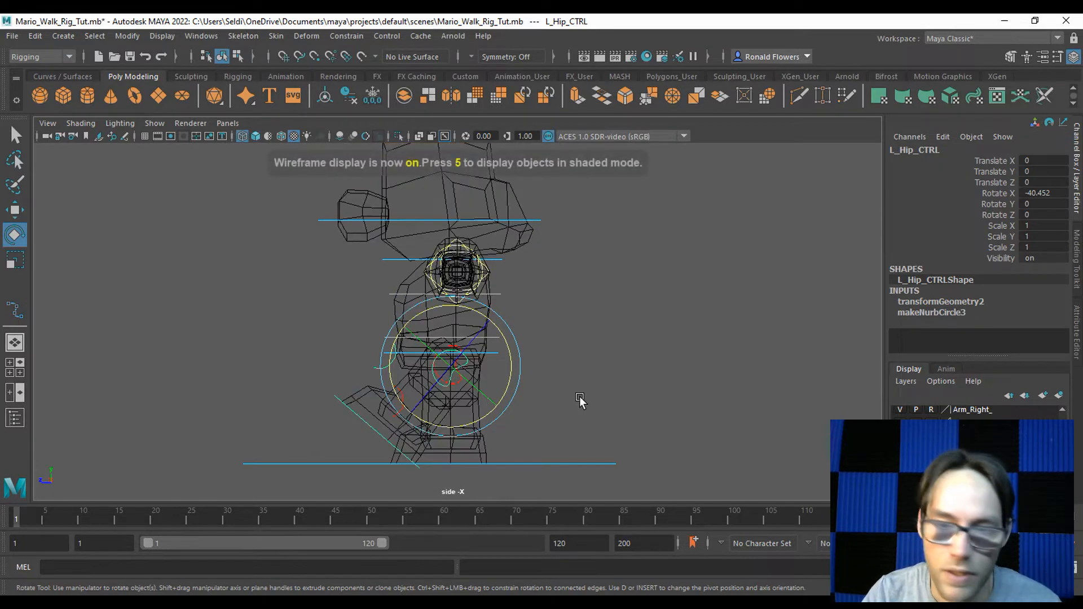
{"action": "key", "text": "q"}
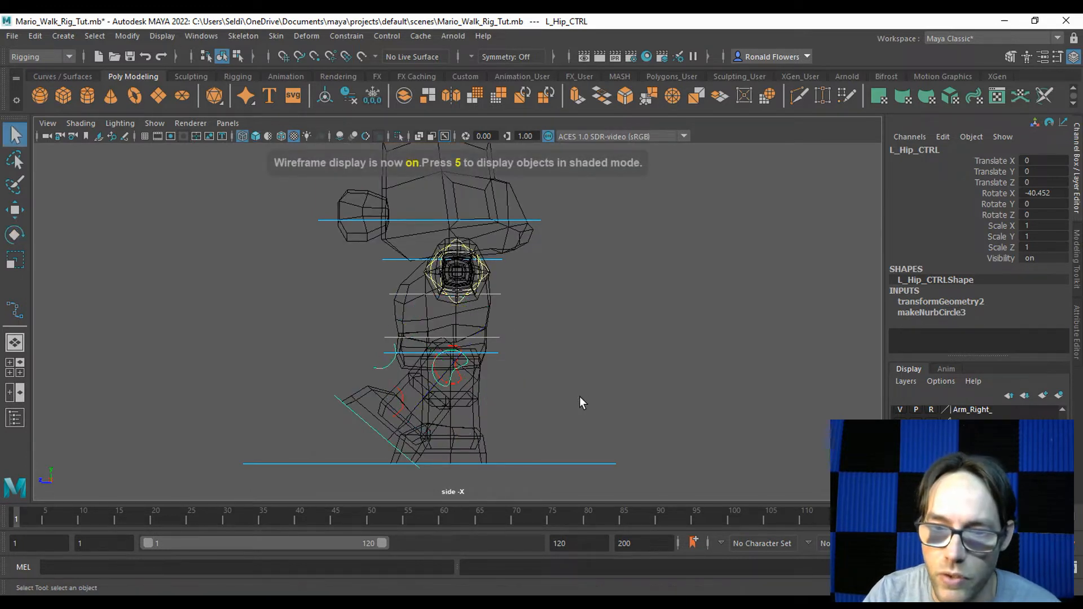
{"action": "left_click", "coordinate": [459, 381]}
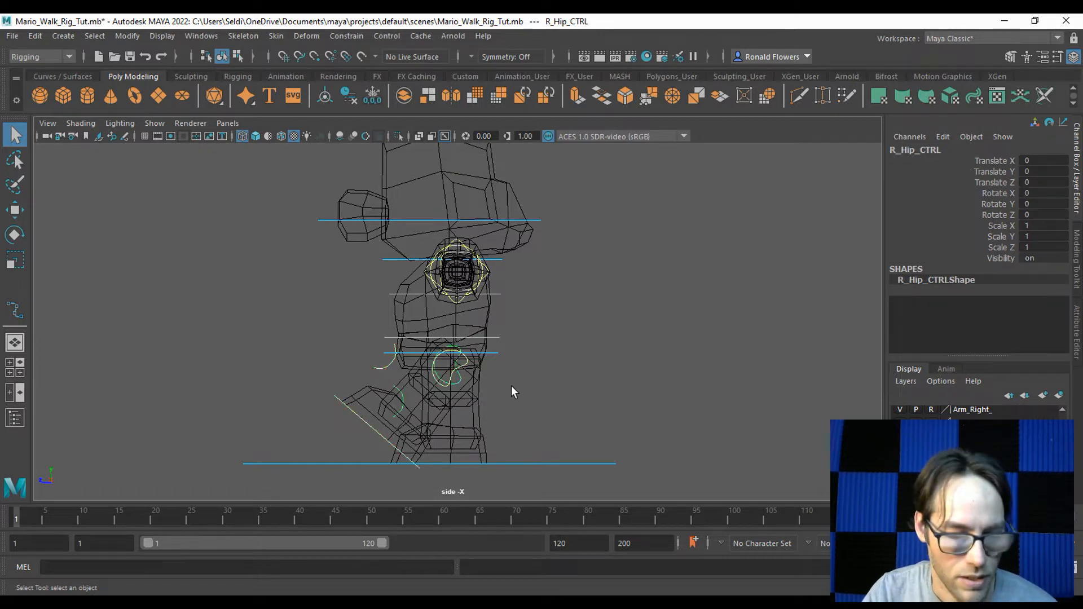
{"action": "key", "text": "e"}
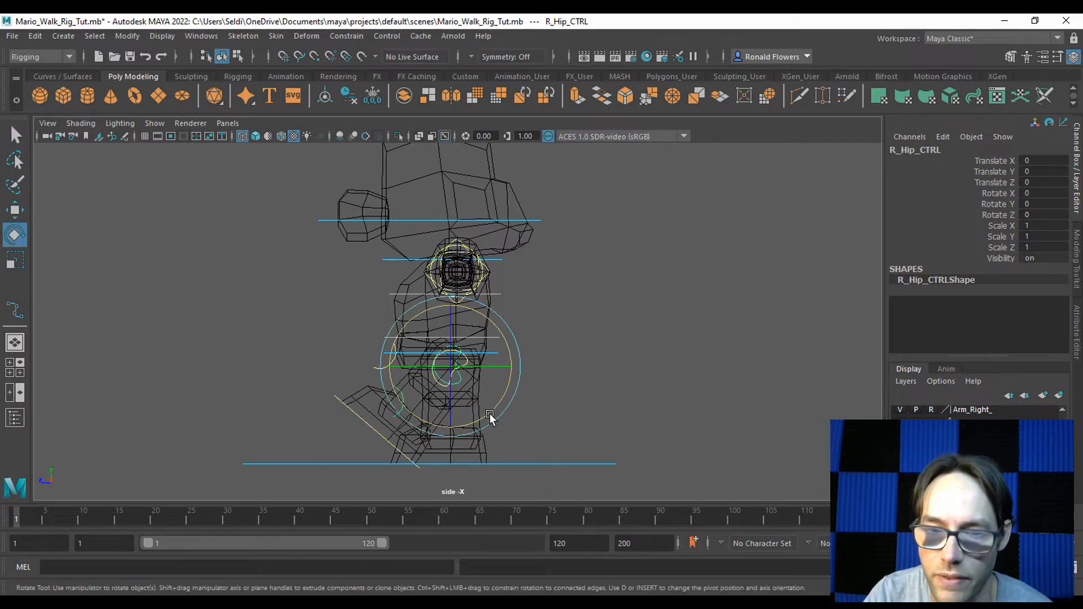
{"action": "left_click_drag", "start_coordinate": [486, 417], "coordinate": [538, 364]}
{"action": "left_click", "coordinate": [575, 437]}
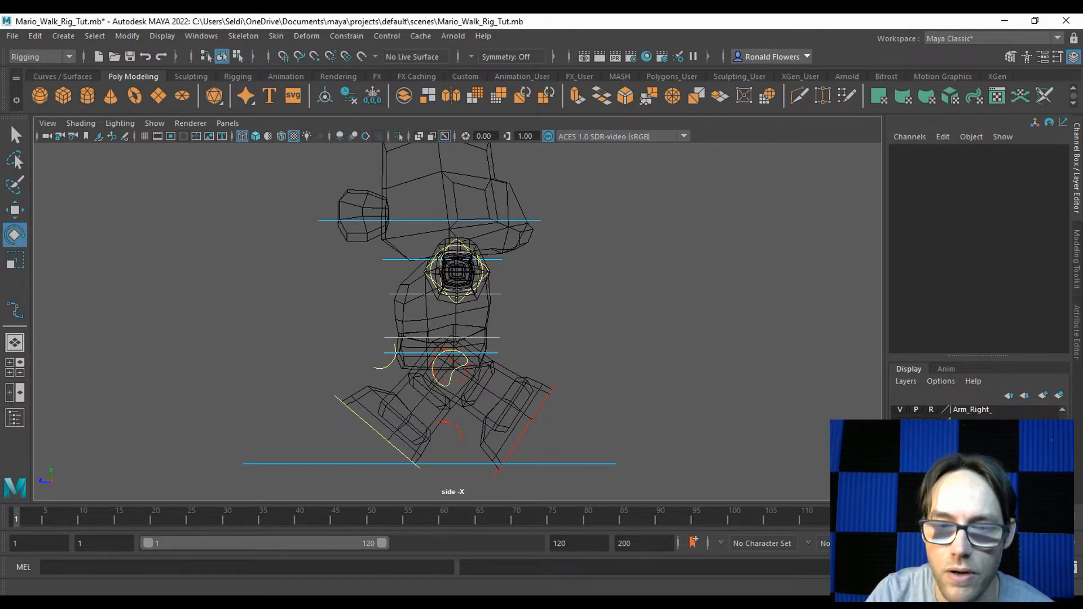
Step: Check the Stride reference in the browser and lower Mario's left arm by rotating the left shoulder control to about -71.69 degrees in Z
{"action": "key", "text": "alt+Tab"}
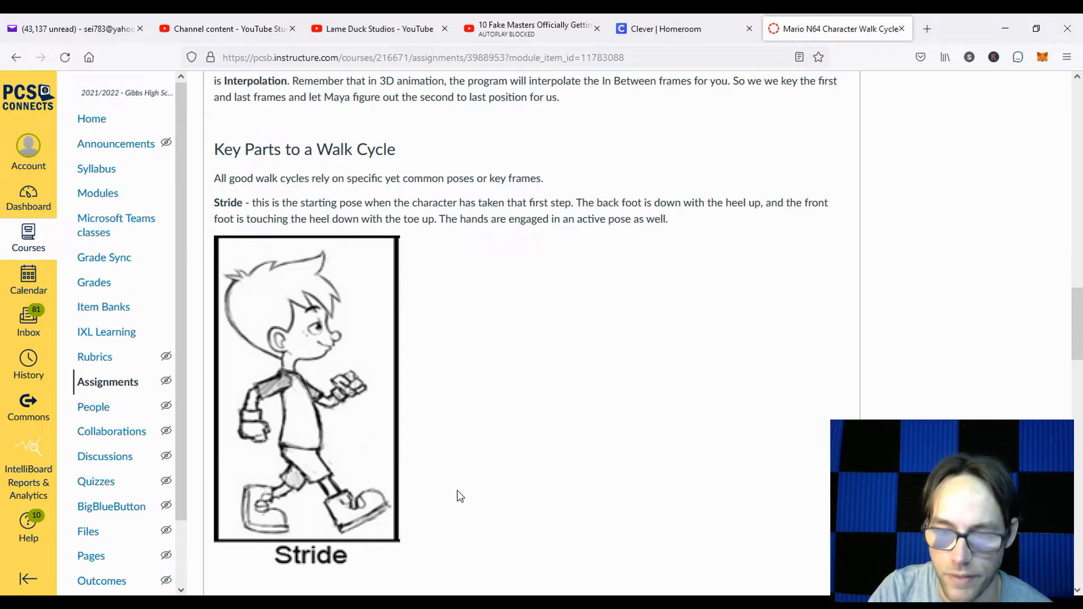
{"action": "key", "text": "alt+Tab"}
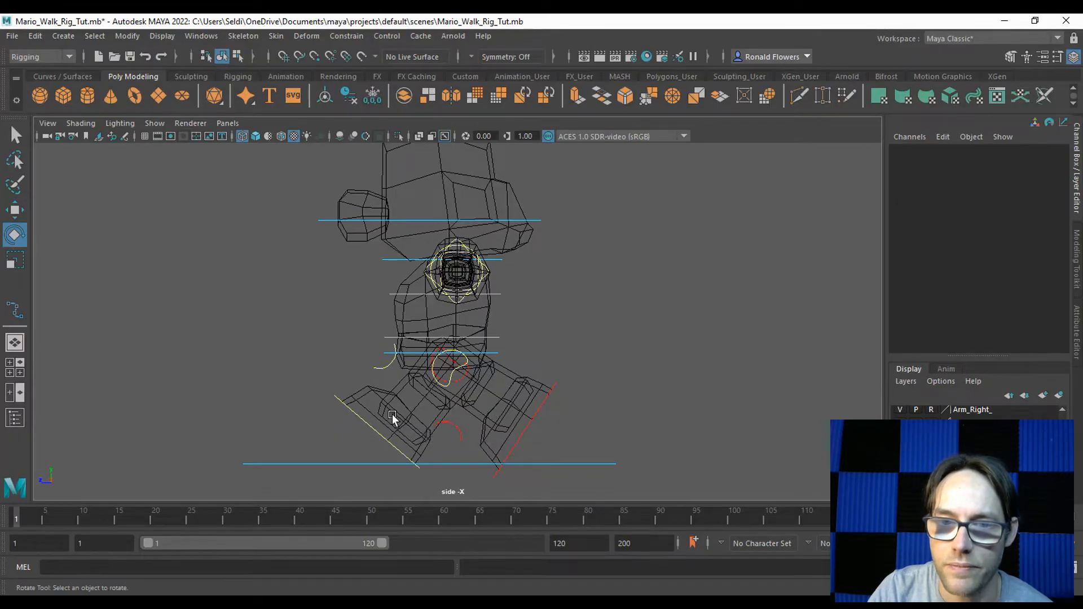
{"action": "key", "text": "space"}
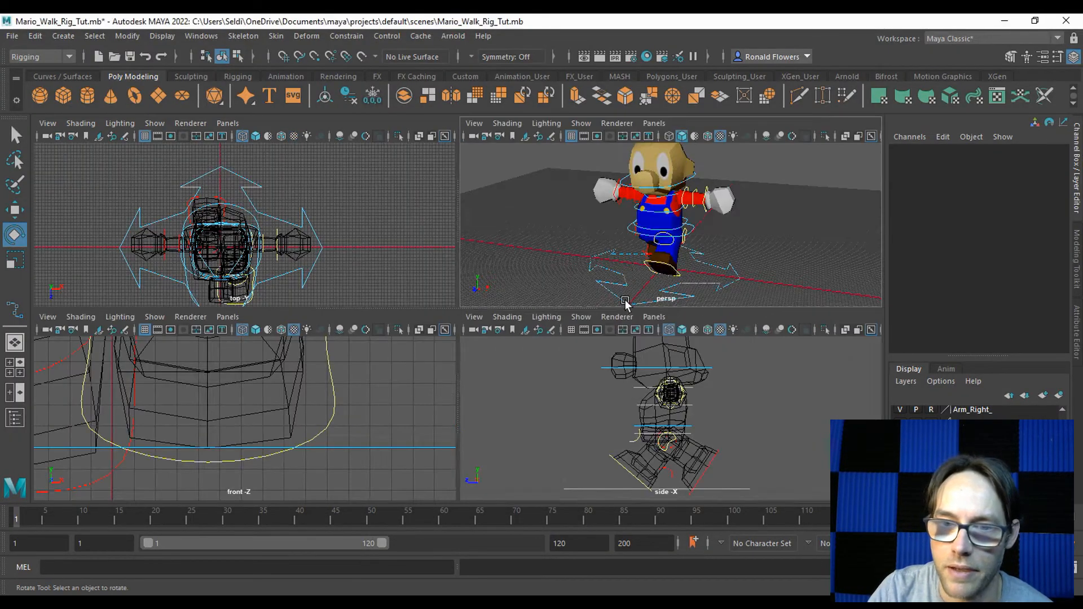
{"action": "key", "text": "space"}
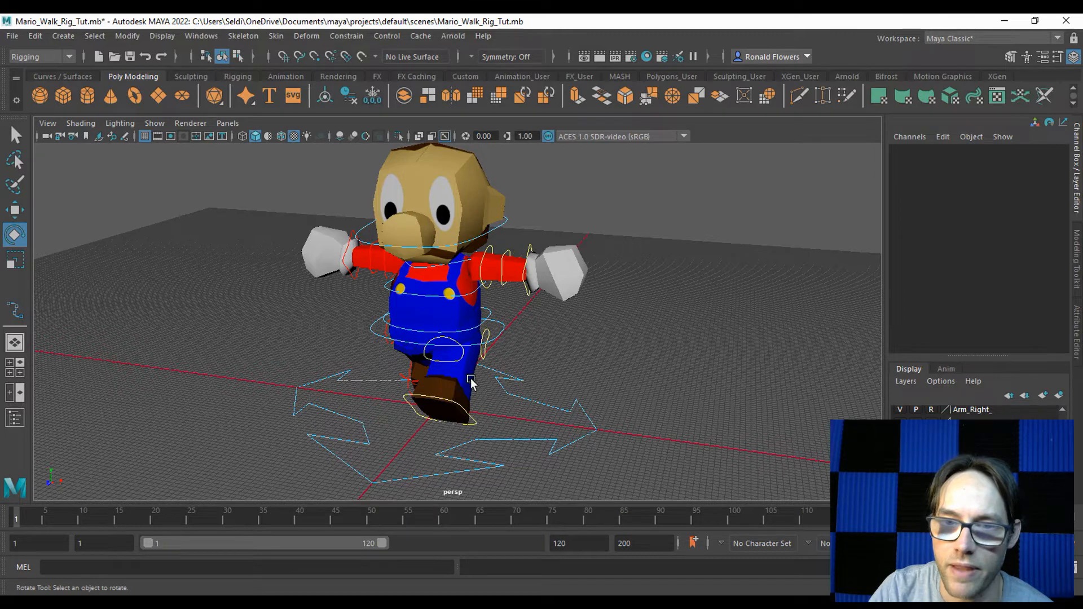
{"action": "left_click", "coordinate": [484, 270]}
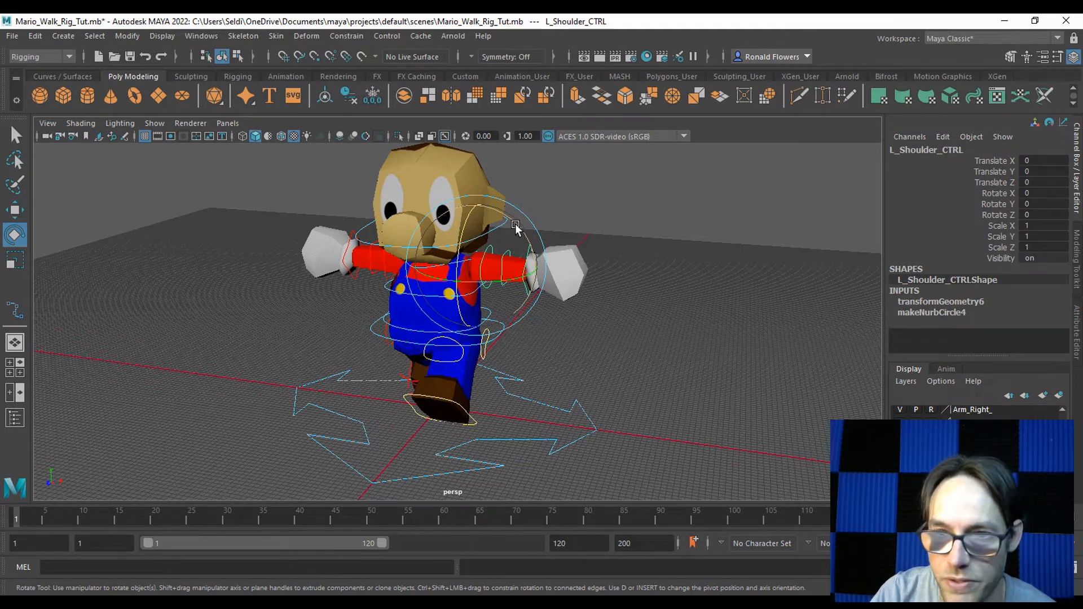
{"action": "left_click_drag", "start_coordinate": [515, 225], "coordinate": [533, 298]}
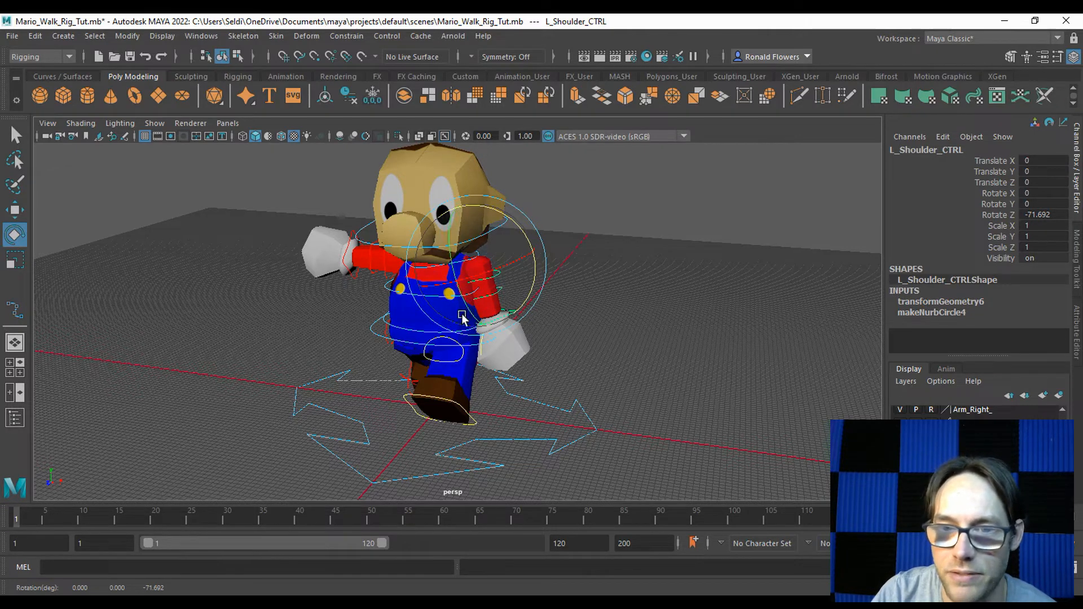
Step: Swing the left arm backward by rotating the left shoulder control to about 44.81 degrees in Y, checking it in the side view
{"action": "left_click_drag", "start_coordinate": [470, 321], "coordinate": [541, 354]}
{"action": "key", "text": "space"}
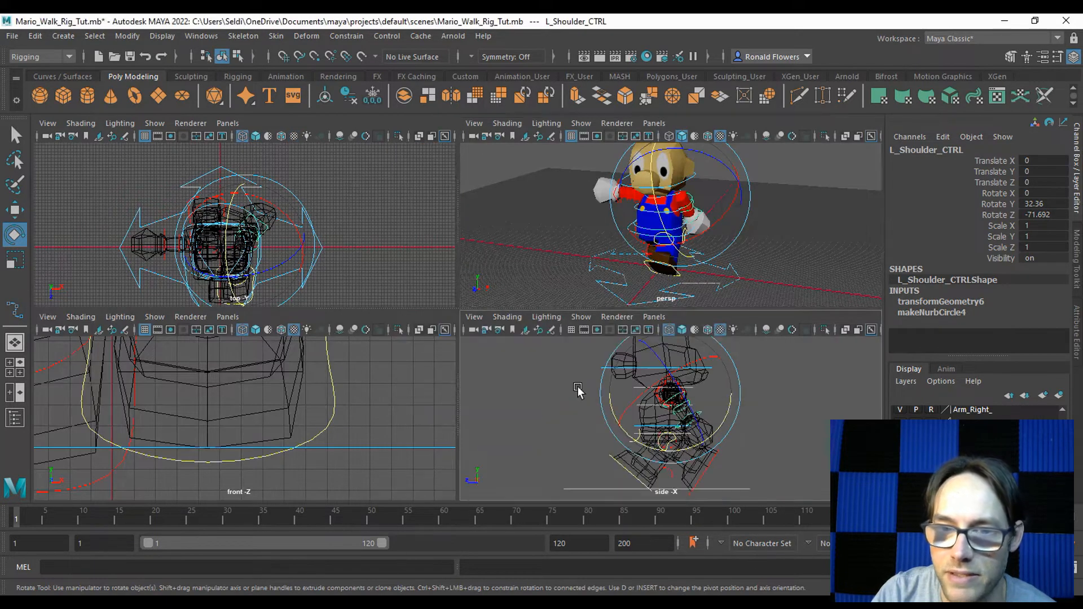
{"action": "key", "text": "space"}
{"action": "left_click_drag", "start_coordinate": [425, 322], "coordinate": [426, 323]}
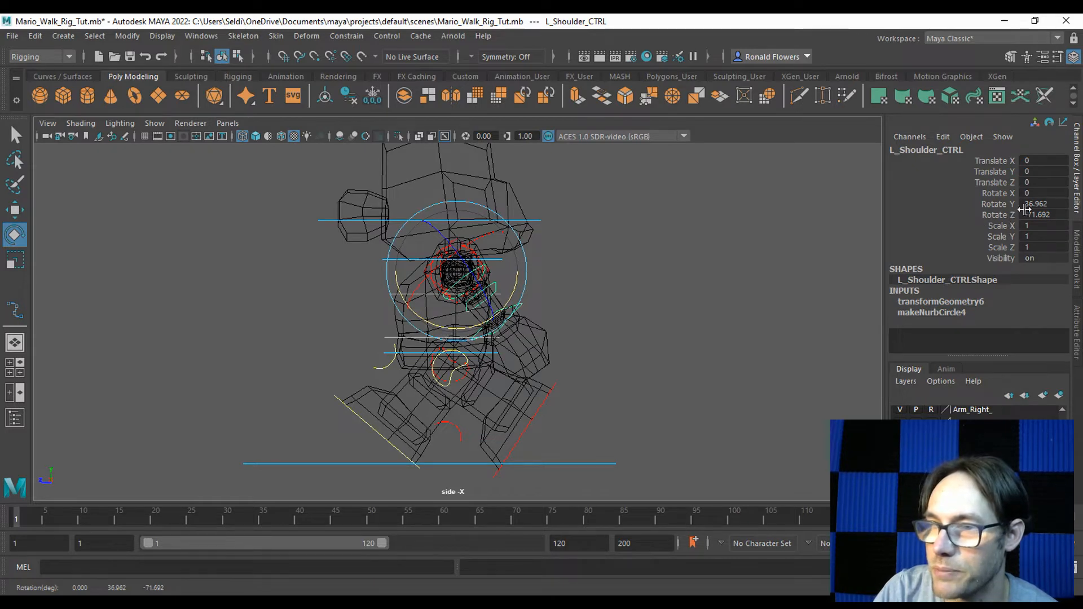
{"action": "mouse_move", "coordinate": [450, 325]}
{"action": "left_mouse_down"}
{"action": "mouse_move", "coordinate": [446, 309]}
{"action": "mouse_move", "coordinate": [450, 319]}
{"action": "mouse_move", "coordinate": [476, 313]}
{"action": "mouse_move", "coordinate": [458, 335]}
{"action": "left_mouse_up"}
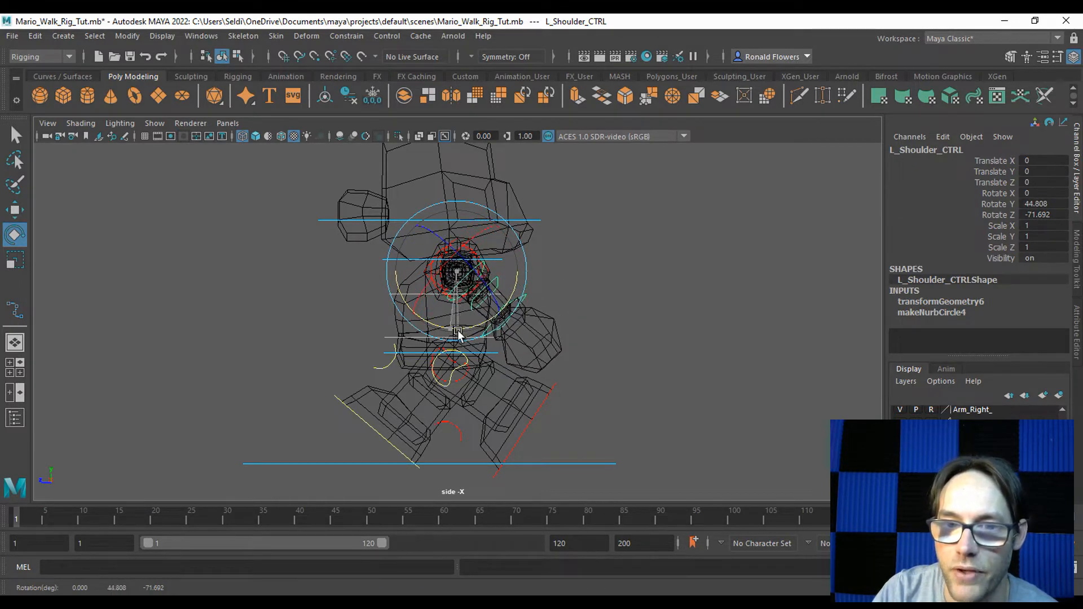
{"action": "mouse_move", "coordinate": [416, 259]}
{"action": "left_mouse_down"}
{"action": "mouse_move", "coordinate": [400, 251]}
{"action": "mouse_move", "coordinate": [403, 264]}
{"action": "mouse_move", "coordinate": [420, 252]}
{"action": "mouse_move", "coordinate": [413, 268]}
{"action": "mouse_move", "coordinate": [431, 257]}
{"action": "left_mouse_up"}
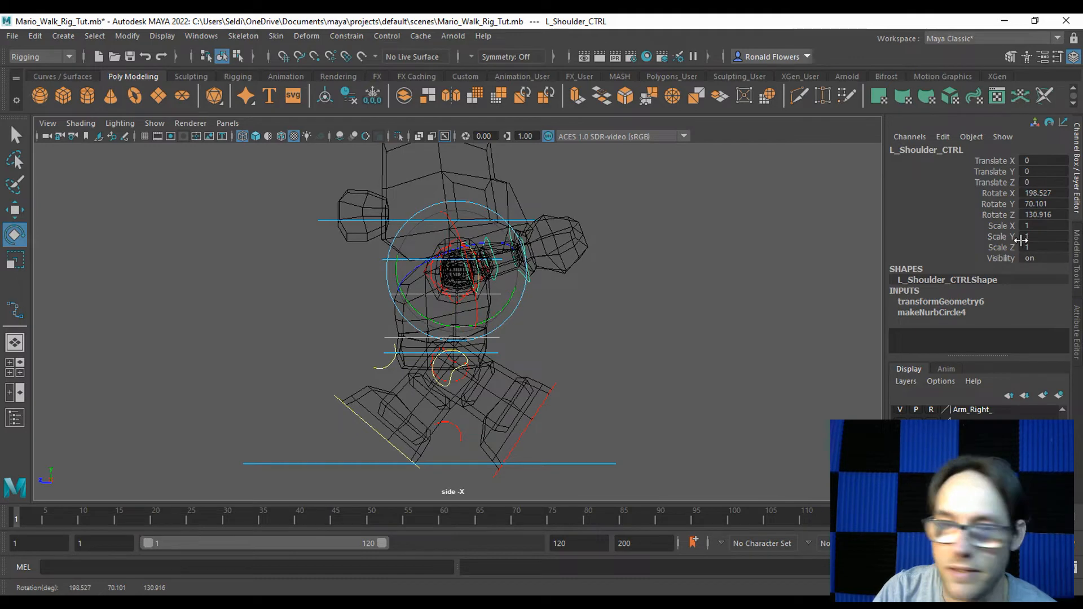
{"action": "key", "text": "ctrl+z"}
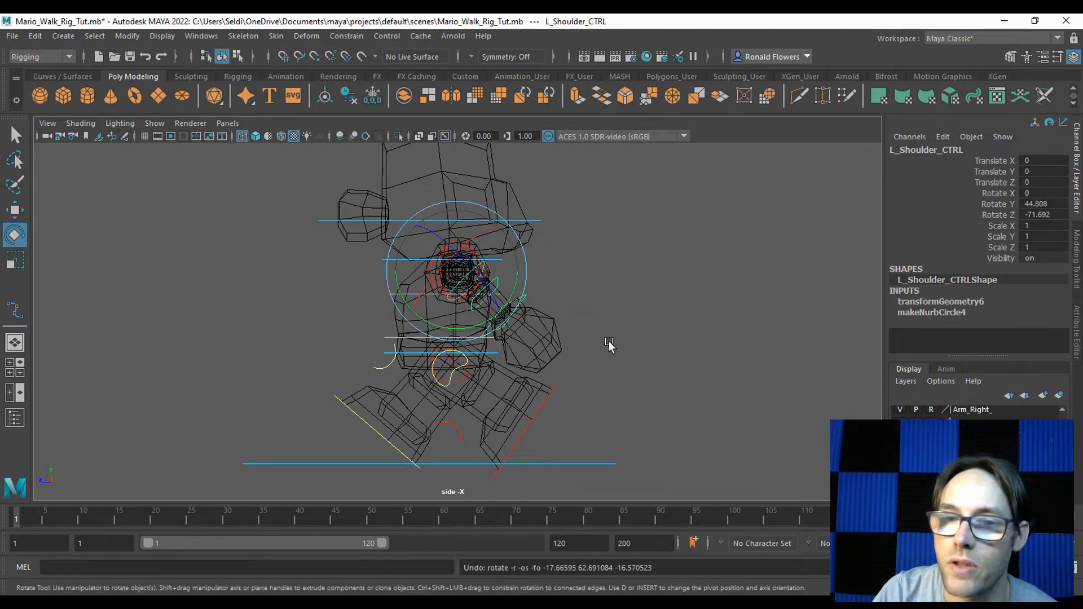
Step: Lower Mario's right arm by rotating the right shoulder control to about 71 degrees in Z
{"action": "key", "text": "space"}
{"action": "key", "text": "space"}
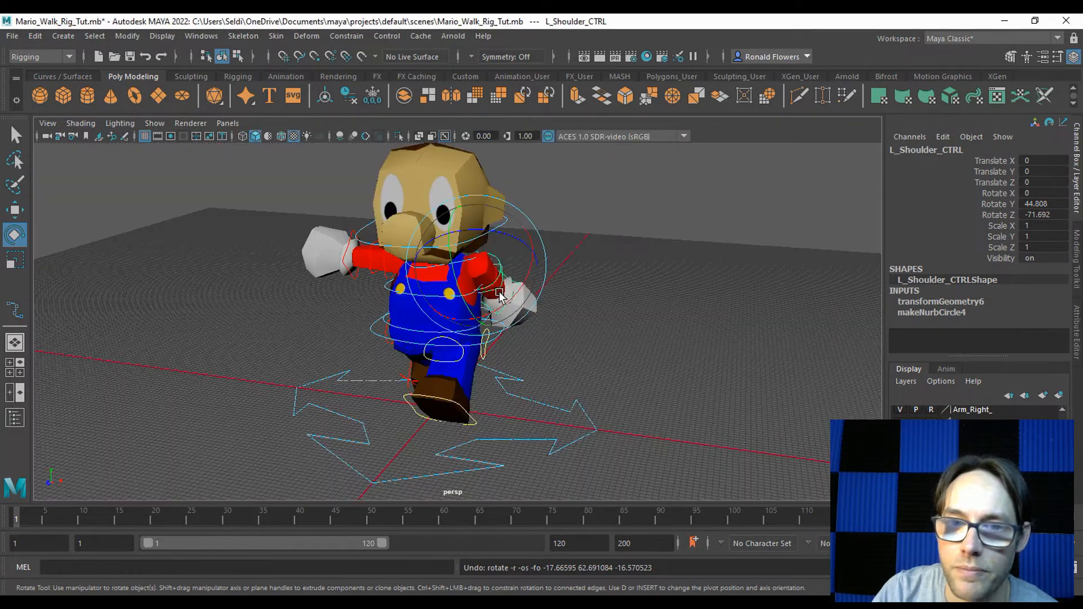
{"action": "scroll", "coordinate": [352, 323], "scroll_direction": "up", "scroll_amount": 5}
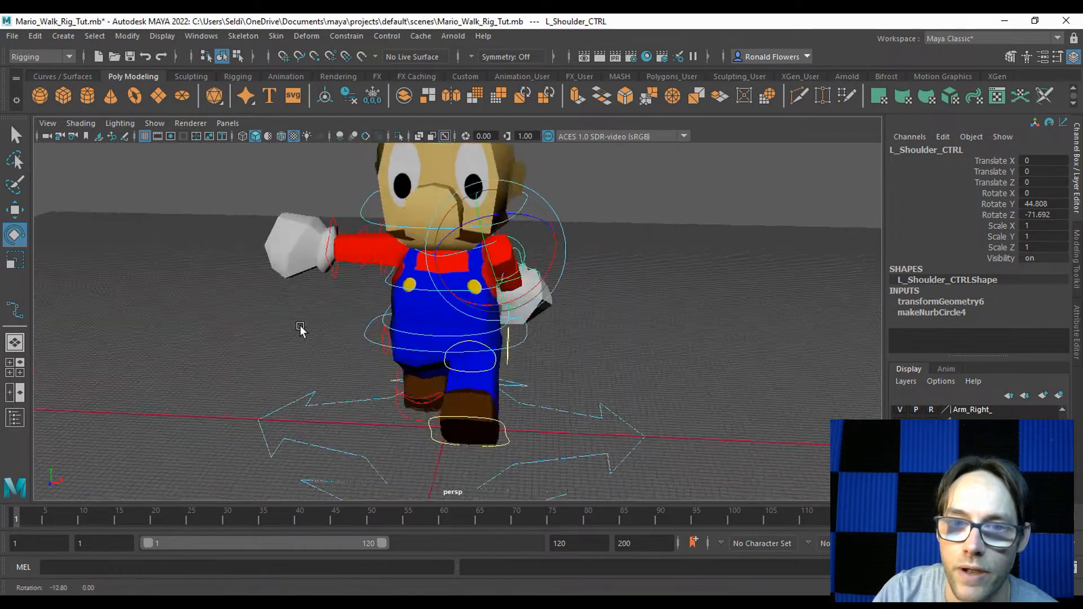
{"action": "left_click", "coordinate": [393, 237]}
{"action": "left_click_drag", "start_coordinate": [388, 191], "coordinate": [324, 255]}
Step: Swing the right arm forward by rotating the right shoulder control to about 47.3 degrees in Y, and check the pose in perspective
{"action": "left_click_drag", "start_coordinate": [409, 406], "coordinate": [502, 402], "text": "alt"}
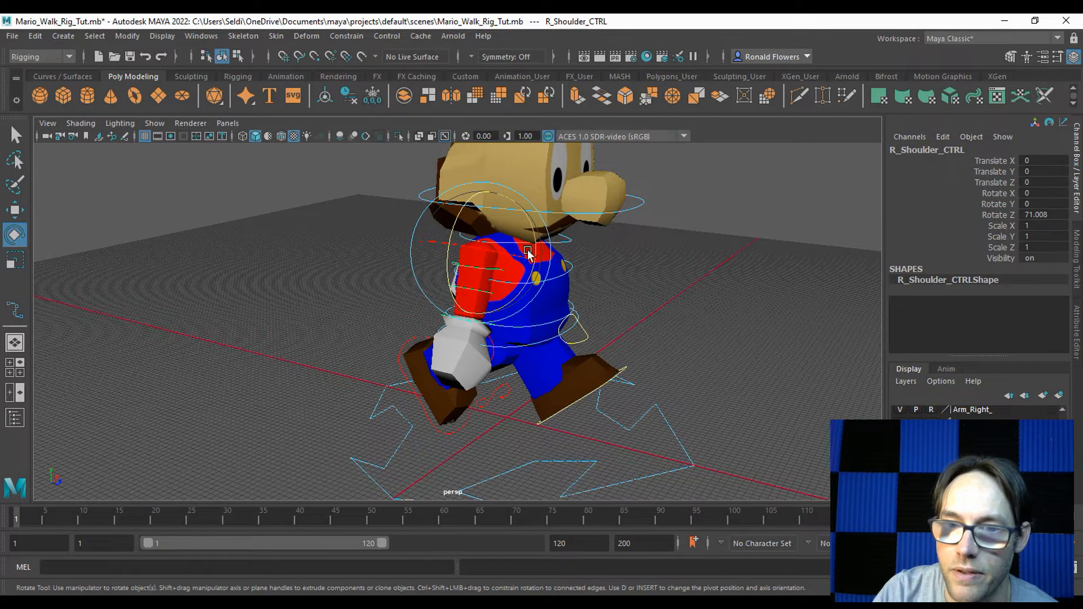
{"action": "left_click_drag", "start_coordinate": [513, 303], "coordinate": [540, 279]}
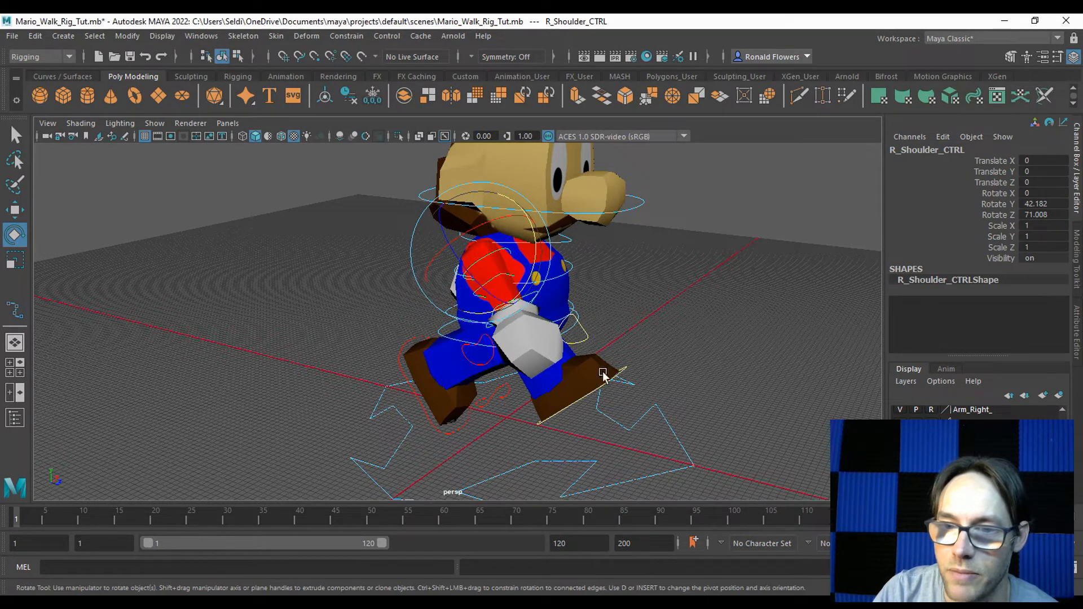
{"action": "key", "text": "space"}
{"action": "key", "text": "space"}
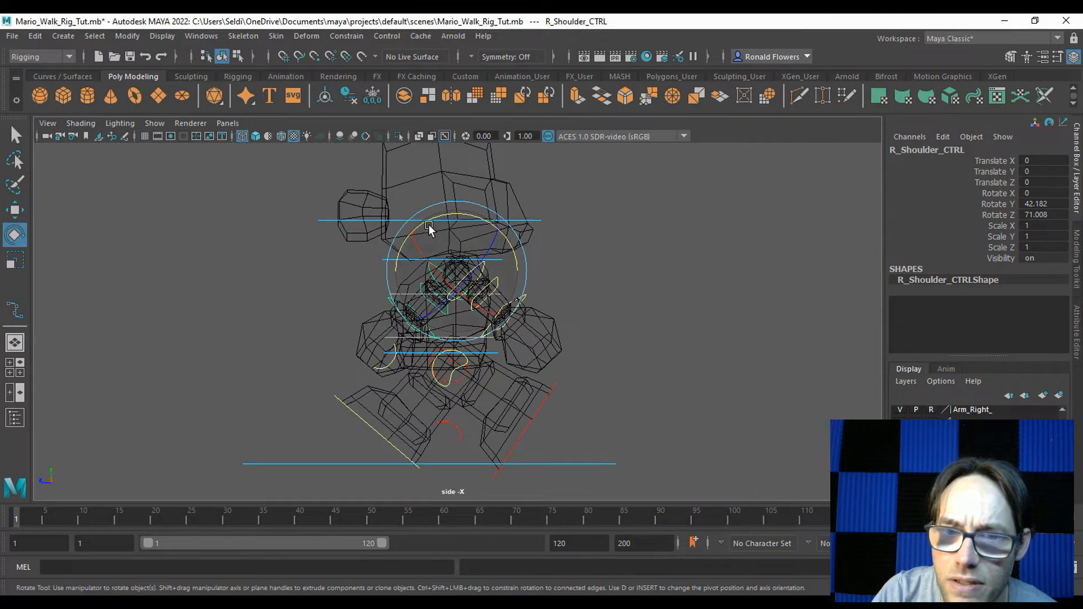
{"action": "left_click_drag", "start_coordinate": [440, 220], "coordinate": [441, 257]}
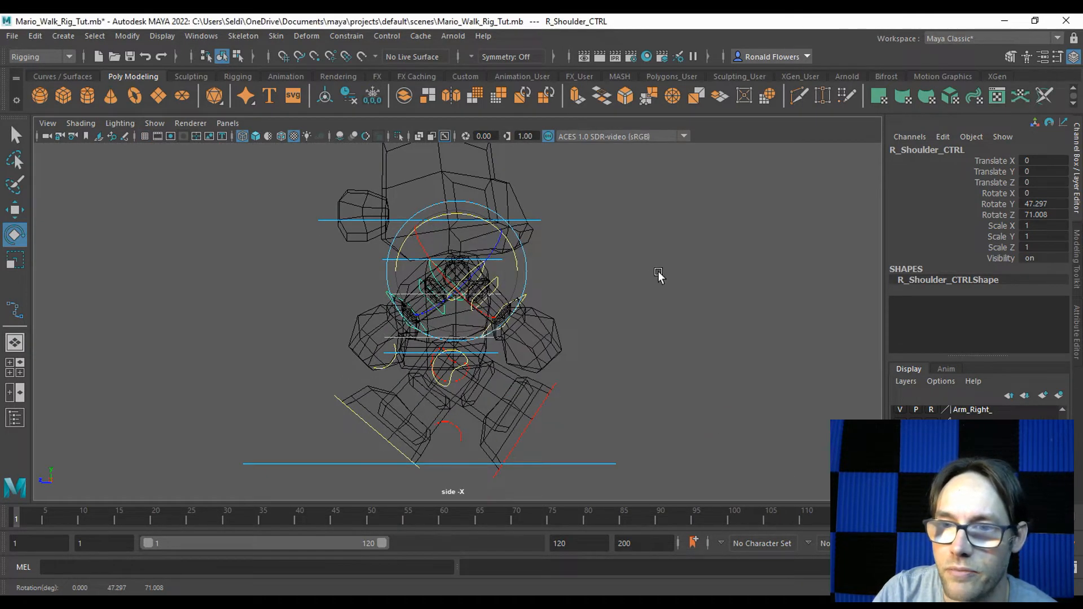
{"action": "key", "text": "space"}
{"action": "key", "text": "space"}
{"action": "left_click_drag", "start_coordinate": [720, 346], "coordinate": [560, 432], "text": "alt"}
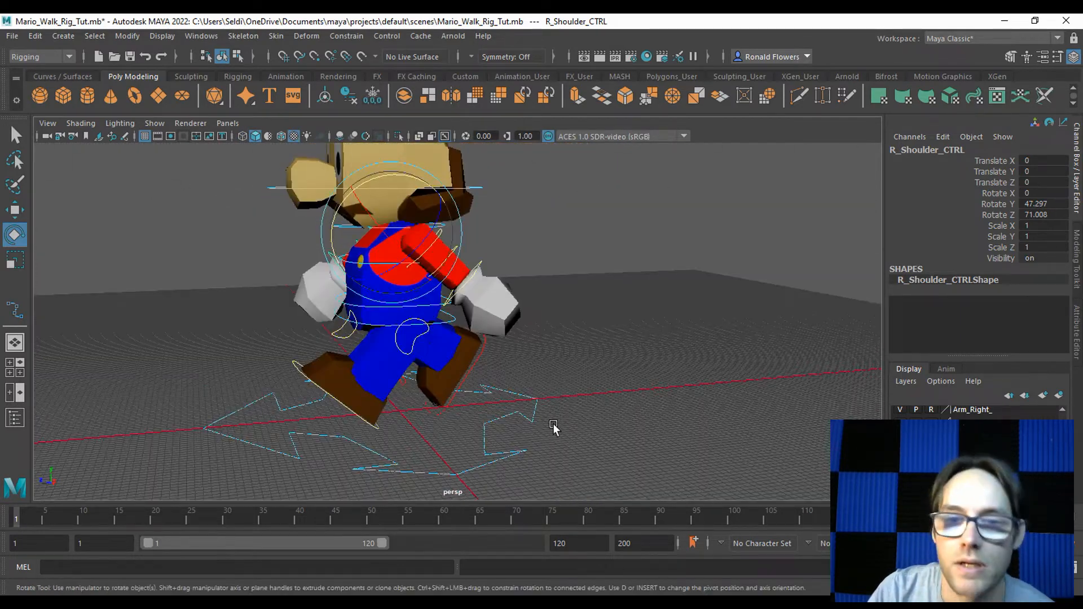
{"action": "left_click_drag", "start_coordinate": [544, 379], "coordinate": [582, 370], "text": "alt"}
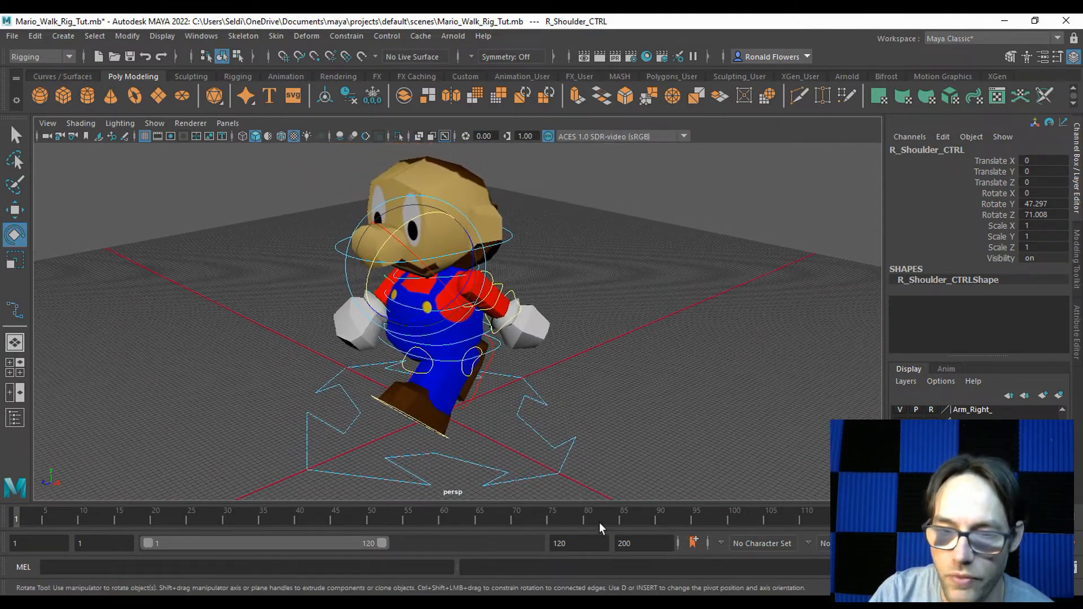
Step: Set the animation end time to frame 24 and return to frame 1
{"action": "left_click_drag", "start_coordinate": [40, 521], "coordinate": [801, 512]}
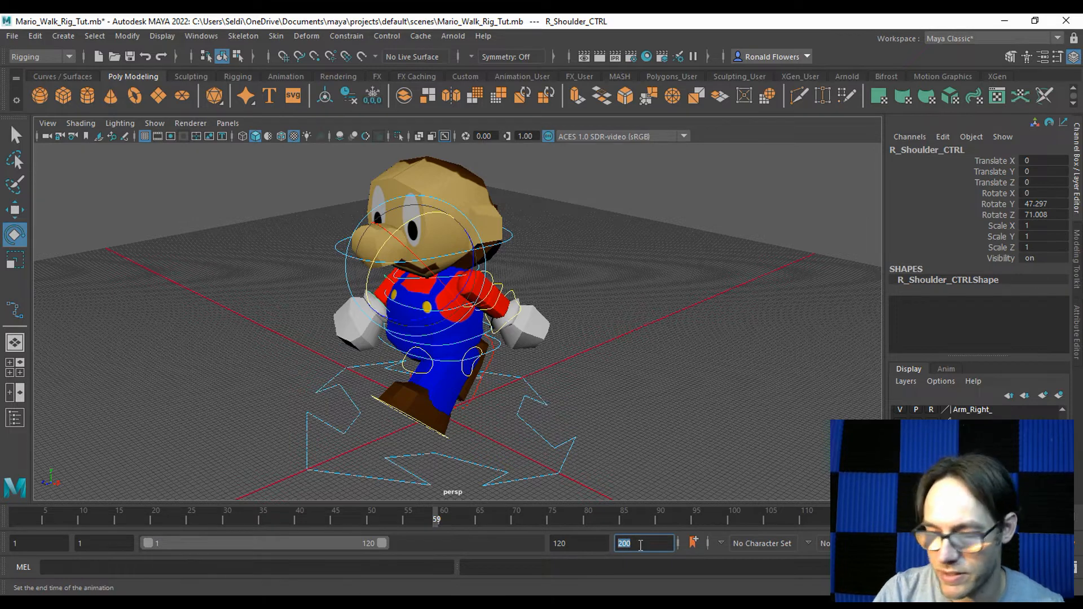
{"action": "type", "text": "4"}
{"action": "key", "text": "Return"}
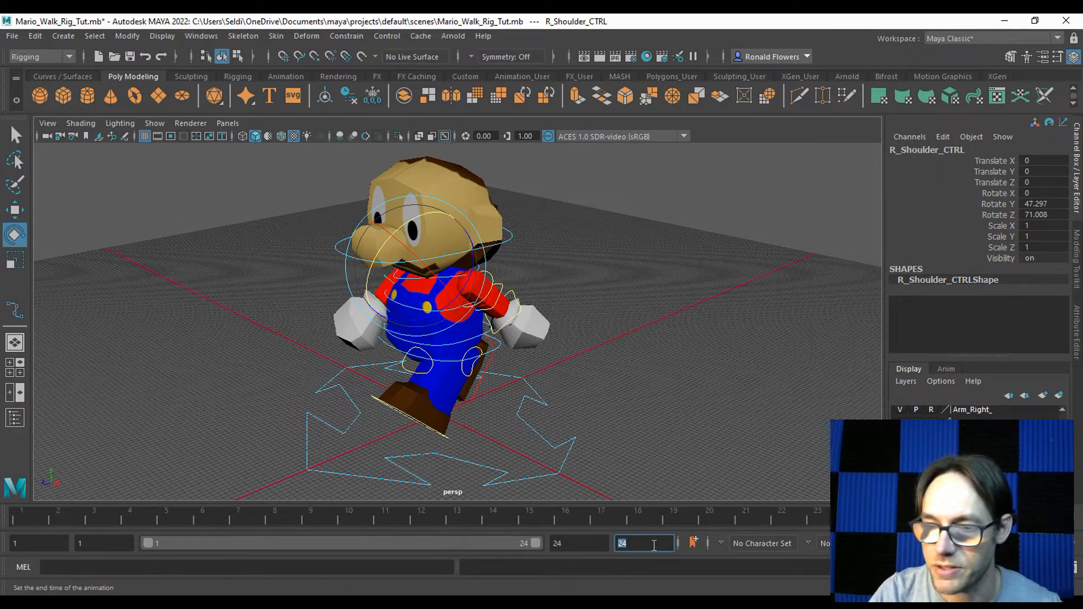
{"action": "left_click_drag", "start_coordinate": [798, 516], "coordinate": [772, 516]}
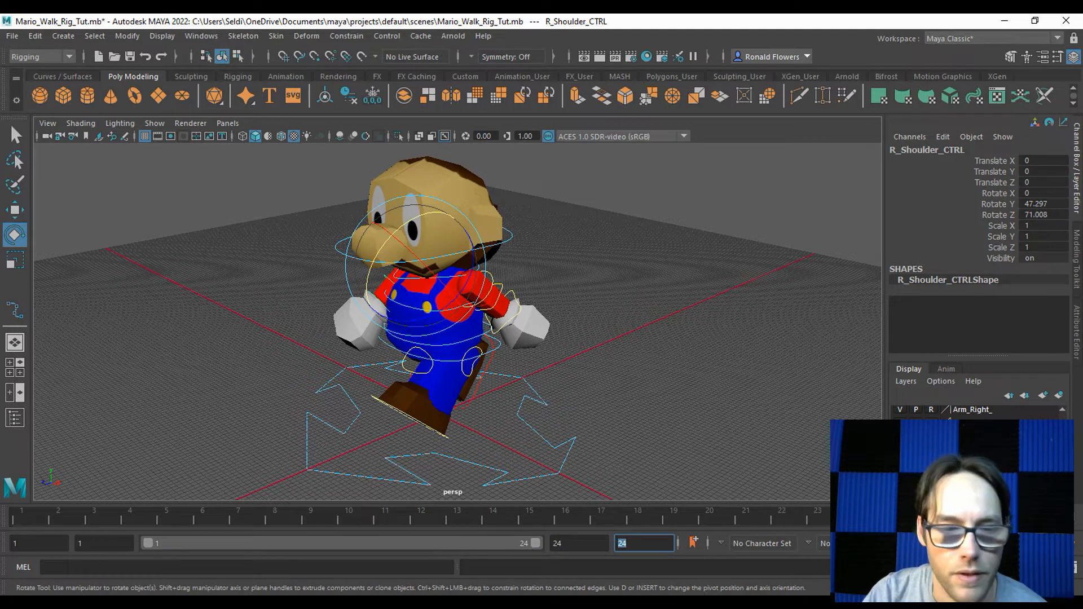
{"action": "left_click", "coordinate": [32, 524]}
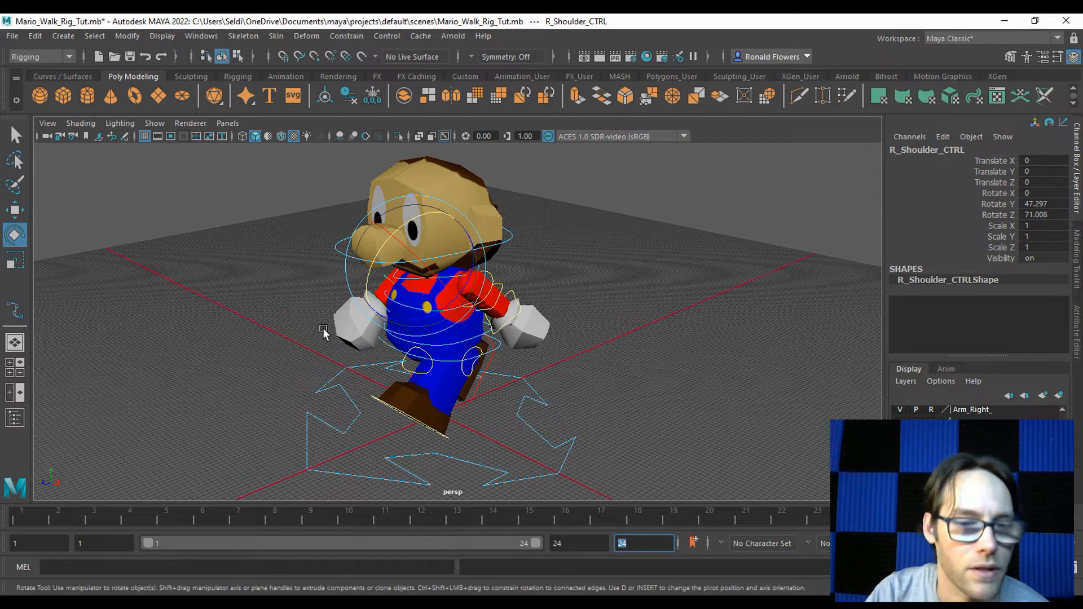
Step: Show the Outliner and expand the complete MainCTRL hierarchy down to the hand and foot controls, leaving the Root joints collapsed
{"action": "left_click", "coordinate": [16, 424]}
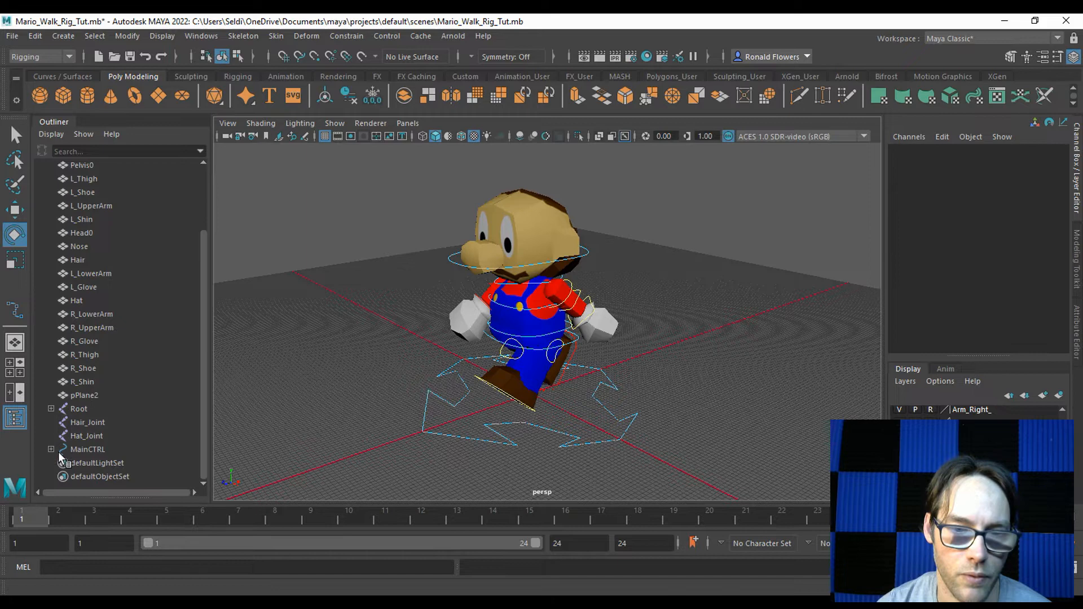
{"action": "left_click", "coordinate": [101, 448]}
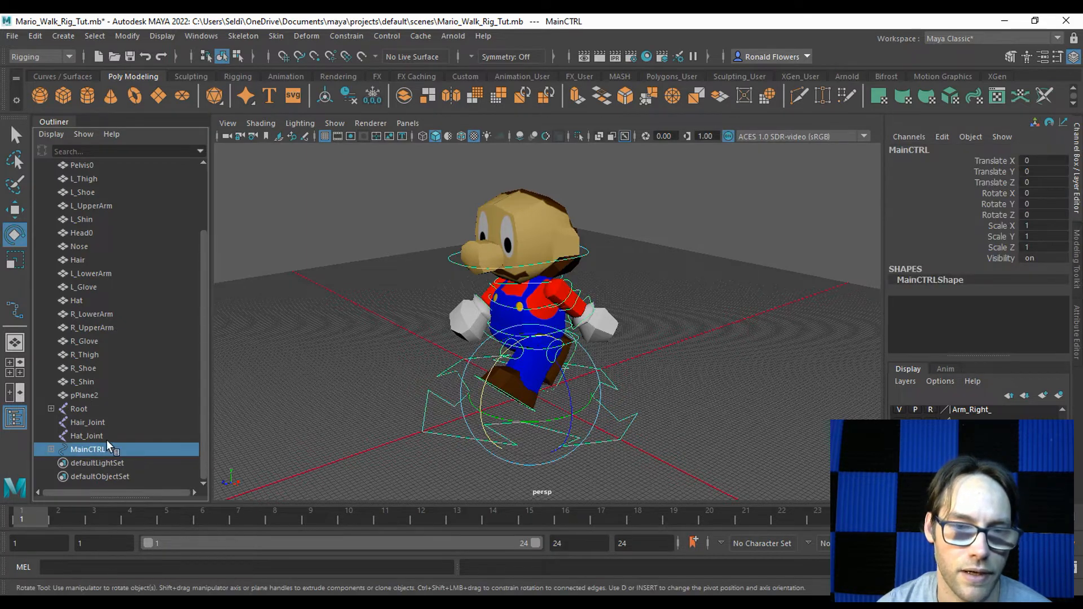
{"action": "left_click", "coordinate": [78, 409]}
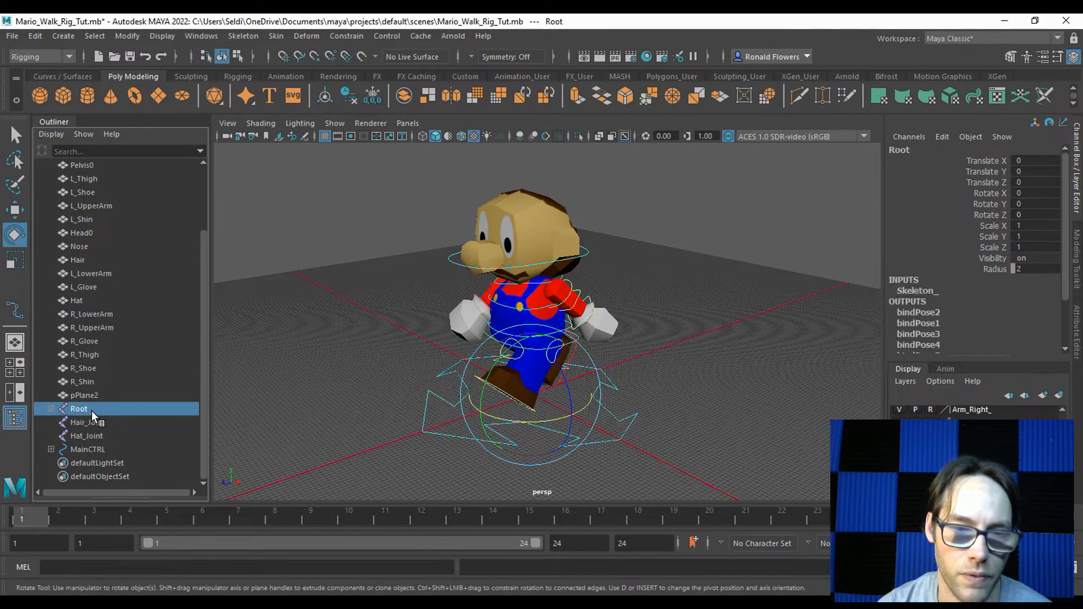
{"action": "left_click", "coordinate": [51, 408], "text": "shift"}
{"action": "scroll", "coordinate": [94, 425], "scroll_direction": "down", "scroll_amount": 10}
{"action": "scroll", "coordinate": [93, 425], "scroll_direction": "up", "scroll_amount": 10}
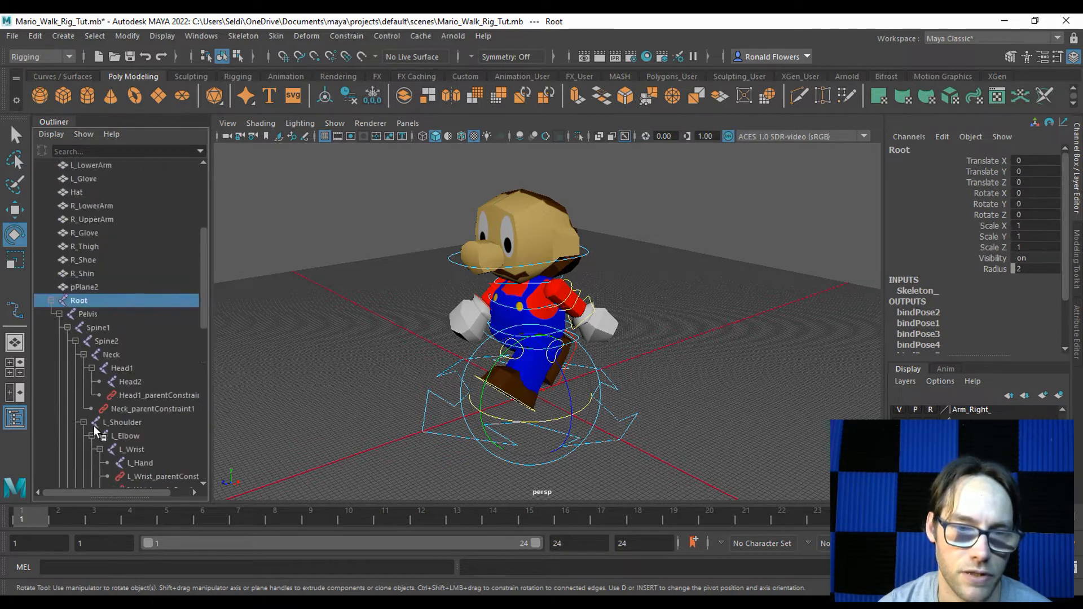
{"action": "left_click", "coordinate": [51, 408]}
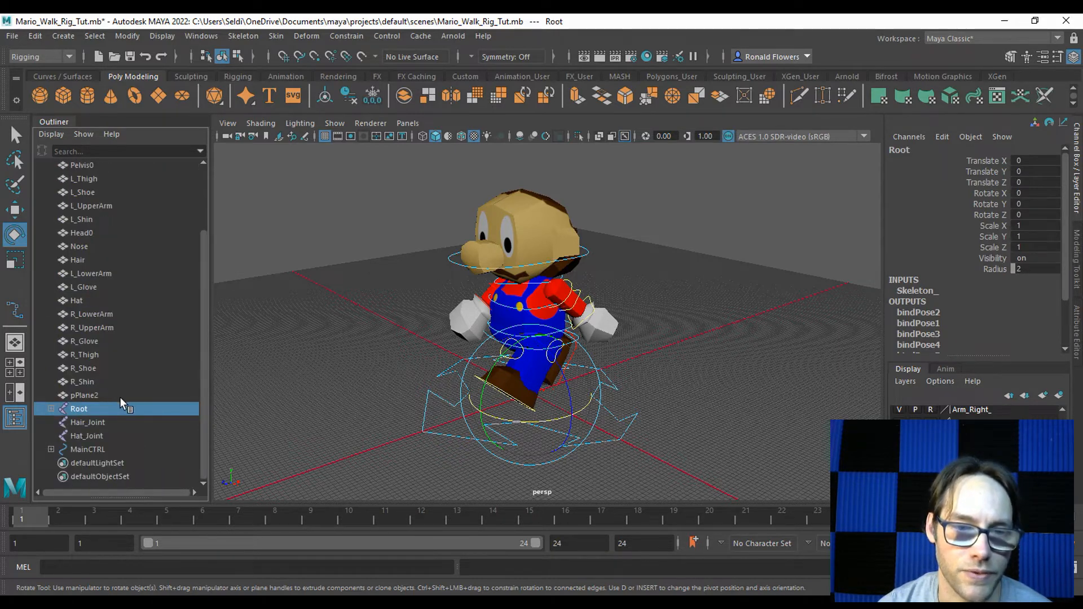
{"action": "left_click", "coordinate": [115, 447]}
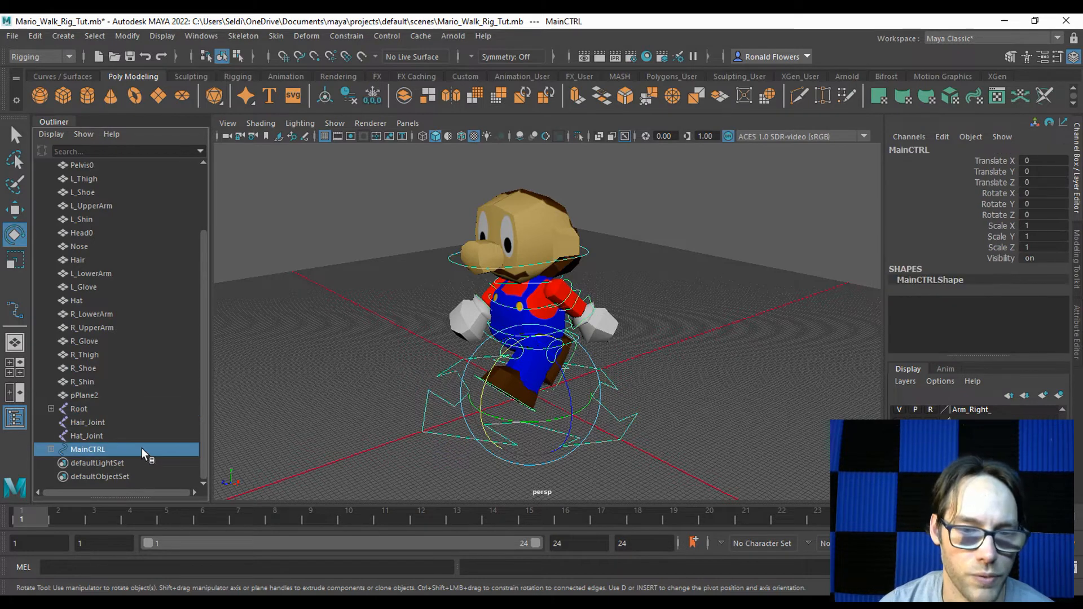
{"action": "left_click", "coordinate": [51, 449]}
{"action": "scroll", "coordinate": [111, 436], "scroll_direction": "down", "scroll_amount": 5}
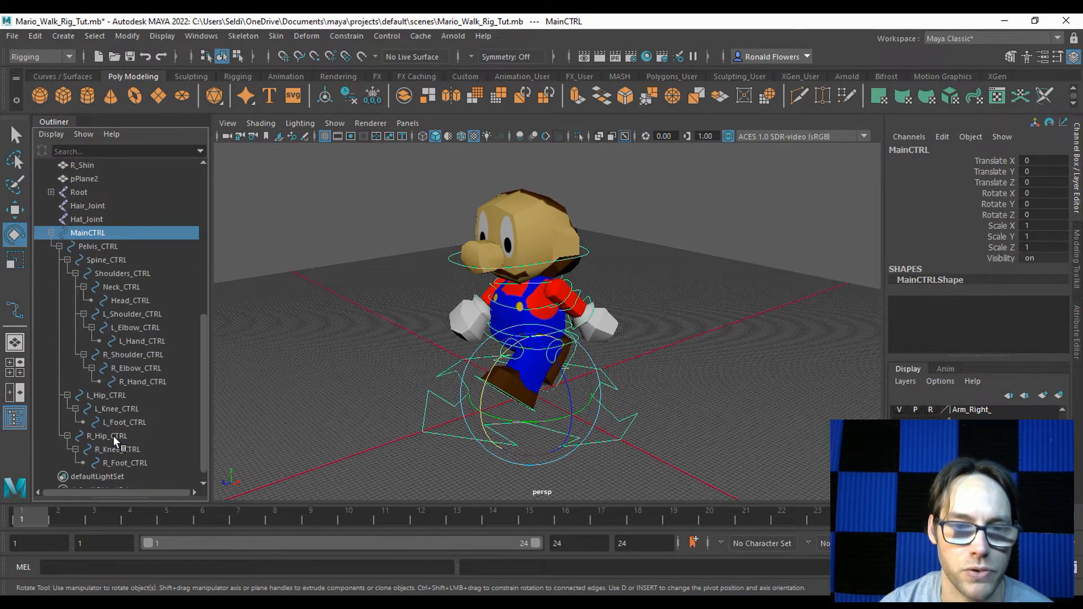
{"action": "scroll", "coordinate": [113, 435], "scroll_direction": "down", "scroll_amount": 1}
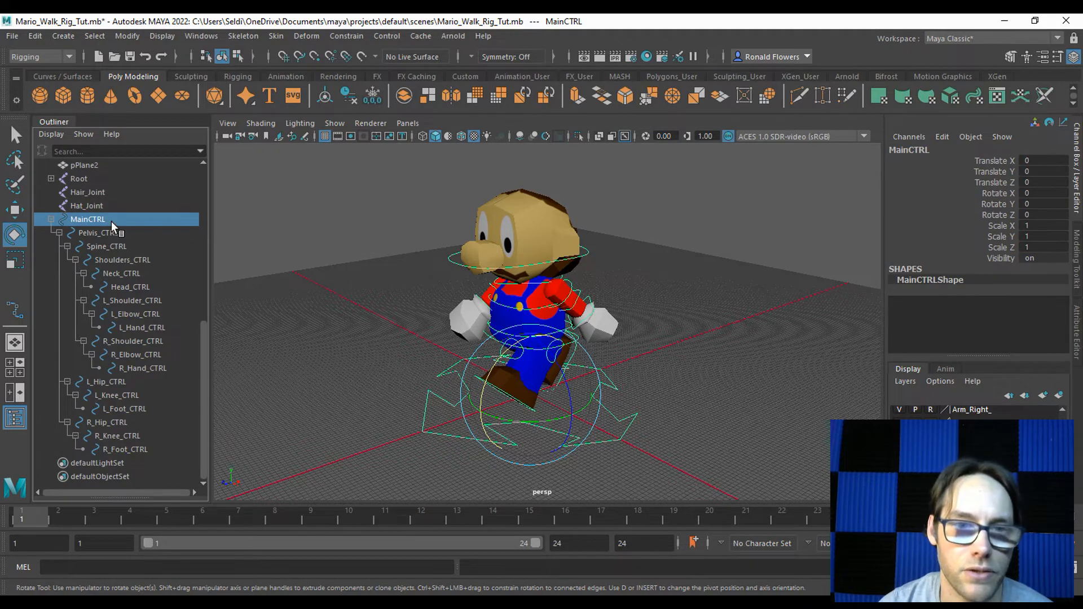
Step: Select every control from MainCTRL through R_Foot_CTRL and key the Stride pose on frame 1
{"action": "left_click_drag", "start_coordinate": [110, 221], "coordinate": [127, 446]}
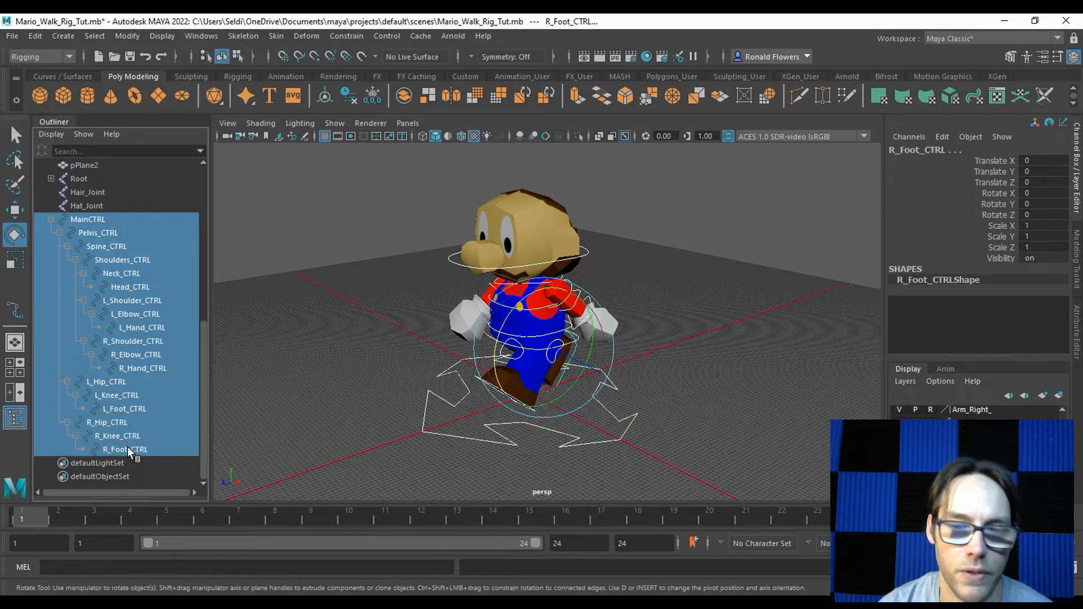
{"action": "mouse_move", "coordinate": [39, 517]}
{"action": "left_mouse_down"}
{"action": "mouse_move", "coordinate": [82, 514]}
{"action": "mouse_move", "coordinate": [51, 519]}
{"action": "left_mouse_up"}
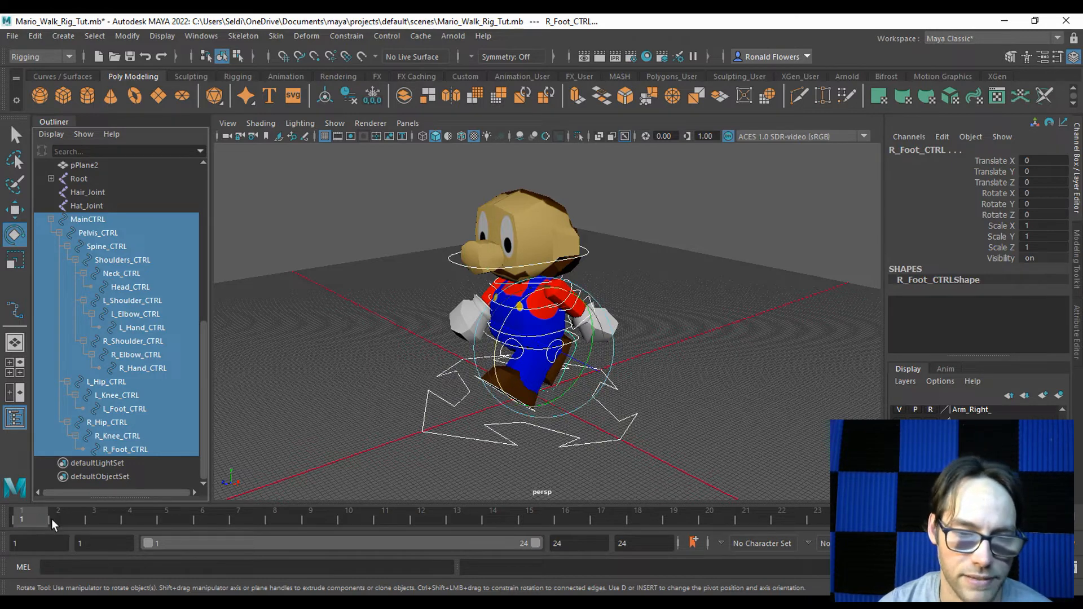
{"action": "key", "text": "s"}
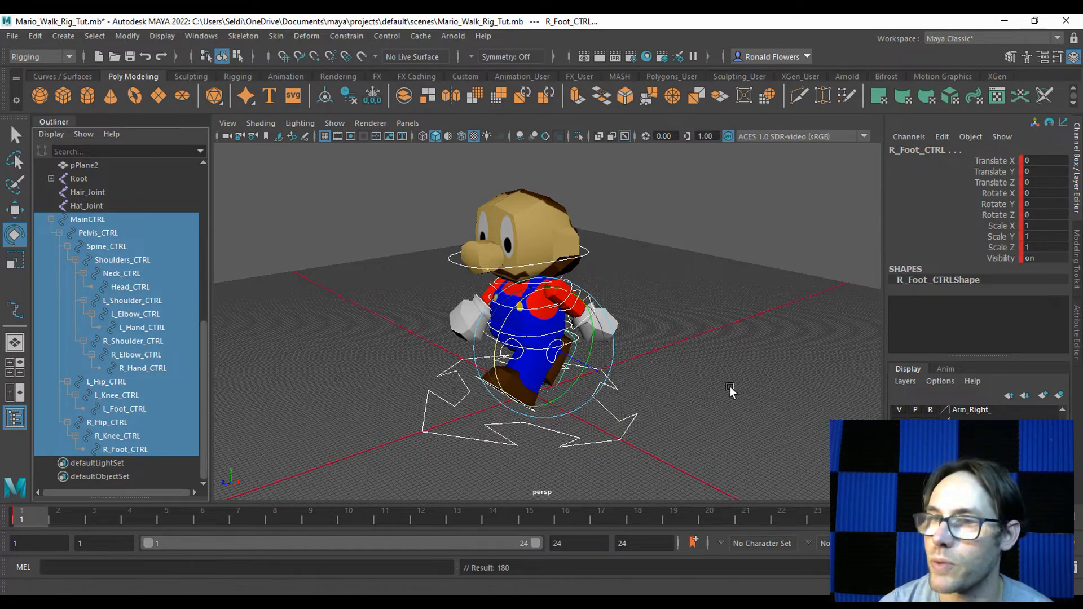
{"action": "right_click", "coordinate": [926, 150]}
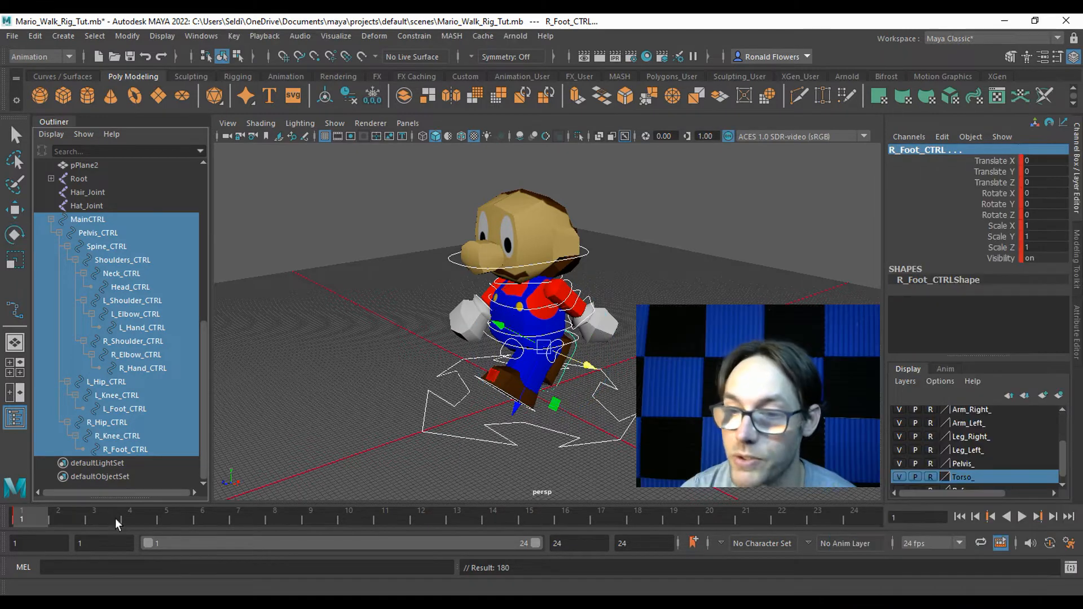
Step: Key the same Stride pose on all selected controls at frame 24
{"action": "left_click", "coordinate": [854, 518]}
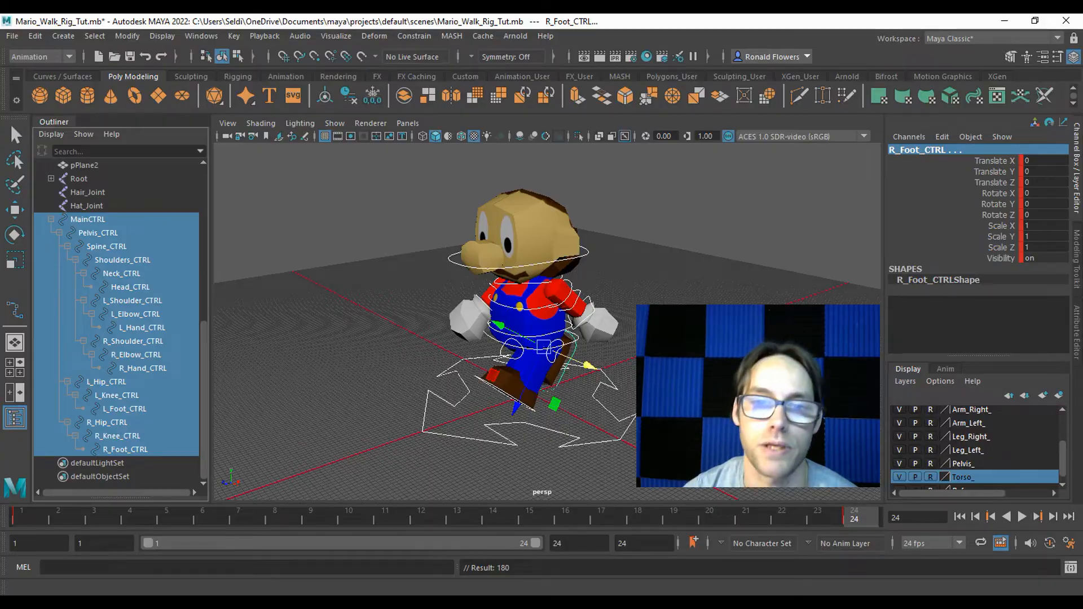
{"action": "left_click", "coordinate": [412, 603]}
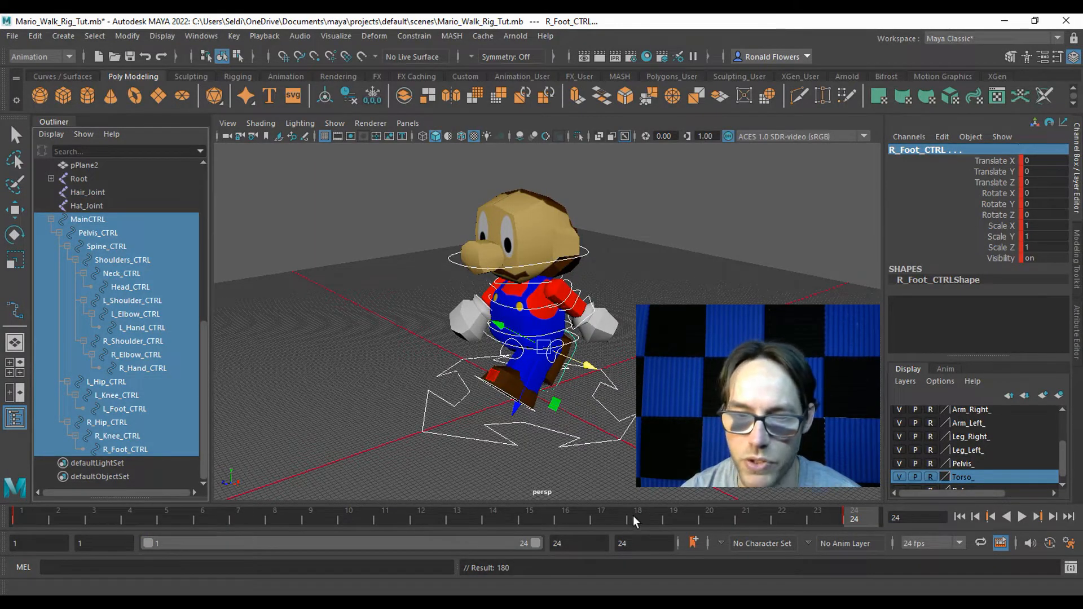
Step: Try rotating the left hip control to about 63.2 degrees in X at frame 12, and move to frame 6 without keying
{"action": "left_click", "coordinate": [421, 520]}
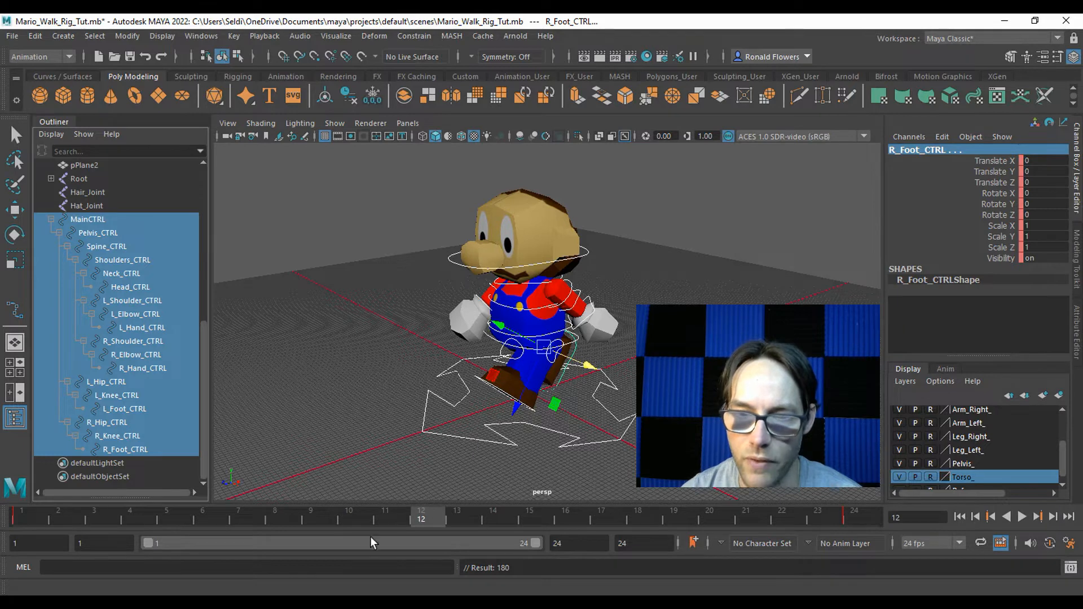
{"action": "left_click", "coordinate": [401, 443]}
{"action": "key", "text": "e"}
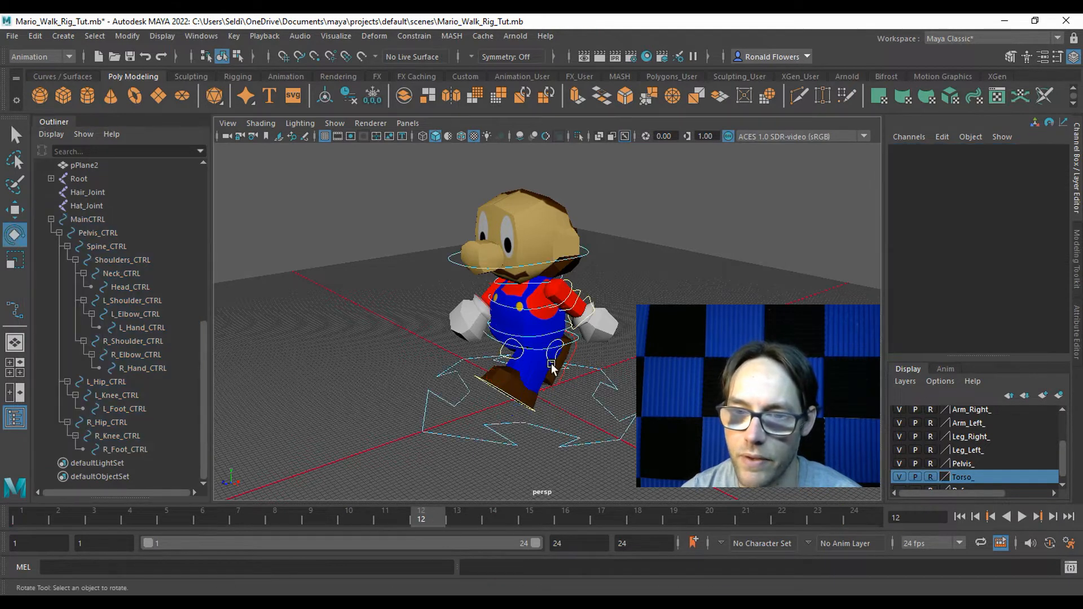
{"action": "left_click", "coordinate": [554, 359]}
{"action": "left_click_drag", "start_coordinate": [550, 388], "coordinate": [381, 484]}
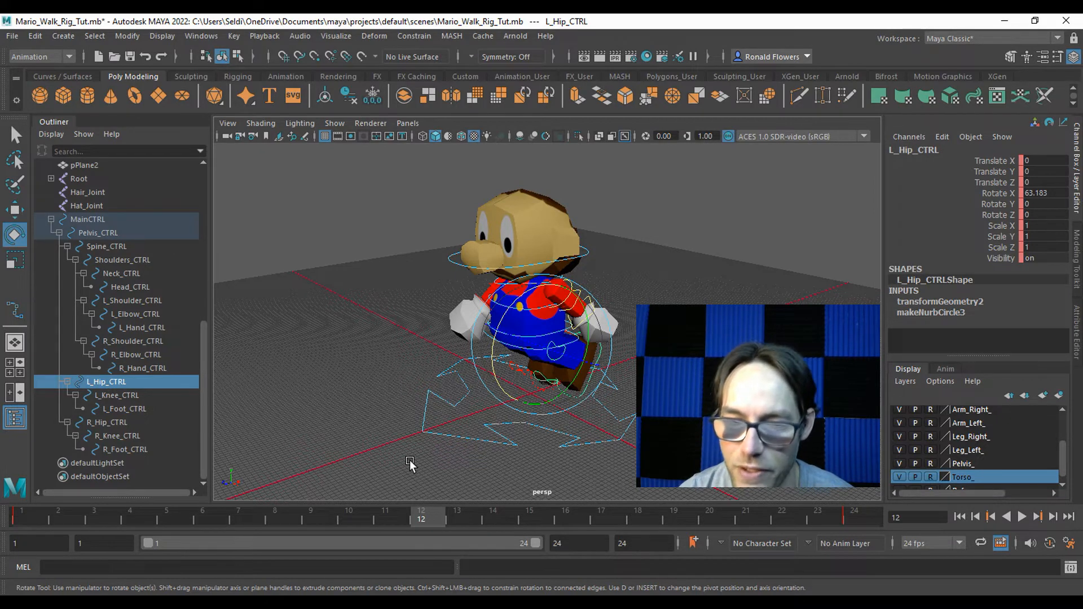
{"action": "left_click", "coordinate": [225, 510]}
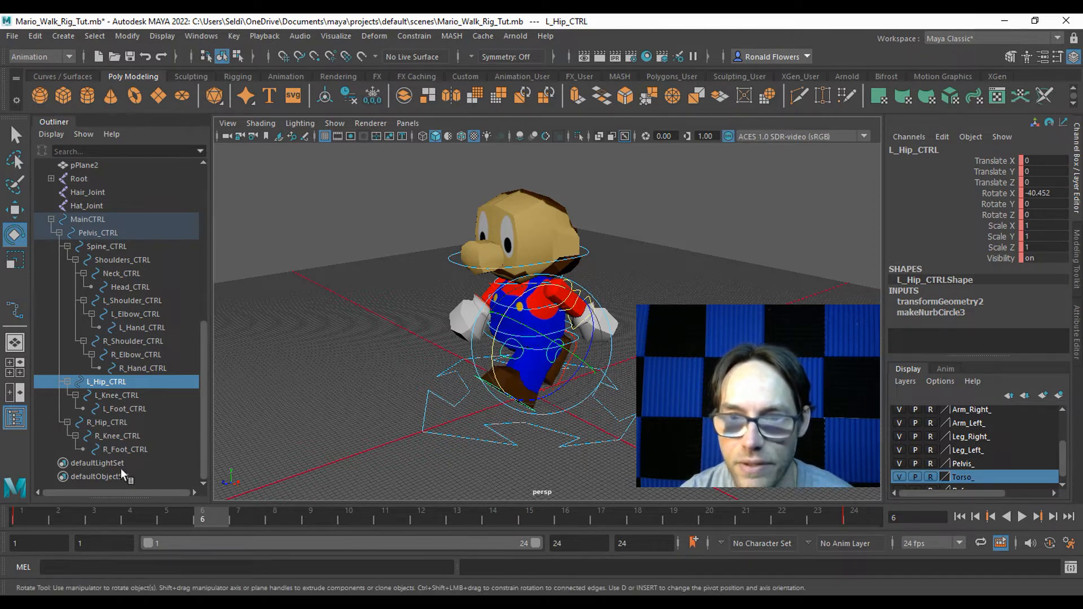
Step: At frame 12, swap the legs in the side view by rotating the left hip to about 56.7 and the right hip to about -42.3 degrees in X
{"action": "left_click", "coordinate": [435, 516]}
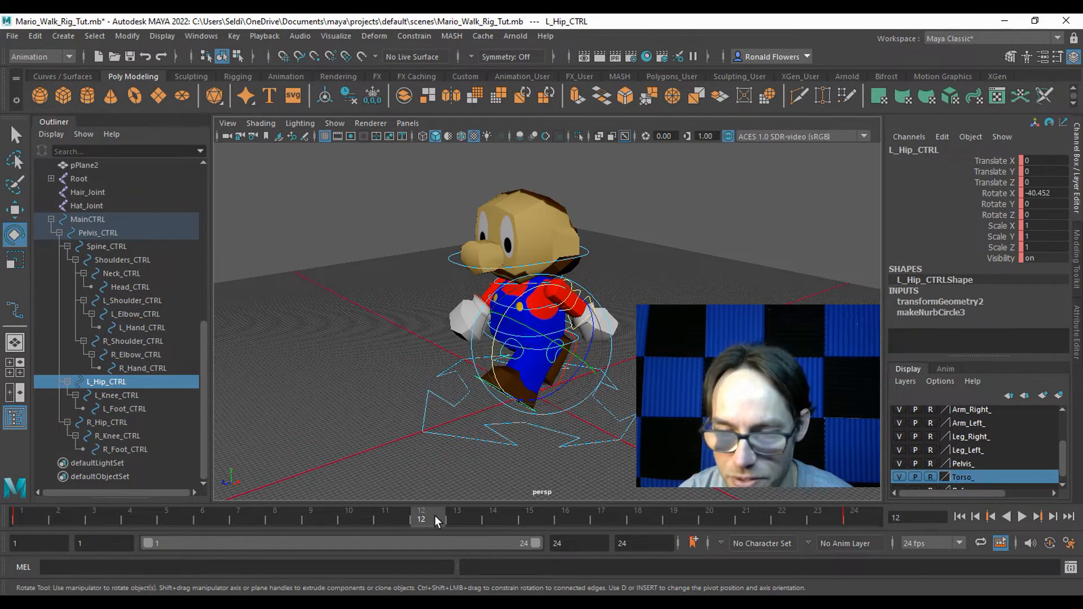
{"action": "key", "text": "space"}
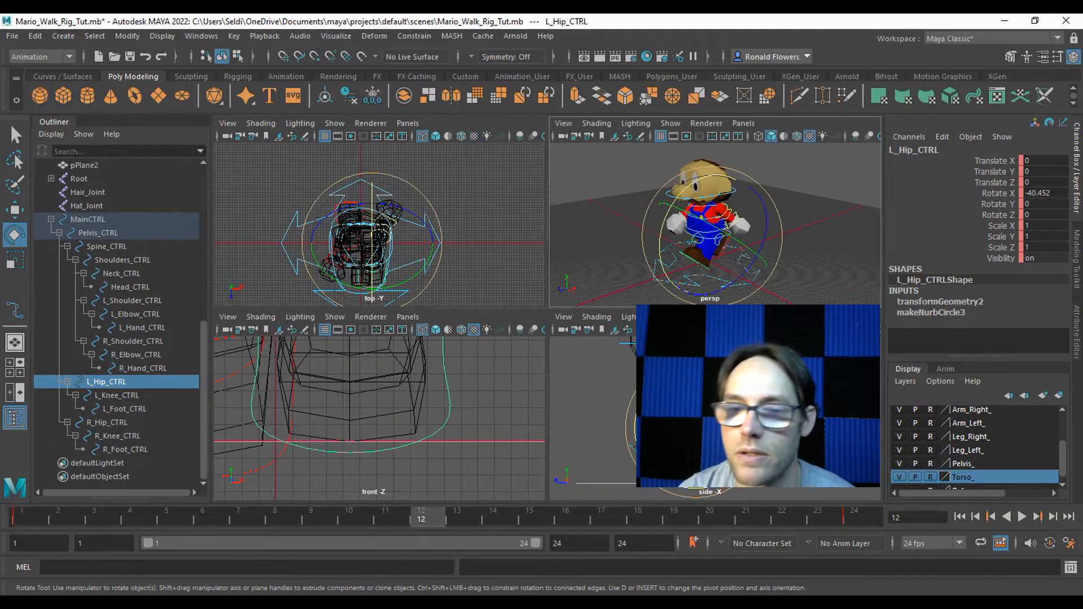
{"action": "key", "text": "space"}
{"action": "left_click_drag", "start_coordinate": [455, 354], "coordinate": [539, 403]}
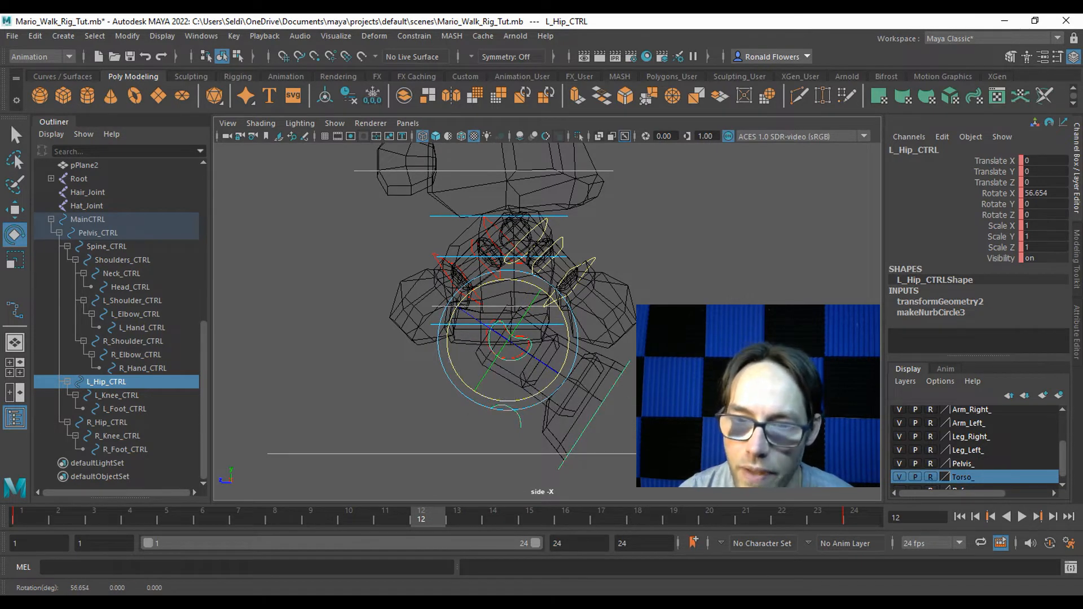
{"action": "left_click", "coordinate": [483, 332]}
{"action": "left_click", "coordinate": [484, 335]}
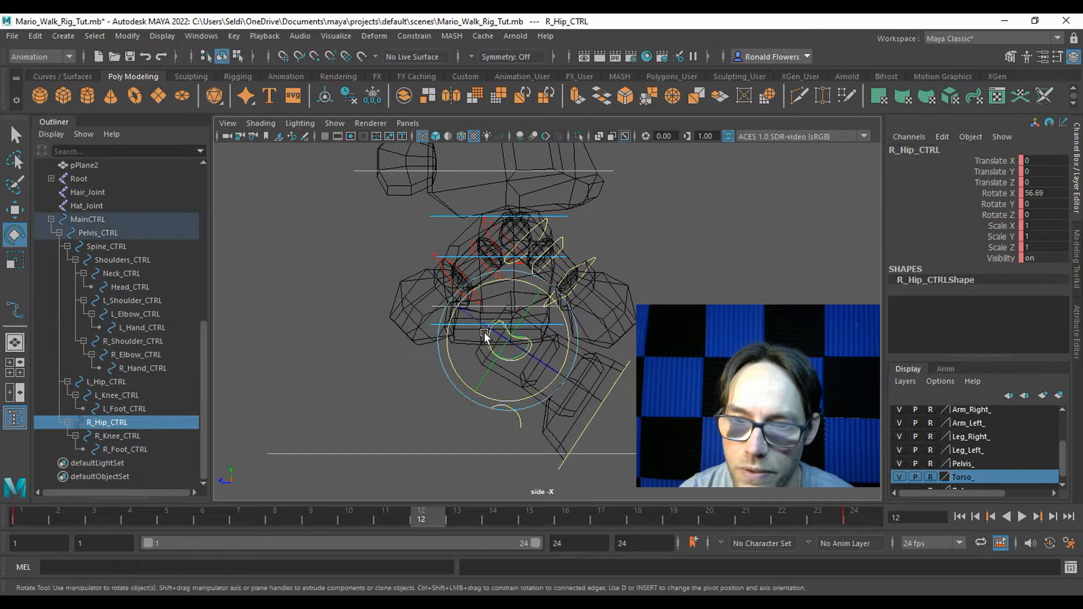
{"action": "left_click_drag", "start_coordinate": [488, 396], "coordinate": [443, 356]}
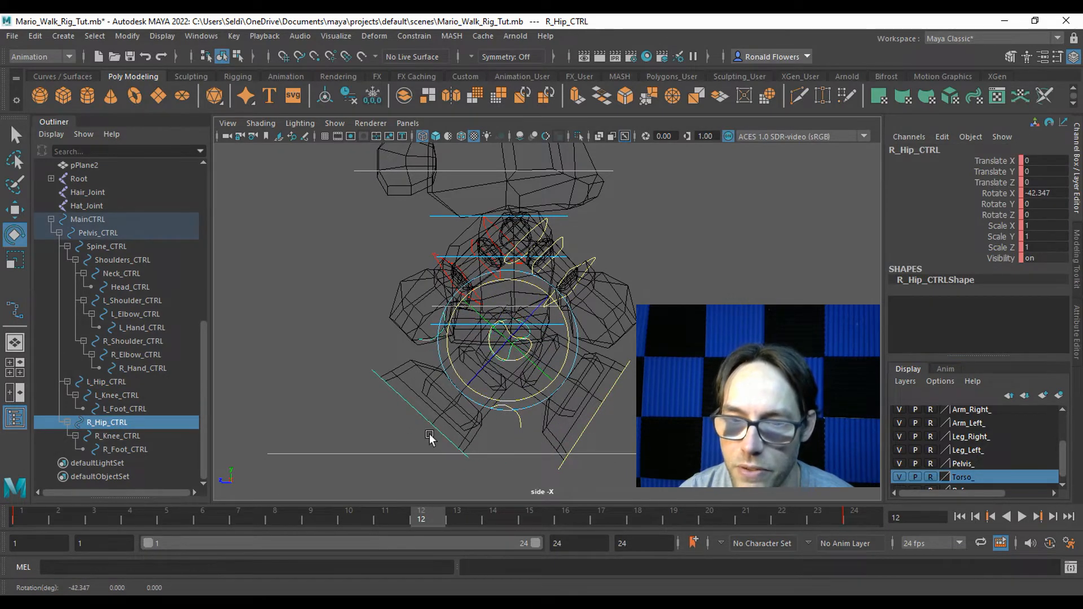
Step: Swing the right arm backward by rotating the right shoulder control to about -44.8 degrees in Y, and return to the perspective view
{"action": "left_click", "coordinate": [482, 229]}
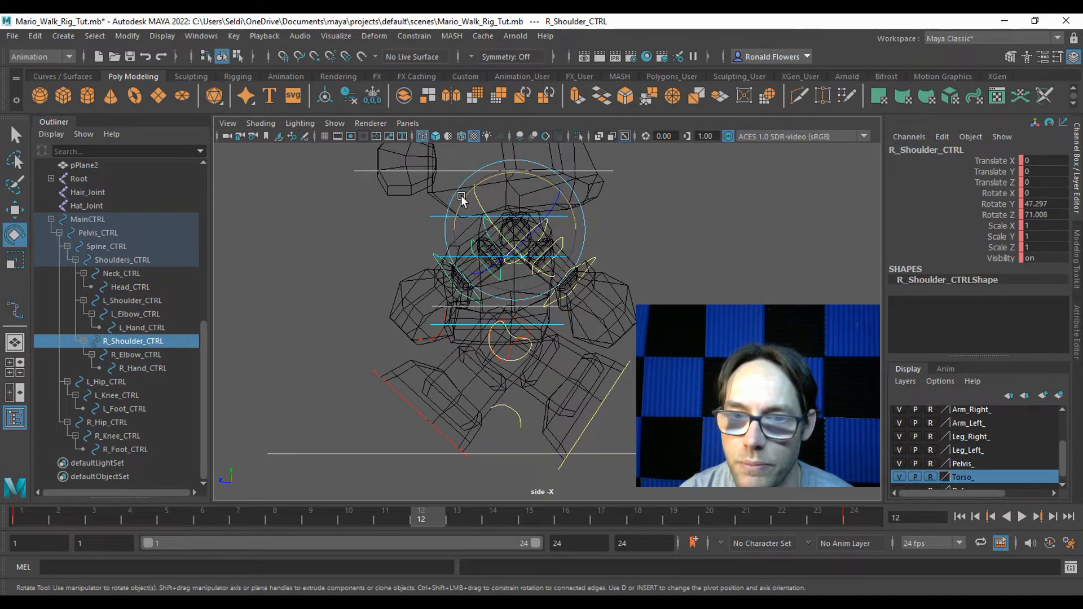
{"action": "left_click_drag", "start_coordinate": [463, 199], "coordinate": [549, 326]}
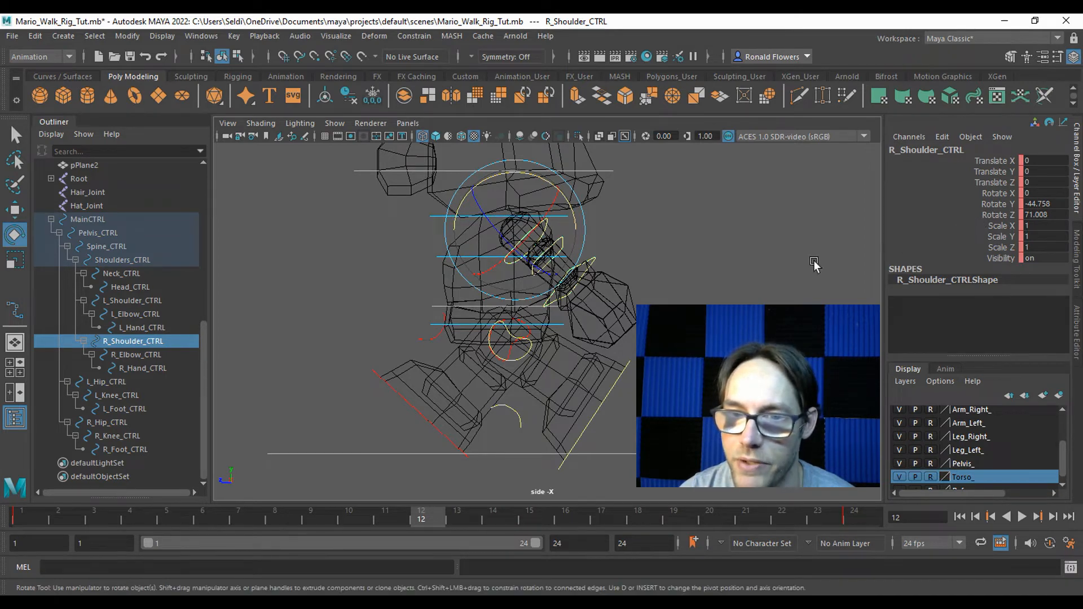
{"action": "left_click", "coordinate": [702, 245]}
{"action": "key", "text": "space"}
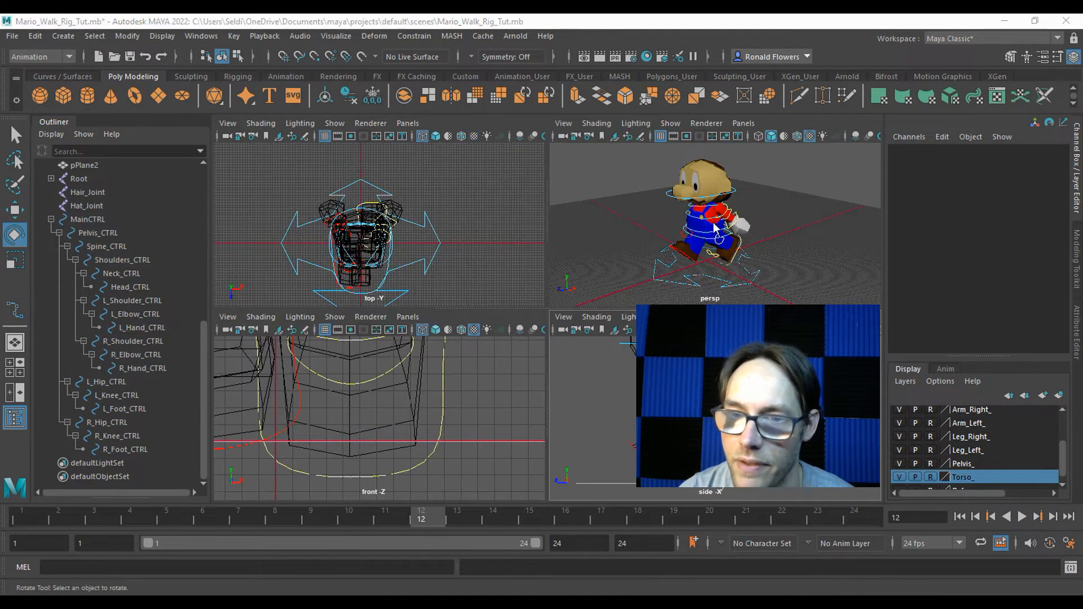
{"action": "key", "text": "space"}
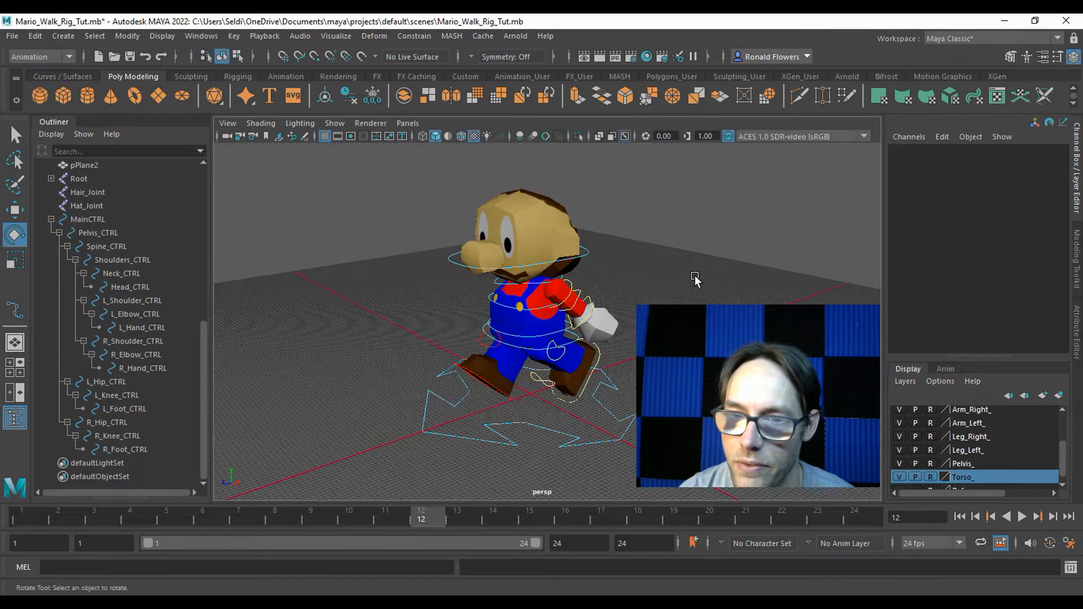
Step: Swing the left arm forward by rotating the left shoulder control to about -46 degrees in Y, and check the pose in perspective
{"action": "left_click", "coordinate": [573, 283]}
{"action": "left_click", "coordinate": [587, 294]}
{"action": "scroll", "coordinate": [658, 287], "scroll_direction": "up", "scroll_amount": 5}
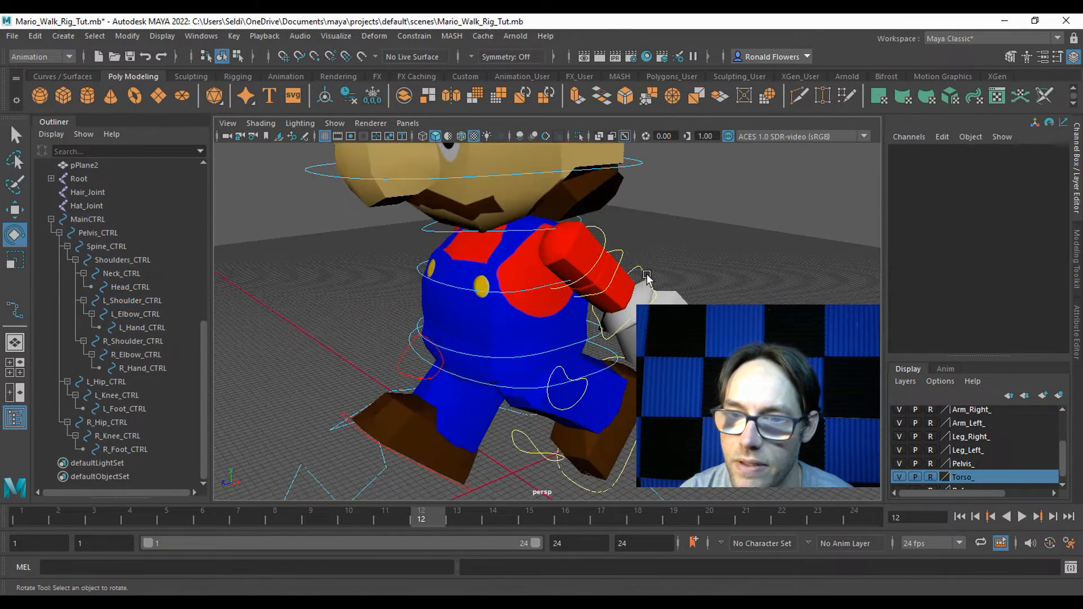
{"action": "left_click", "coordinate": [600, 229]}
{"action": "key", "text": "f"}
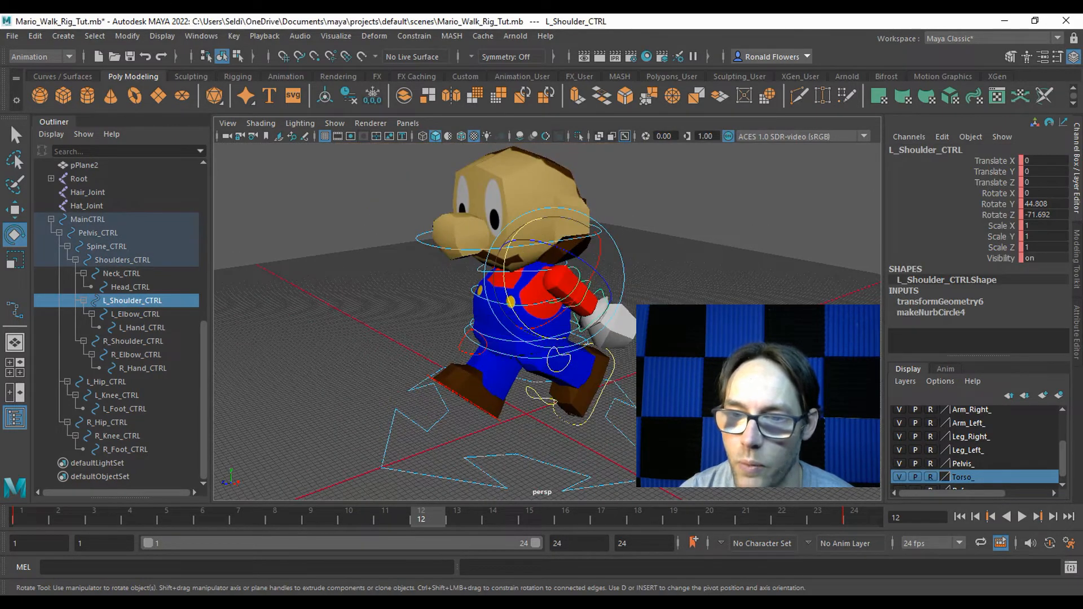
{"action": "key", "text": "space"}
{"action": "key", "text": "space"}
{"action": "left_click_drag", "start_coordinate": [521, 287], "coordinate": [418, 239]}
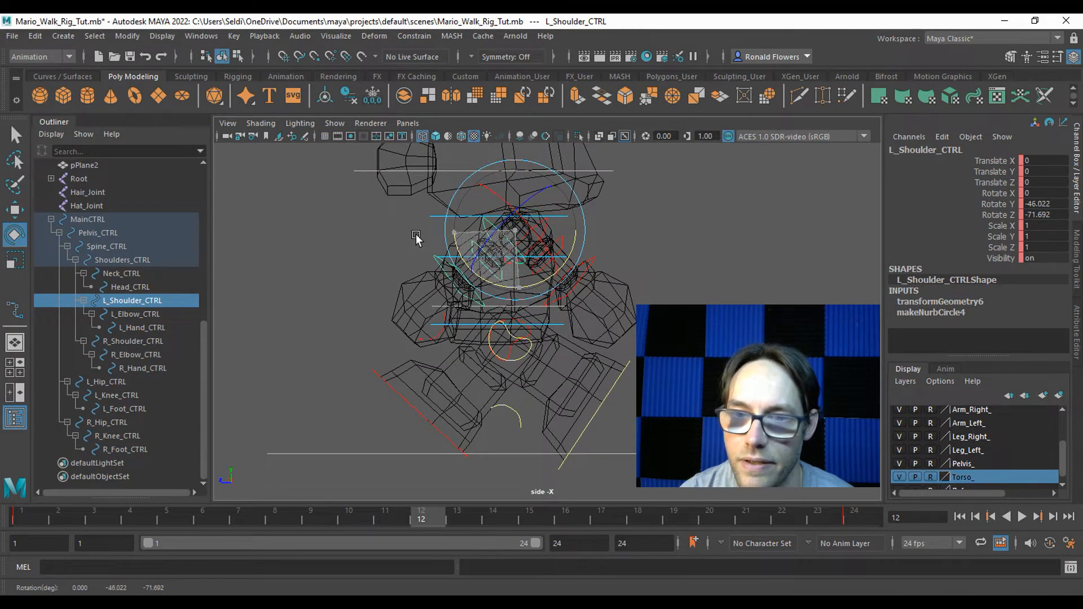
{"action": "key", "text": "space"}
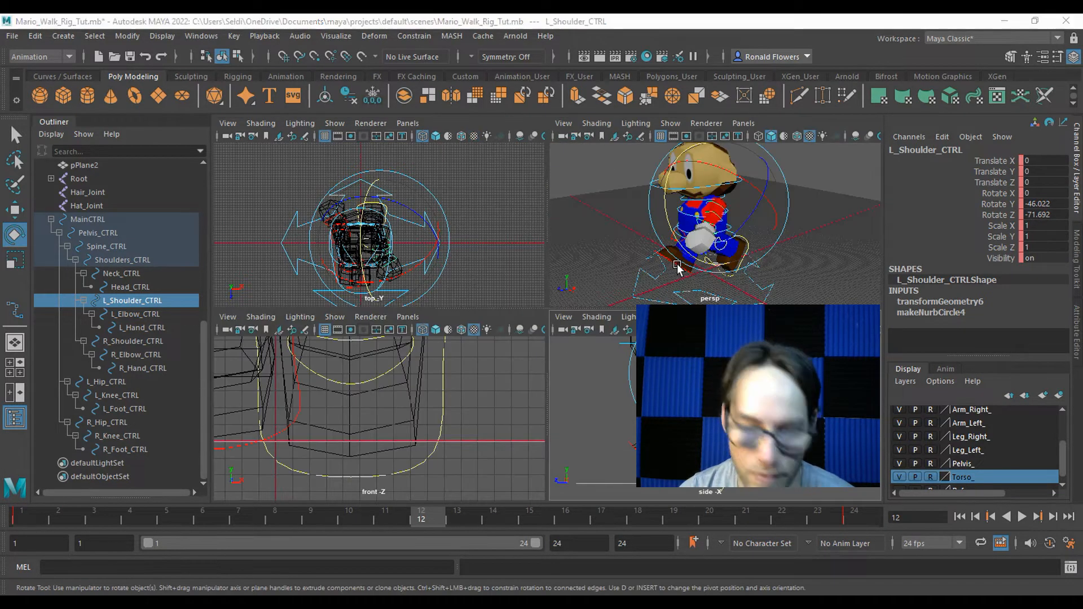
{"action": "key", "text": "space"}
{"action": "left_click_drag", "start_coordinate": [317, 403], "coordinate": [457, 421], "text": "alt"}
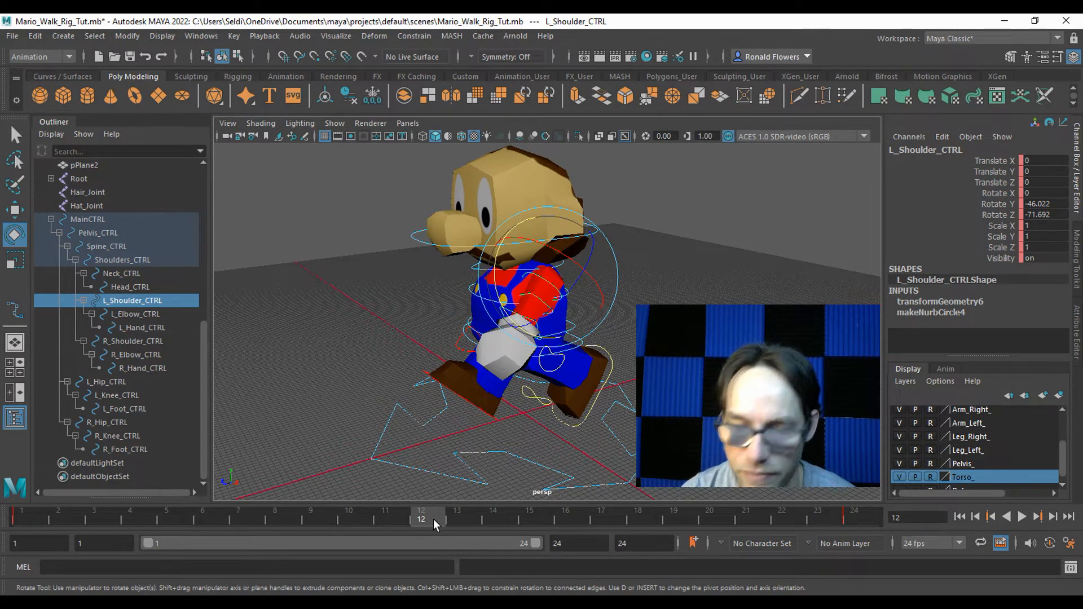
Step: Select every control from MainCTRL through R_Foot_CTRL, key the opposite stride pose on frame 12, and clear the selection
{"action": "left_click", "coordinate": [85, 220]}
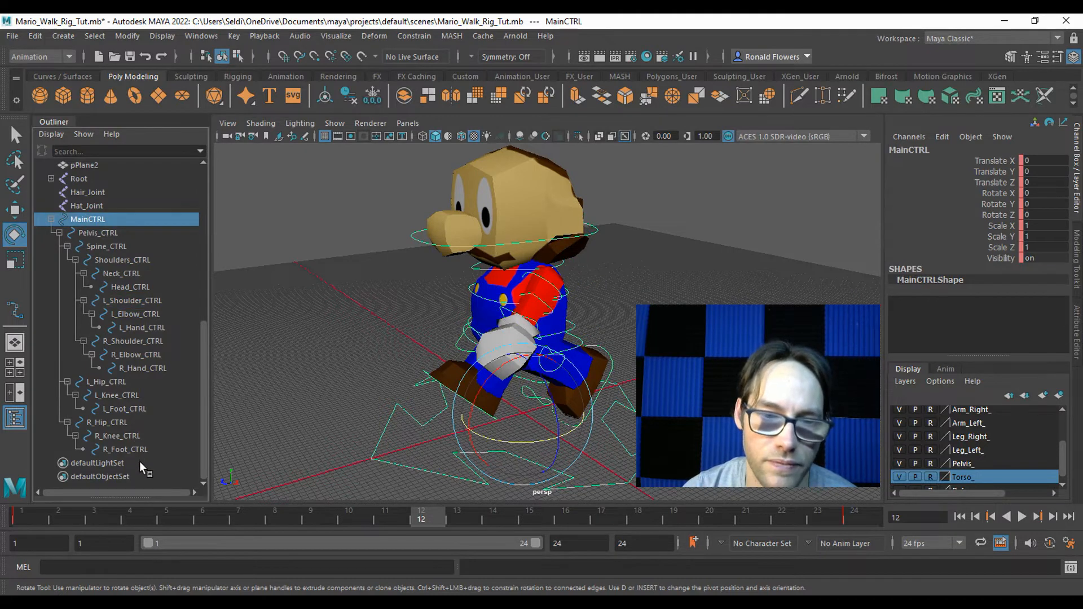
{"action": "left_click", "coordinate": [131, 449], "text": "shift"}
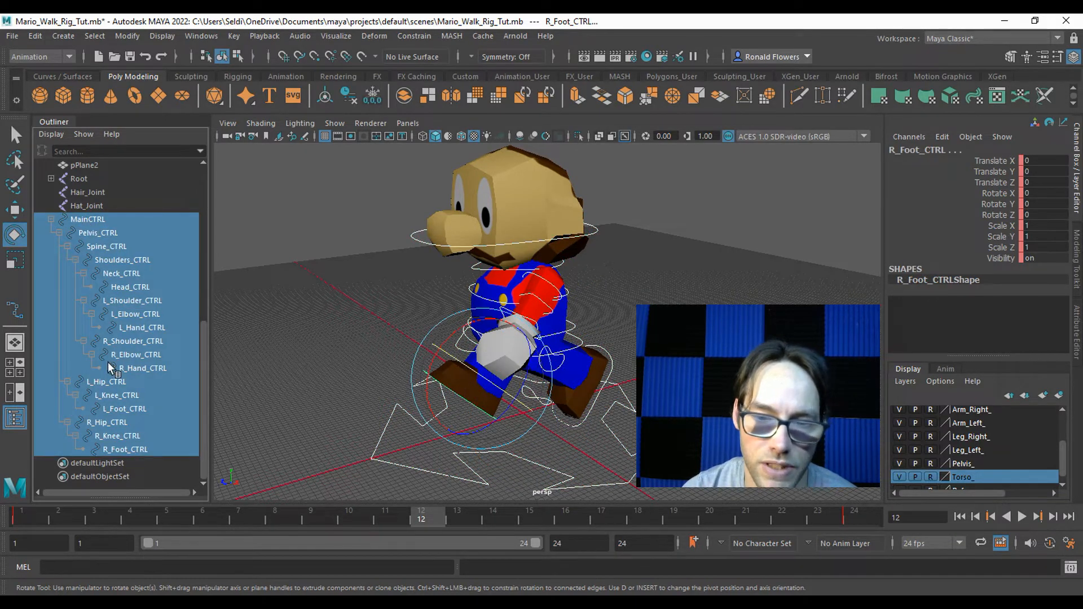
{"action": "key", "text": "s"}
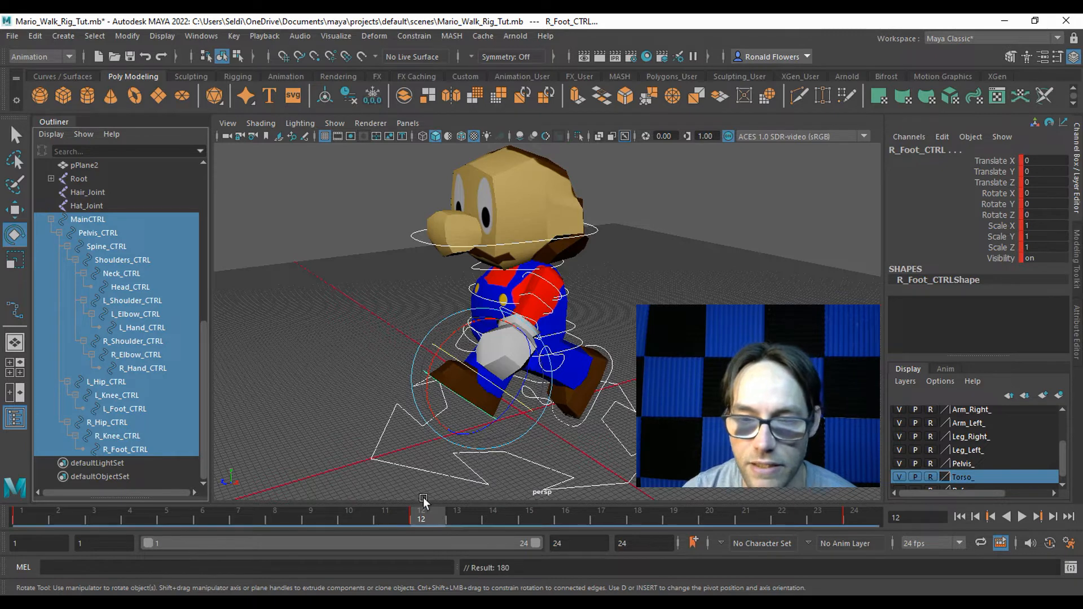
{"action": "left_click", "coordinate": [340, 388]}
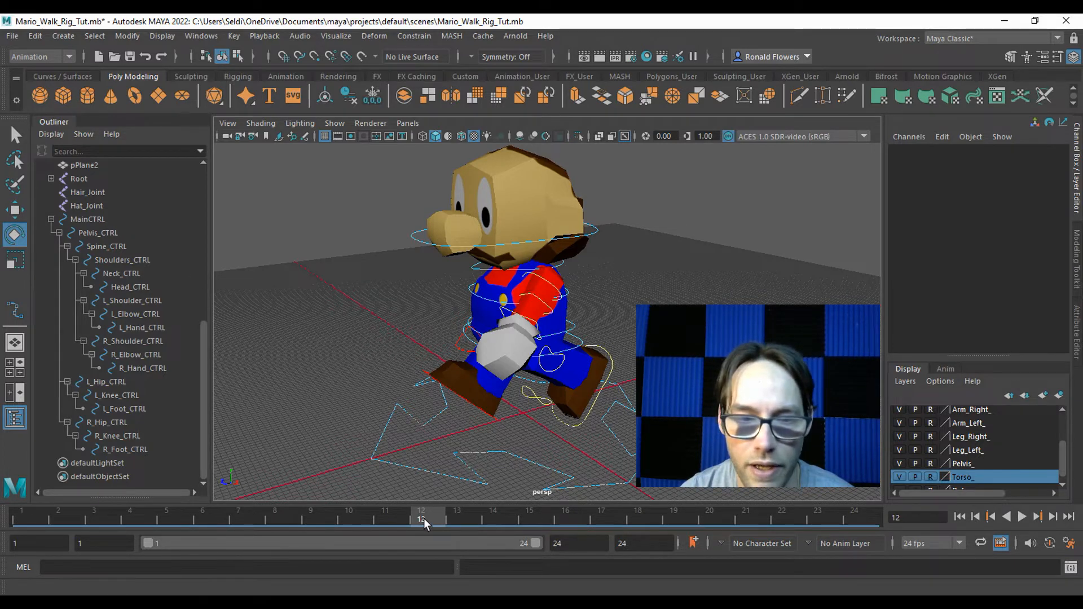
Step: Scrub through the animation from frame 1 and play it back to check the walk's motion and speed
{"action": "left_click", "coordinate": [25, 517]}
{"action": "left_click_drag", "start_coordinate": [46, 513], "coordinate": [1014, 519]}
{"action": "left_click", "coordinate": [1014, 518]}
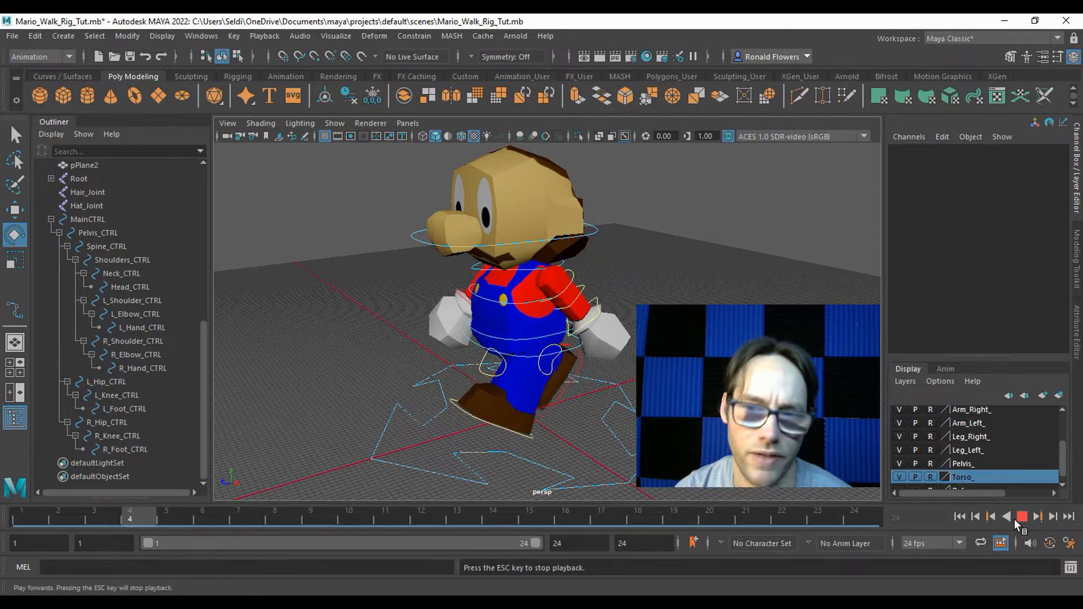
{"action": "left_click", "coordinate": [1018, 518]}
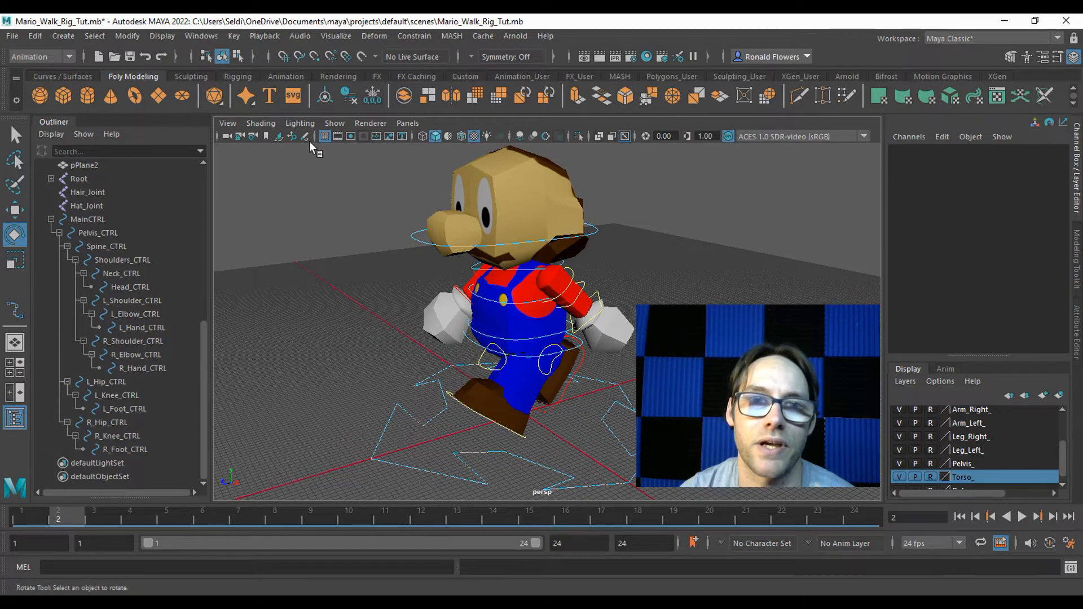
Step: Set the Time Slider playback speed to 24 fps x 1 in the preferences, save, and play the walk to check its timing
{"action": "left_click", "coordinate": [209, 37]}
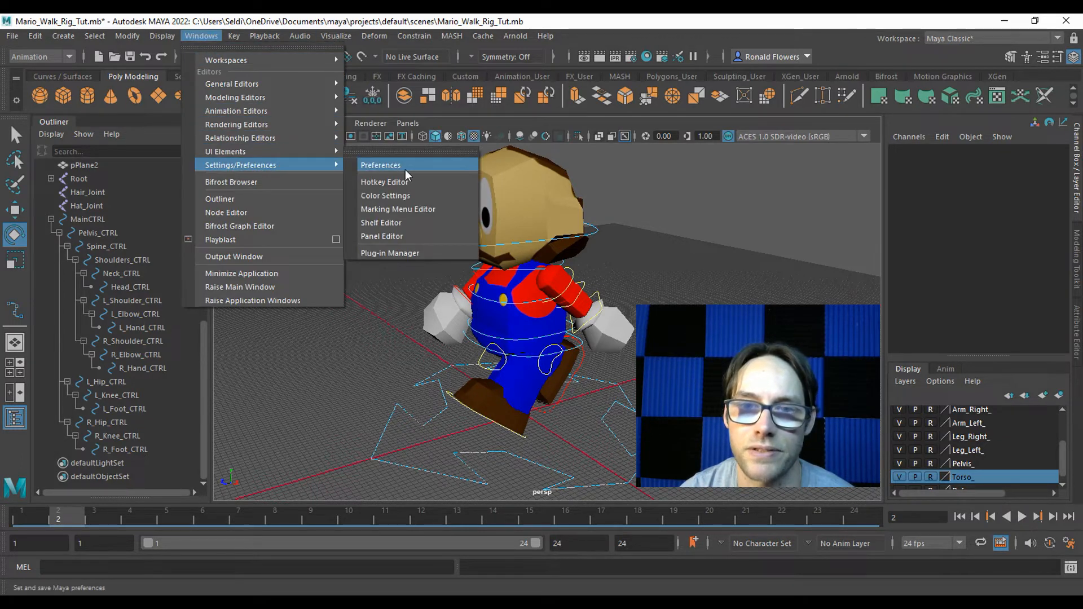
{"action": "left_click", "coordinate": [412, 169]}
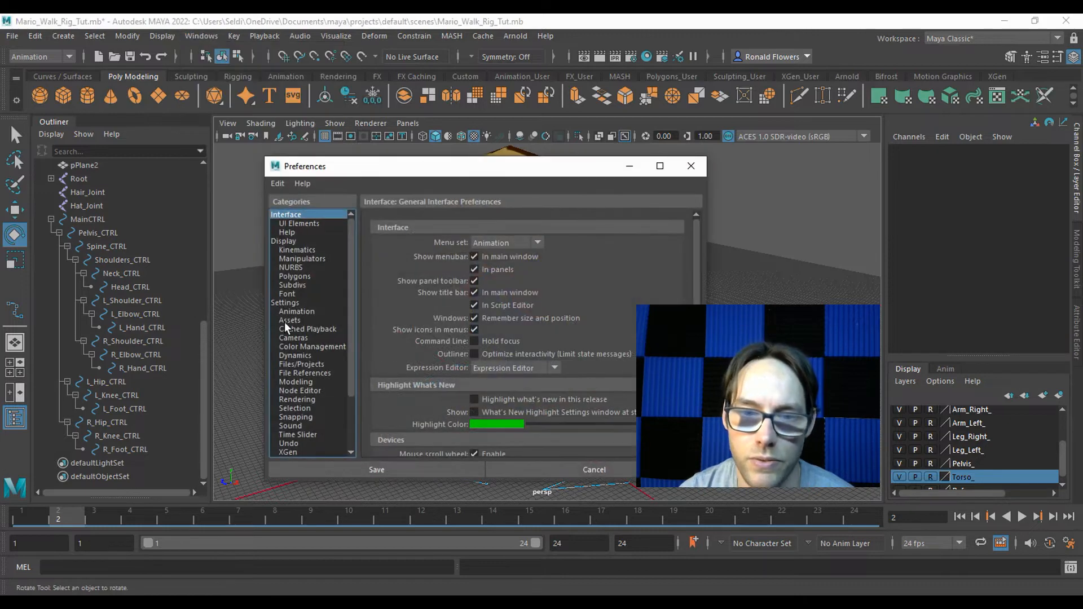
{"action": "scroll", "coordinate": [287, 321], "scroll_direction": "down", "scroll_amount": 3}
{"action": "left_click", "coordinate": [313, 366]}
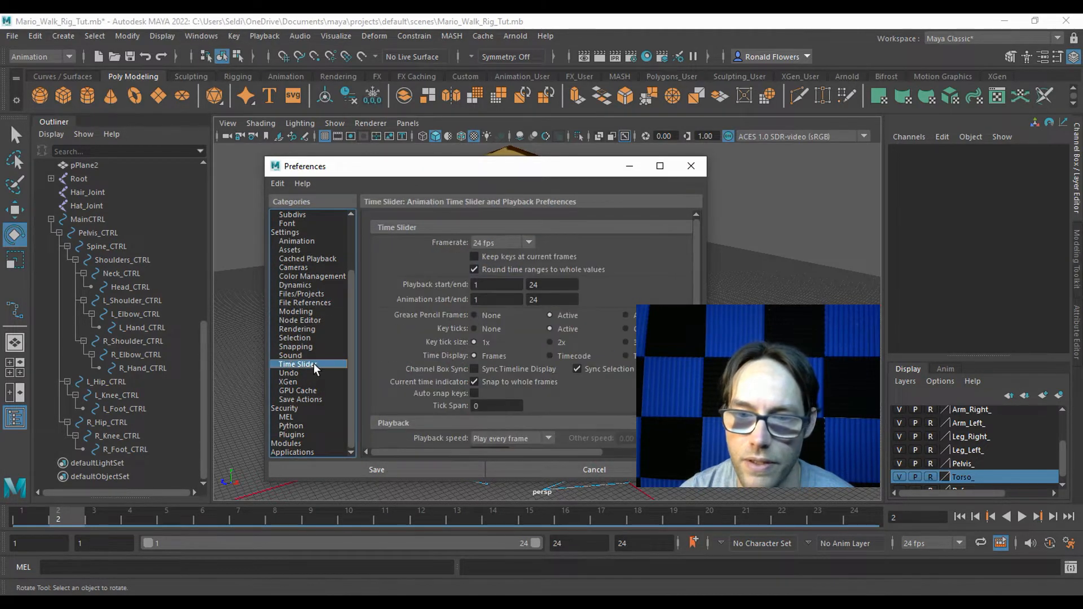
{"action": "scroll", "coordinate": [464, 395], "scroll_direction": "down", "scroll_amount": 3}
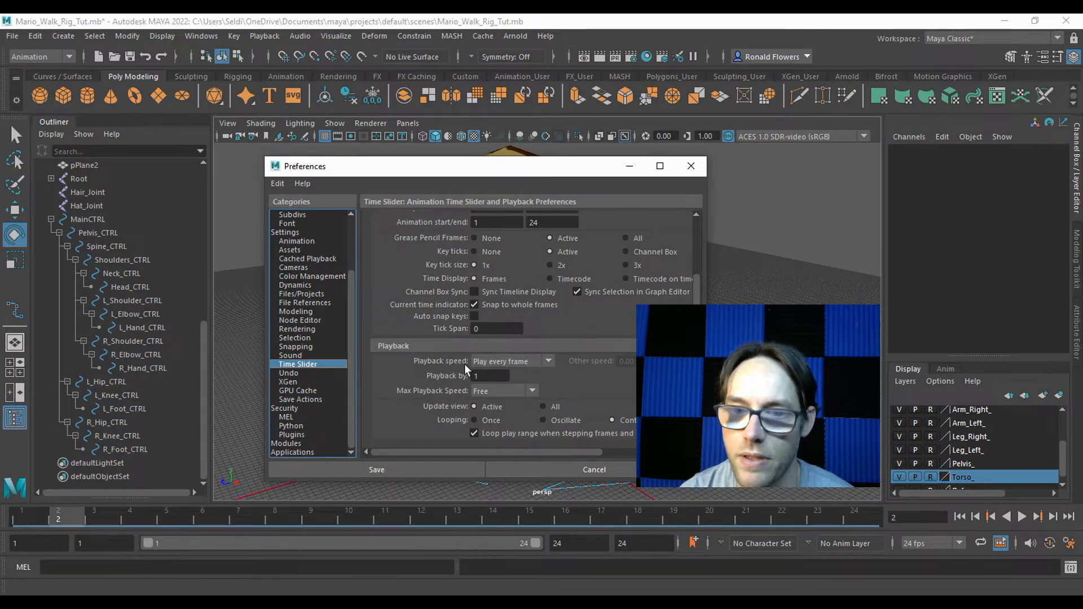
{"action": "left_click", "coordinate": [536, 362]}
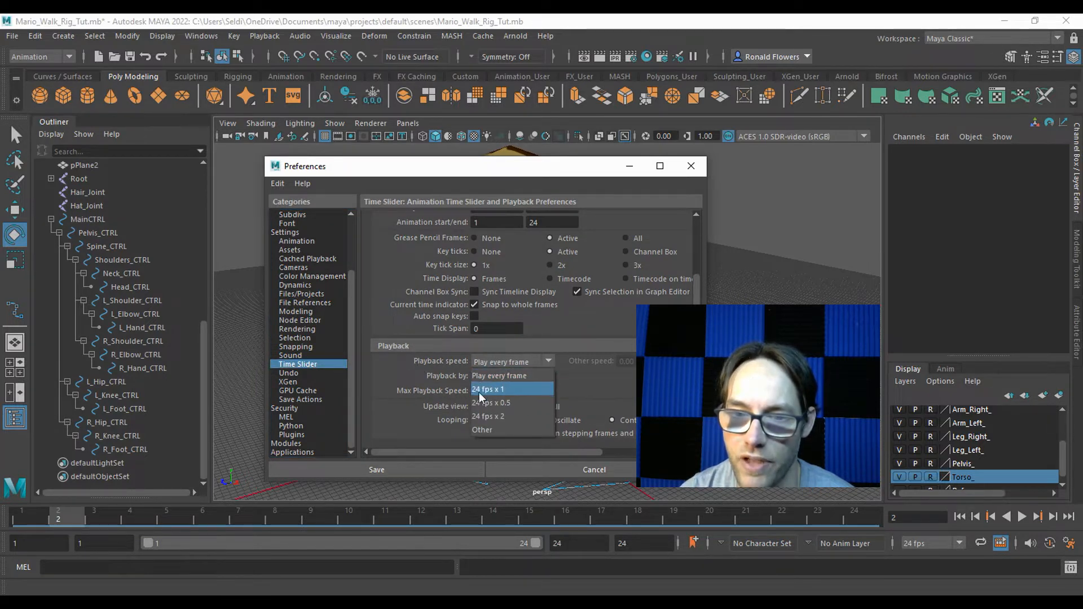
{"action": "left_click", "coordinate": [517, 391]}
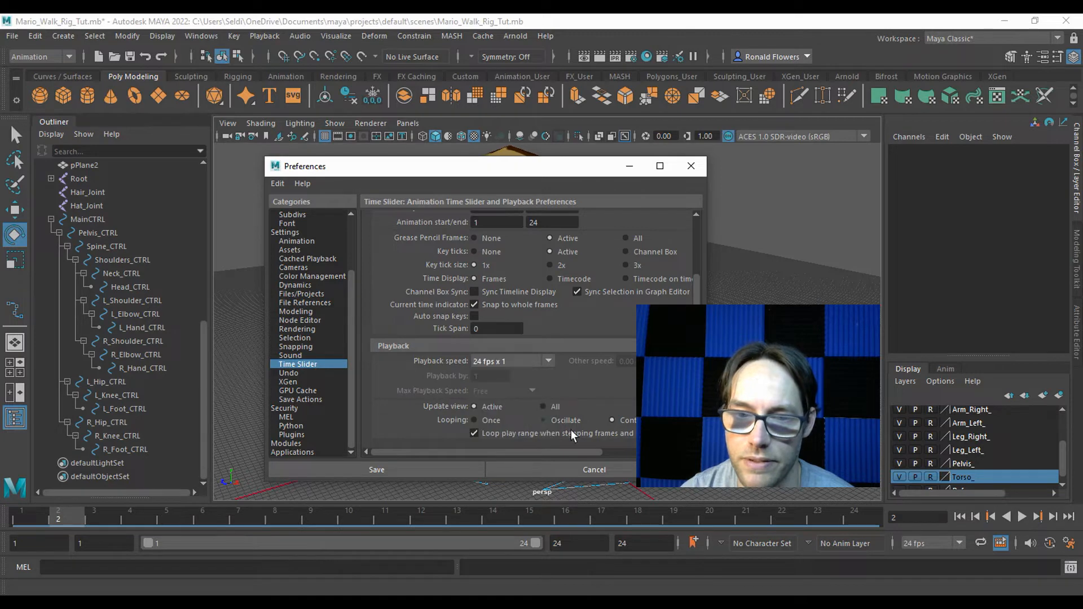
{"action": "left_click", "coordinate": [550, 473]}
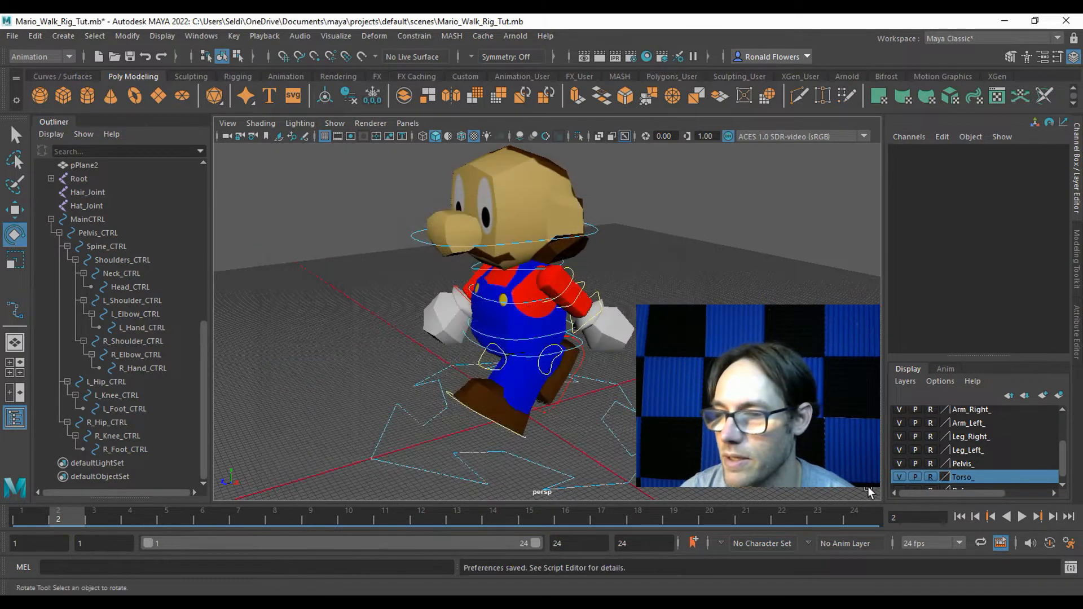
{"action": "left_click", "coordinate": [1021, 517]}
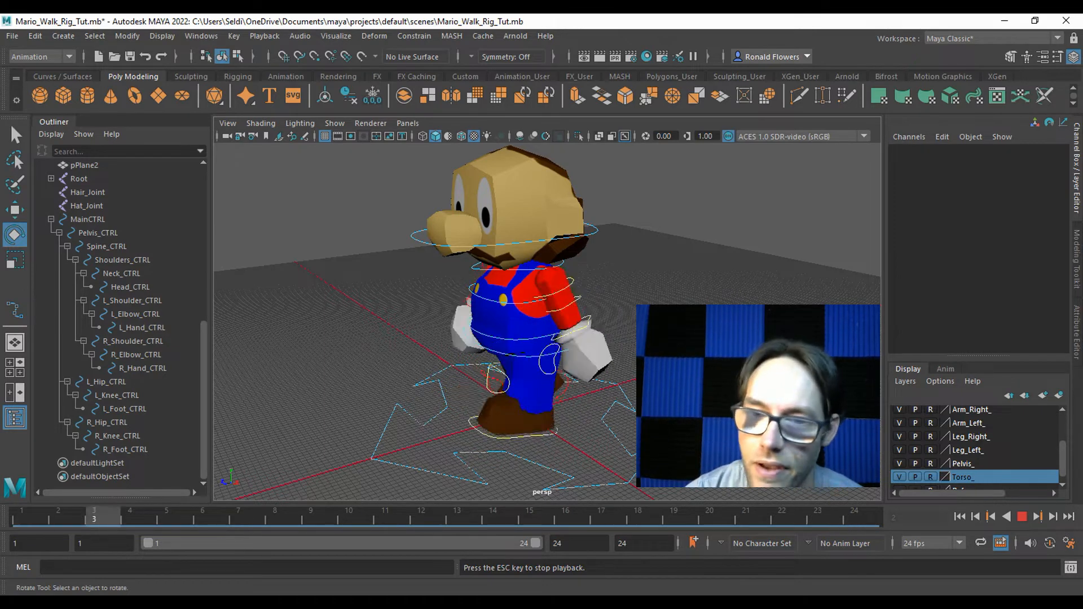
{"action": "left_click", "coordinate": [1022, 516]}
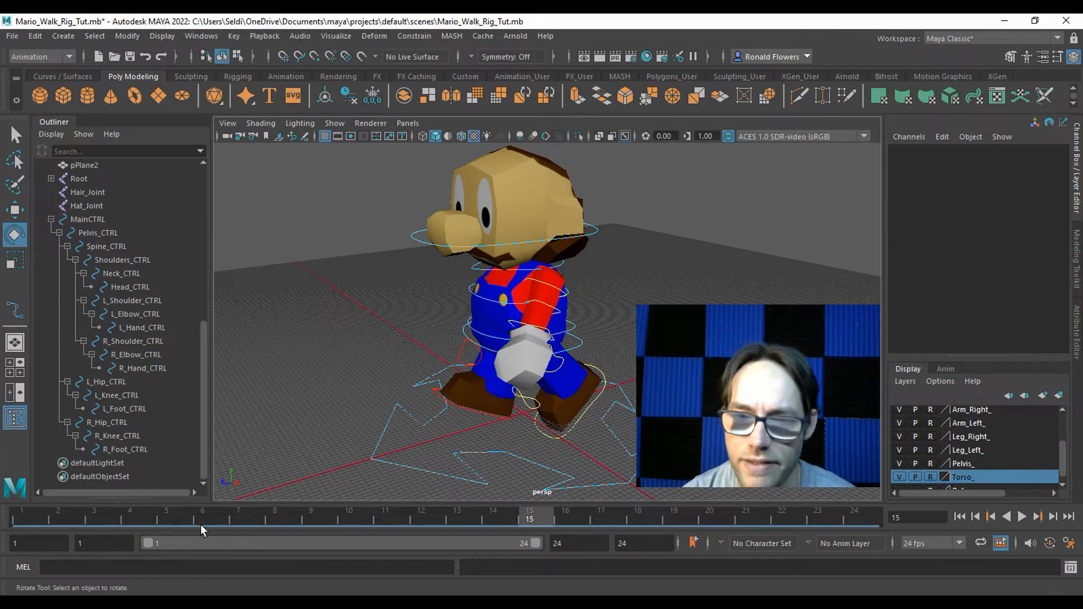
Step: Scrub the opening frames of the walk, and review the Stride, Squish, Passing and Stretch reference poses on the assignment page in the browser
{"action": "key", "text": "alt+v"}
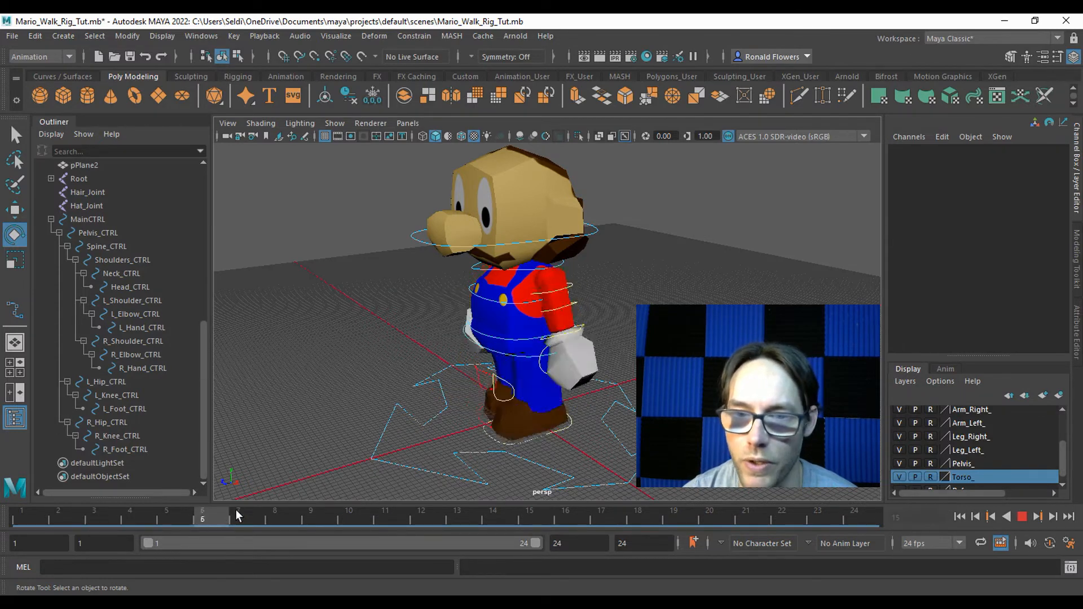
{"action": "left_click_drag", "start_coordinate": [339, 509], "coordinate": [151, 513]}
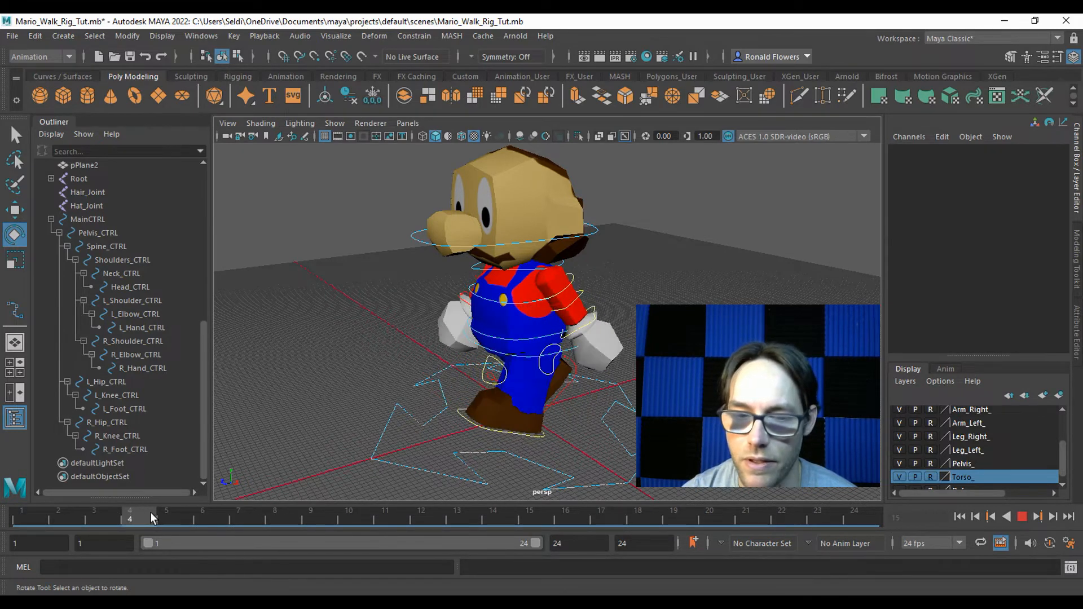
{"action": "key", "text": "alt+Tab"}
{"action": "scroll", "coordinate": [466, 407], "scroll_direction": "down", "scroll_amount": 10}
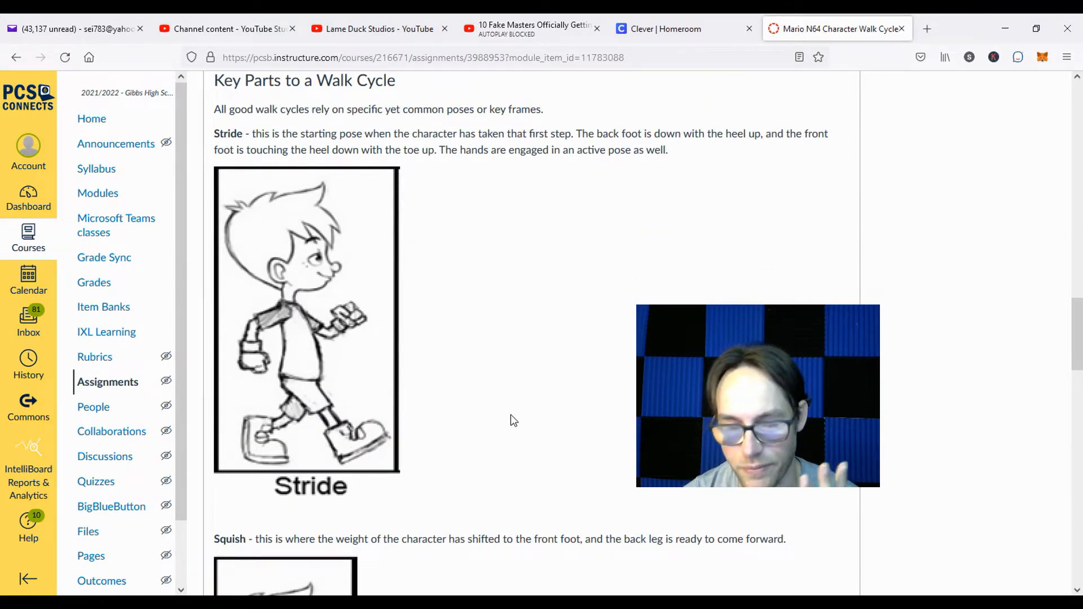
{"action": "scroll", "coordinate": [457, 389], "scroll_direction": "down", "scroll_amount": 6}
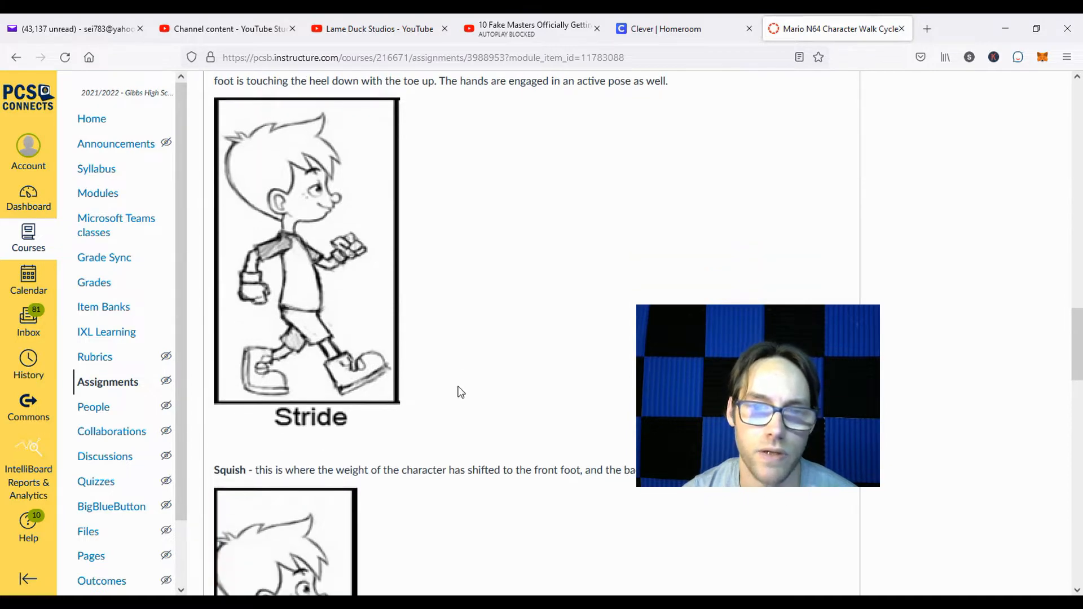
{"action": "scroll", "coordinate": [423, 406], "scroll_direction": "down", "scroll_amount": 15}
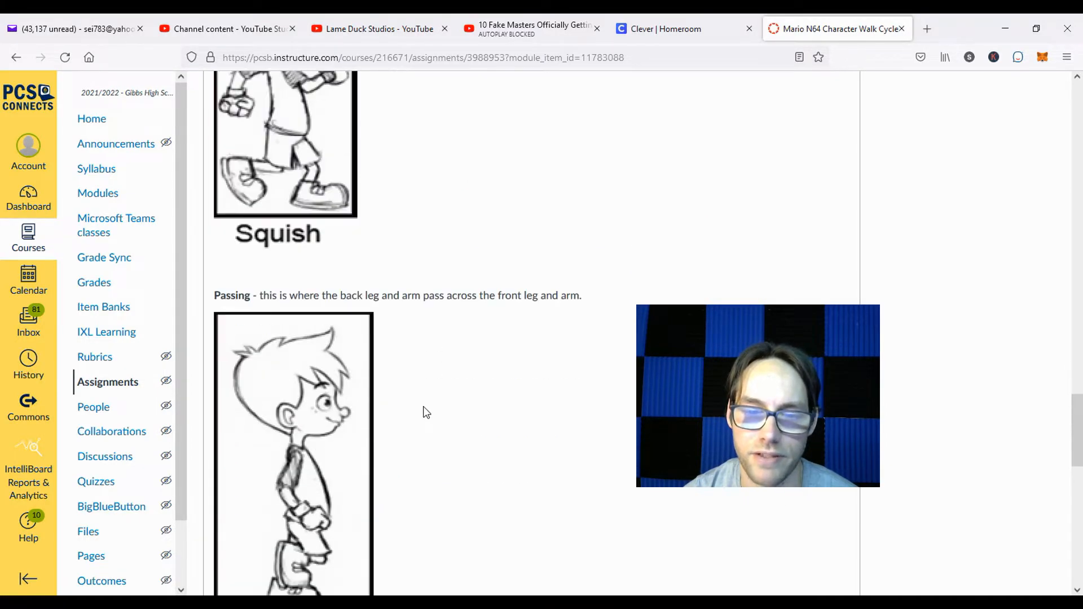
{"action": "scroll", "coordinate": [438, 379], "scroll_direction": "up", "scroll_amount": 1}
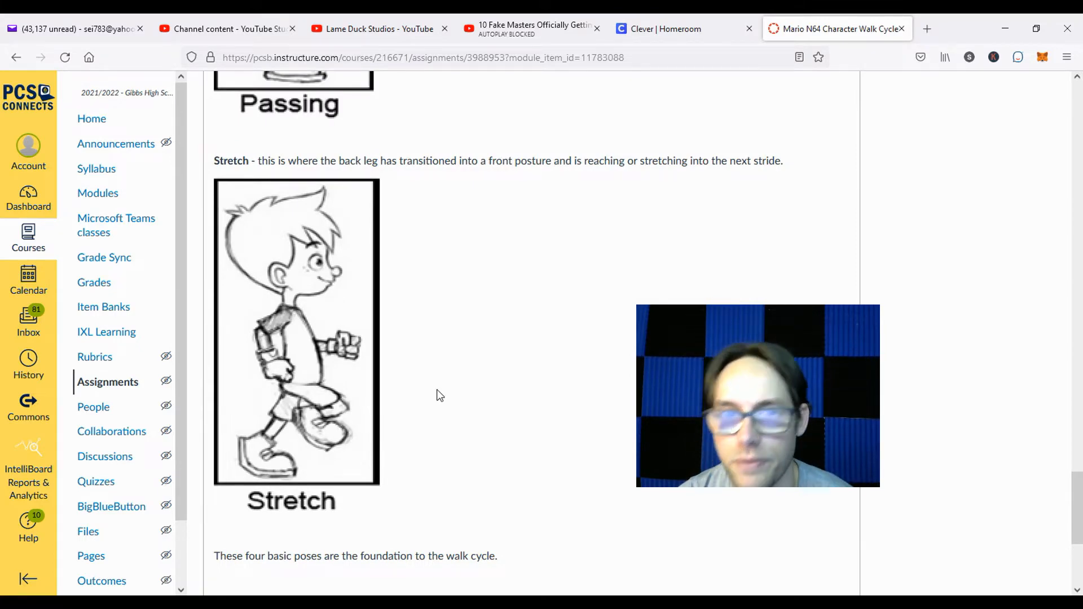
{"action": "scroll", "coordinate": [439, 395], "scroll_direction": "up", "scroll_amount": 6}
{"action": "scroll", "coordinate": [439, 395], "scroll_direction": "up", "scroll_amount": 3}
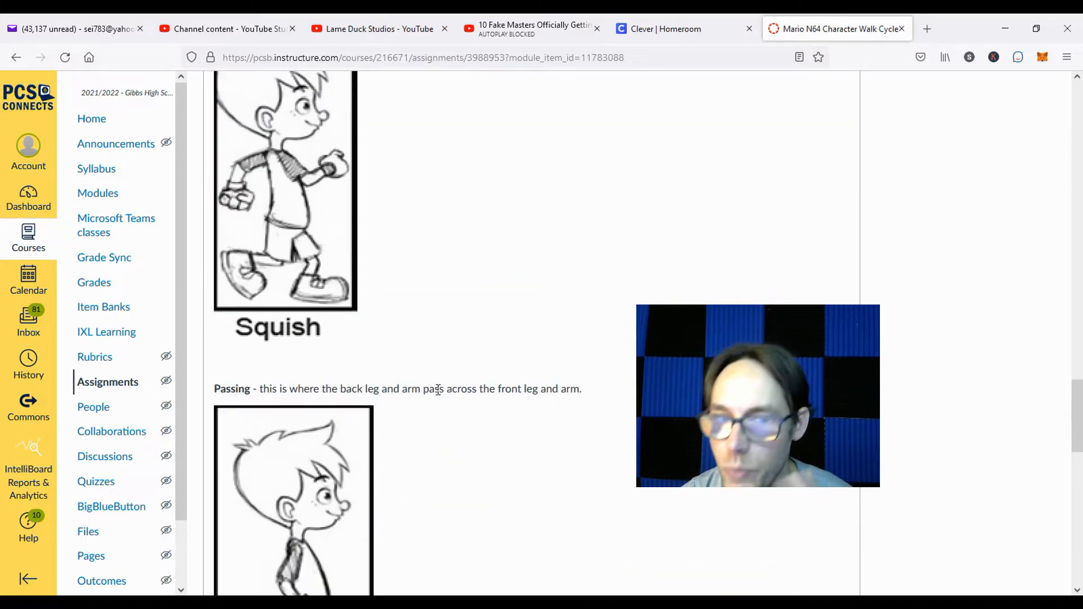
{"action": "scroll", "coordinate": [439, 395], "scroll_direction": "down", "scroll_amount": 2}
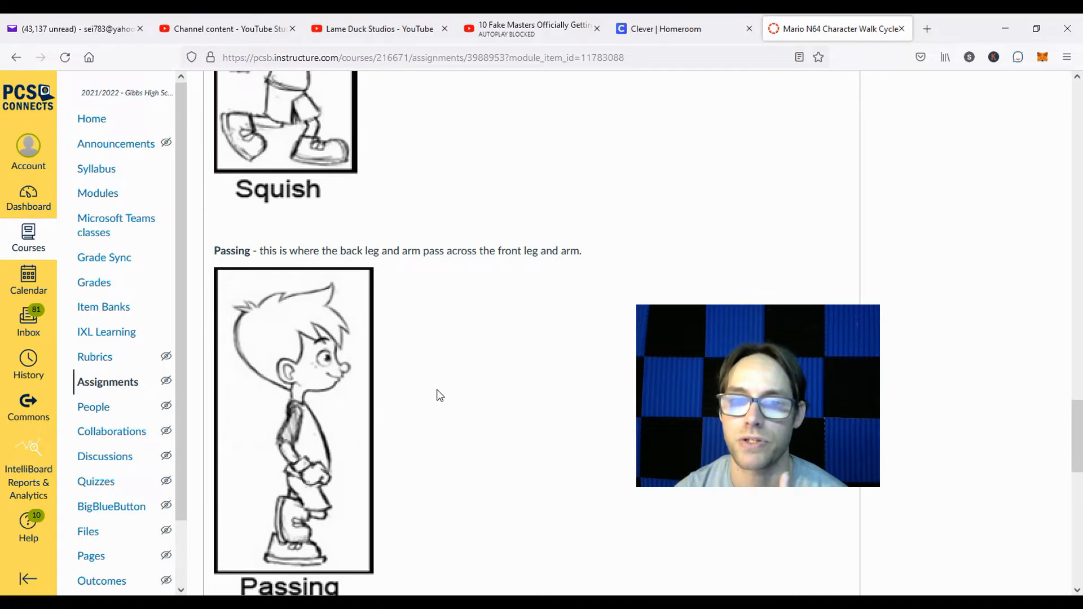
{"action": "scroll", "coordinate": [437, 390], "scroll_direction": "up", "scroll_amount": 6}
{"action": "scroll", "coordinate": [439, 395], "scroll_direction": "up", "scroll_amount": 3}
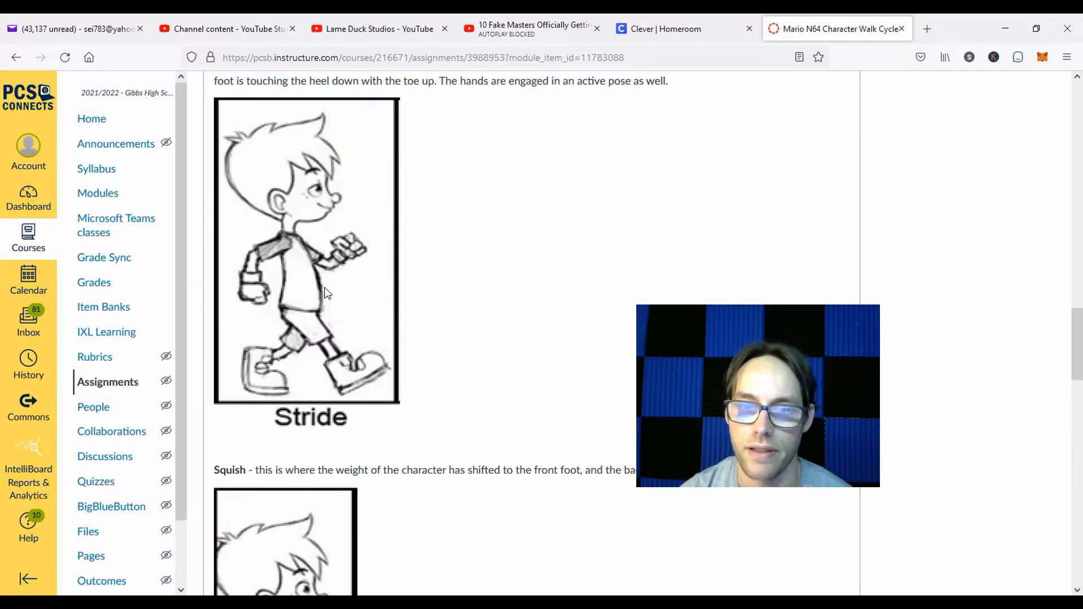
{"action": "scroll", "coordinate": [391, 350], "scroll_direction": "down", "scroll_amount": 10}
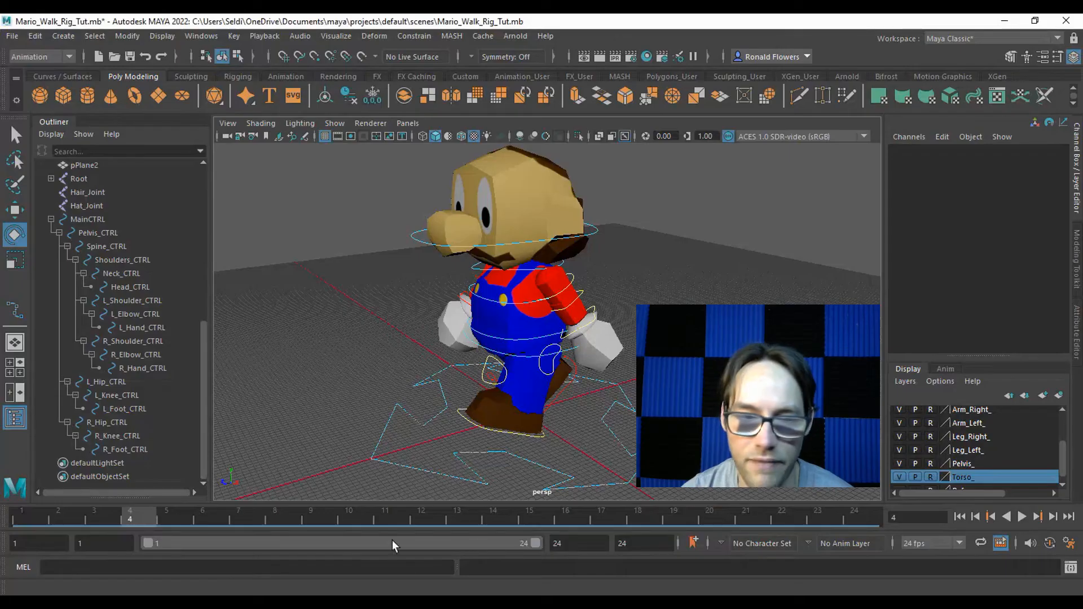
Step: Switch back to Maya and play the walk from frame 1, checking the stride from the character's side in perspective
{"action": "left_click", "coordinate": [38, 513]}
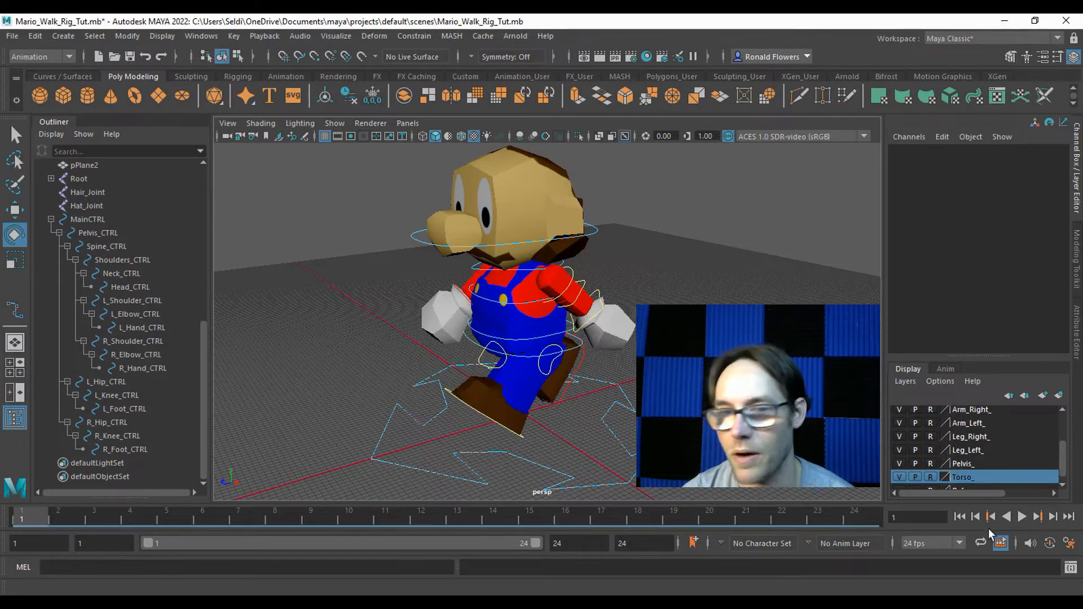
{"action": "left_click", "coordinate": [1021, 517]}
{"action": "left_click_drag", "start_coordinate": [551, 462], "coordinate": [604, 387], "text": "alt"}
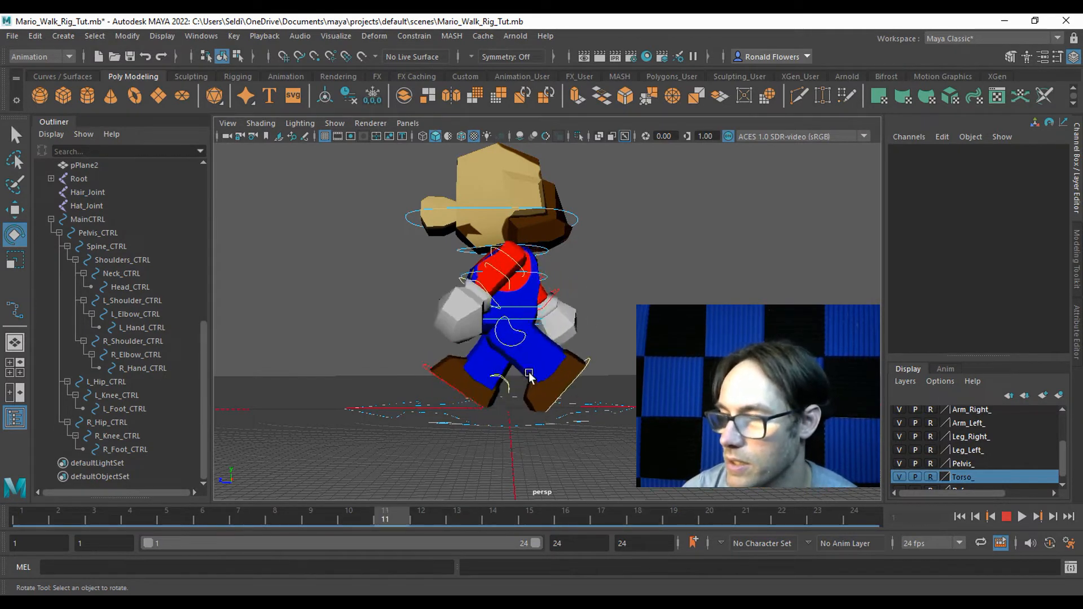
{"action": "left_click", "coordinate": [1008, 517]}
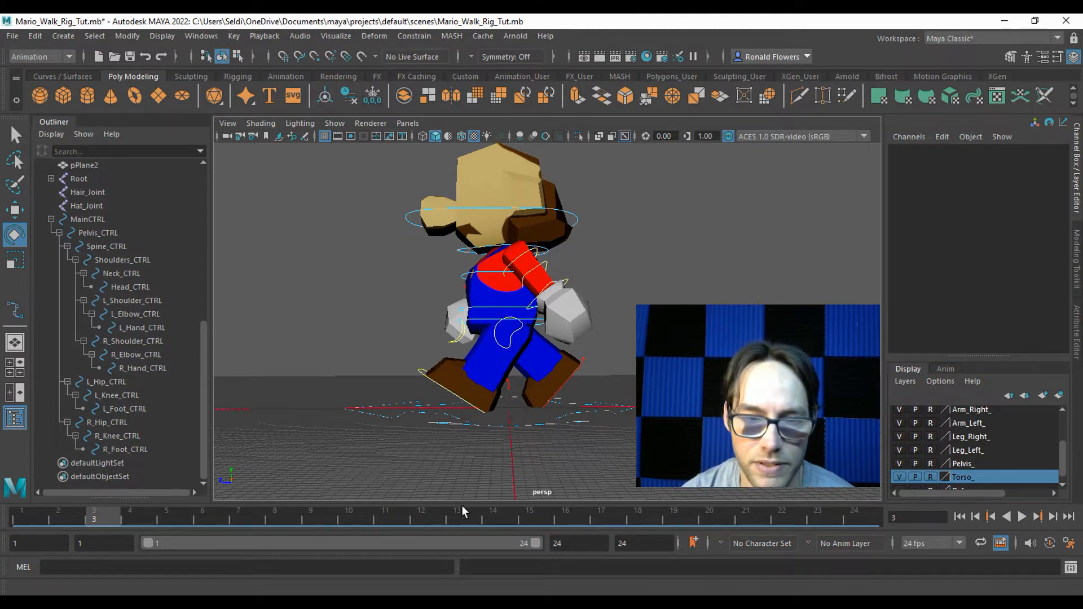
Step: Show the side view full size, scrub from frame 1 to frame 6, and compare the pose with the Passing reference in the browser
{"action": "key", "text": "space"}
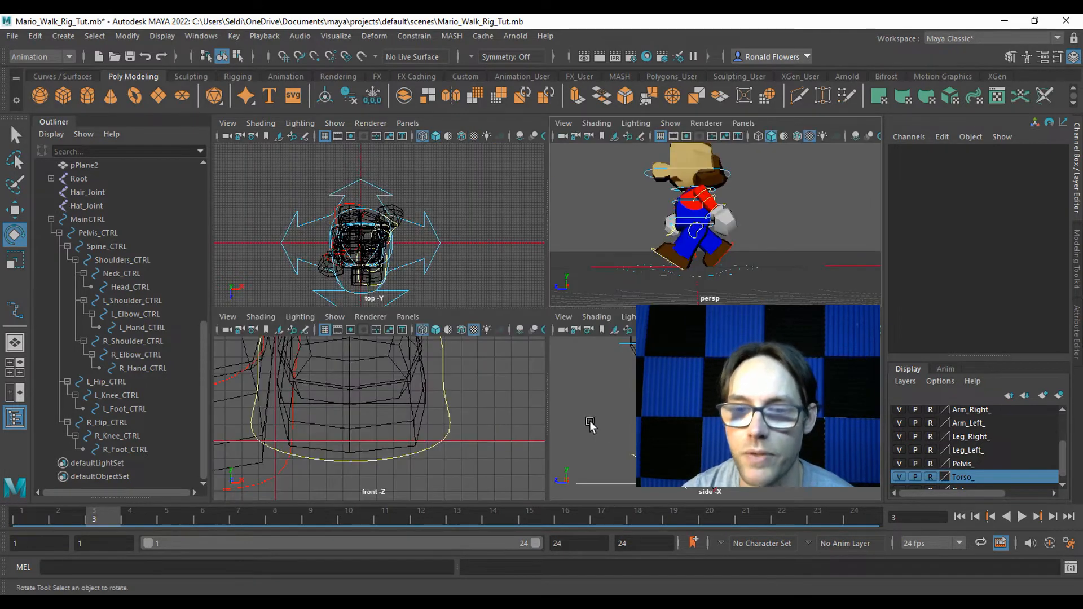
{"action": "key", "text": "space"}
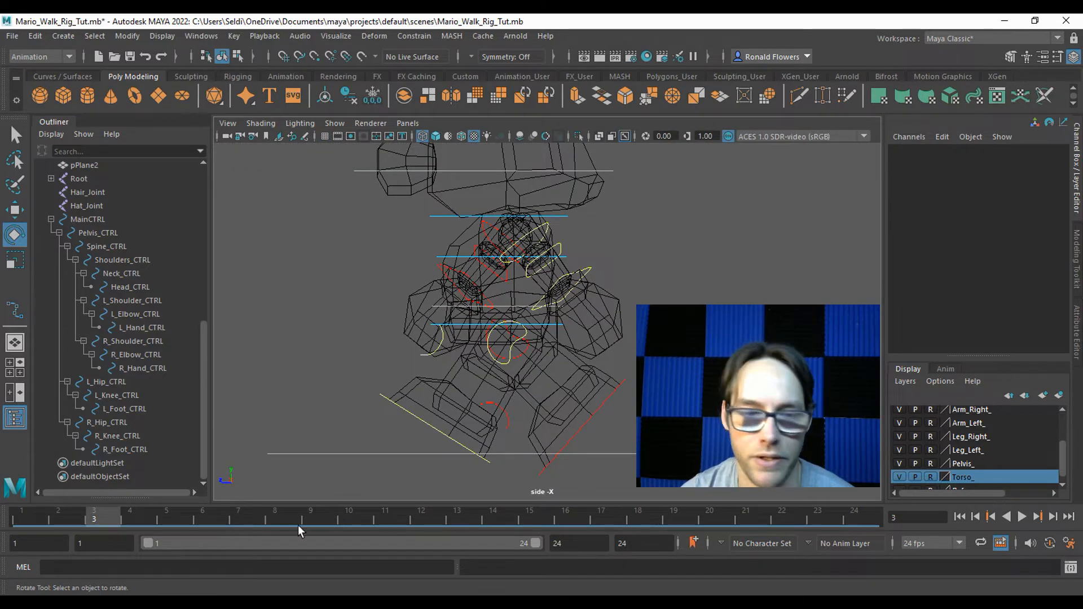
{"action": "left_click", "coordinate": [30, 513]}
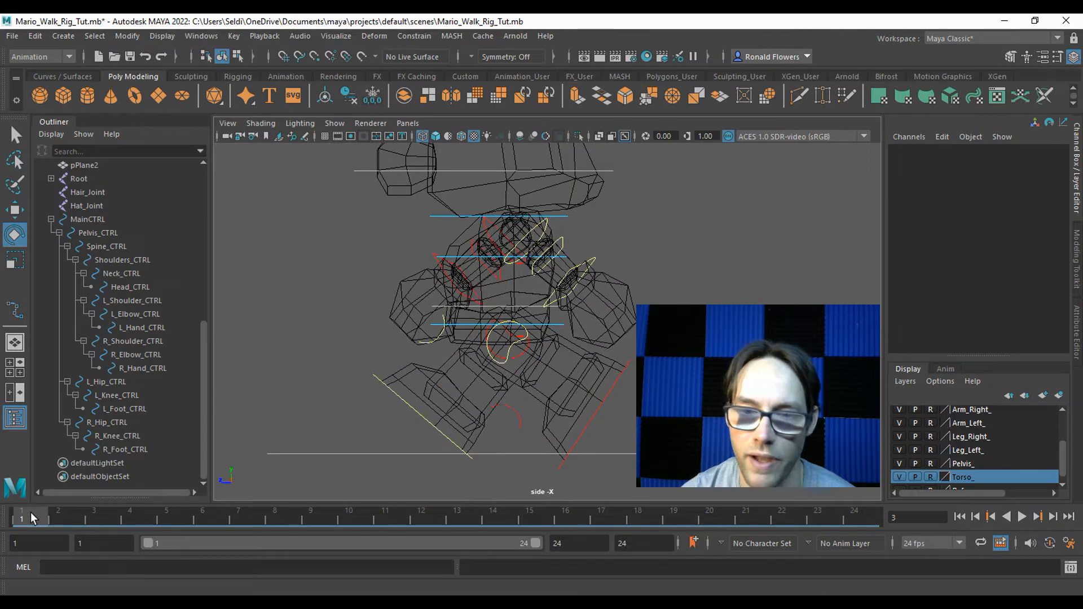
{"action": "left_click_drag", "start_coordinate": [36, 513], "coordinate": [203, 517]}
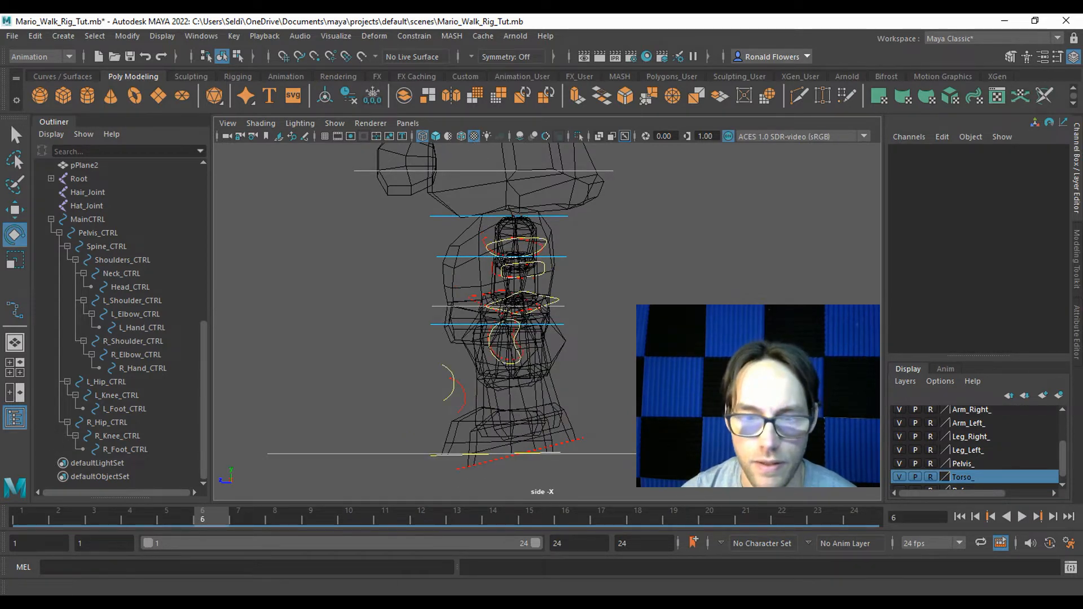
{"action": "left_click", "coordinate": [370, 604]}
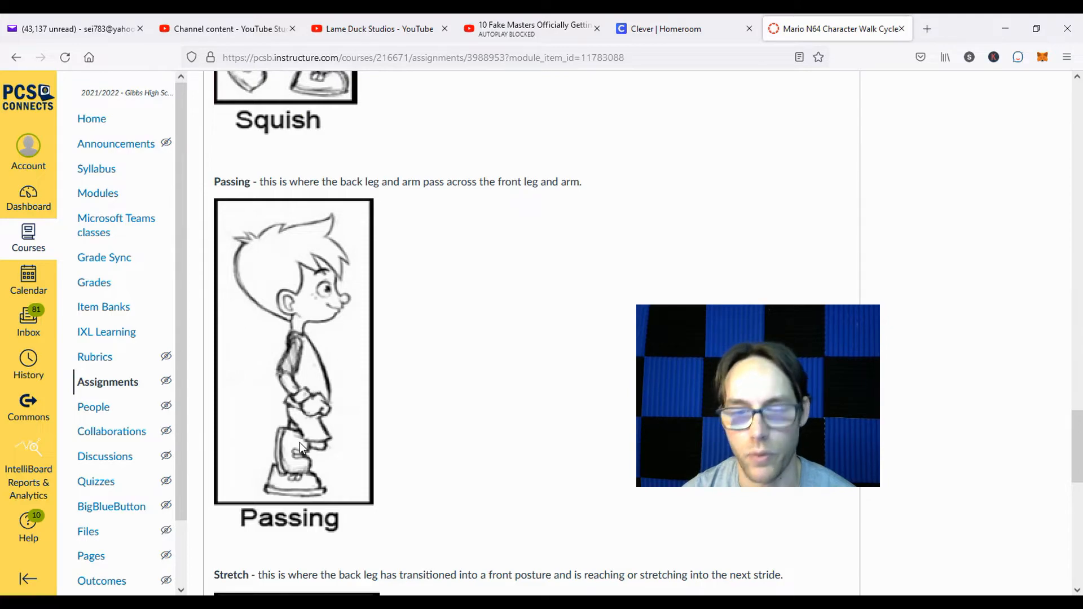
{"action": "left_click", "coordinate": [502, 602]}
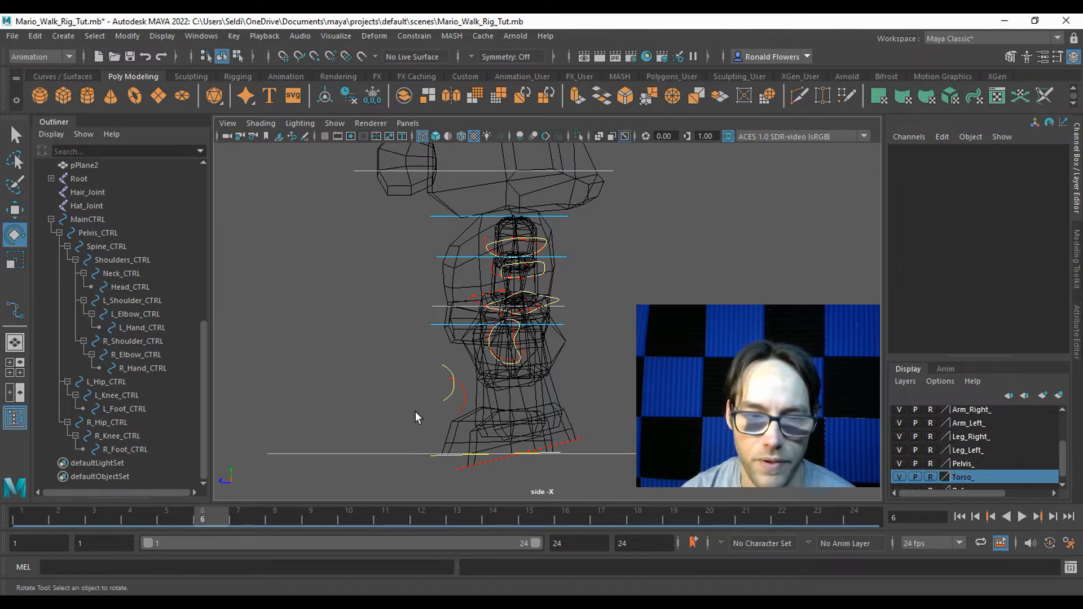
{"action": "left_click", "coordinate": [36, 516]}
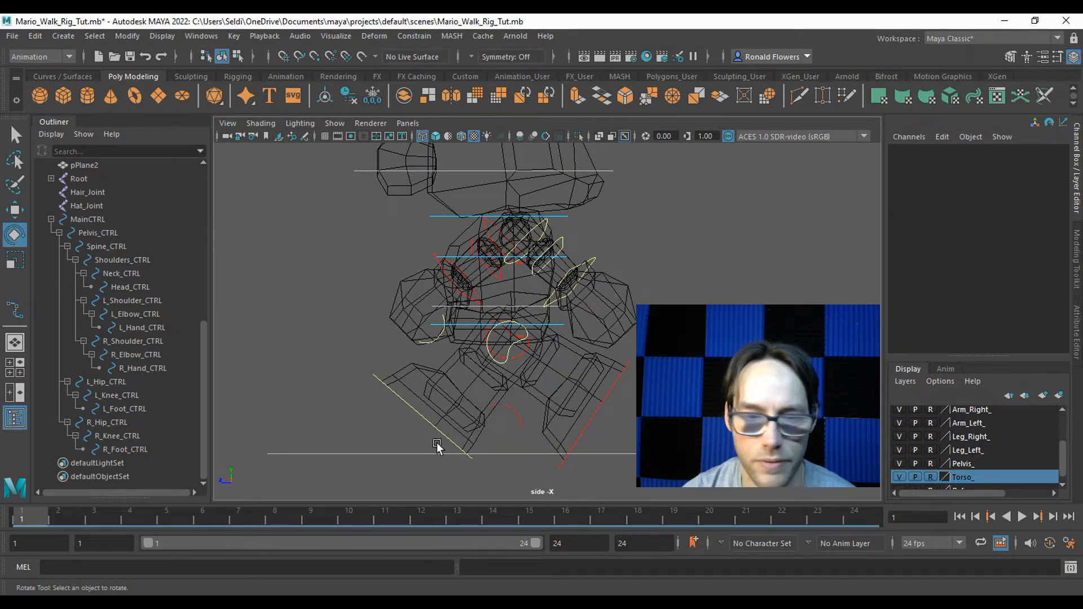
{"action": "left_click_drag", "start_coordinate": [48, 513], "coordinate": [196, 520]}
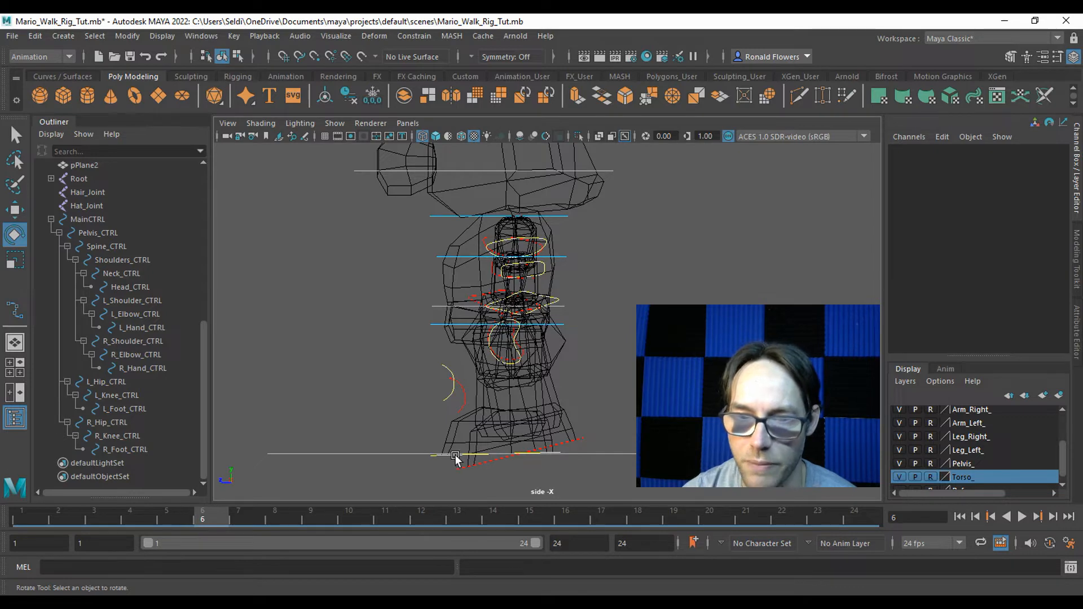
Step: Straighten the left leg by setting L_Hip_CTRL's Rotate X to 0, and key the control on frame 6
{"action": "scroll", "coordinate": [477, 428], "scroll_direction": "up", "scroll_amount": 3}
{"action": "middle_click_drag", "start_coordinate": [423, 351], "coordinate": [415, 251], "text": "alt"}
{"action": "scroll", "coordinate": [421, 302], "scroll_direction": "up", "scroll_amount": 2}
{"action": "left_click", "coordinate": [467, 277]}
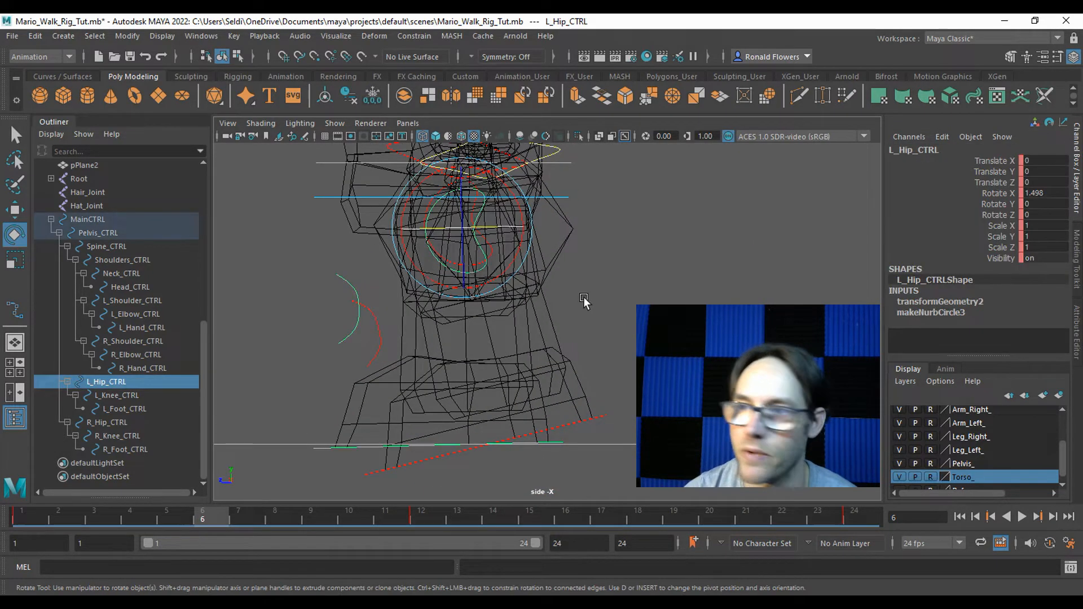
{"action": "double_click", "coordinate": [1038, 193]}
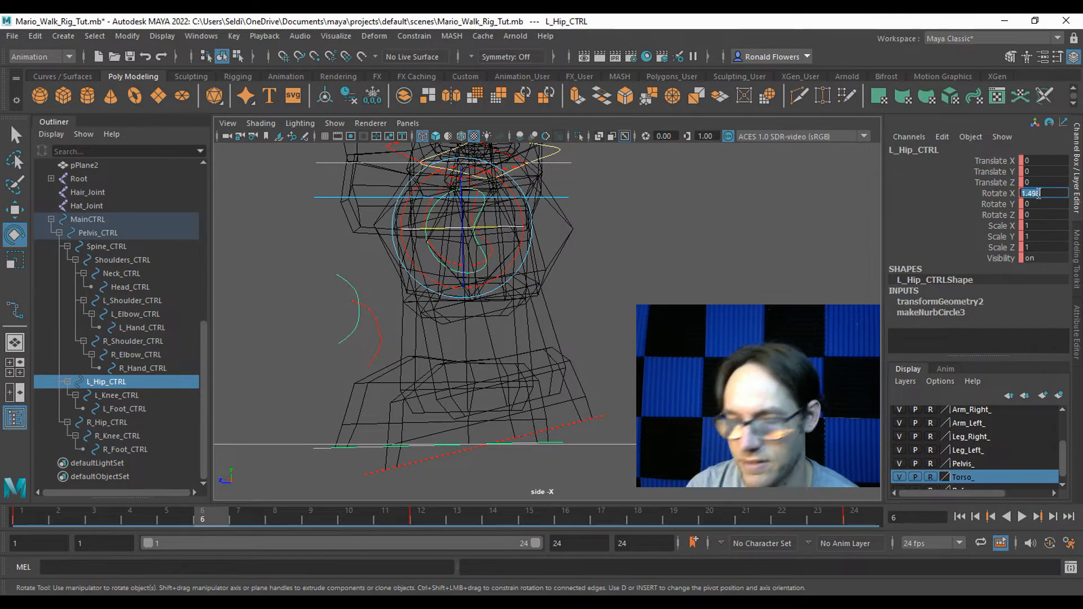
{"action": "type", "text": "0"}
{"action": "key", "text": "Return"}
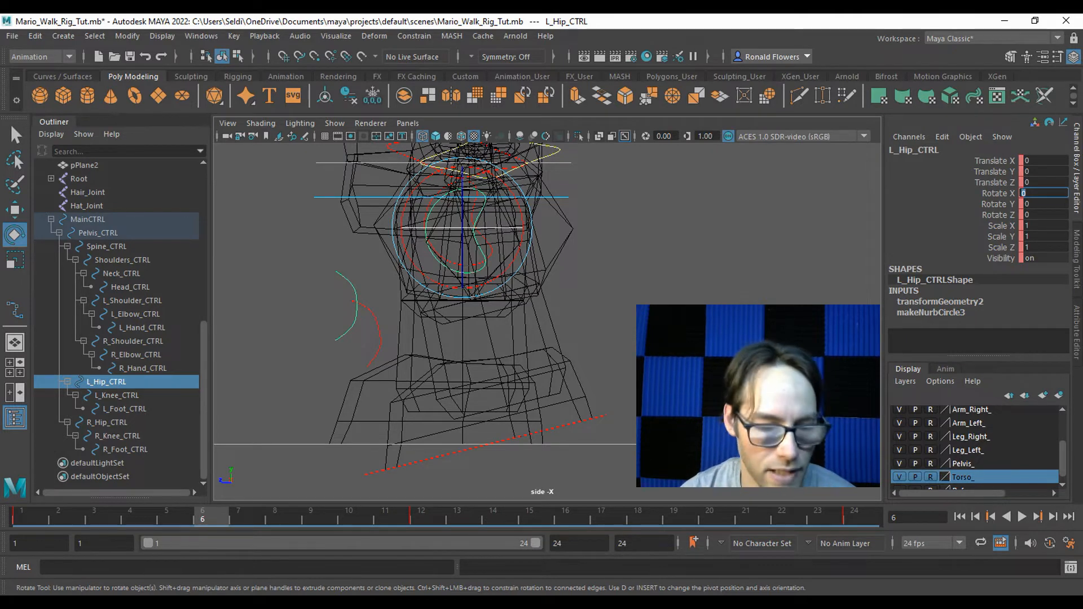
{"action": "left_click", "coordinate": [975, 192]}
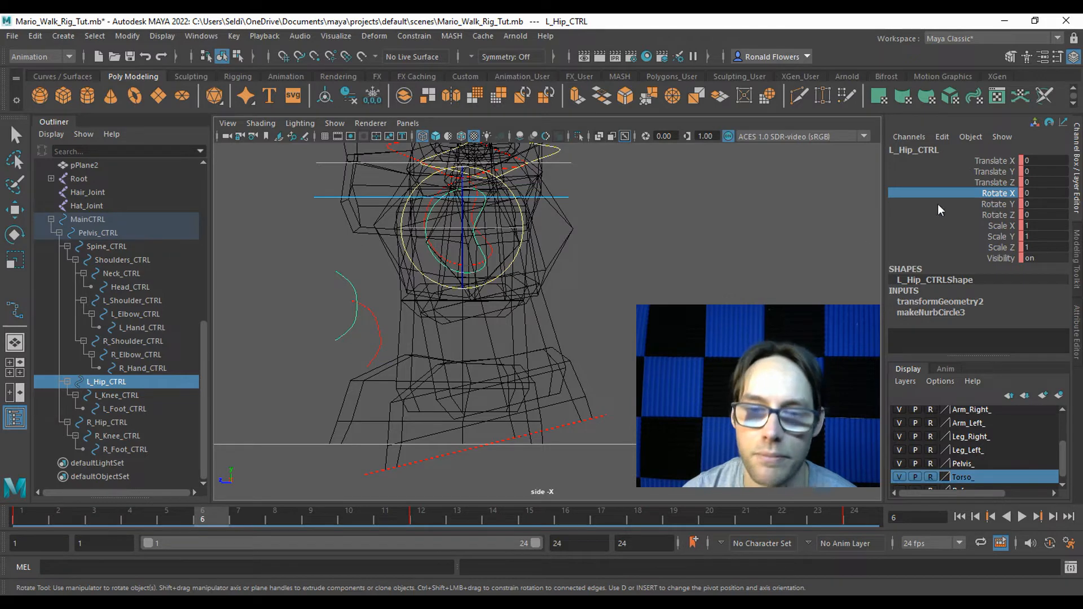
{"action": "key", "text": "s"}
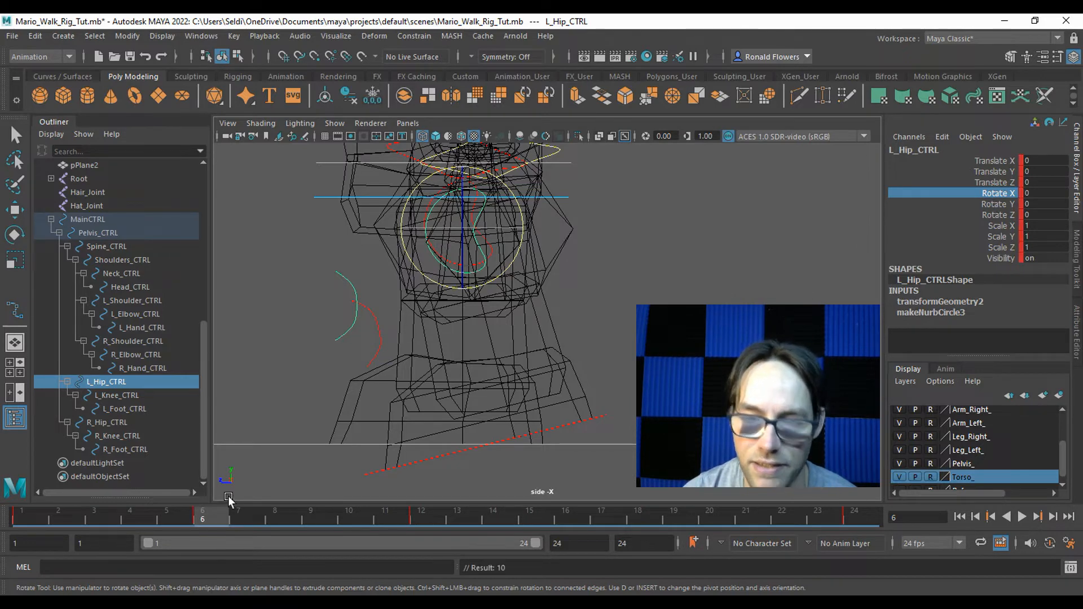
Step: Check the leg pose at frames 17 and 2, return to frame 6, and clear the selection
{"action": "left_click", "coordinate": [602, 514]}
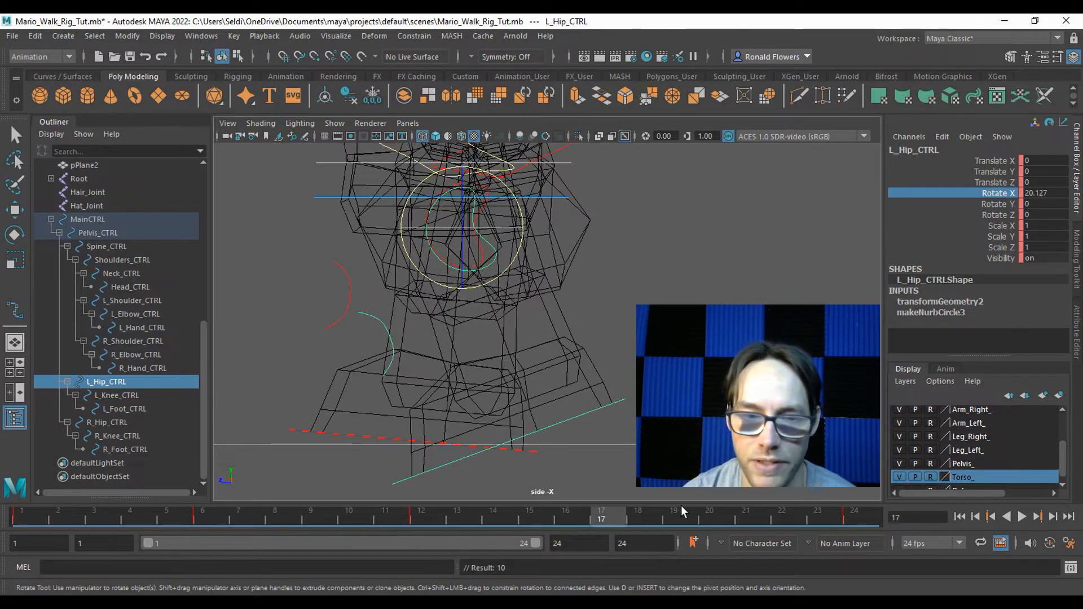
{"action": "left_click", "coordinate": [64, 511]}
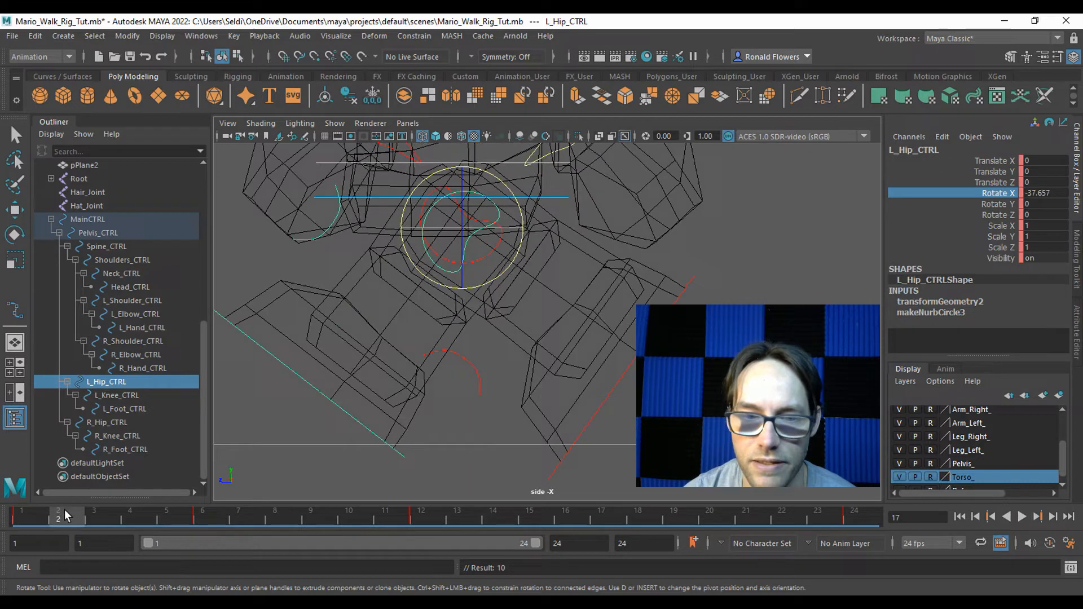
{"action": "left_click", "coordinate": [224, 510]}
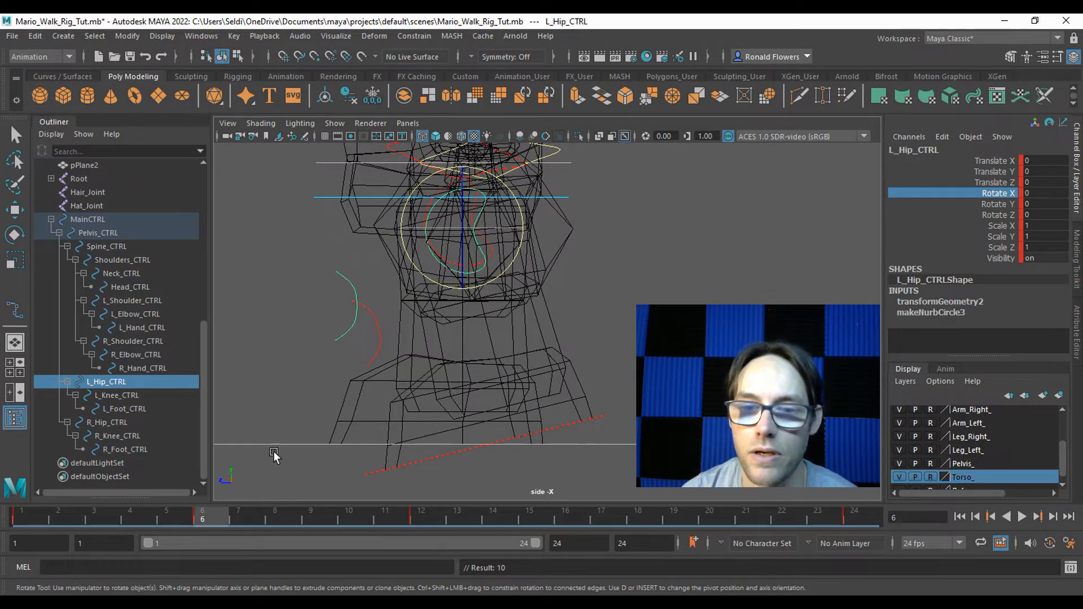
{"action": "left_click", "coordinate": [554, 293]}
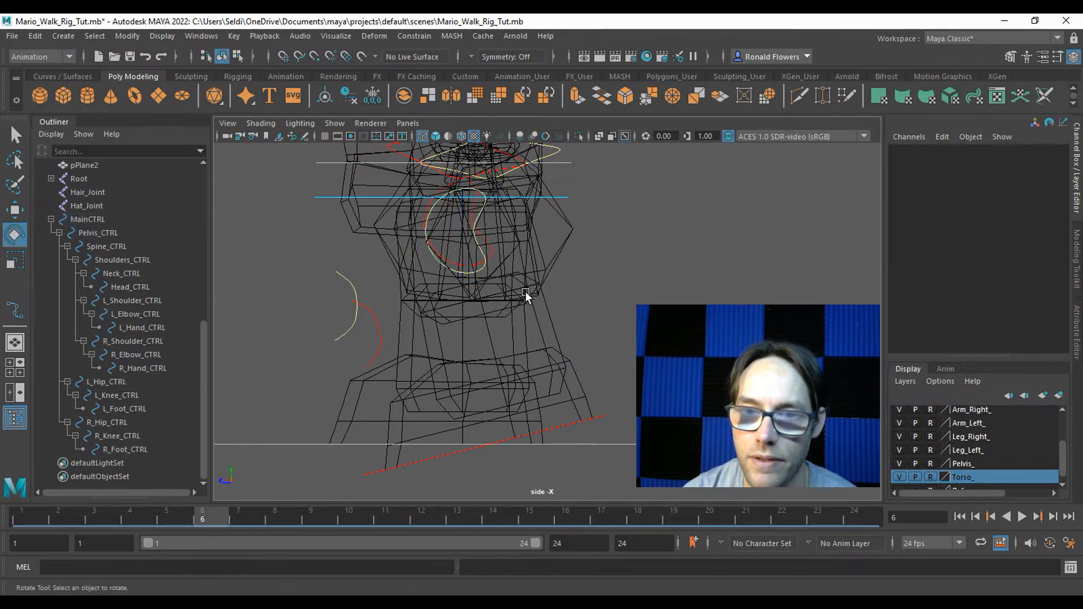
Step: Lift the right leg into the Passing pose, rotating R_Hip_CTRL to about -28 and R_Knee_CTRL to about 82 degrees in X, and check the reference
{"action": "left_click", "coordinate": [491, 246]}
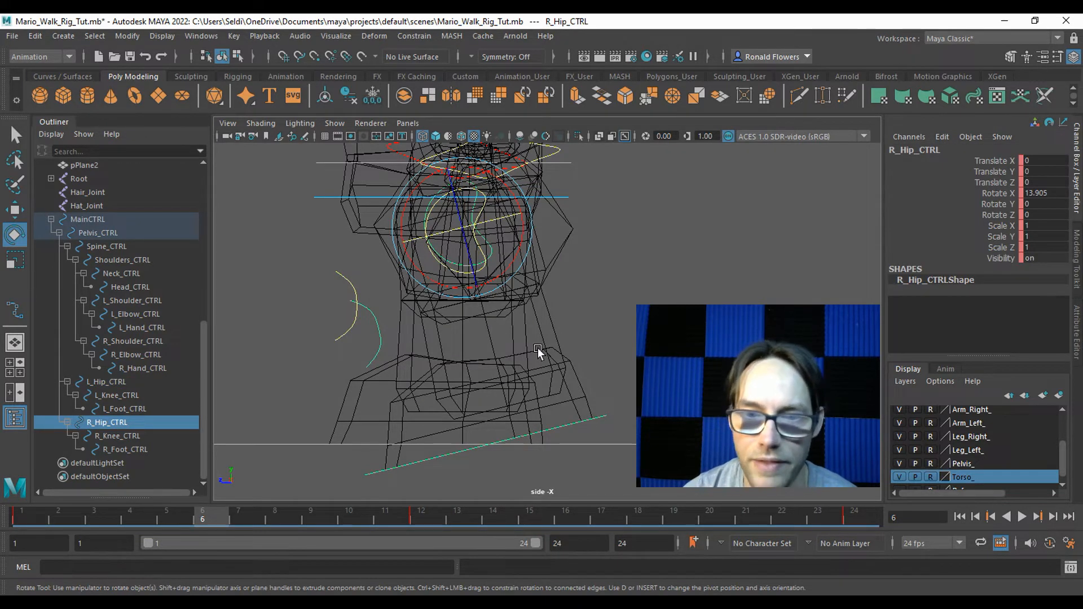
{"action": "left_click_drag", "start_coordinate": [440, 283], "coordinate": [404, 200]}
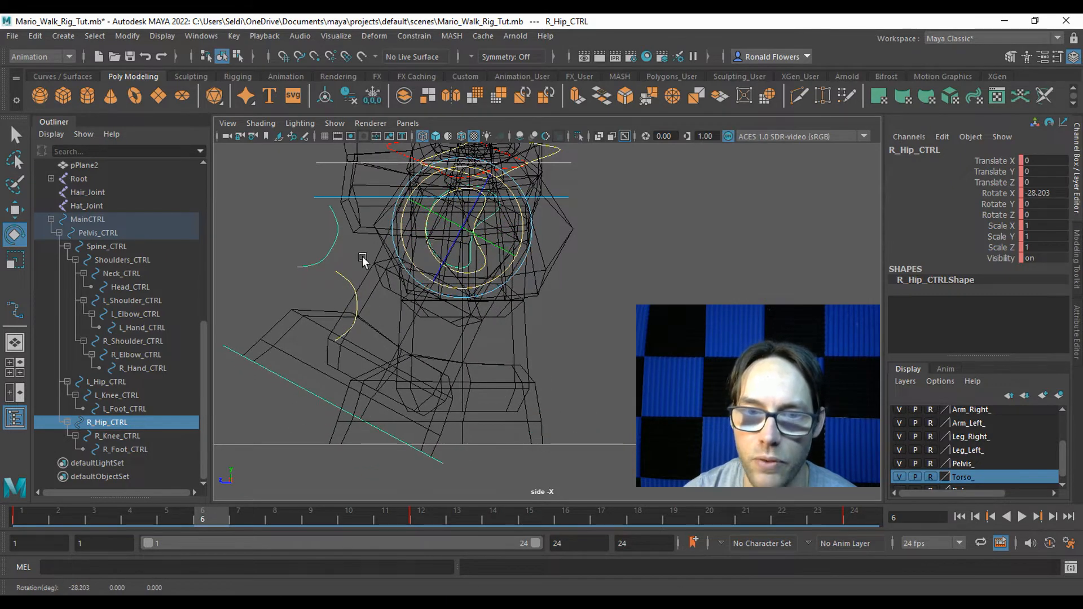
{"action": "key", "text": "Down"}
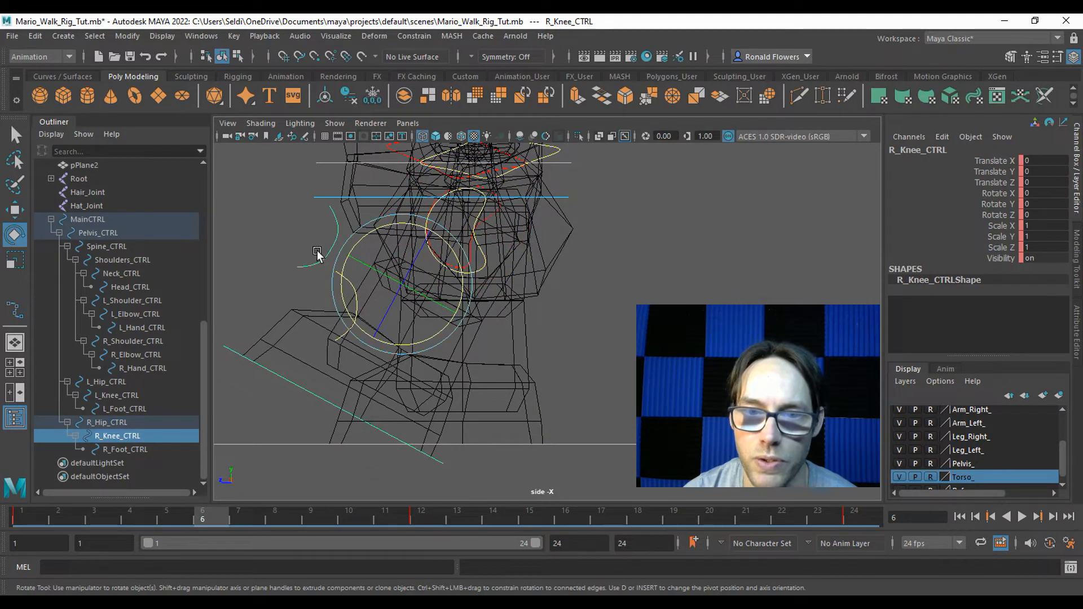
{"action": "left_click_drag", "start_coordinate": [398, 346], "coordinate": [513, 276]}
{"action": "key", "text": "alt+Tab"}
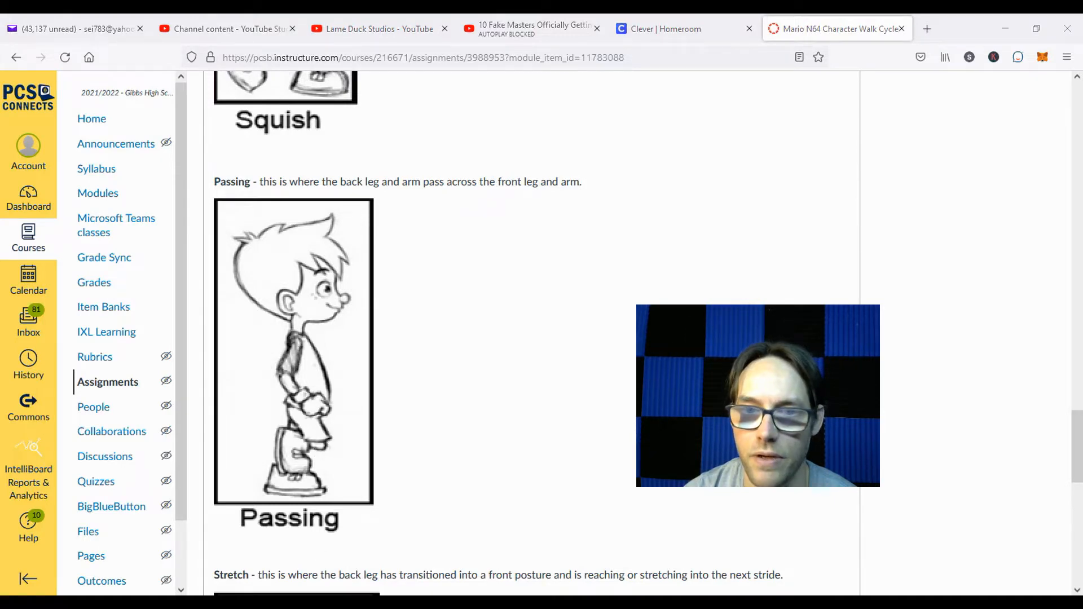
{"action": "key", "text": "alt+Tab"}
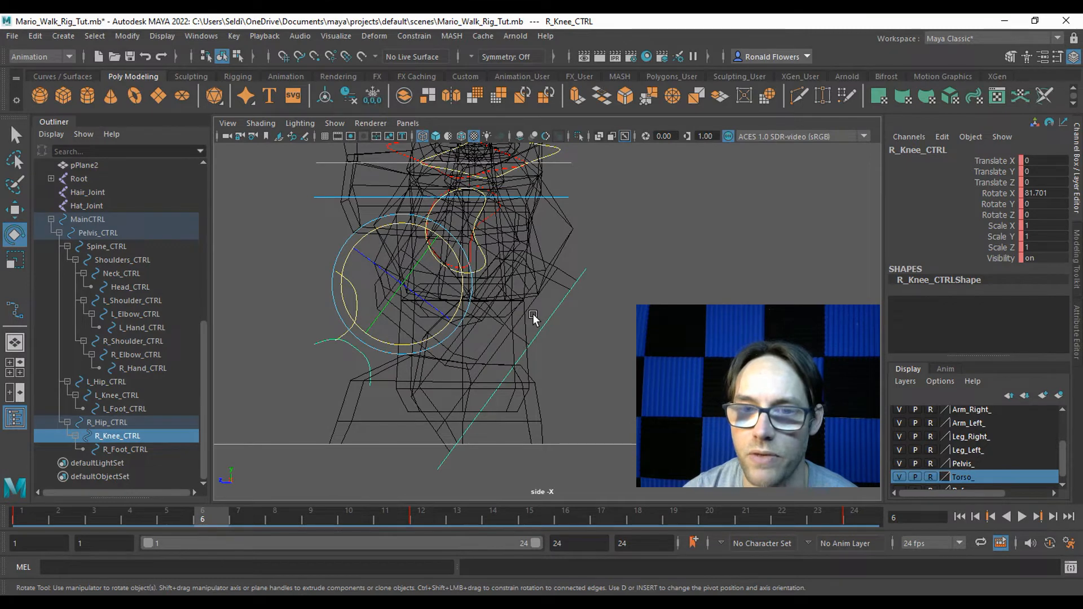
Step: Inspect the lifted right leg of the frame 6 pose up close in the shaded perspective view
{"action": "key", "text": "6"}
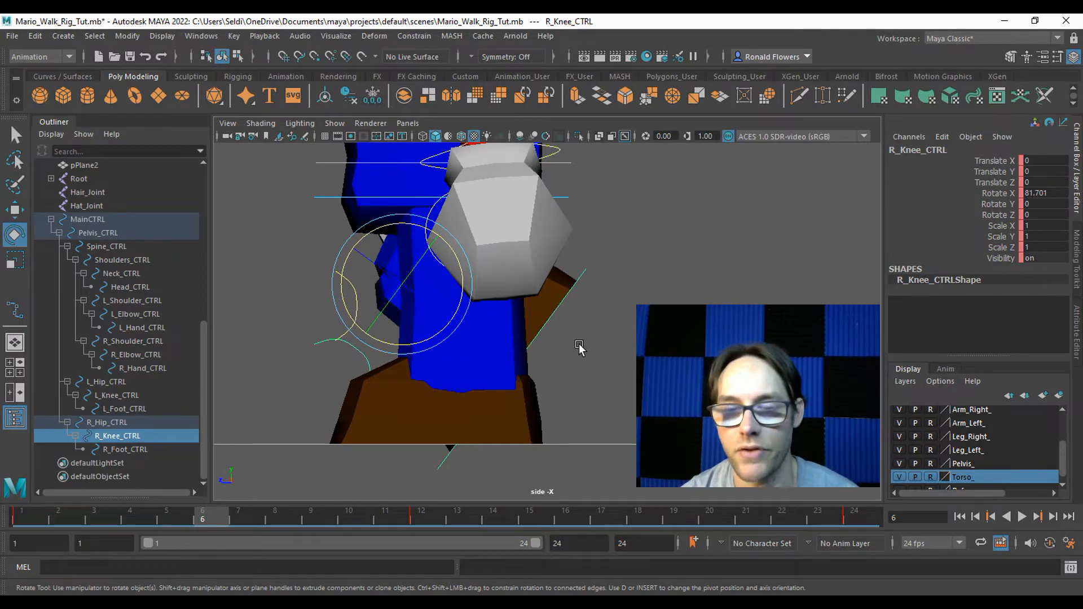
{"action": "key", "text": "space"}
{"action": "key", "text": "space"}
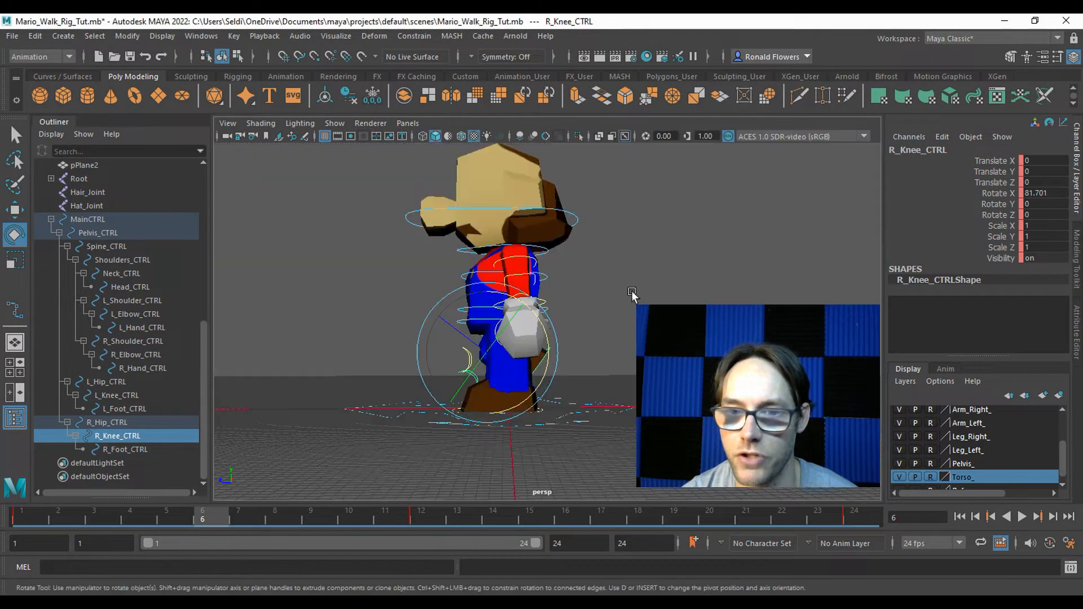
{"action": "scroll", "coordinate": [418, 415], "scroll_direction": "up", "scroll_amount": 5}
{"action": "left_click_drag", "start_coordinate": [317, 415], "coordinate": [584, 419], "text": "alt"}
{"action": "middle_click_drag", "start_coordinate": [586, 418], "coordinate": [453, 289], "text": "alt"}
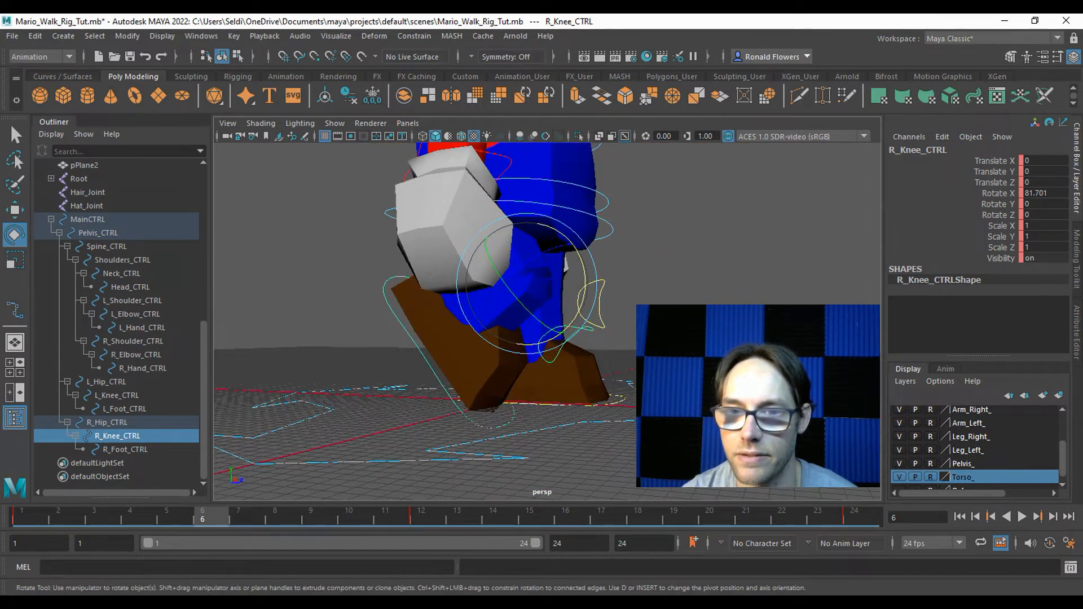
{"action": "scroll", "coordinate": [725, 333], "scroll_direction": "up", "scroll_amount": 3}
{"action": "middle_click_drag", "start_coordinate": [728, 270], "coordinate": [673, 299], "text": "alt"}
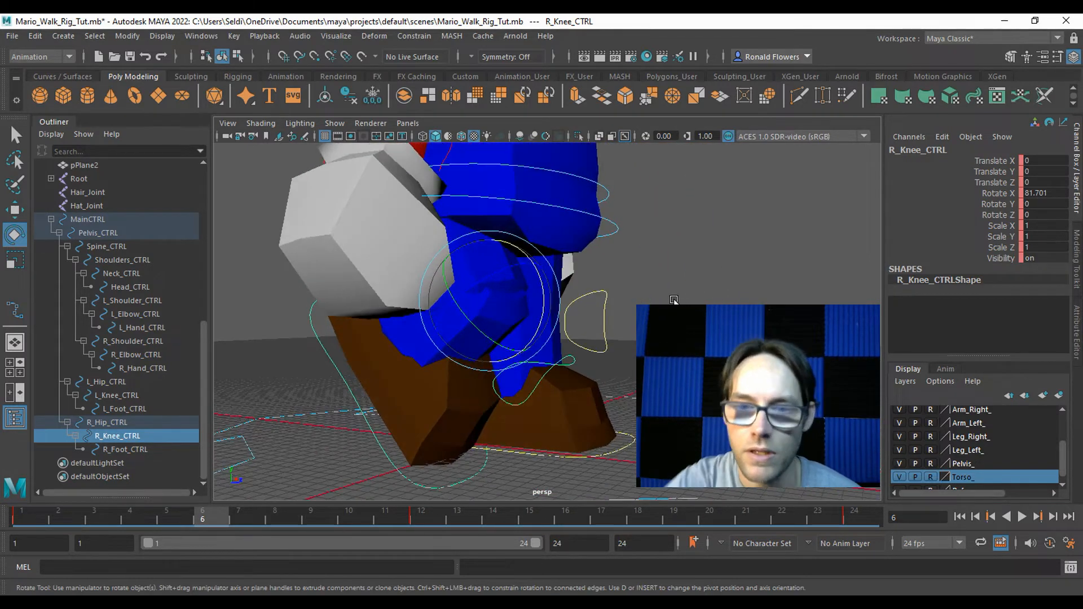
Step: Key R_Hip_CTRL and R_Knee_CTRL on frame 6 in the side view, and clear the selection
{"action": "key", "text": "space"}
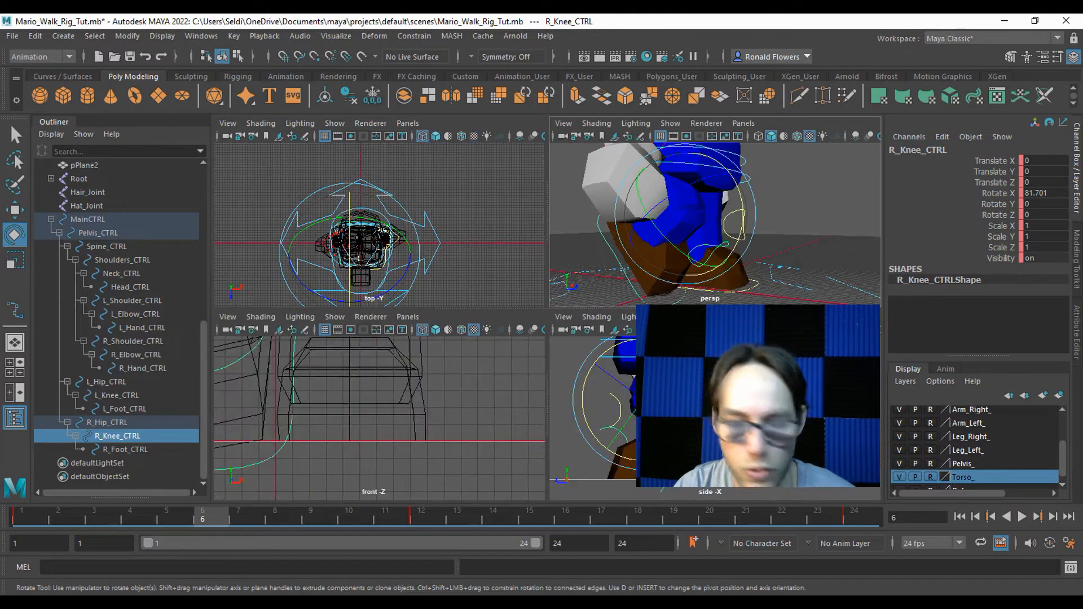
{"action": "key", "text": "space"}
{"action": "key", "text": "4"}
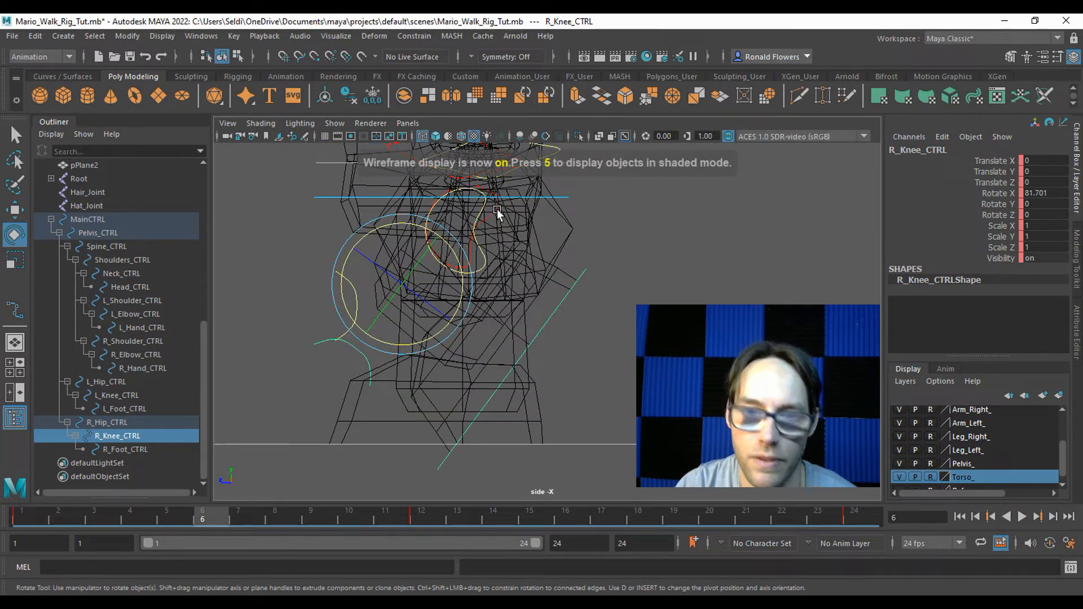
{"action": "key", "text": "Up"}
{"action": "key", "text": "s"}
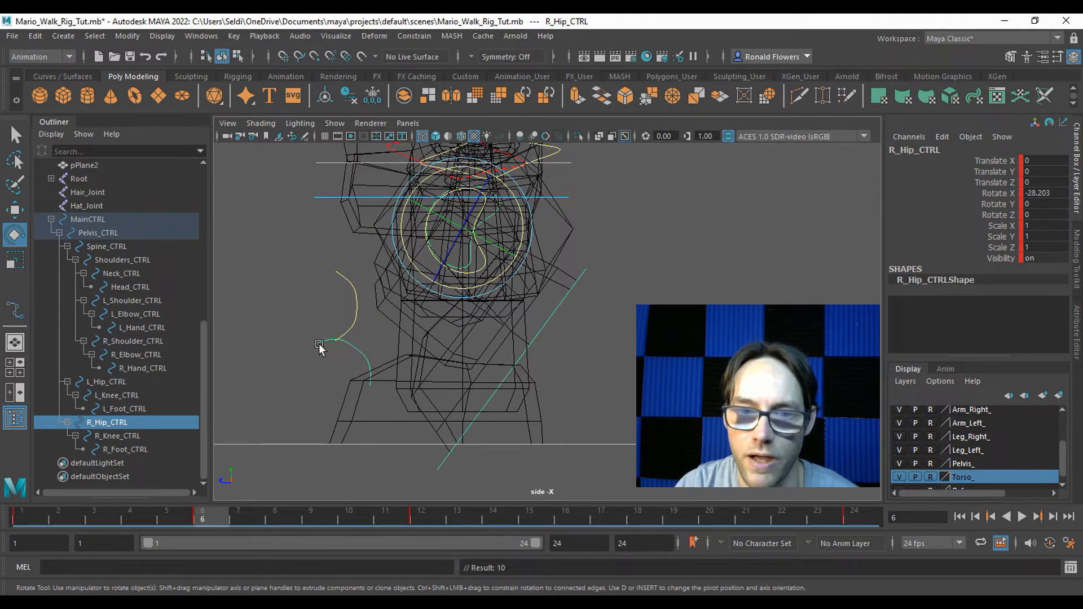
{"action": "key", "text": "Down"}
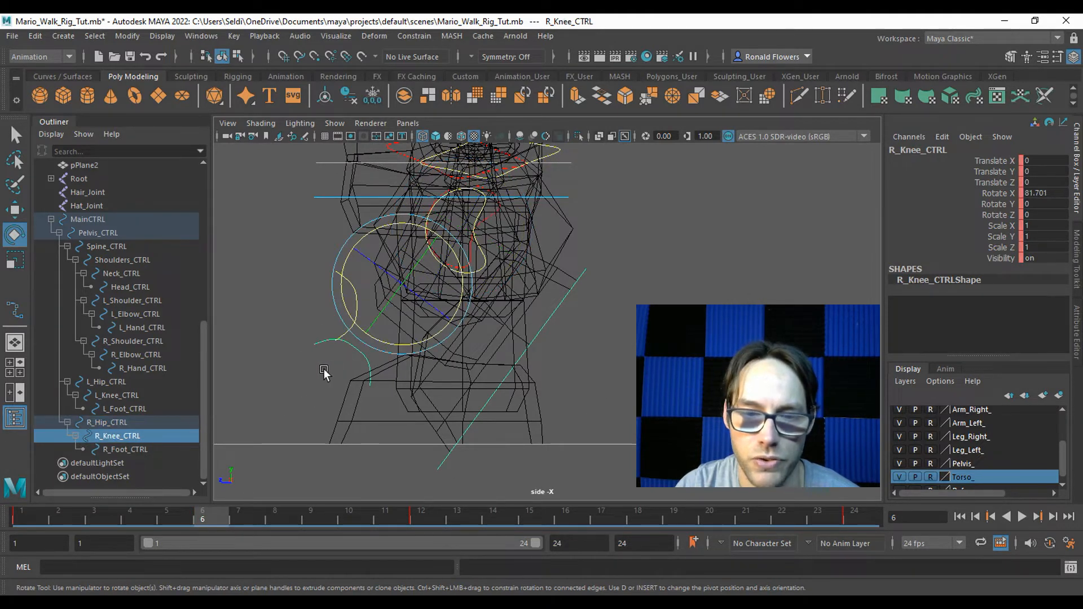
{"action": "key", "text": "s"}
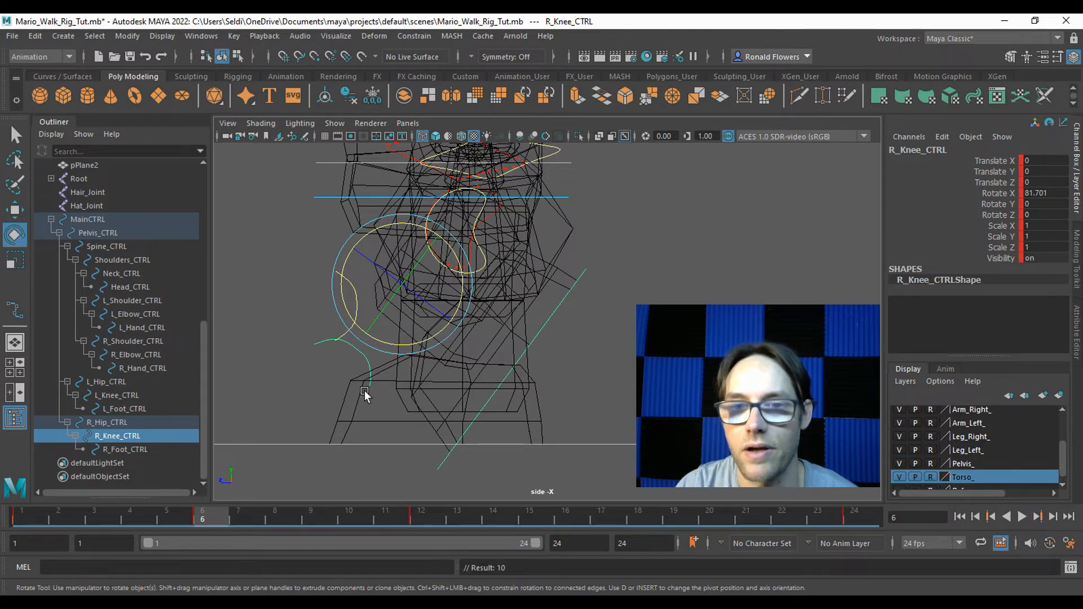
{"action": "left_click", "coordinate": [344, 463]}
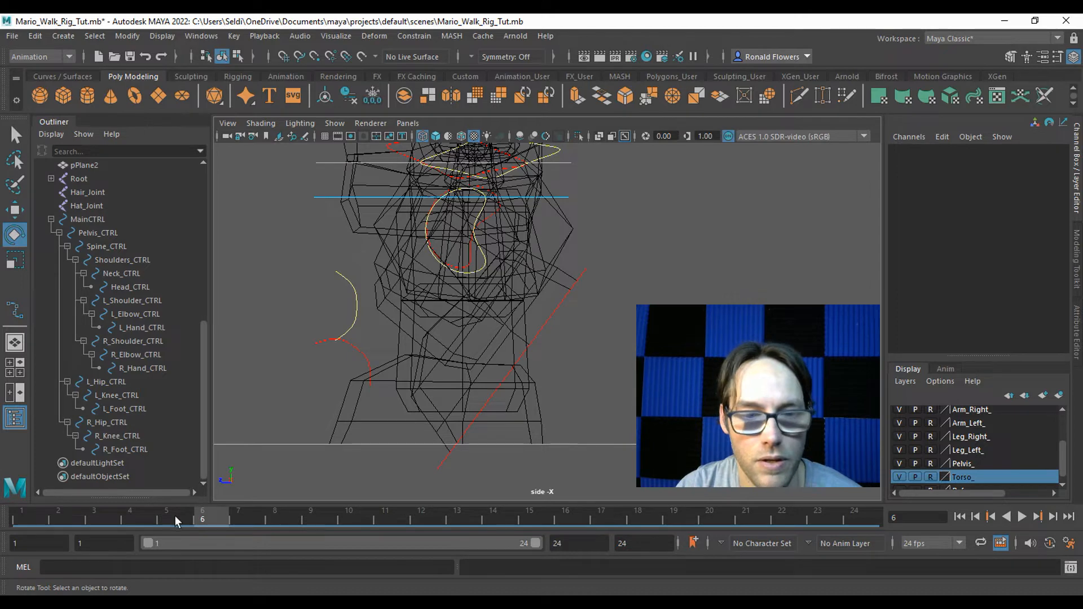
Step: Scrub from frame 1 to frame 11, play the walk in the shaded side view, and stop playback
{"action": "mouse_move", "coordinate": [25, 515]}
{"action": "left_mouse_down"}
{"action": "mouse_move", "coordinate": [480, 495]}
{"action": "mouse_move", "coordinate": [78, 503]}
{"action": "mouse_move", "coordinate": [393, 496]}
{"action": "left_mouse_up"}
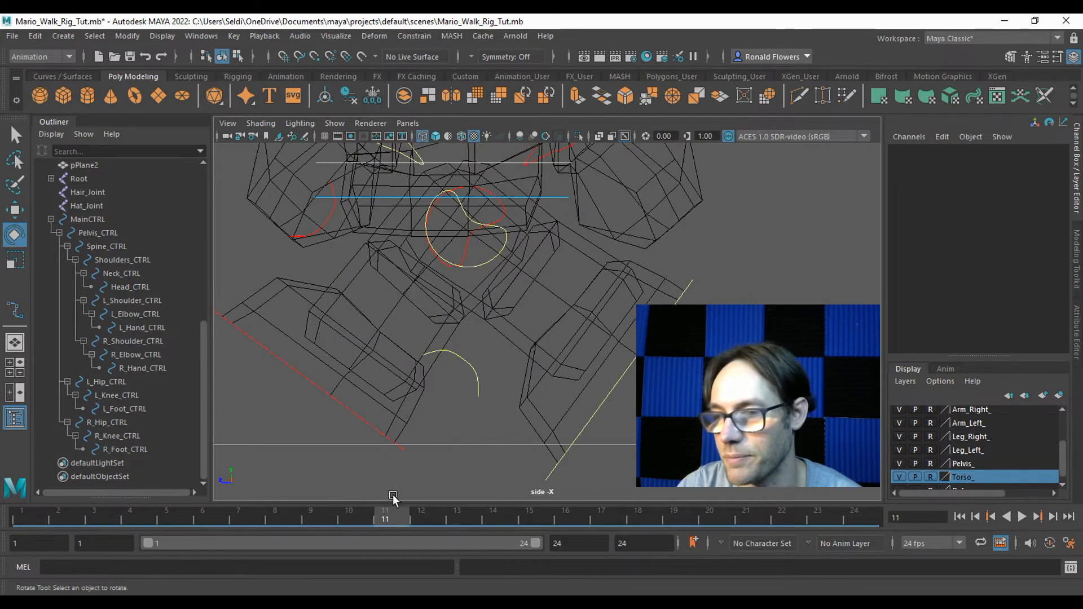
{"action": "left_click", "coordinate": [1023, 516]}
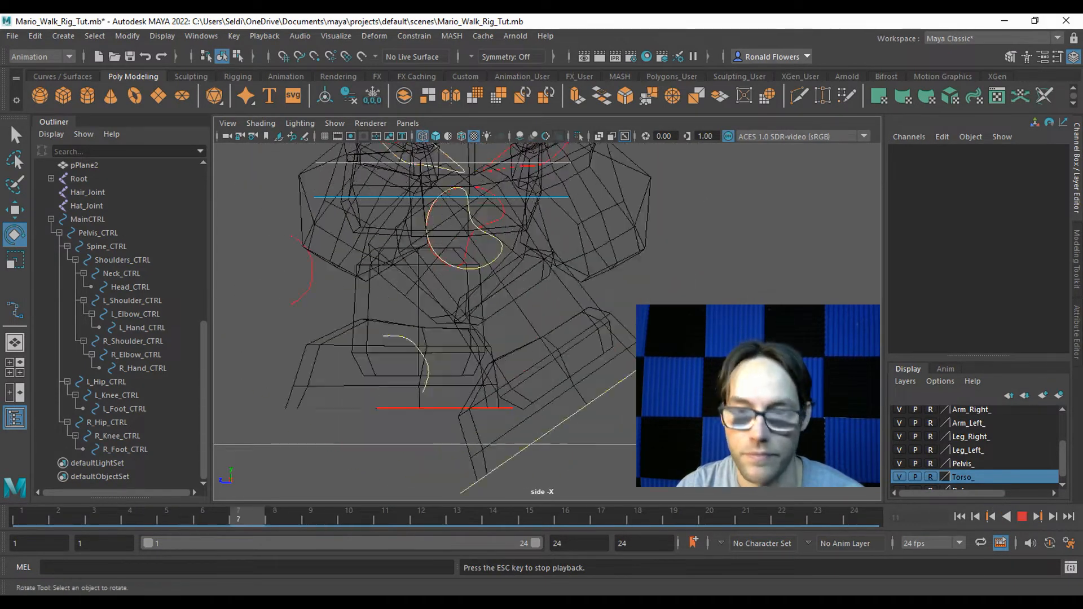
{"action": "key", "text": "6"}
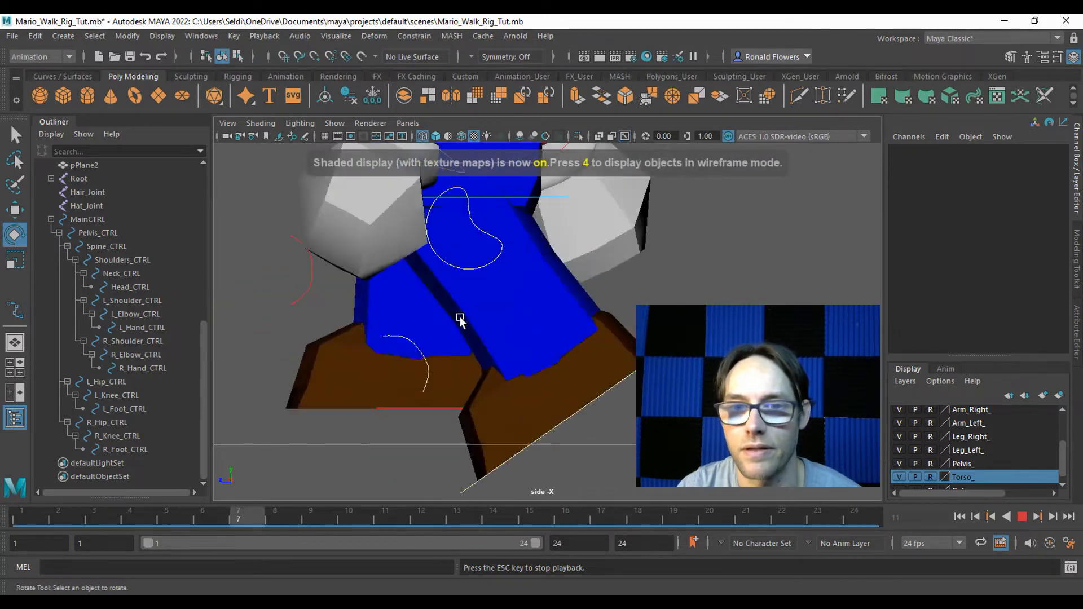
{"action": "scroll", "coordinate": [483, 332], "scroll_direction": "down", "scroll_amount": 5}
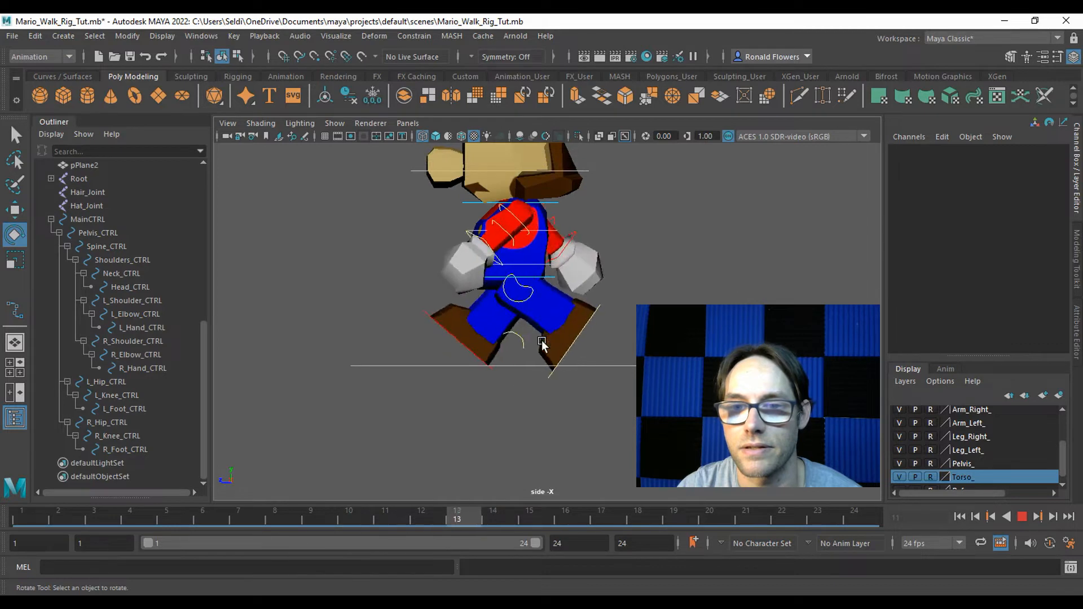
{"action": "left_click", "coordinate": [1022, 517]}
{"action": "scroll", "coordinate": [568, 366], "scroll_direction": "up", "scroll_amount": 3}
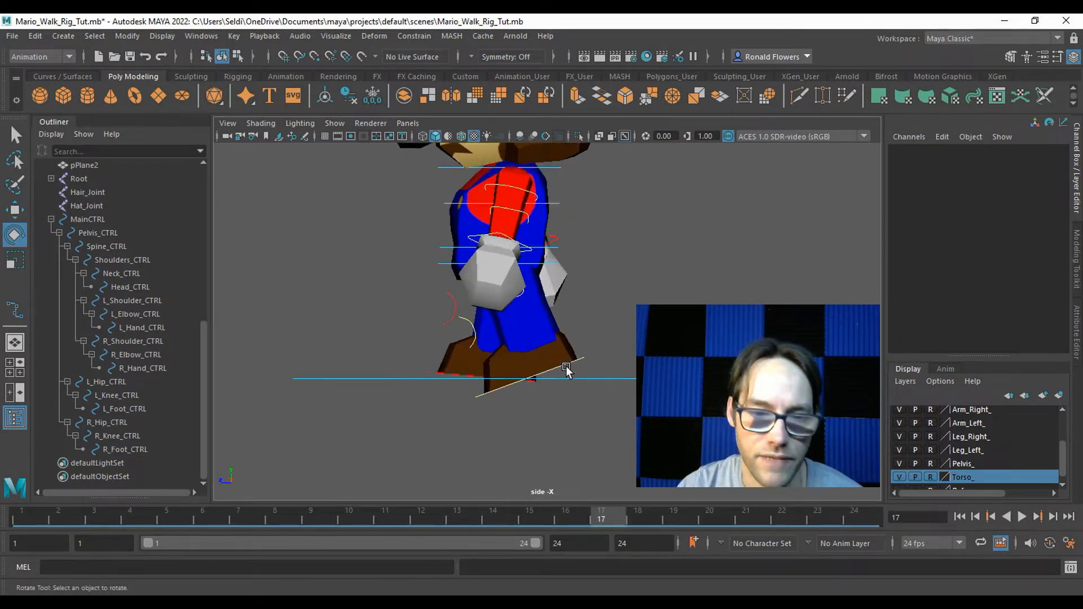
Step: Key all controls from MainCTRL through R_Foot_CTRL on frame 6, and clear the selection
{"action": "left_click", "coordinate": [210, 515]}
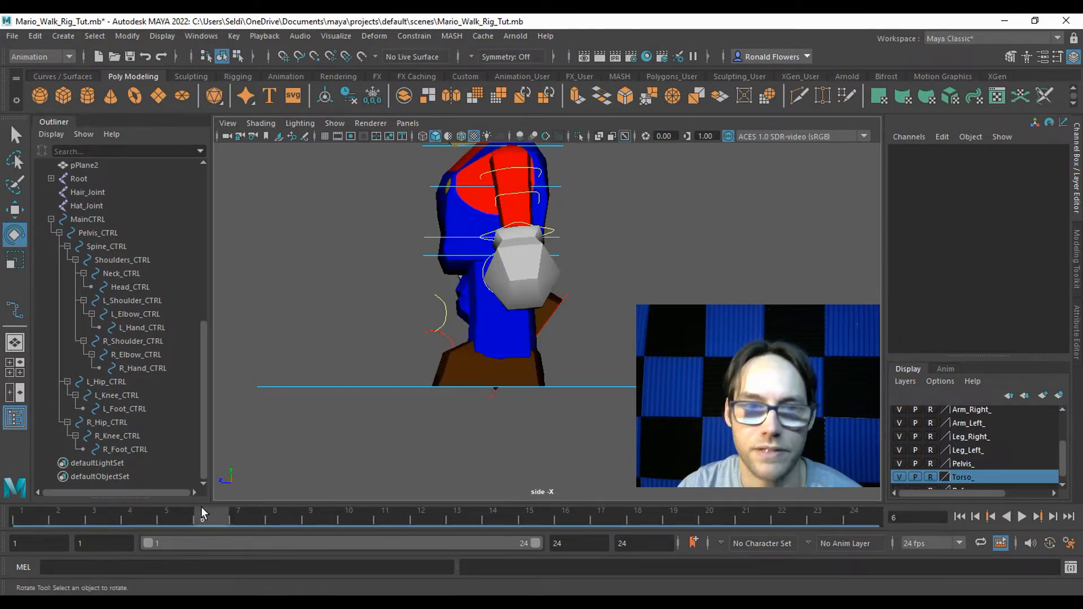
{"action": "left_click", "coordinate": [96, 220]}
{"action": "left_click", "coordinate": [134, 448], "text": "shift"}
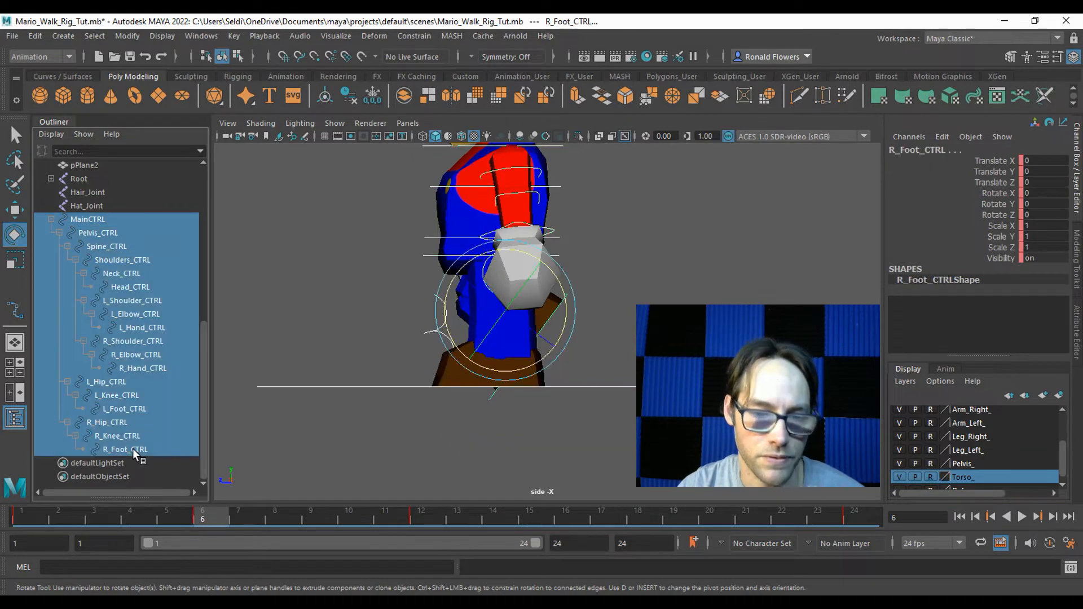
{"action": "key", "text": "s"}
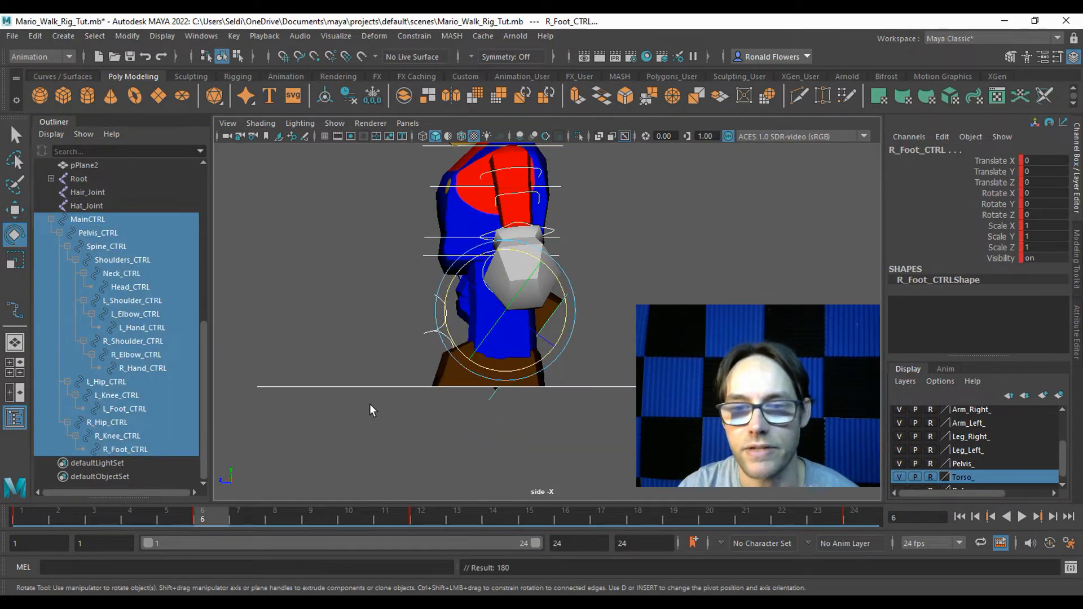
{"action": "scroll", "coordinate": [640, 273], "scroll_direction": "down", "scroll_amount": 2}
{"action": "middle_click_drag", "start_coordinate": [639, 224], "coordinate": [632, 297], "text": "alt"}
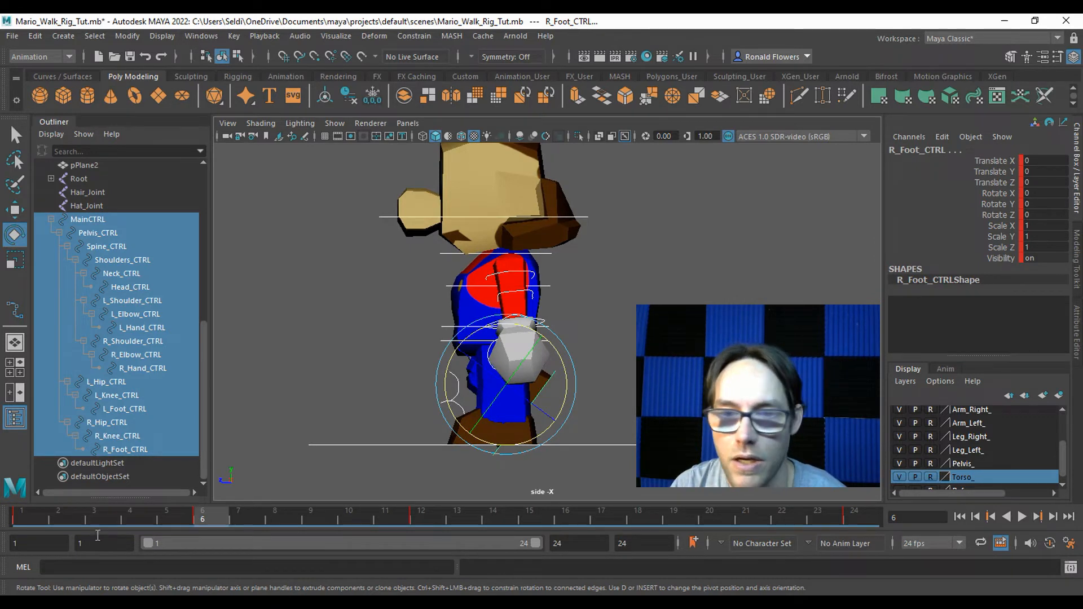
{"action": "left_click", "coordinate": [380, 338]}
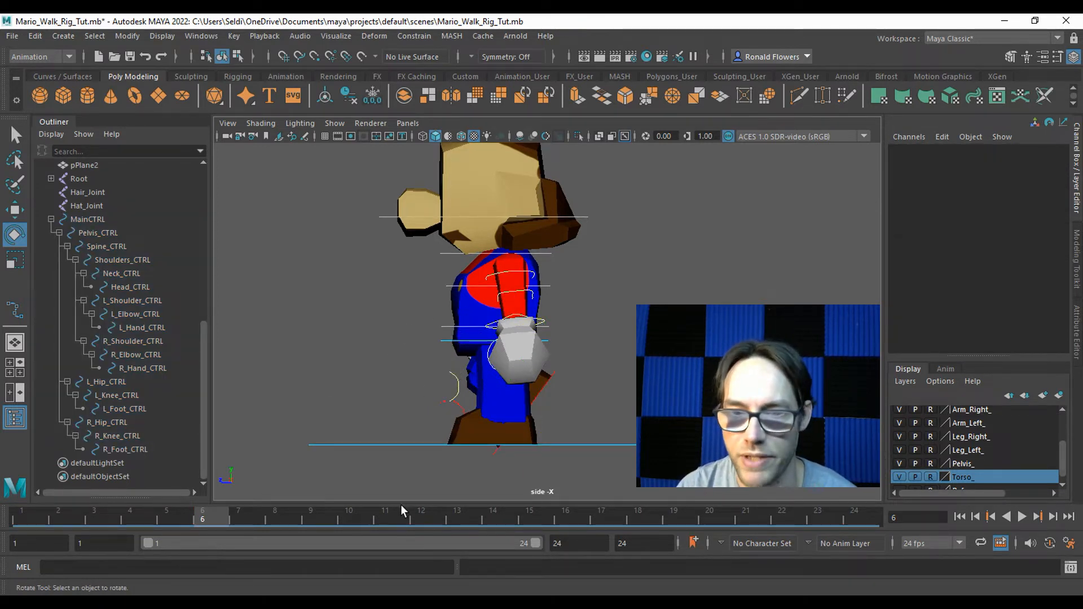
Step: Compare the poses at frames 1 and 6 in the side view and from the character's front in perspective
{"action": "key", "text": "alt+v"}
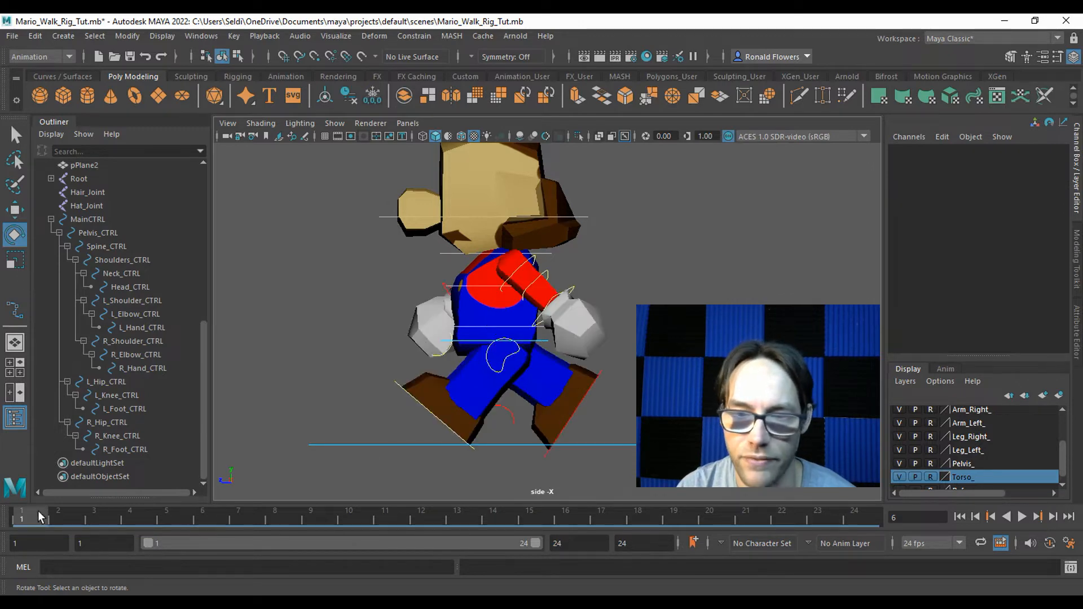
{"action": "left_click_drag", "start_coordinate": [90, 510], "coordinate": [198, 512]}
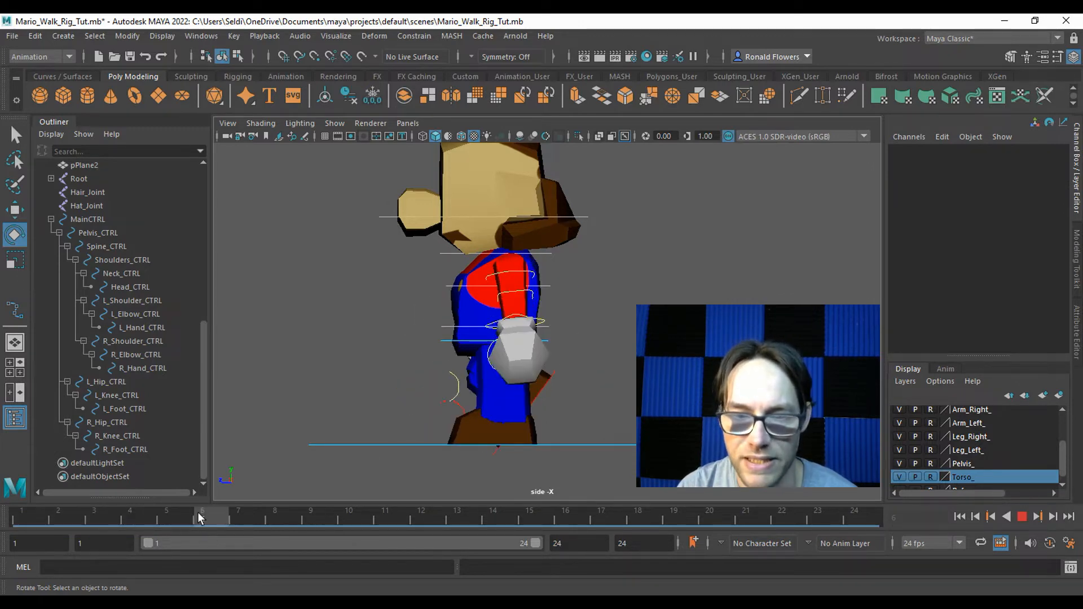
{"action": "key", "text": "space"}
{"action": "key", "text": "space"}
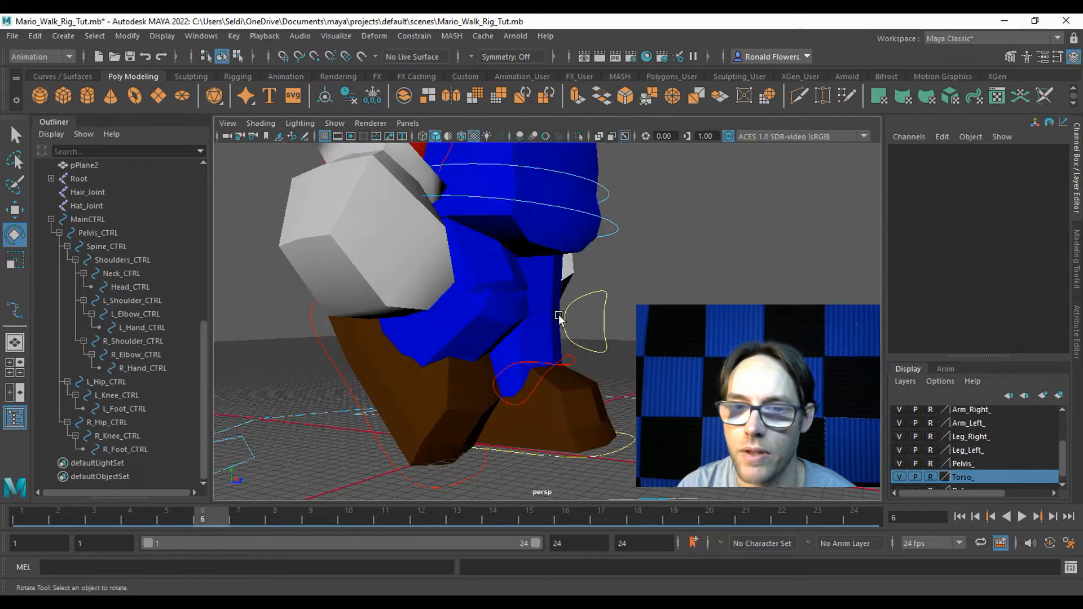
{"action": "left_click_drag", "start_coordinate": [637, 282], "coordinate": [622, 326], "text": "alt"}
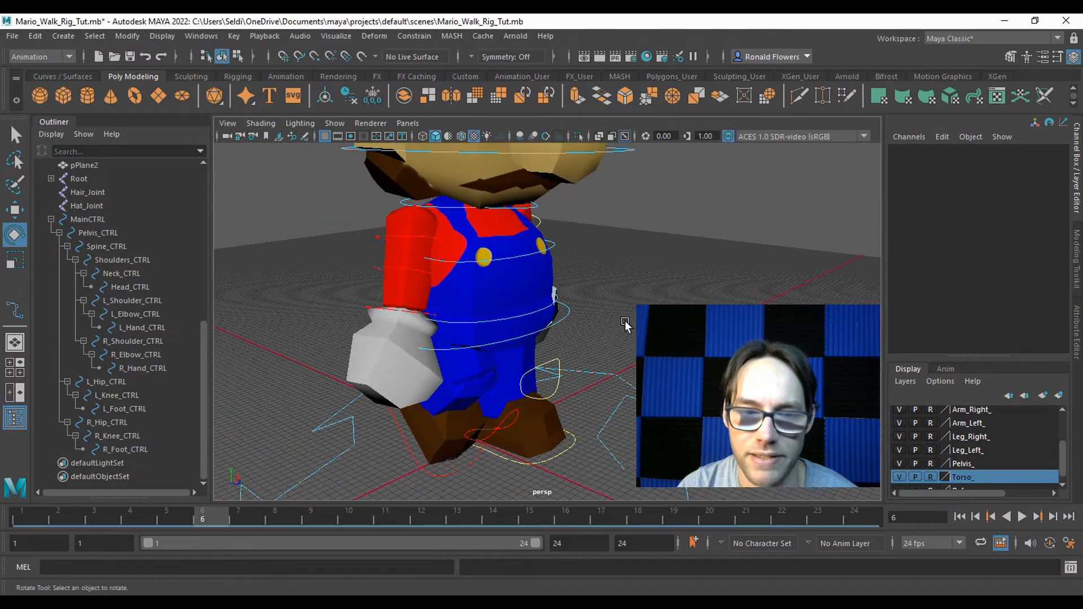
{"action": "left_click", "coordinate": [35, 513]}
{"action": "left_click_drag", "start_coordinate": [368, 410], "coordinate": [478, 264], "text": "alt"}
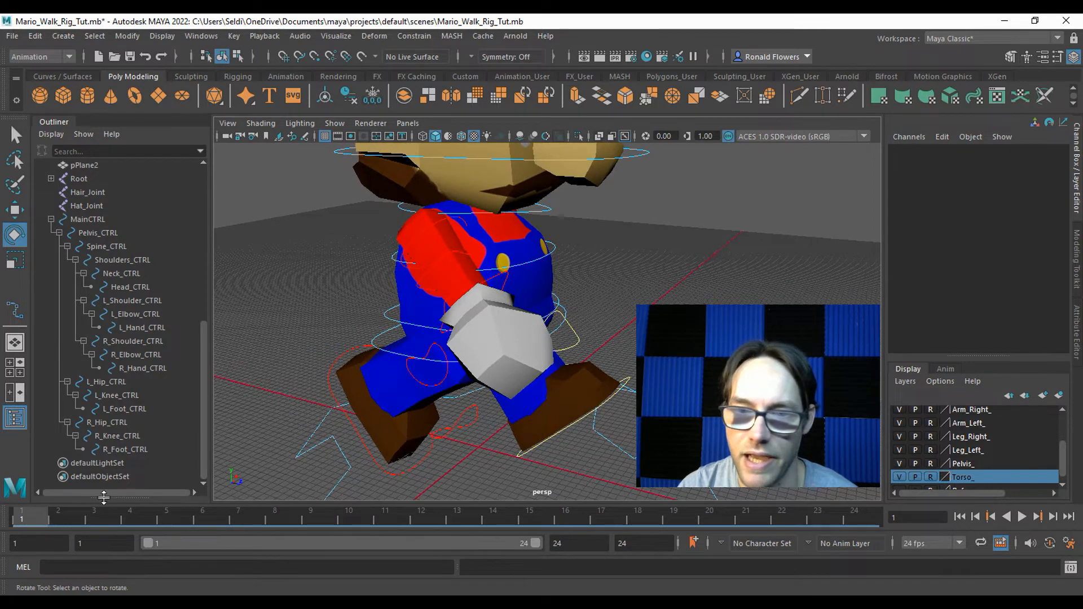
Step: Bend the right elbow on frame 6 by rotating R_Elbow_CTRL to about 31.5 degrees in Y, and key it
{"action": "left_click_drag", "start_coordinate": [51, 512], "coordinate": [208, 517]}
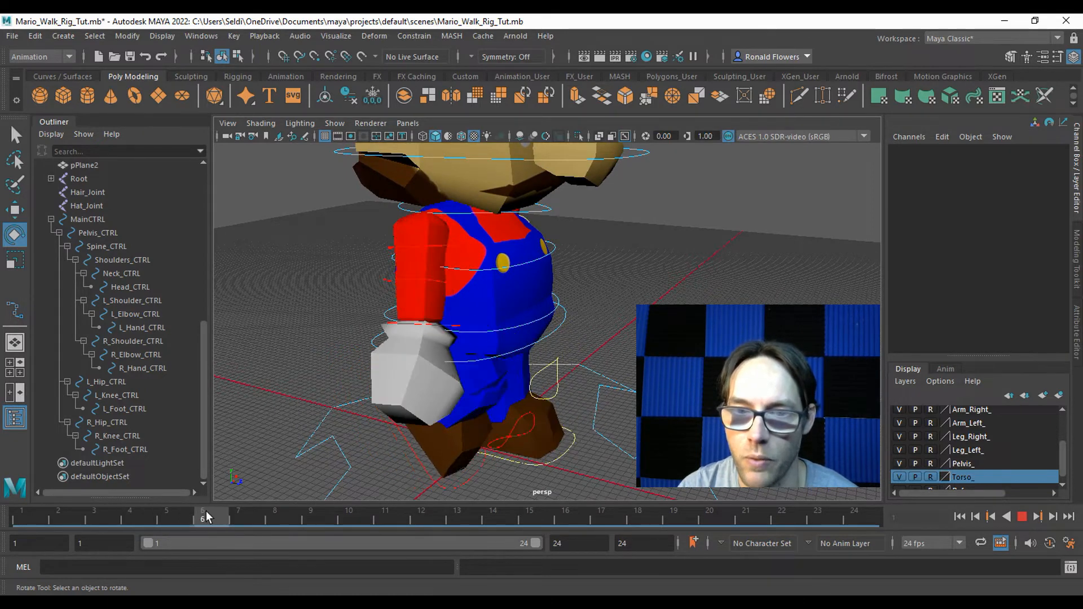
{"action": "left_click", "coordinate": [437, 284]}
{"action": "left_click_drag", "start_coordinate": [455, 320], "coordinate": [464, 291]}
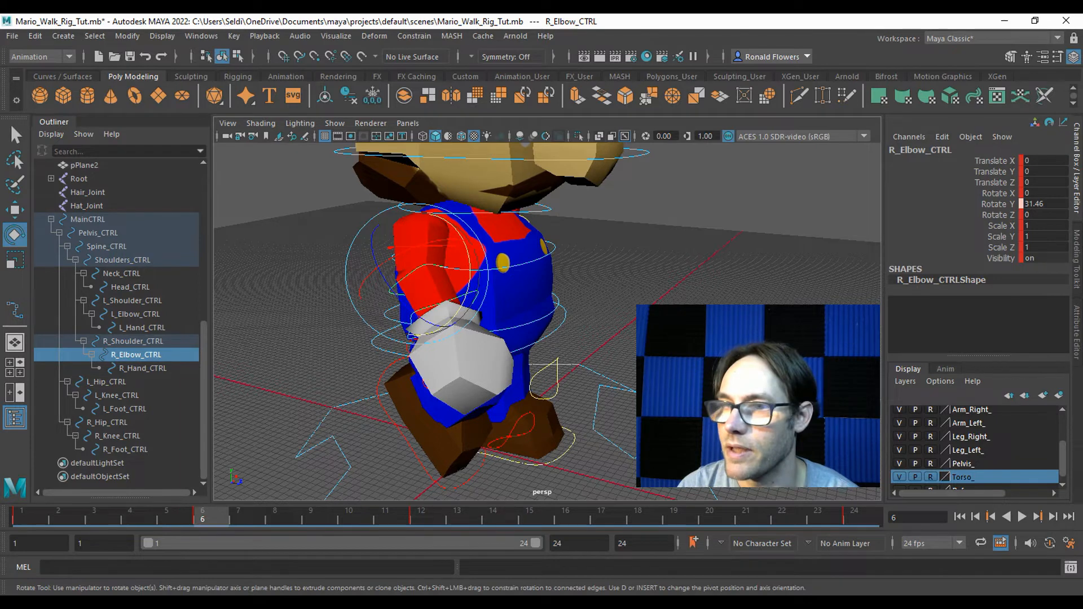
{"action": "key", "text": "s"}
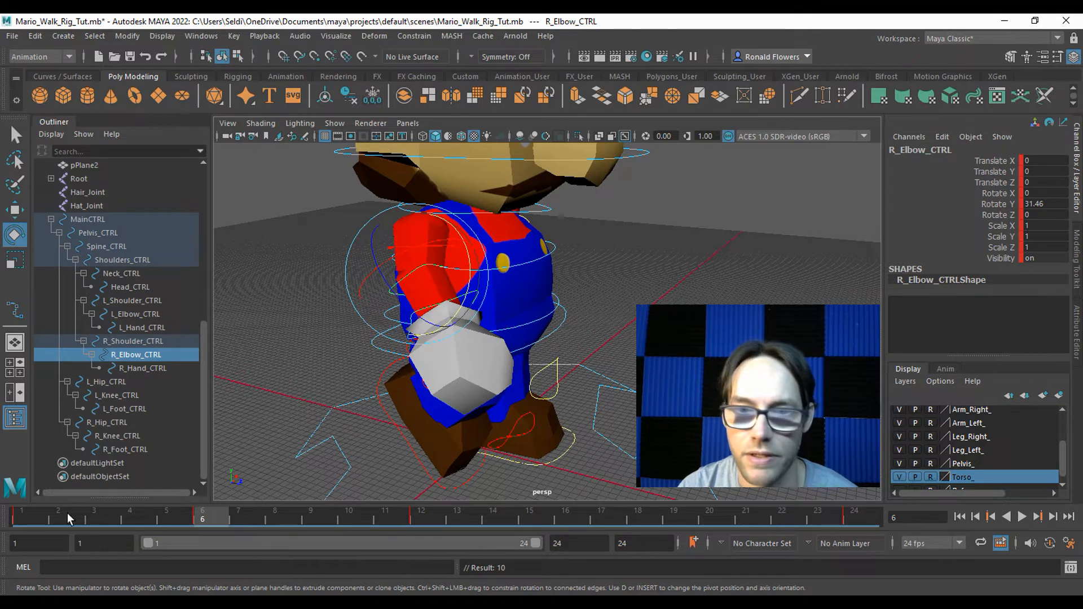
Step: Play the walk from frame 1 in perspective, view it from the character's left side, and stop playback
{"action": "key", "text": "alt+v"}
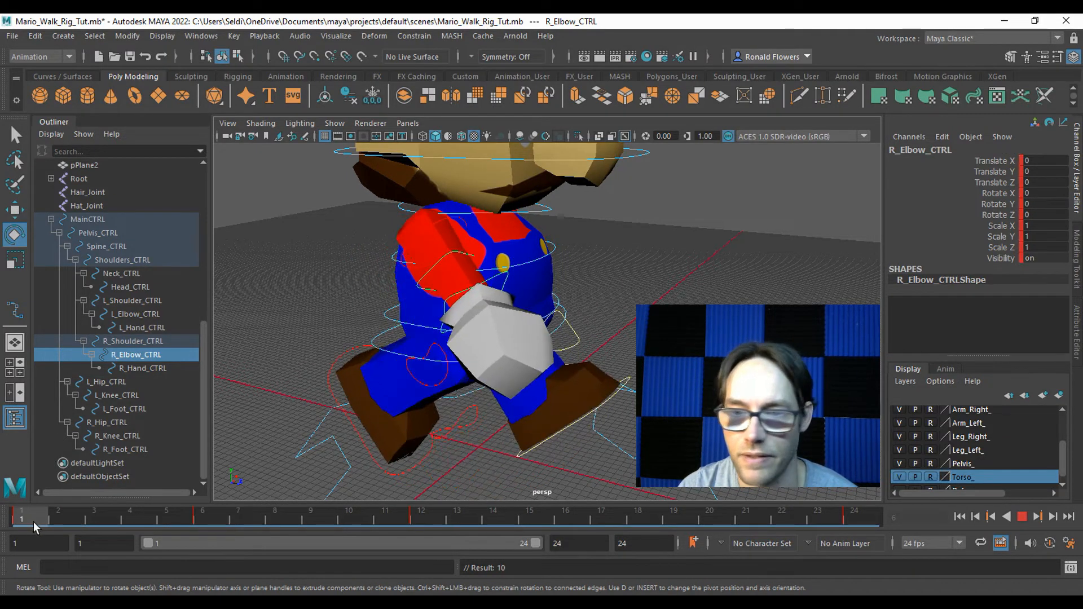
{"action": "key", "text": "alt+v"}
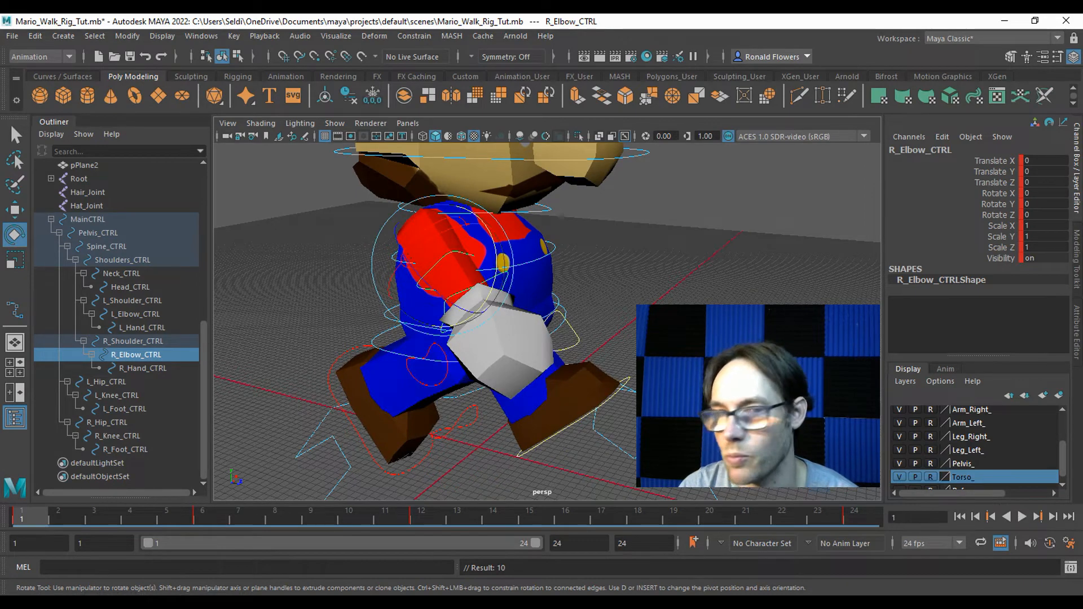
{"action": "left_click", "coordinate": [1021, 518]}
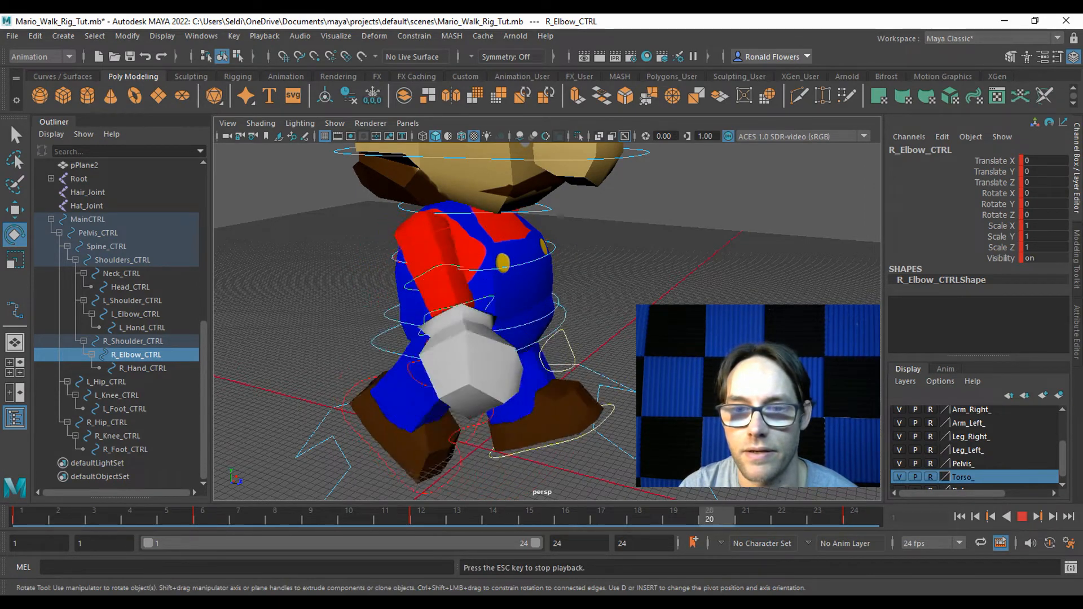
{"action": "left_click_drag", "start_coordinate": [821, 423], "coordinate": [589, 419], "text": "alt"}
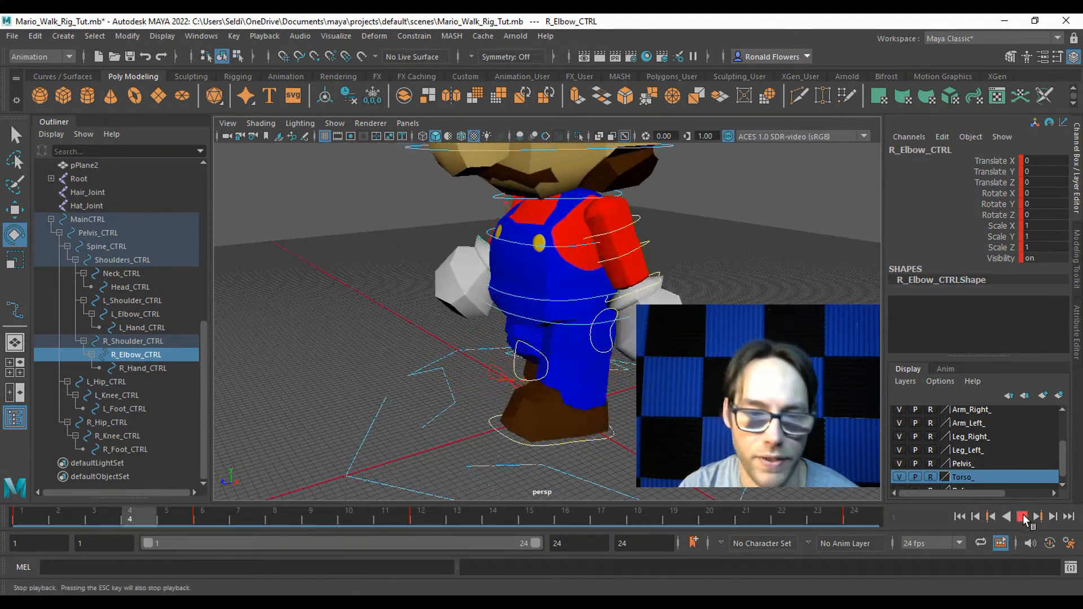
{"action": "left_click", "coordinate": [1022, 517]}
Step: Bend the left elbow on frame 6 by rotating L_Elbow_CTRL to about -12 degrees in Y, and key it
{"action": "left_click", "coordinate": [202, 508]}
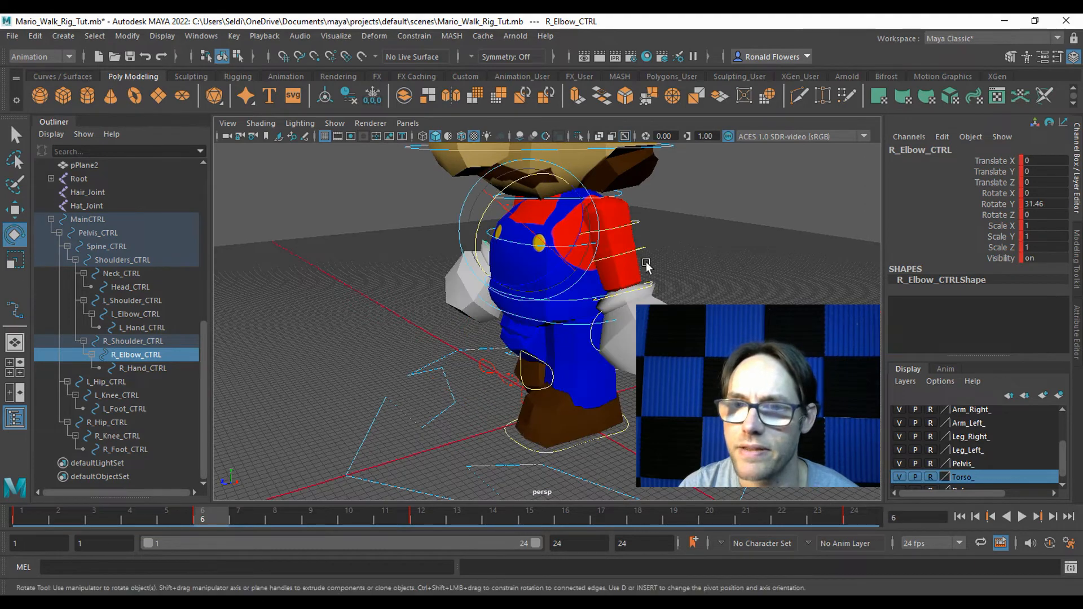
{"action": "left_click", "coordinate": [645, 245]}
{"action": "left_click_drag", "start_coordinate": [588, 298], "coordinate": [794, 244]}
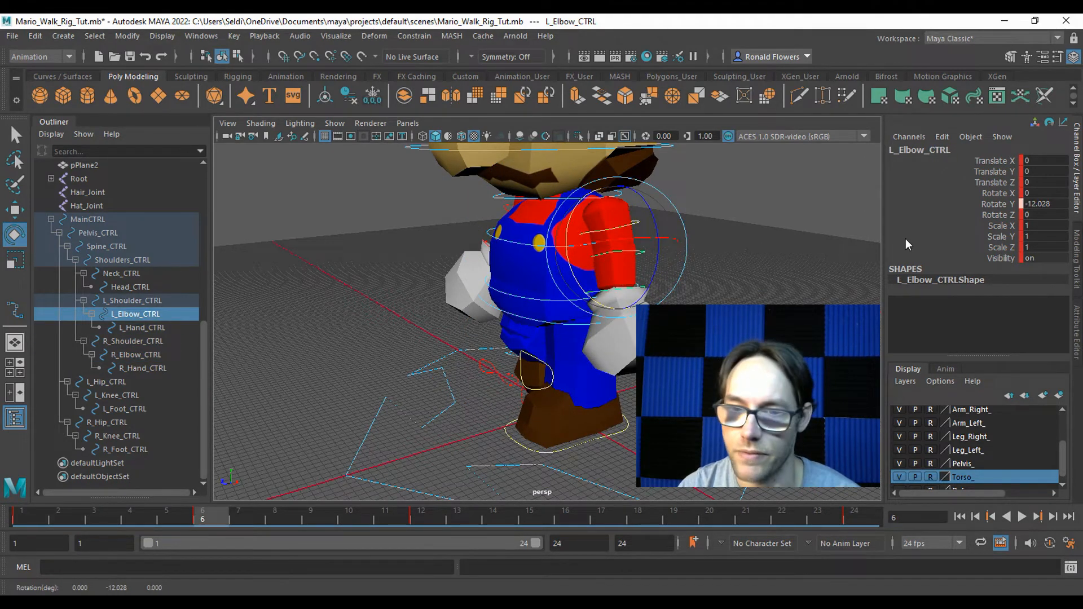
{"action": "key", "text": "s"}
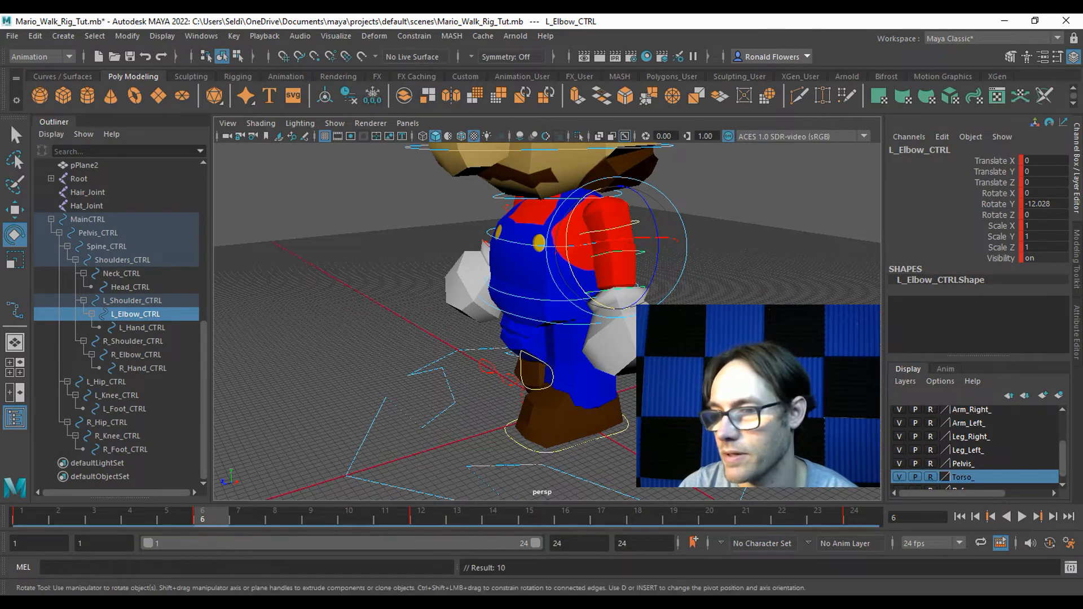
Step: Play back the walk and stop it, and review the walk-cycle pose charts on the assignment page in the browser before returning to Maya
{"action": "left_click", "coordinate": [1023, 517]}
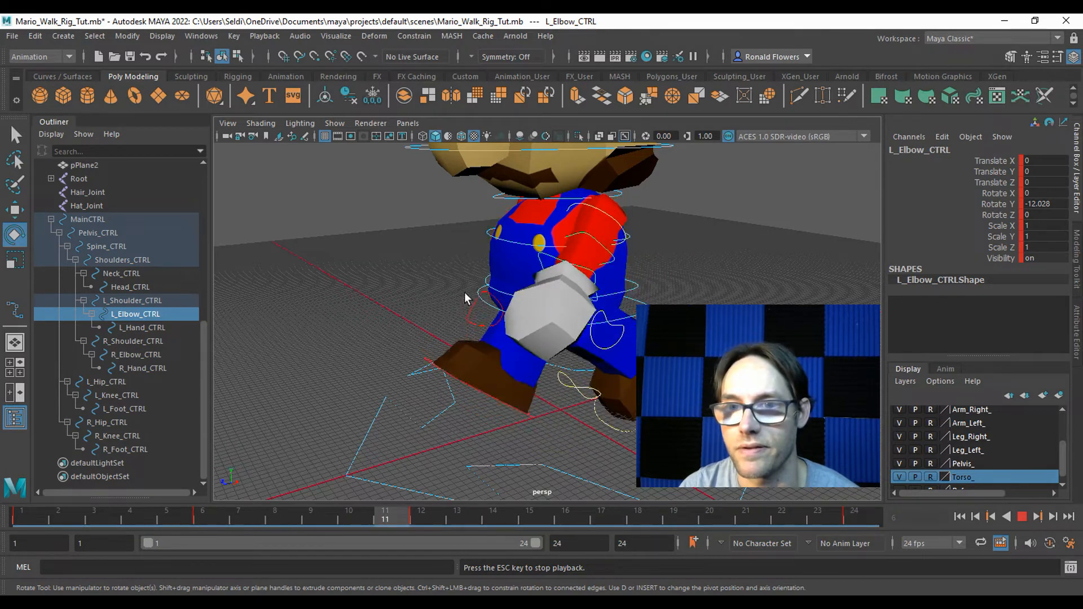
{"action": "key", "text": "Escape"}
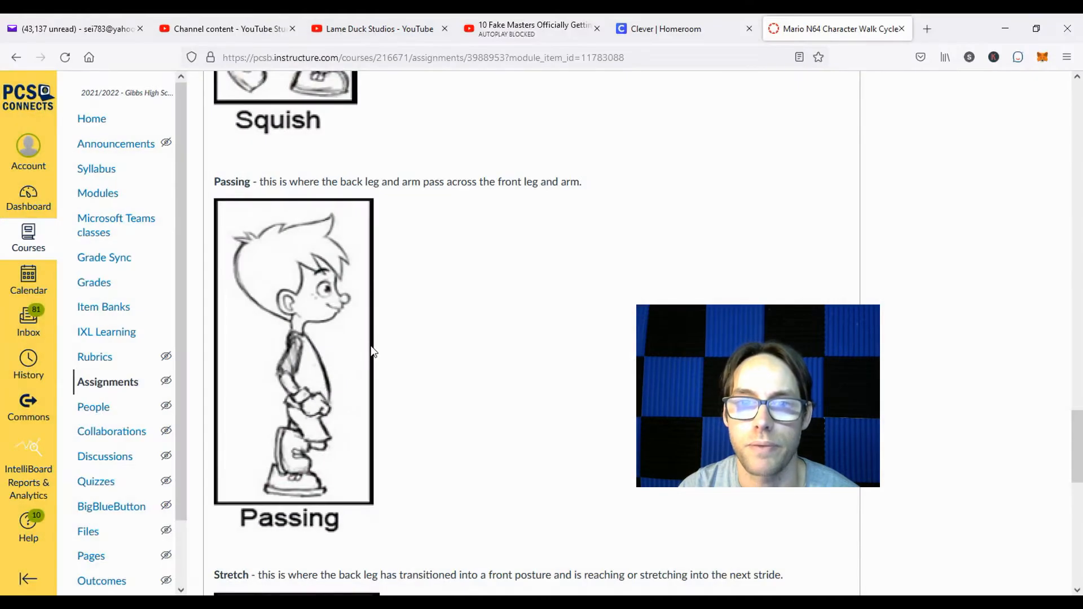
{"action": "scroll", "coordinate": [415, 365], "scroll_direction": "up", "scroll_amount": 8}
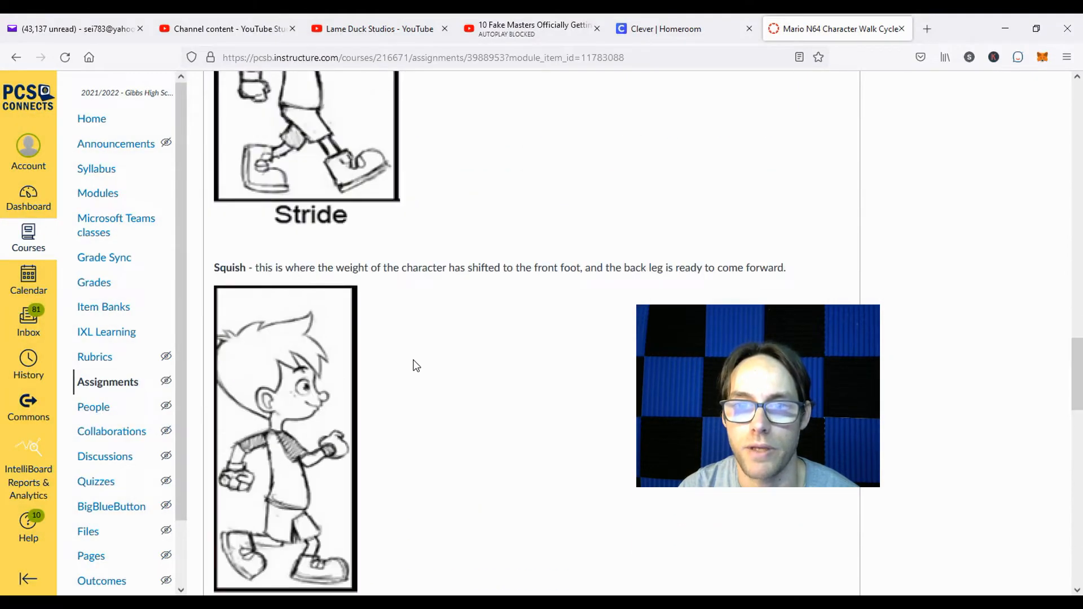
{"action": "scroll", "coordinate": [415, 365], "scroll_direction": "up", "scroll_amount": 10}
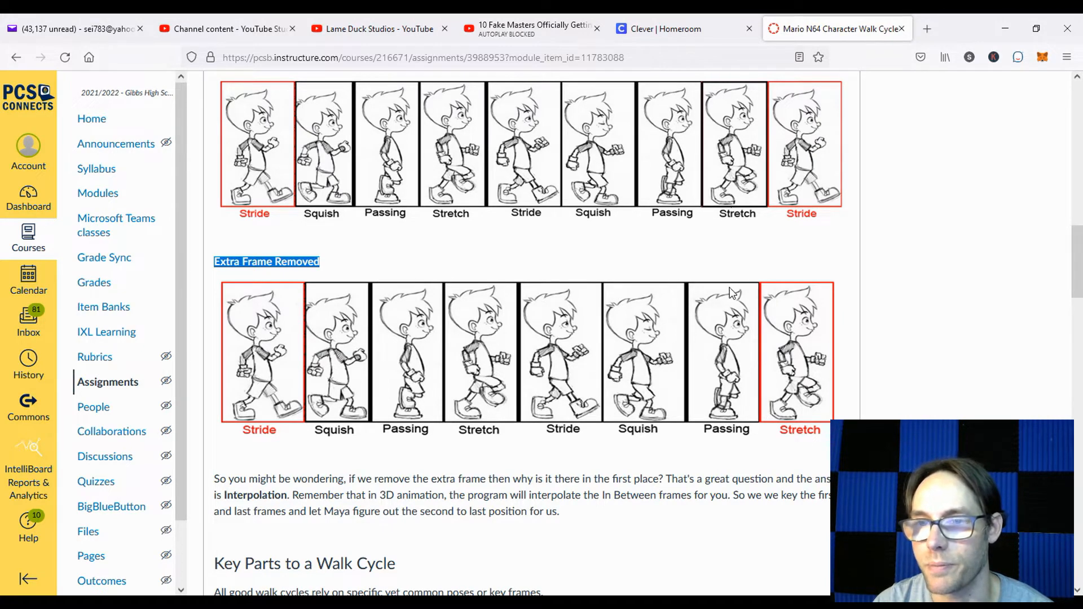
{"action": "scroll", "coordinate": [732, 292], "scroll_direction": "up", "scroll_amount": 2}
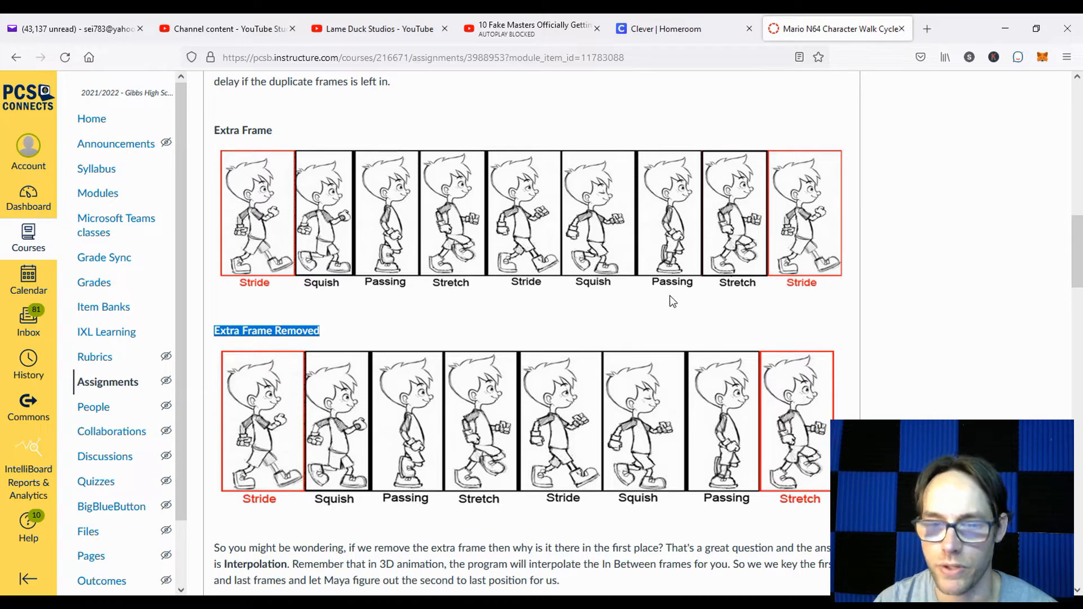
{"action": "key", "text": "alt+Tab"}
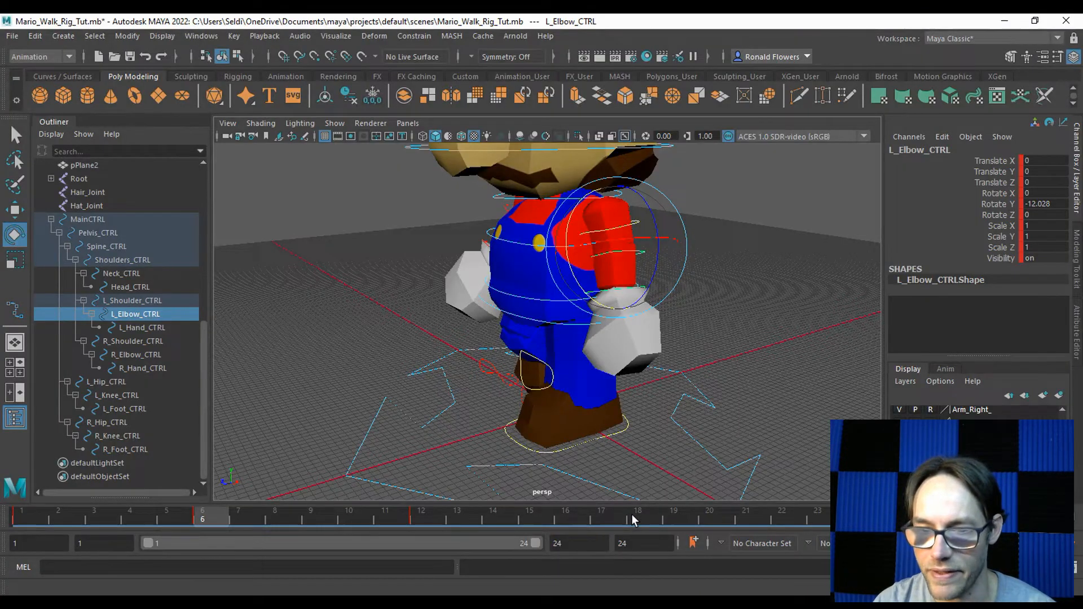
Step: Compare the character's poses at frames 12, 18 and 24 in the side view
{"action": "key", "text": "space"}
{"action": "key", "text": "space"}
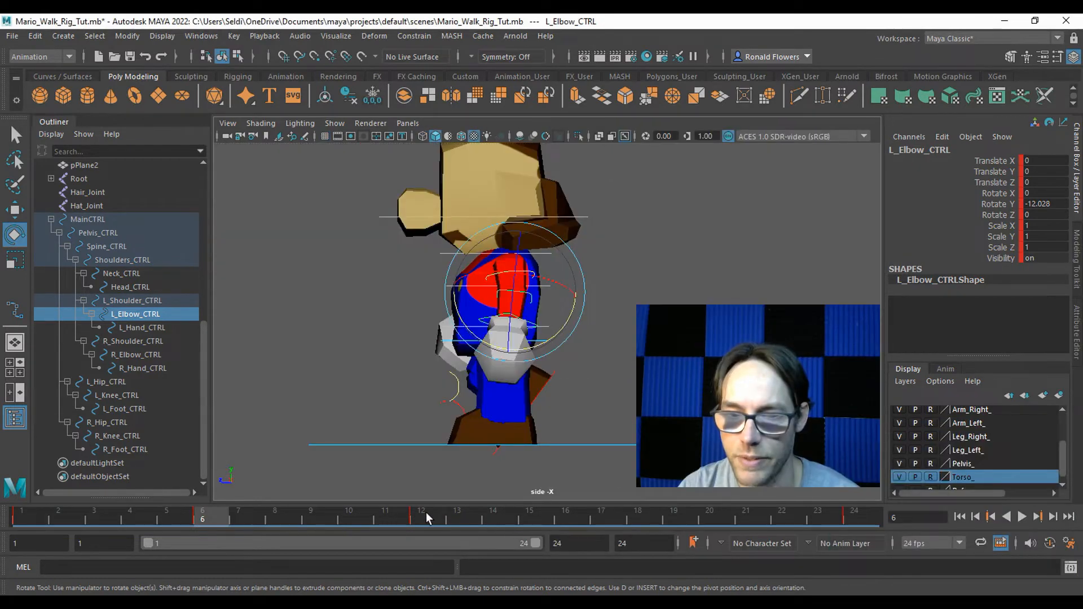
{"action": "left_click", "coordinate": [426, 512]}
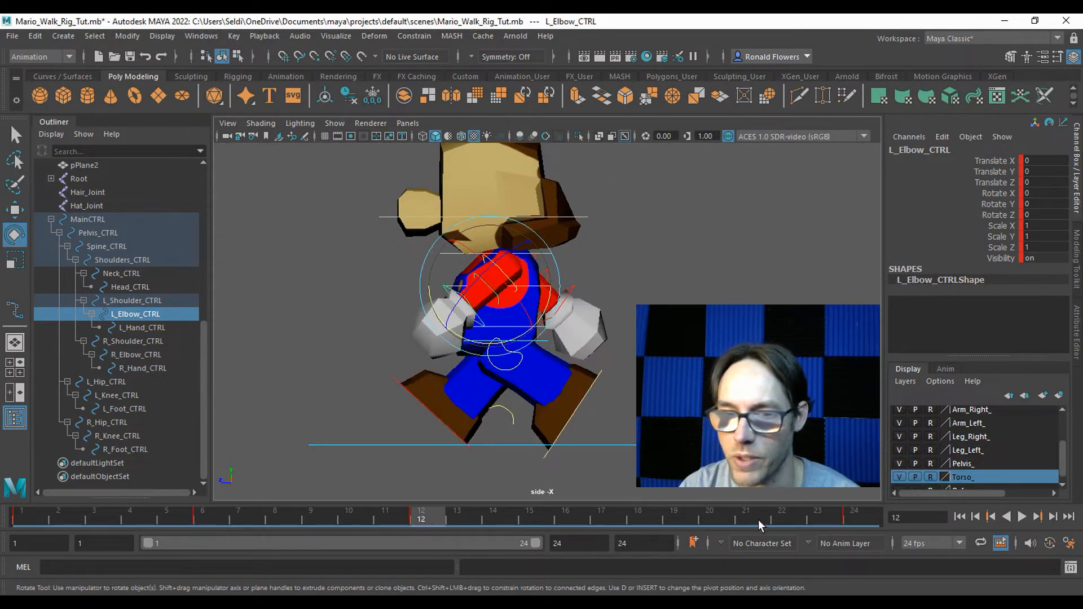
{"action": "left_click", "coordinate": [855, 520]}
{"action": "left_click", "coordinate": [438, 513]}
{"action": "left_click_drag", "start_coordinate": [438, 514], "coordinate": [644, 517]}
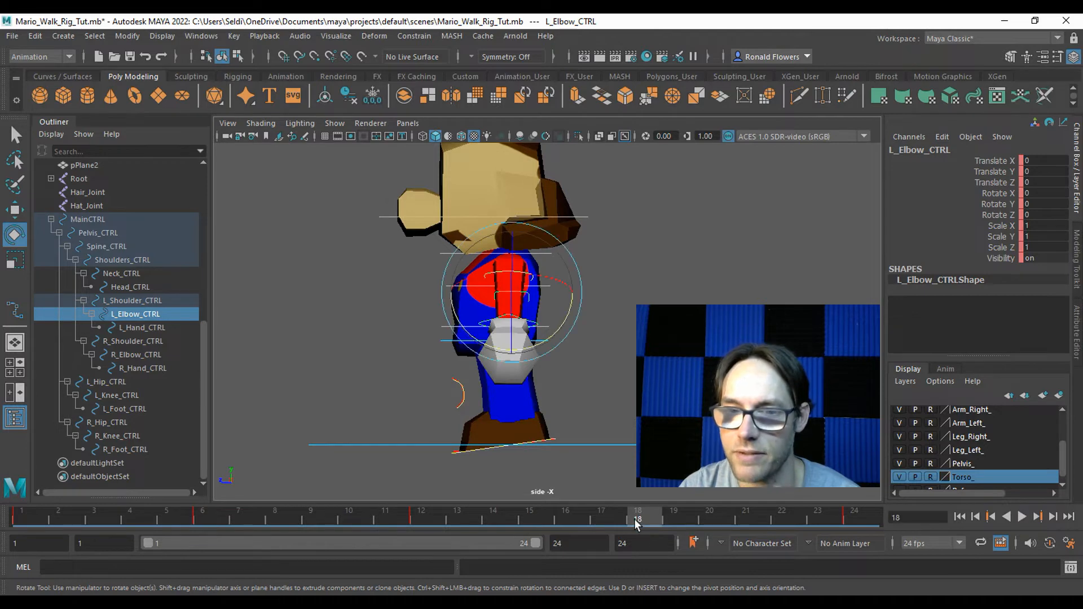
{"action": "key", "text": "space"}
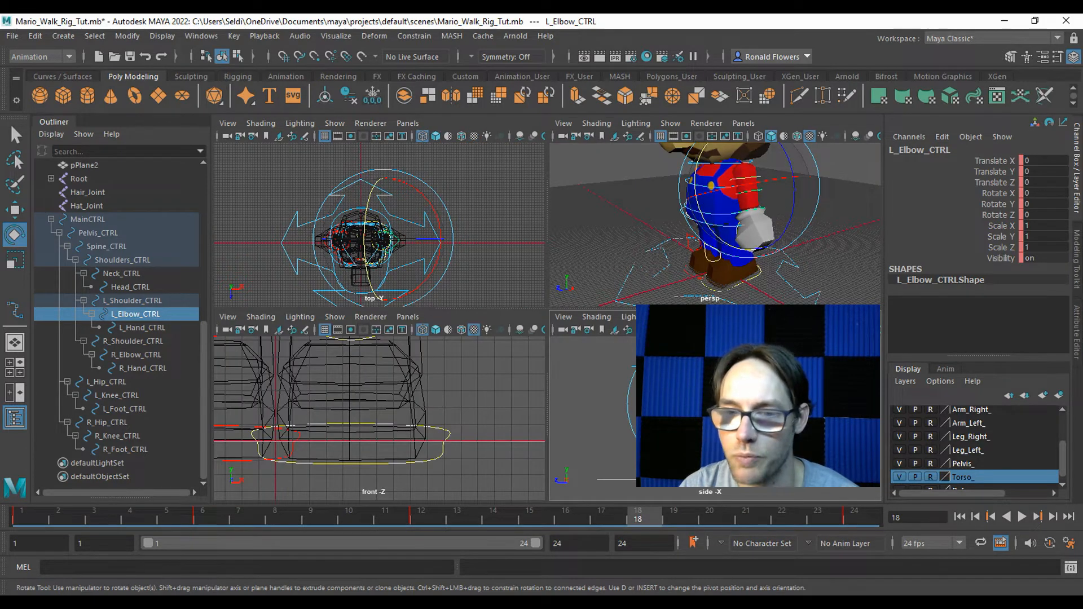
{"action": "key", "text": "space"}
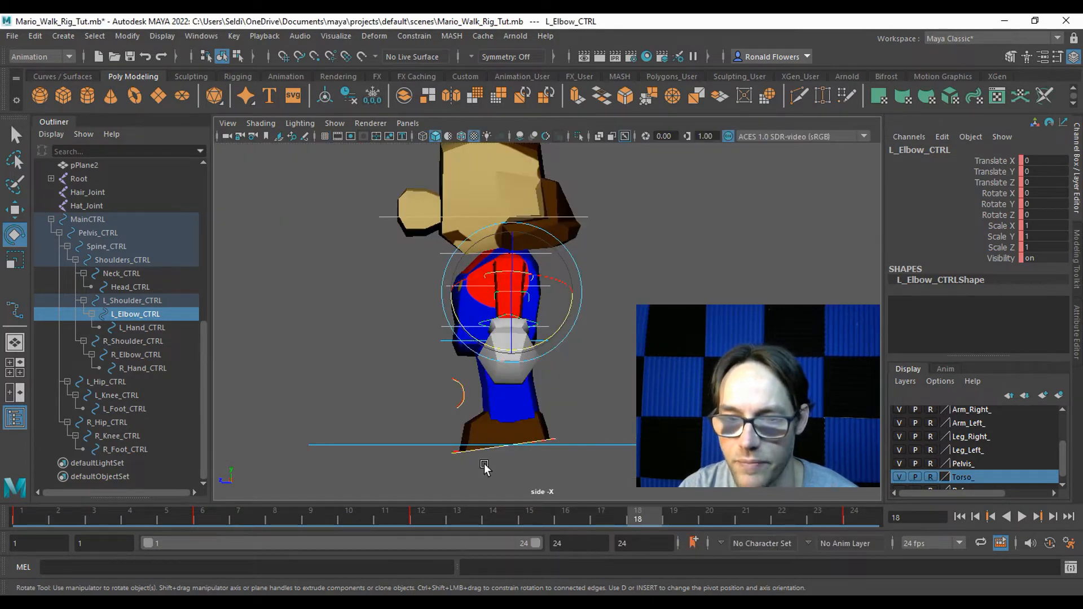
{"action": "left_click", "coordinate": [434, 518]}
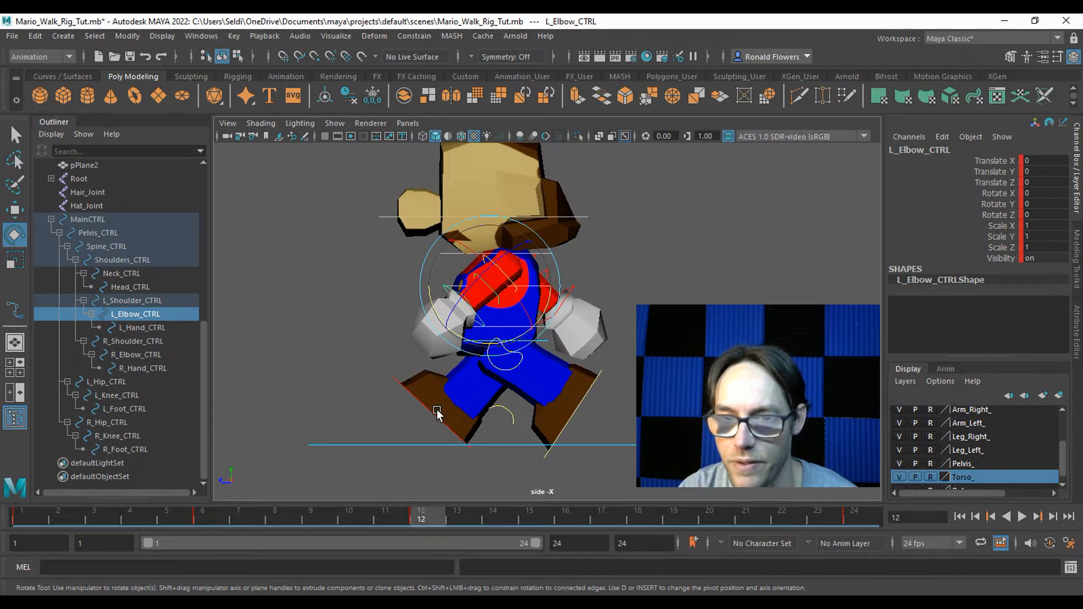
Step: Straighten the right leg on frame 18 in wireframe display by setting R_Hip_CTRL's Rotate X to 0, and key it
{"action": "left_click", "coordinate": [677, 457]}
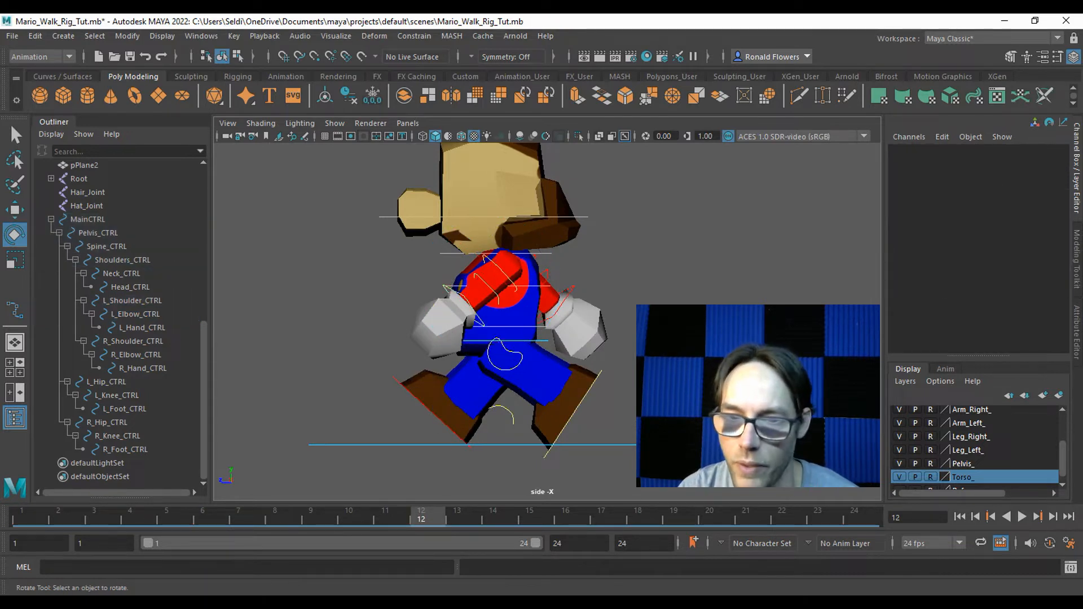
{"action": "key", "text": "4"}
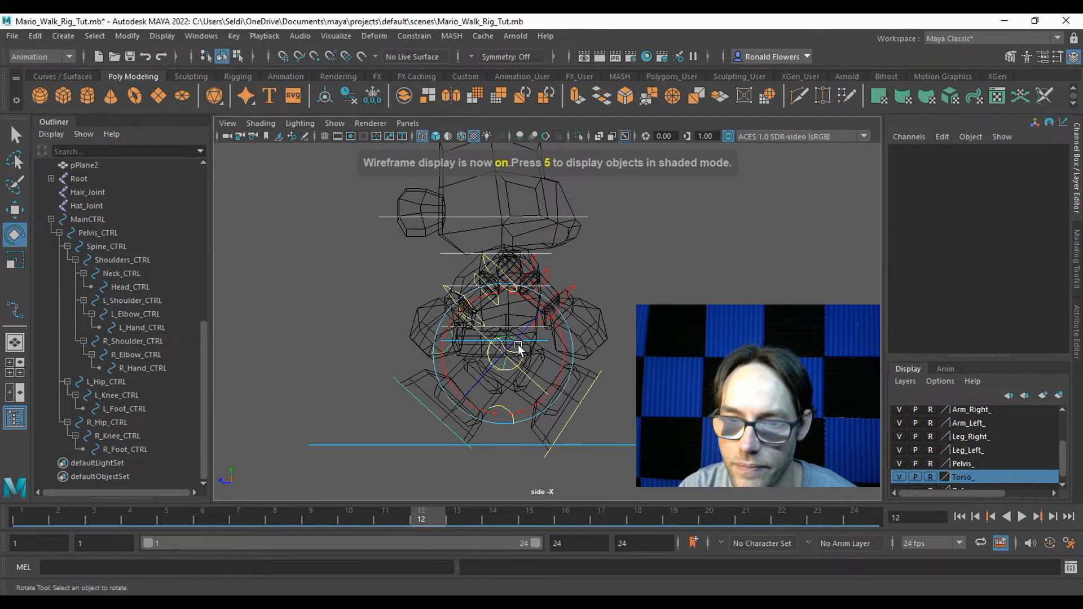
{"action": "left_click", "coordinate": [521, 345]}
{"action": "left_click", "coordinate": [637, 522]}
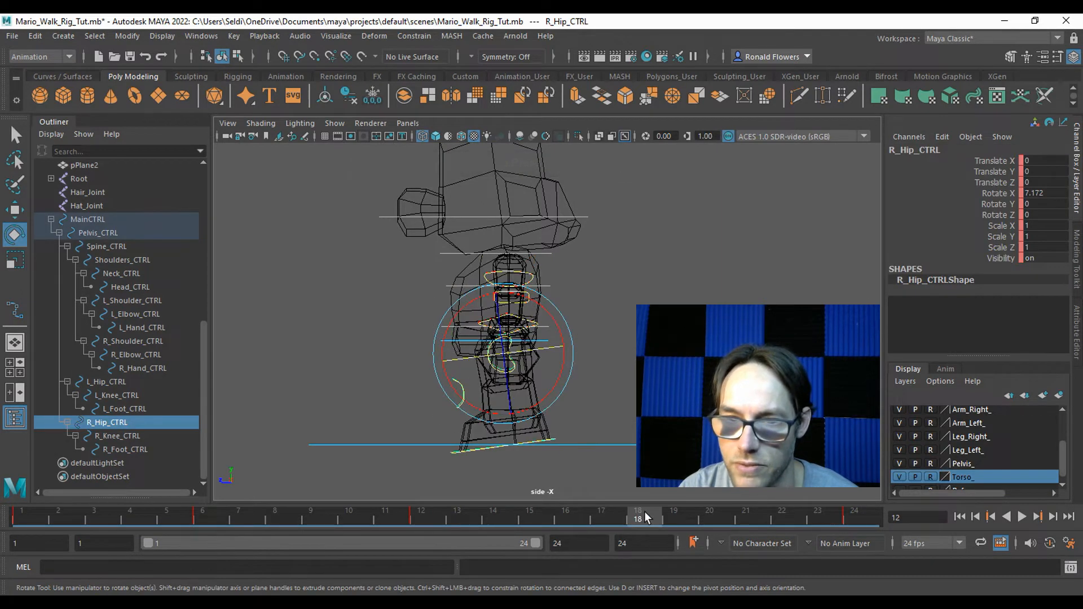
{"action": "double_click", "coordinate": [1045, 193]}
{"action": "type", "text": "0"}
{"action": "key", "text": "Return"}
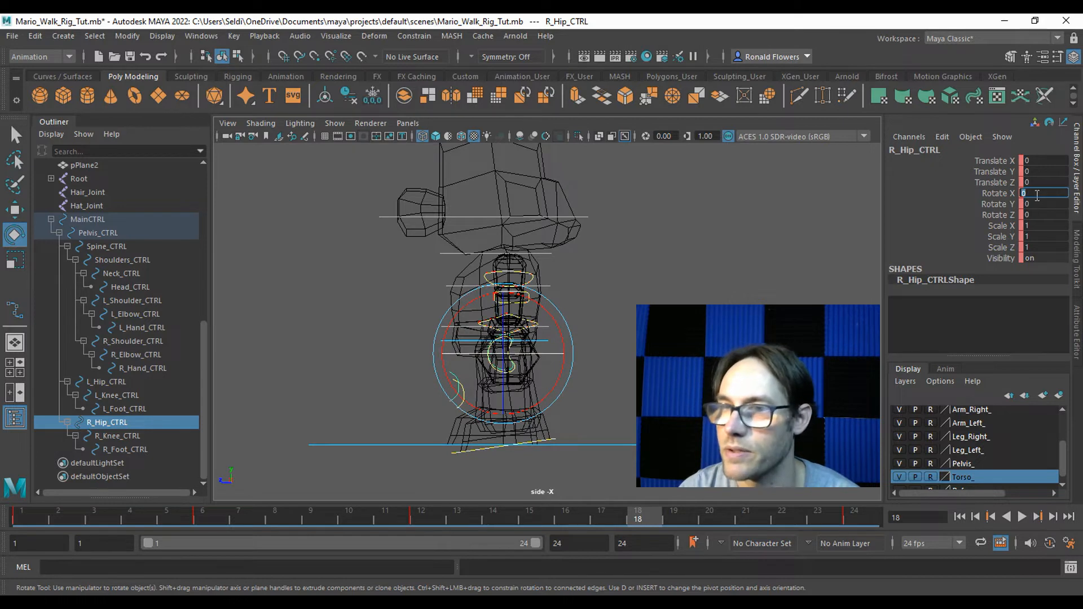
{"action": "left_click", "coordinate": [982, 182]}
{"action": "key", "text": "w"}
{"action": "key", "text": "s"}
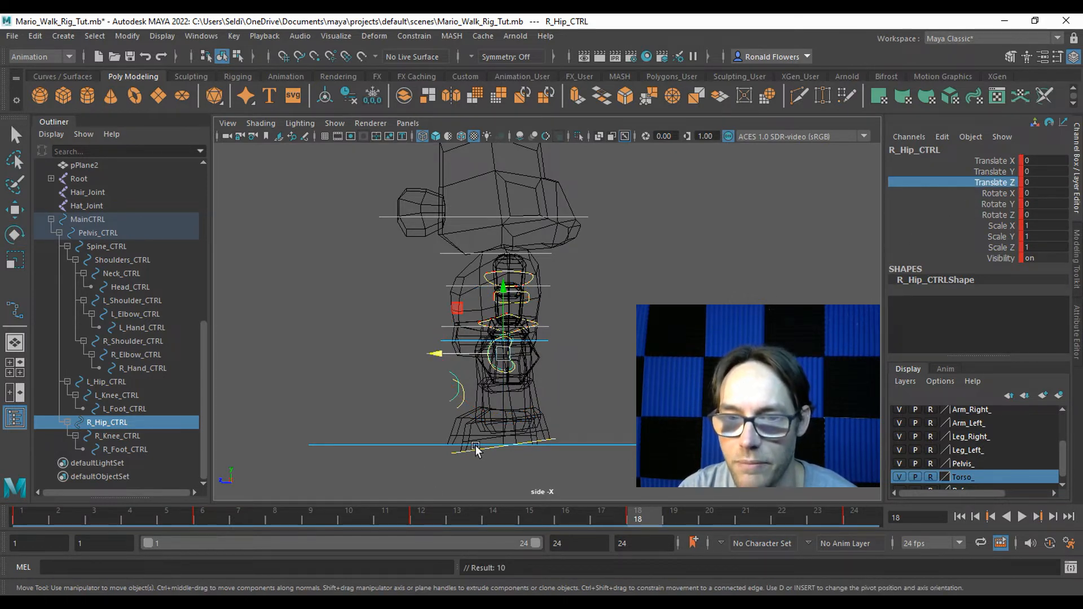
Step: Swing the left thigh forward on frame 18 by rotating L_Hip_CTRL to about -29 degrees in X
{"action": "left_click", "coordinate": [567, 395]}
{"action": "key", "text": "e"}
{"action": "left_click", "coordinate": [515, 374]}
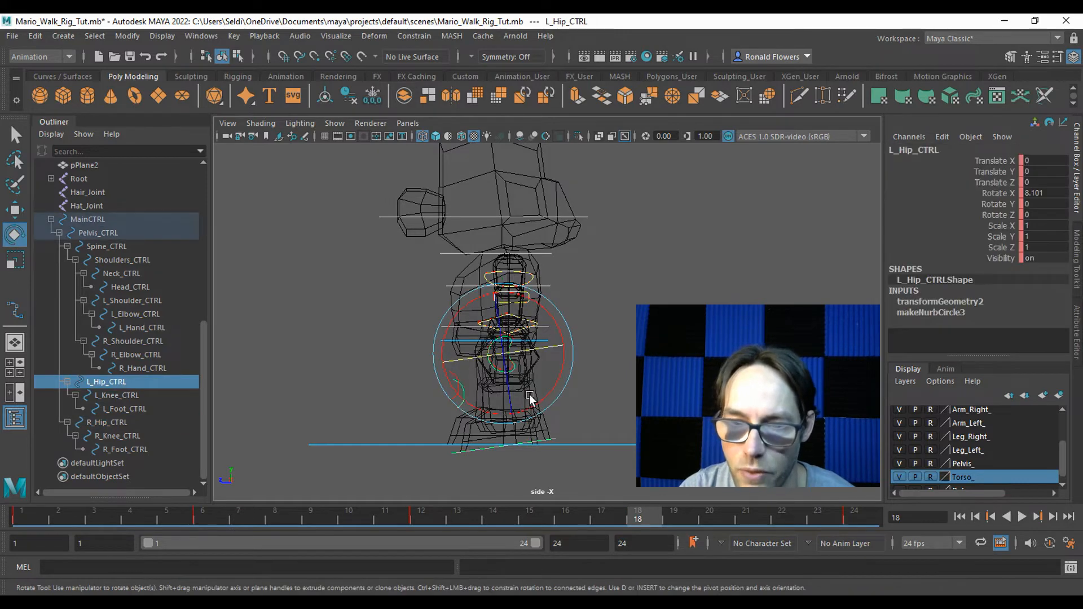
{"action": "scroll", "coordinate": [680, 287], "scroll_direction": "up", "scroll_amount": 6}
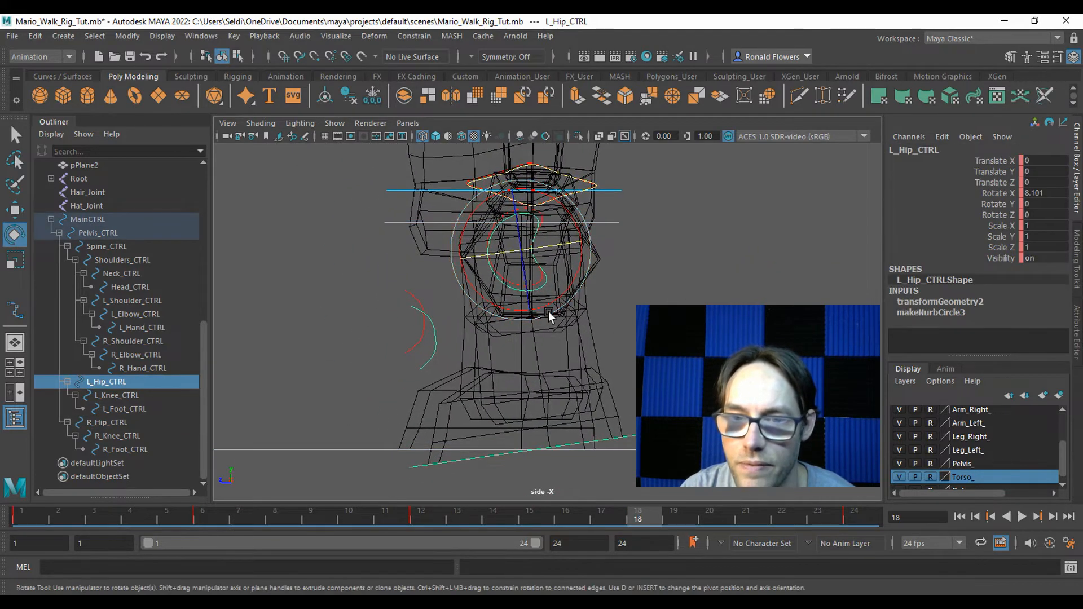
{"action": "left_click_drag", "start_coordinate": [547, 304], "coordinate": [519, 314]}
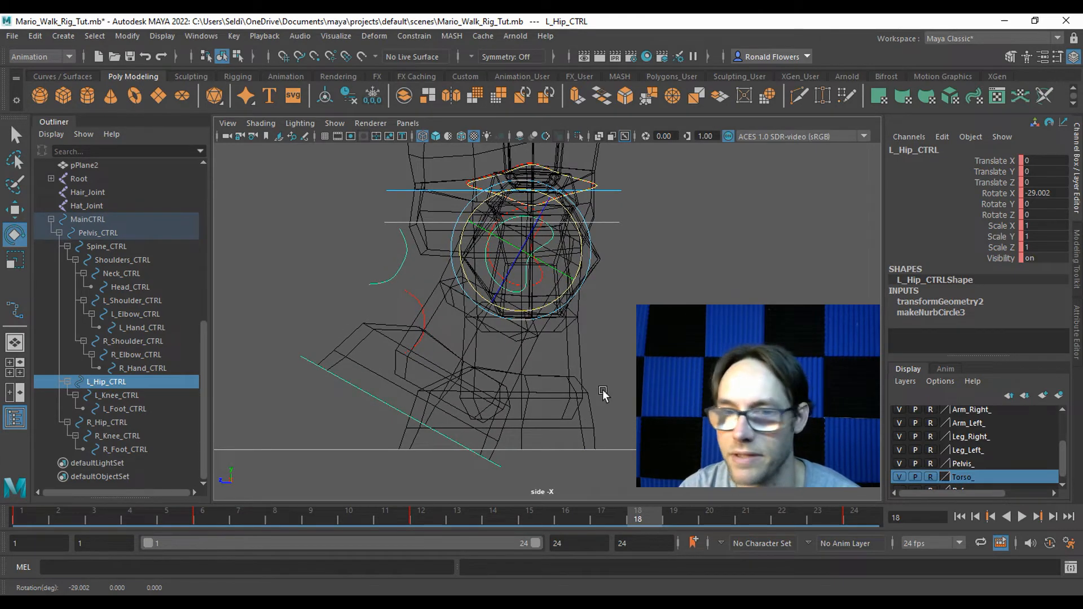
Step: Bend the left knee on frame 18 by rotating L_Knee_CTRL to about 64.3 degrees in X, key it, and clear the selection
{"action": "left_click", "coordinate": [399, 271]}
{"action": "left_click", "coordinate": [394, 273]}
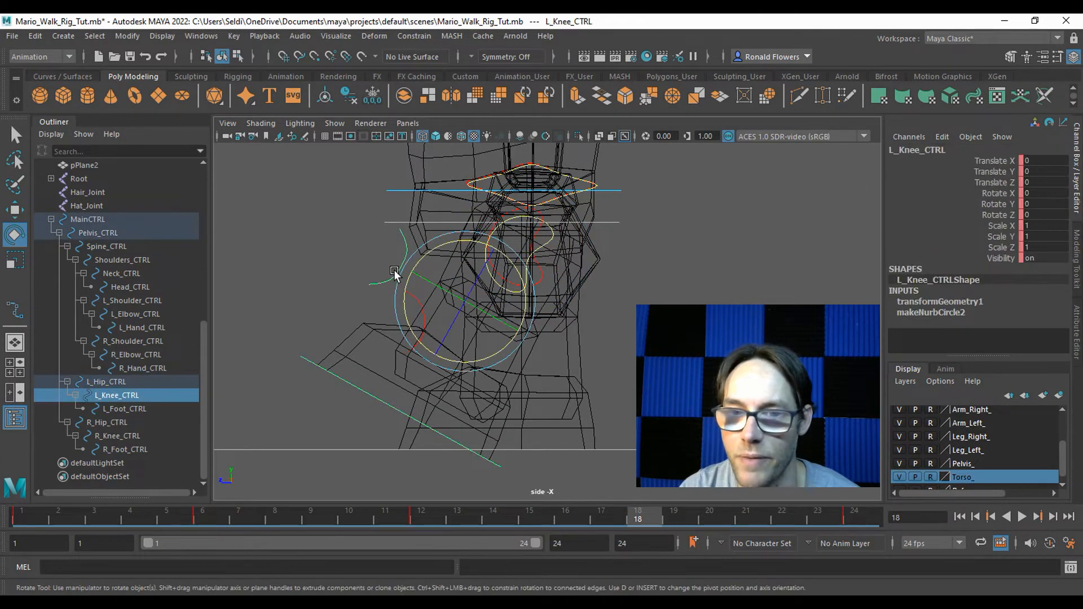
{"action": "mouse_move", "coordinate": [459, 367]}
{"action": "left_mouse_down"}
{"action": "mouse_move", "coordinate": [508, 352]}
{"action": "mouse_move", "coordinate": [527, 324]}
{"action": "mouse_move", "coordinate": [522, 337]}
{"action": "left_mouse_up"}
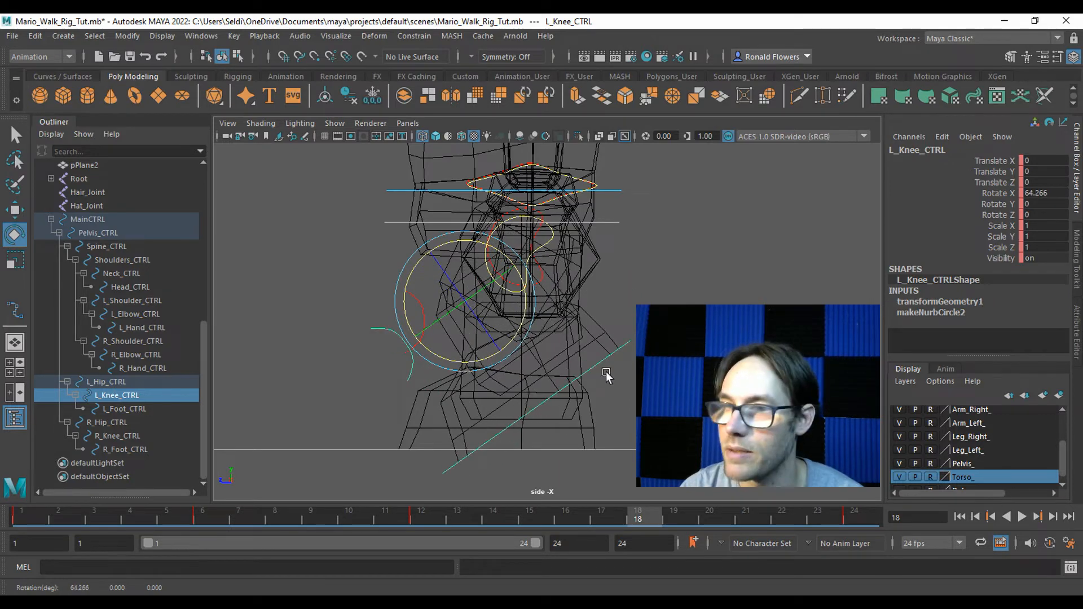
{"action": "key", "text": "s"}
{"action": "left_click", "coordinate": [691, 349]}
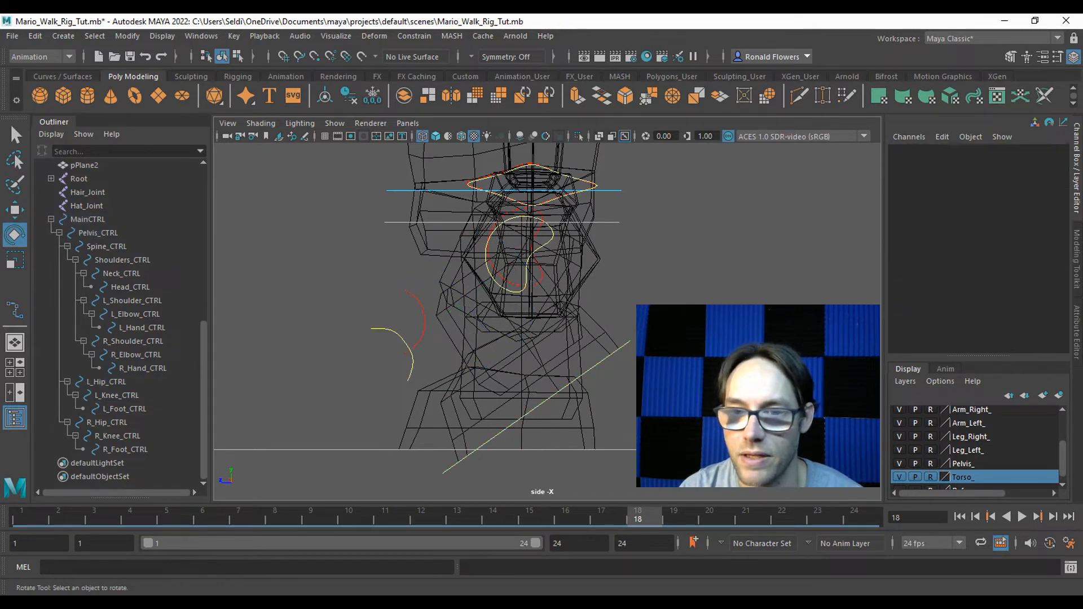
{"action": "scroll", "coordinate": [635, 419], "scroll_direction": "down", "scroll_amount": 6}
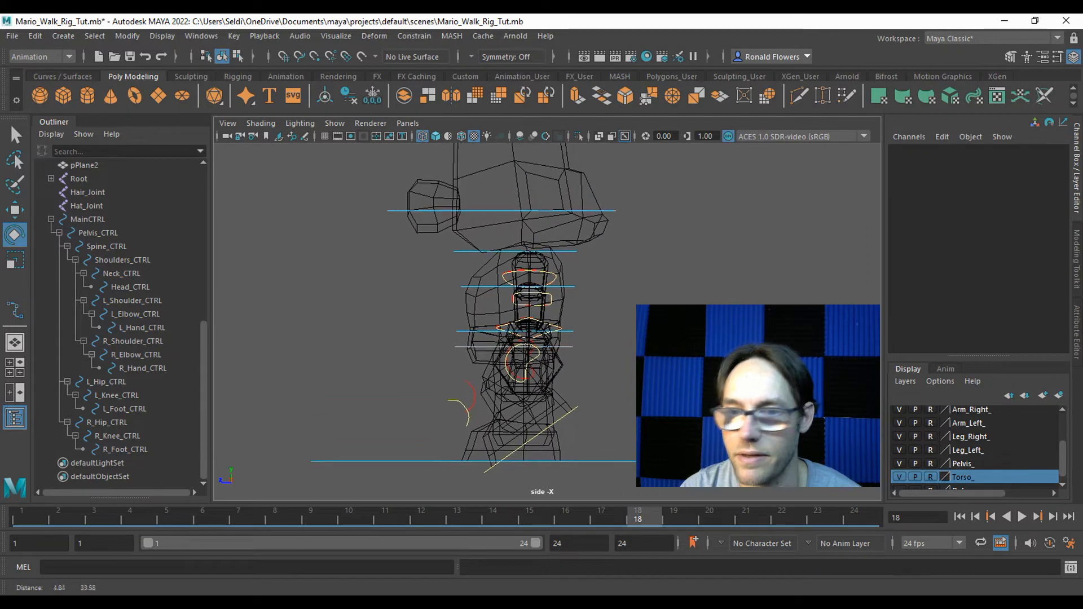
Step: Play the walk in the side view, stop playback, and switch to the perspective view
{"action": "left_click", "coordinate": [1021, 517]}
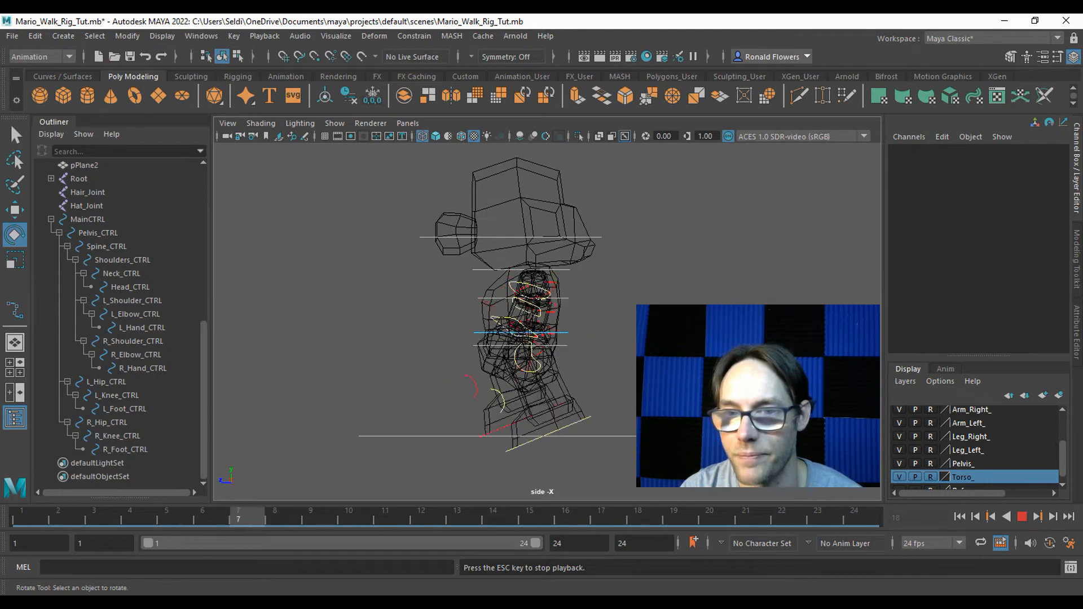
{"action": "key", "text": "Escape"}
{"action": "key", "text": "space"}
{"action": "key", "text": "space"}
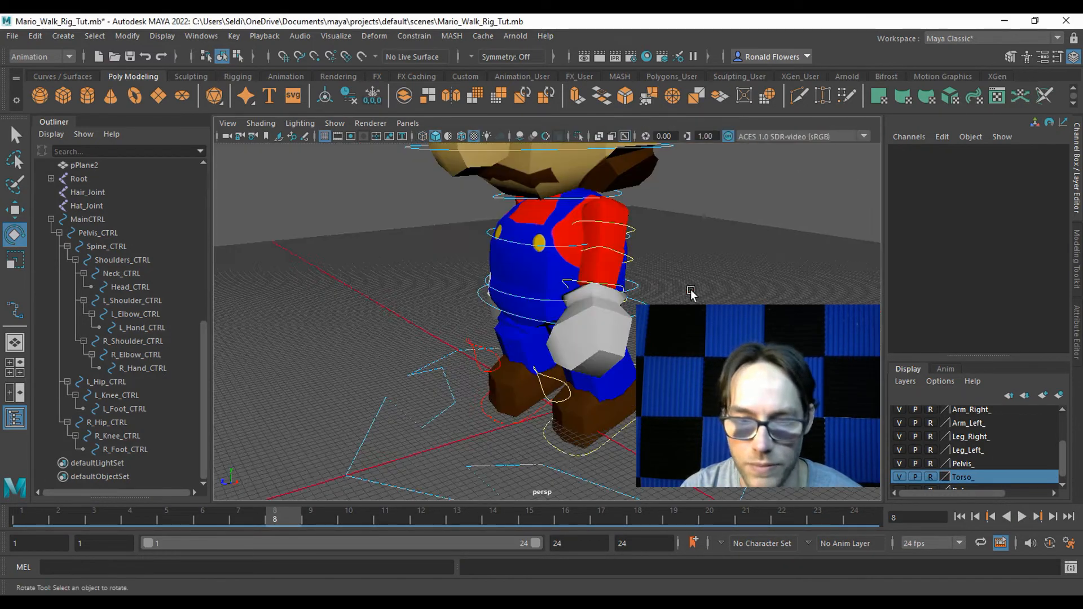
Step: Bend the left elbow on frame 18 by rotating L_Elbow_CTRL to about -32 degrees in Y, and key it
{"action": "left_click", "coordinate": [645, 516]}
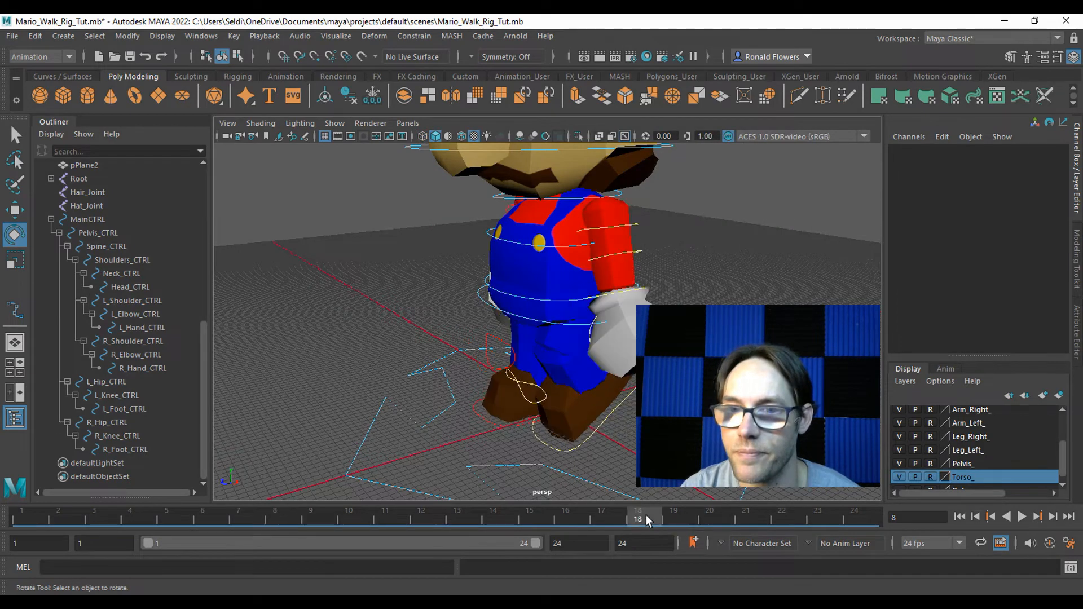
{"action": "middle_click_drag", "start_coordinate": [451, 293], "coordinate": [452, 337], "text": "alt"}
{"action": "mouse_move", "coordinate": [453, 337]}
{"action": "left_mouse_down", "text": "alt"}
{"action": "mouse_move", "coordinate": [384, 333]}
{"action": "mouse_move", "coordinate": [432, 339]}
{"action": "left_mouse_up", "text": "alt"}
{"action": "left_click", "coordinate": [427, 515]}
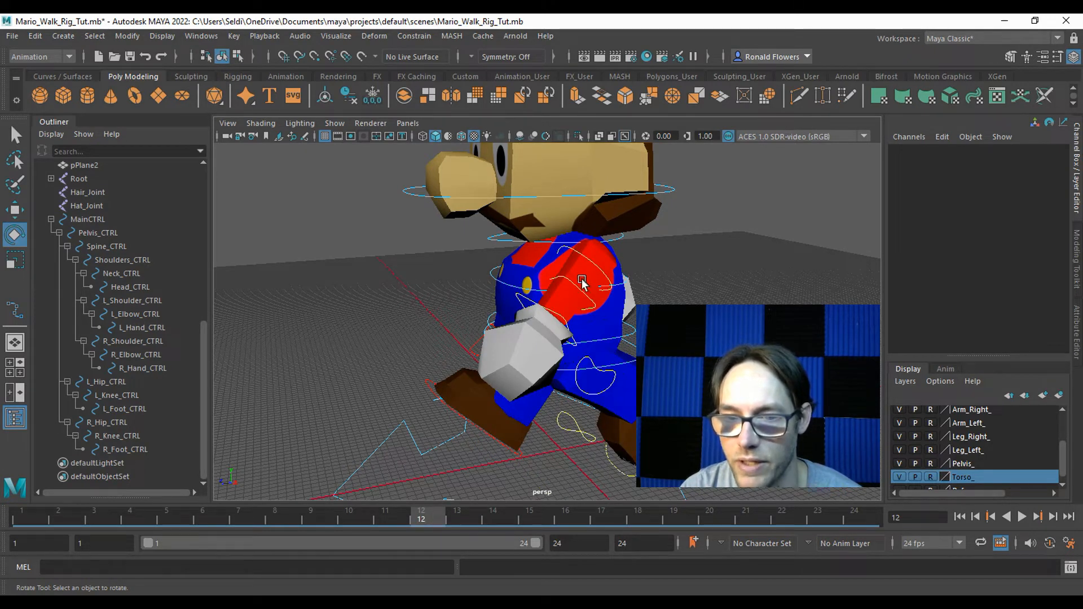
{"action": "left_click_drag", "start_coordinate": [442, 515], "coordinate": [633, 497]}
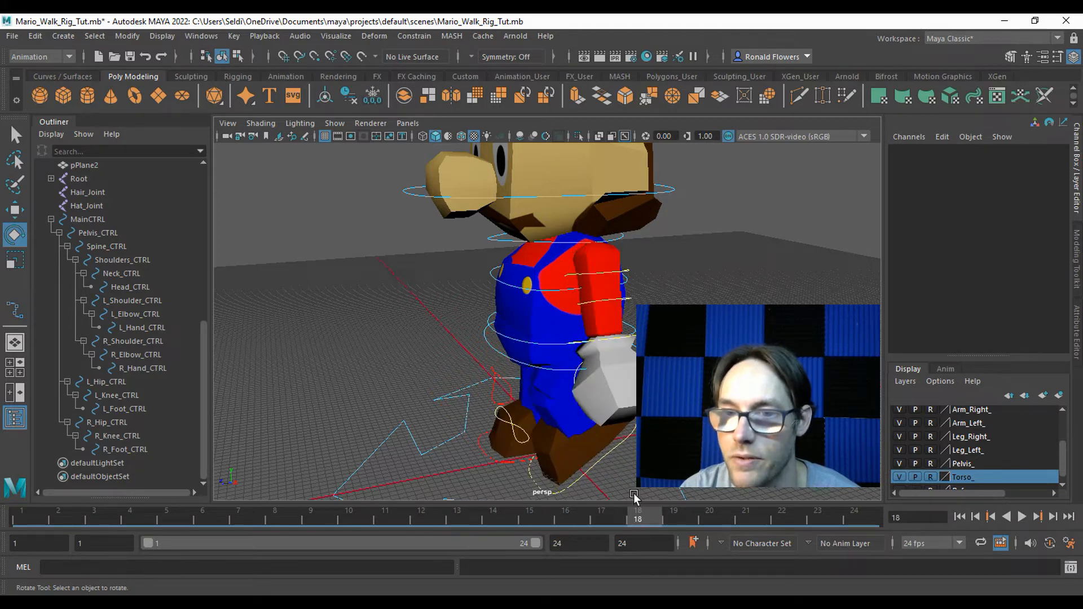
{"action": "left_click", "coordinate": [618, 302]}
{"action": "left_click_drag", "start_coordinate": [618, 301], "coordinate": [544, 316]}
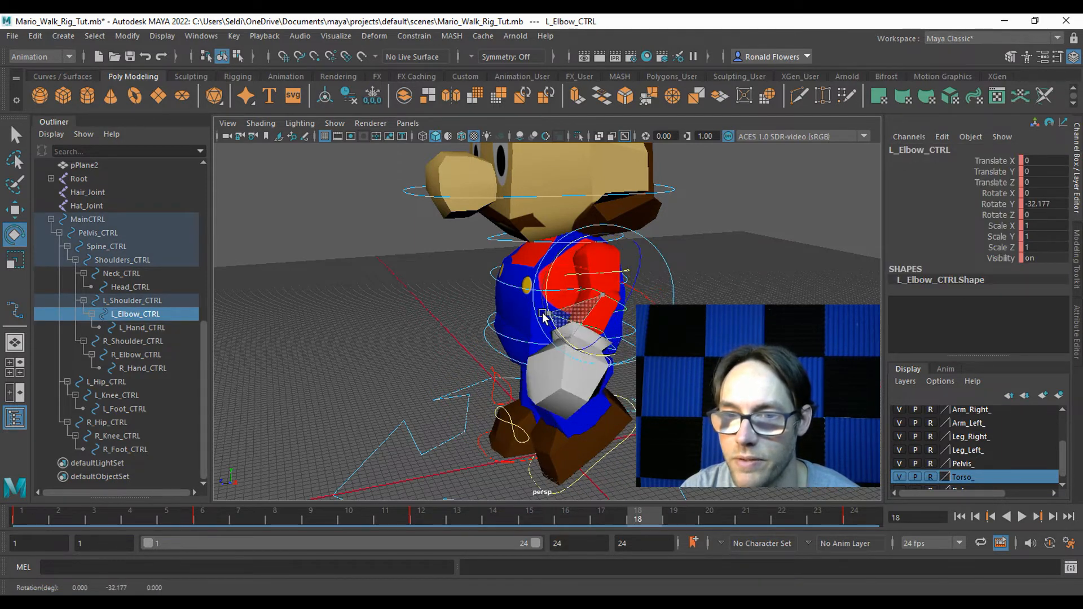
{"action": "key", "text": "s"}
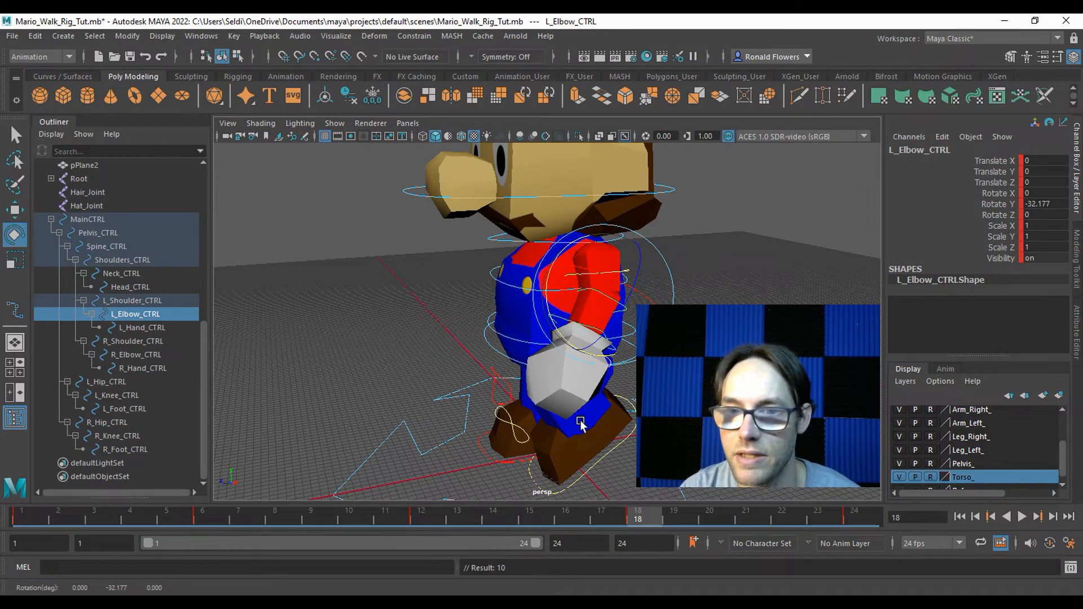
Step: Bend the right elbow on frame 18 by rotating R_Elbow_CTRL to about 12 degrees in Y, and key it
{"action": "left_click_drag", "start_coordinate": [464, 361], "coordinate": [449, 349], "text": "alt"}
{"action": "left_click", "coordinate": [427, 326]}
{"action": "key", "text": "s"}
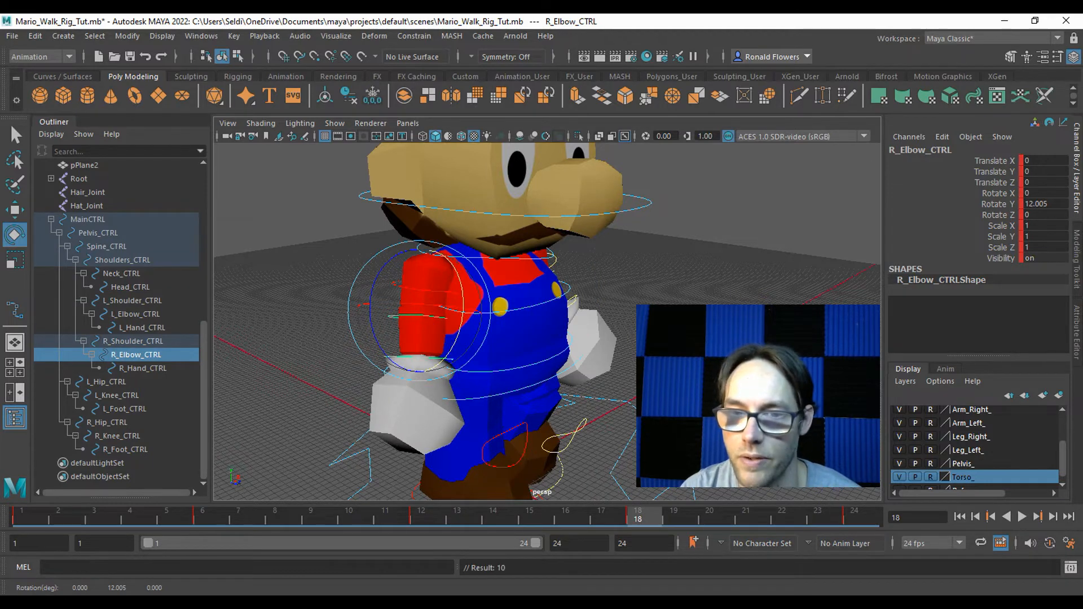
Step: Play the walk in perspective from the character's front left, with the whole character in view
{"action": "left_click_drag", "start_coordinate": [694, 378], "coordinate": [553, 383], "text": "alt"}
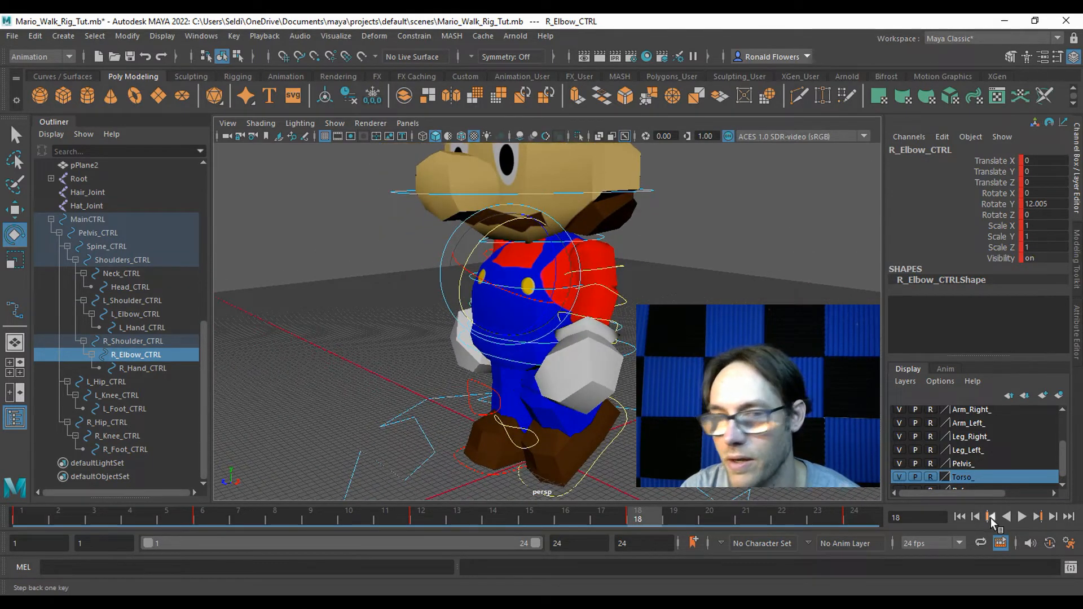
{"action": "left_click", "coordinate": [1018, 518]}
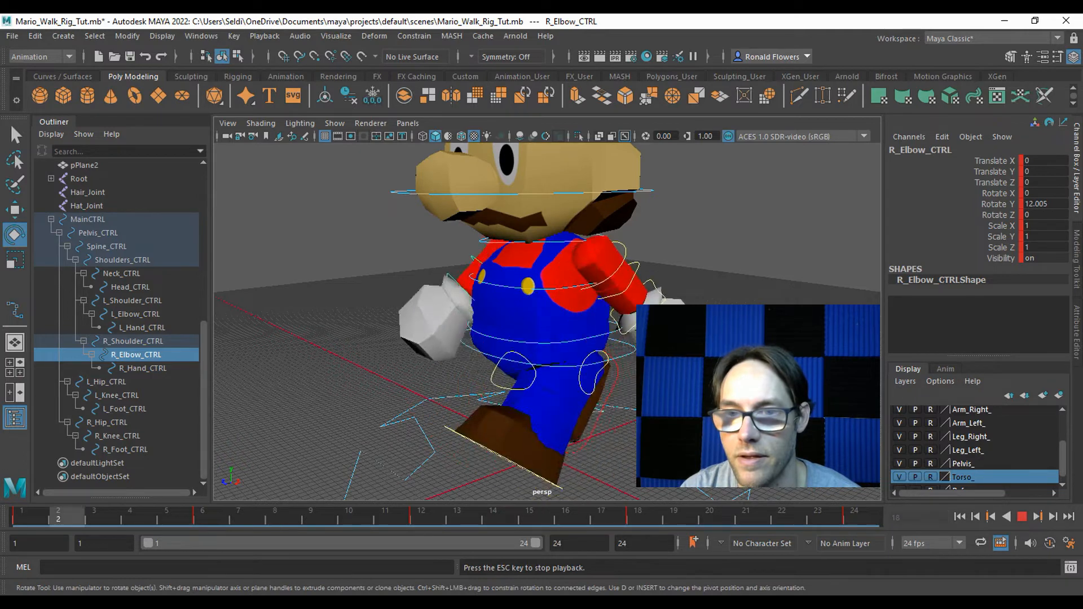
{"action": "scroll", "coordinate": [547, 322], "scroll_direction": "down", "scroll_amount": 3}
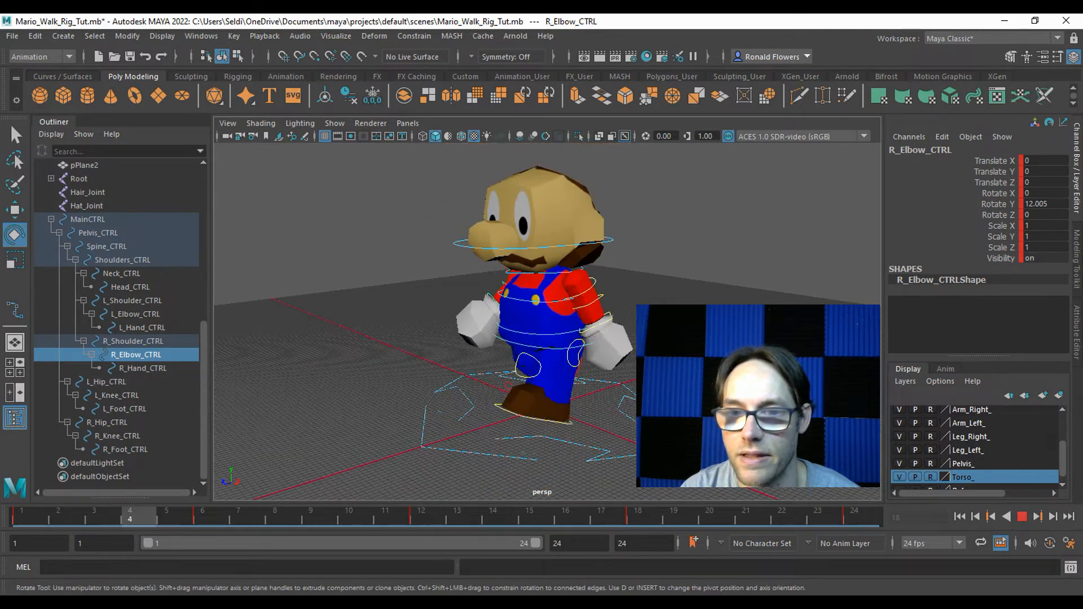
Step: Stop playback, switch to the browser, and examine the Stride, Squish and Passing reference poses on the walk cycle assignment page
{"action": "key", "text": "Escape"}
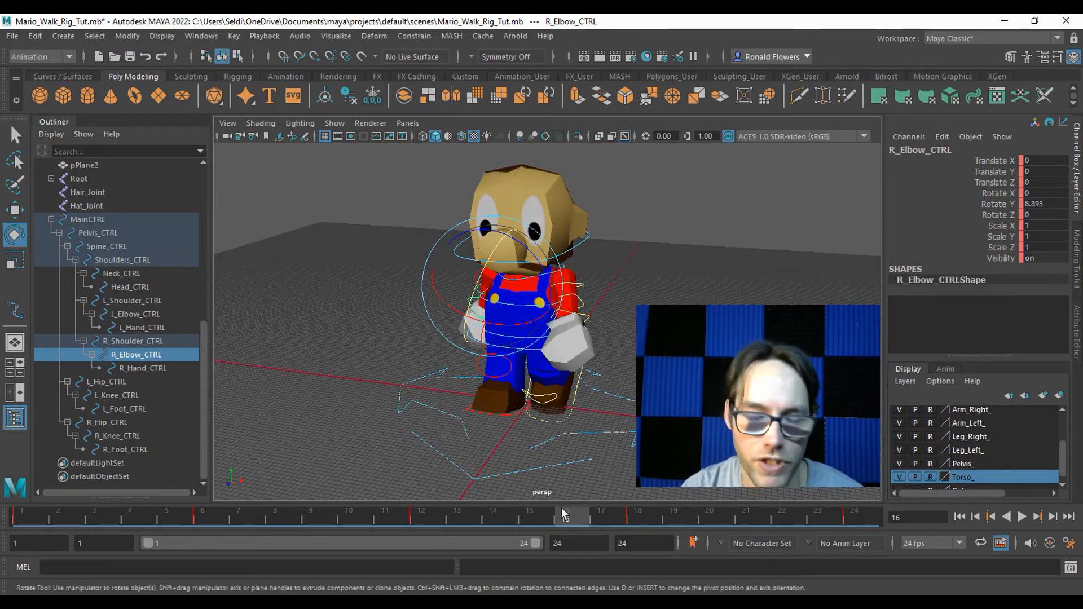
{"action": "left_click_drag", "start_coordinate": [394, 459], "coordinate": [379, 458], "text": "alt"}
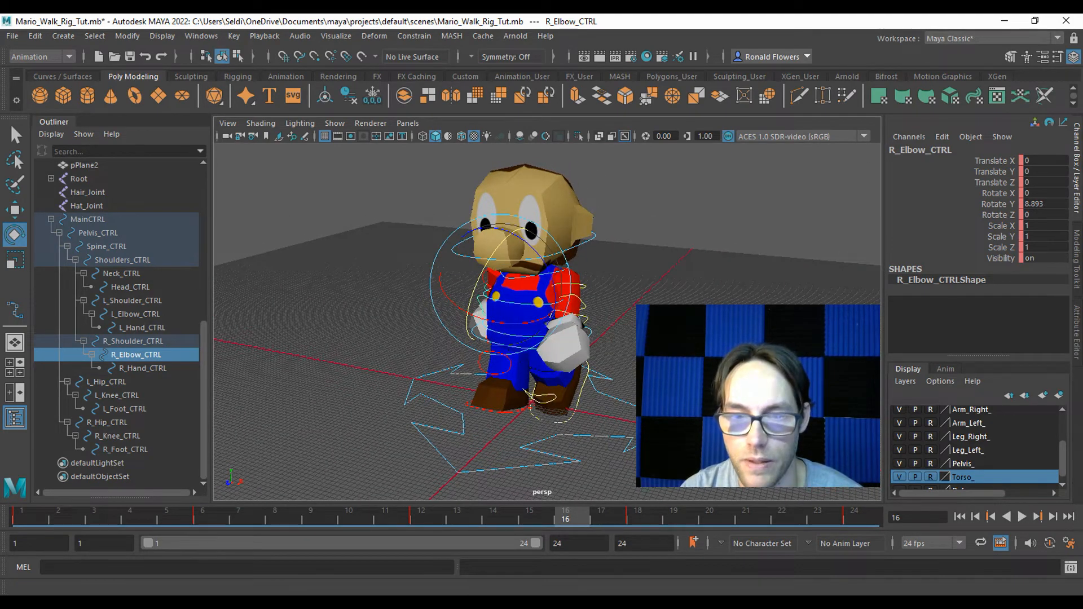
{"action": "key", "text": "alt+Tab"}
{"action": "scroll", "coordinate": [471, 456], "scroll_direction": "down", "scroll_amount": 15}
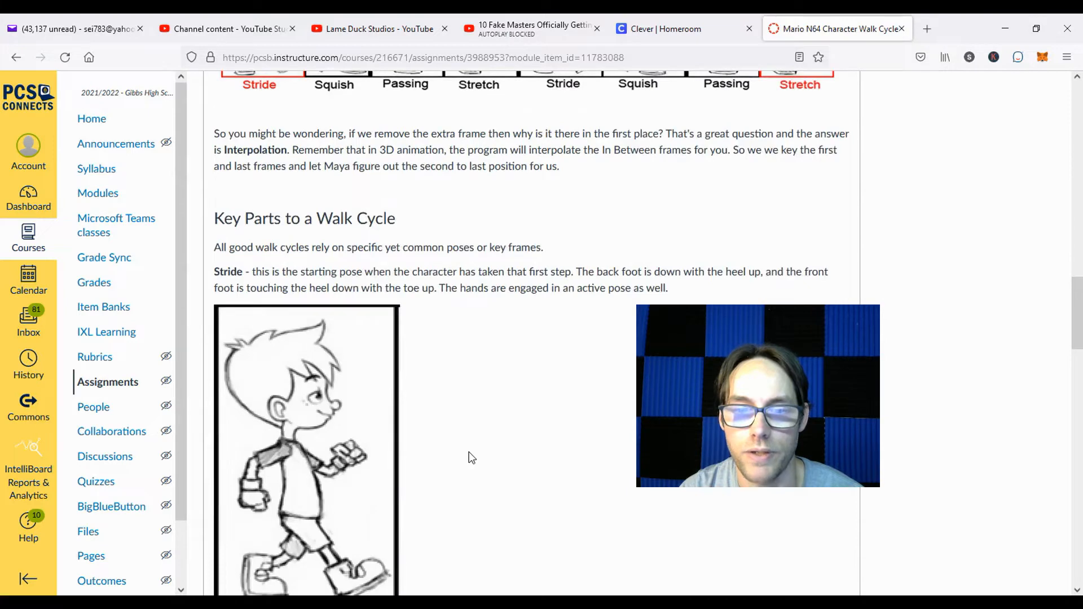
{"action": "scroll", "coordinate": [472, 457], "scroll_direction": "down", "scroll_amount": 3}
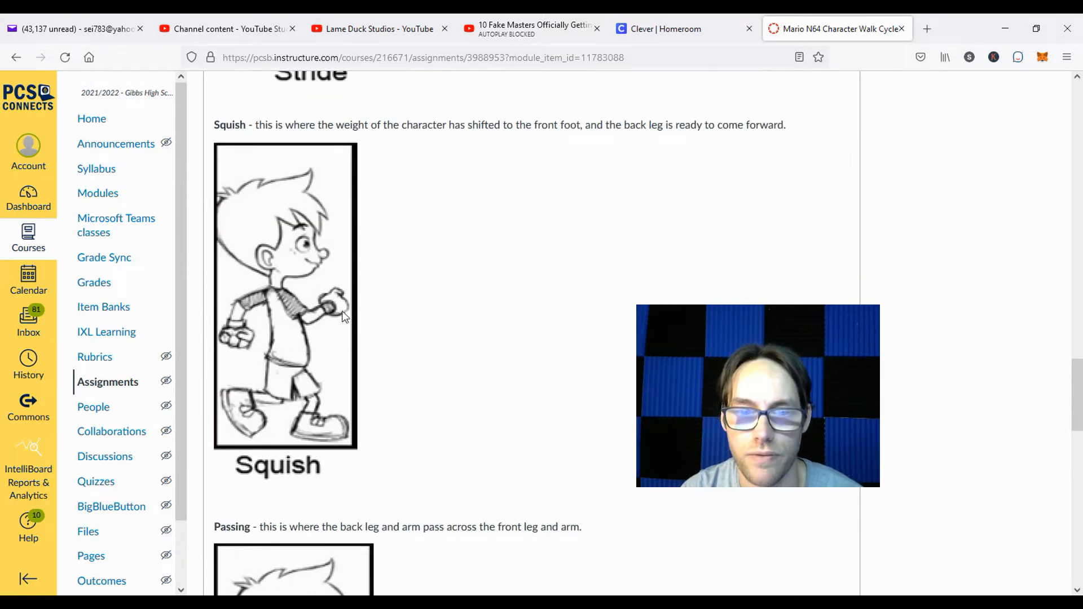
{"action": "scroll", "coordinate": [390, 415], "scroll_direction": "down", "scroll_amount": 4}
{"action": "scroll", "coordinate": [388, 414], "scroll_direction": "up", "scroll_amount": 10}
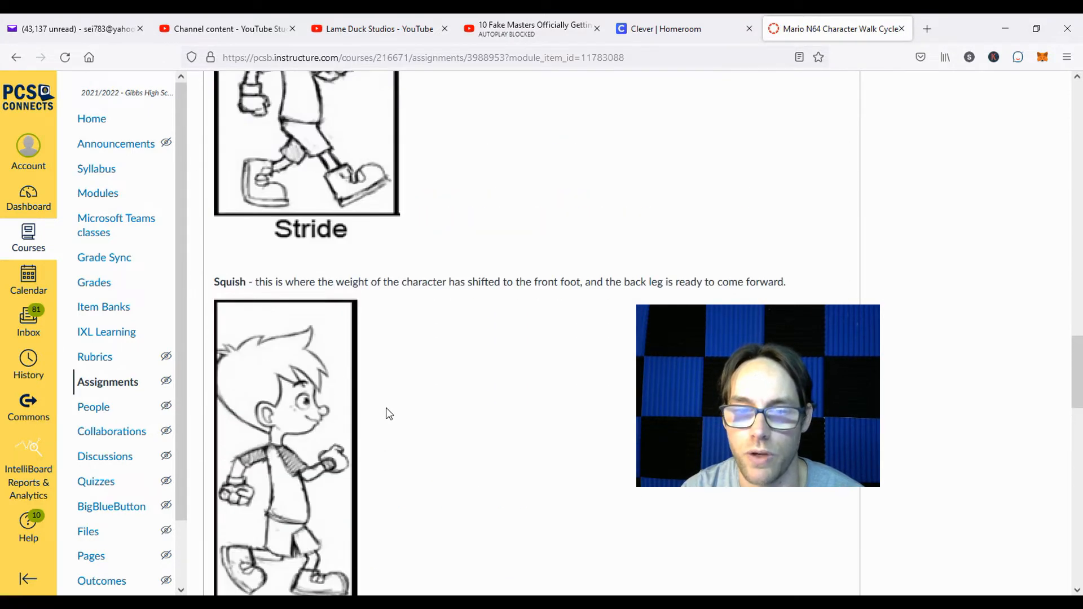
{"action": "scroll", "coordinate": [345, 254], "scroll_direction": "down", "scroll_amount": 15}
{"action": "scroll", "coordinate": [351, 365], "scroll_direction": "up", "scroll_amount": 11}
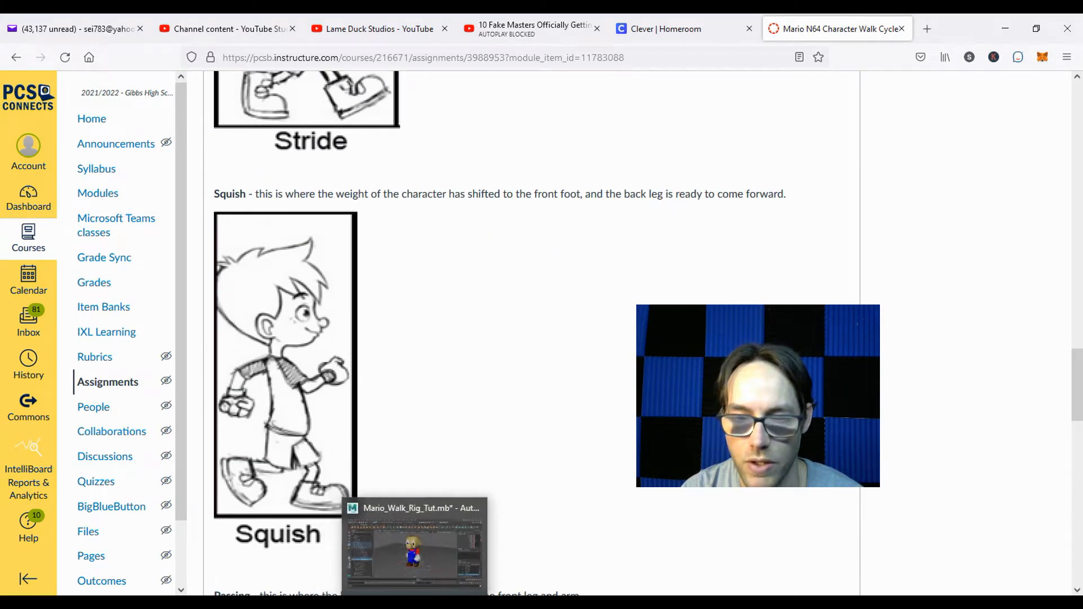
Step: Switch back to Maya, show the side view, check the stride pose on frame 1, and go to frame 3
{"action": "left_click", "coordinate": [421, 544]}
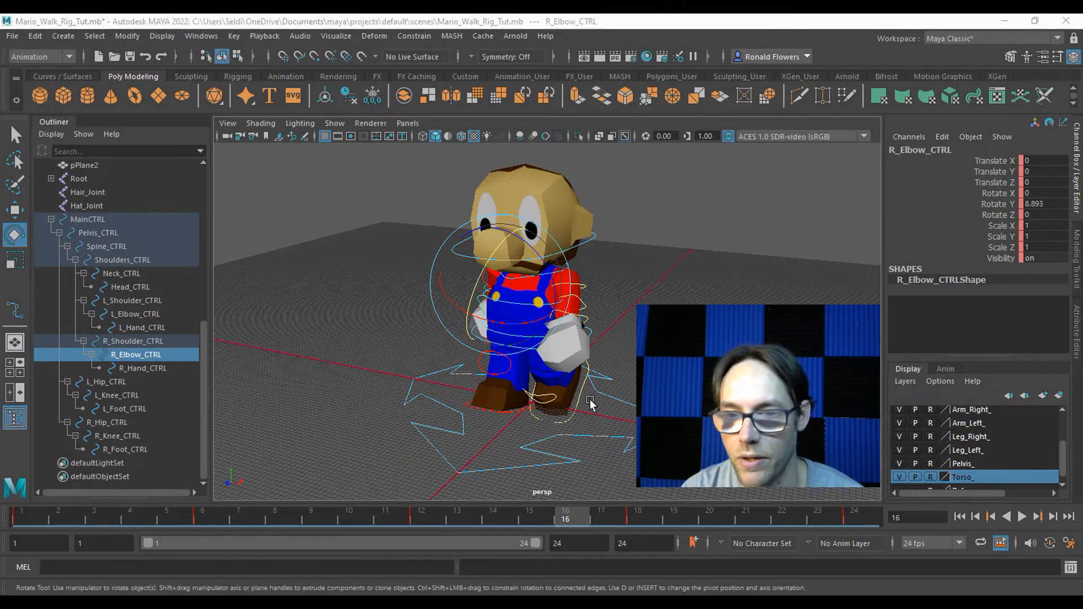
{"action": "key", "text": "space"}
{"action": "key", "text": "space"}
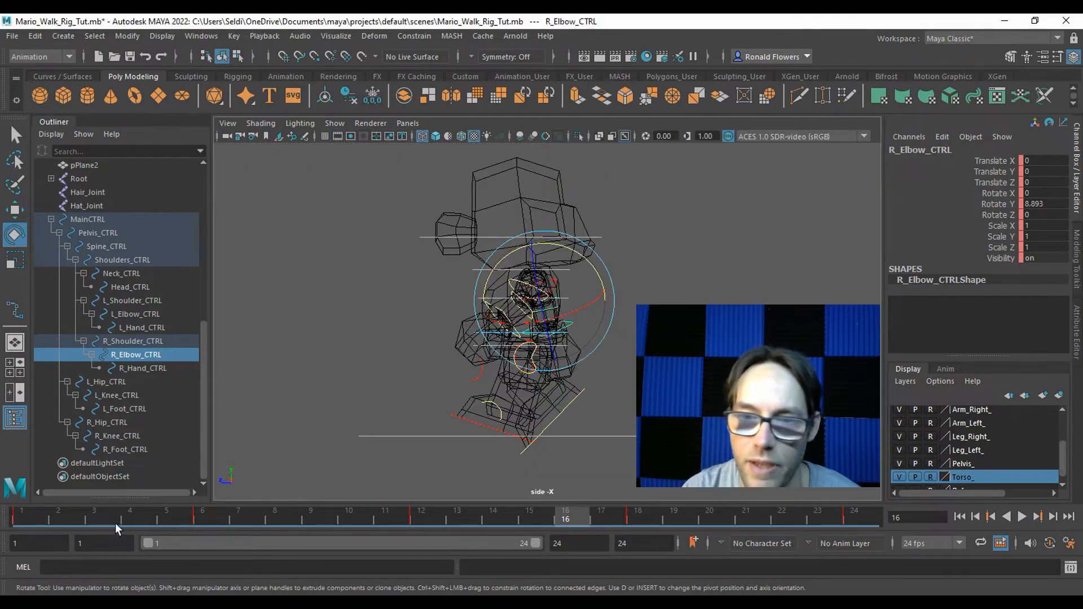
{"action": "left_click", "coordinate": [35, 512]}
{"action": "key", "text": "q"}
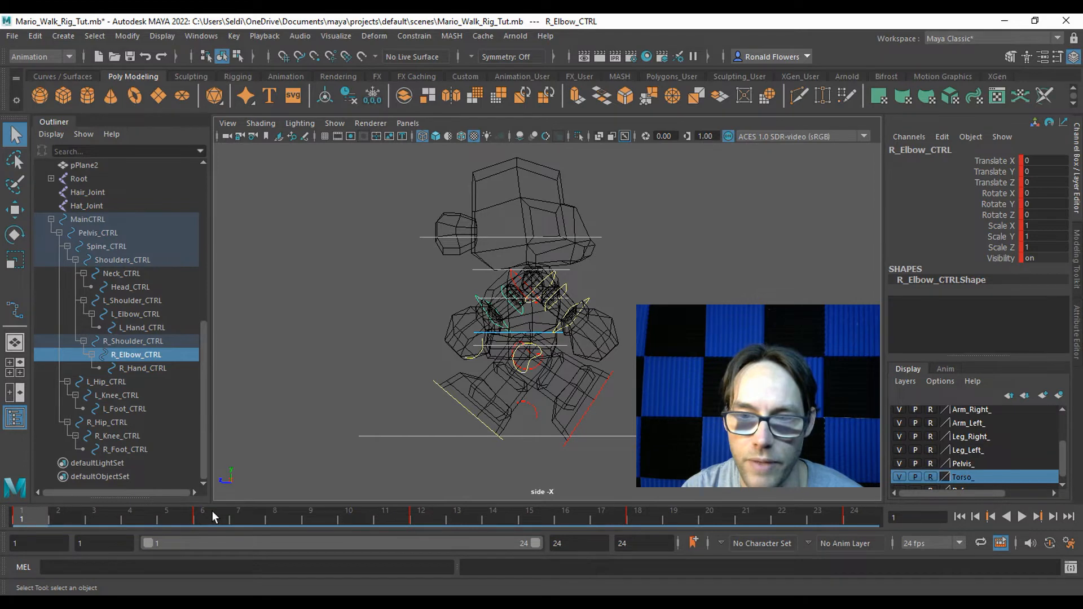
{"action": "left_click", "coordinate": [212, 511]}
{"action": "left_click", "coordinate": [22, 513]}
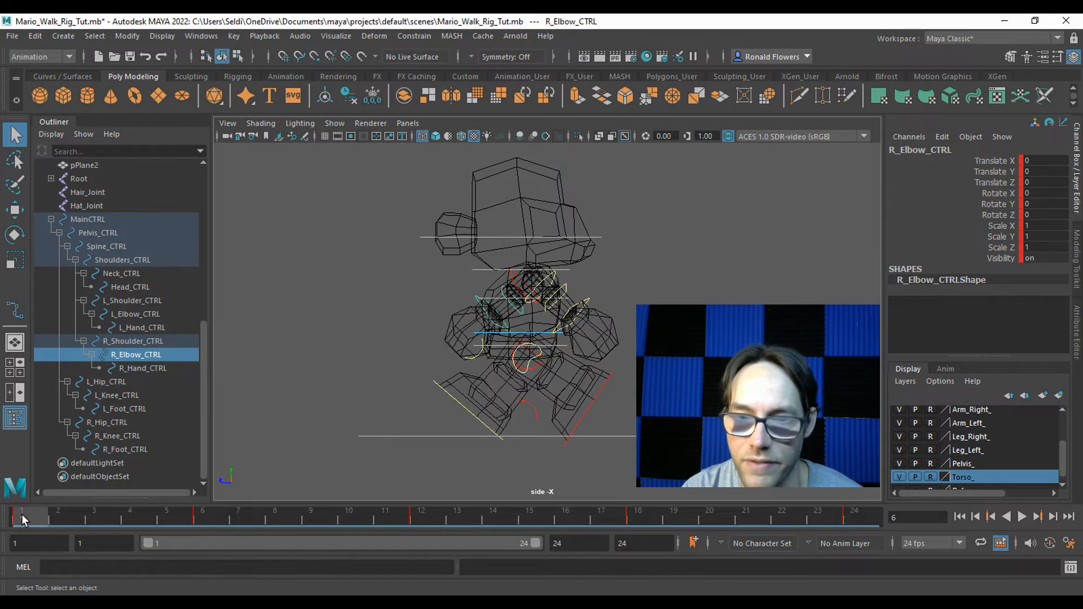
{"action": "mouse_move", "coordinate": [27, 514]}
{"action": "left_mouse_down"}
{"action": "mouse_move", "coordinate": [182, 512]}
{"action": "mouse_move", "coordinate": [43, 510]}
{"action": "left_mouse_up"}
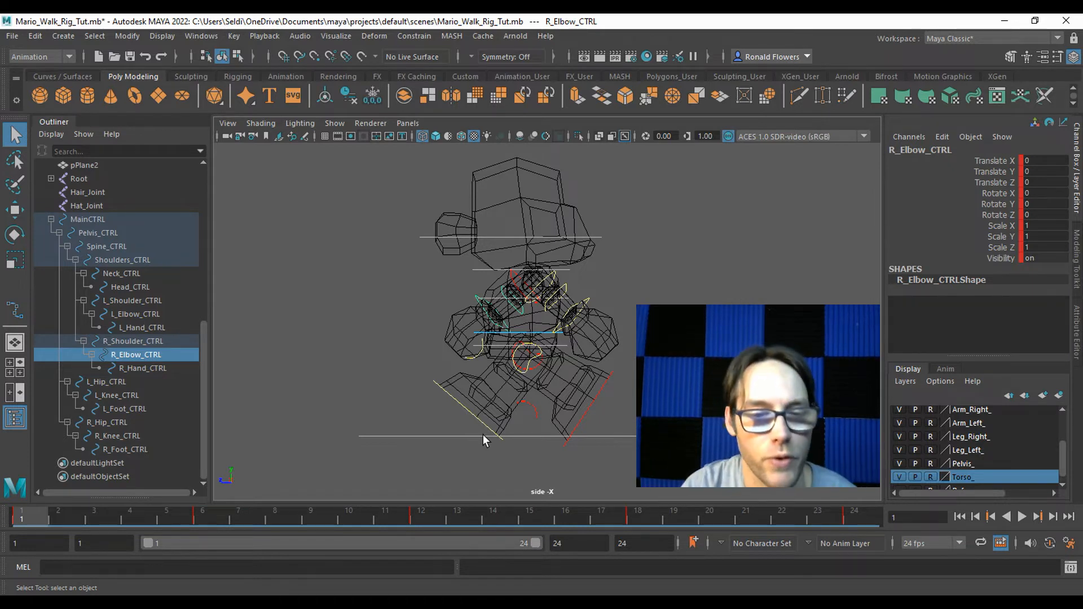
{"action": "left_click_drag", "start_coordinate": [24, 517], "coordinate": [95, 520]}
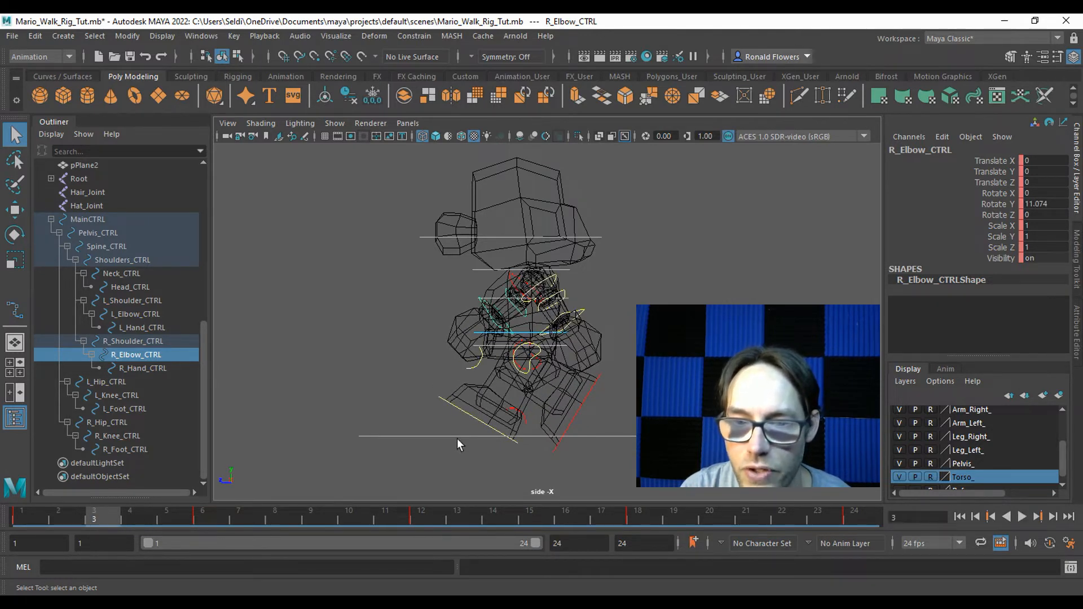
Step: Rotate L_Foot_CTRL to about 30 degrees in X on frame 3 so the left foot is level, and key it
{"action": "scroll", "coordinate": [458, 449], "scroll_direction": "up", "scroll_amount": 8}
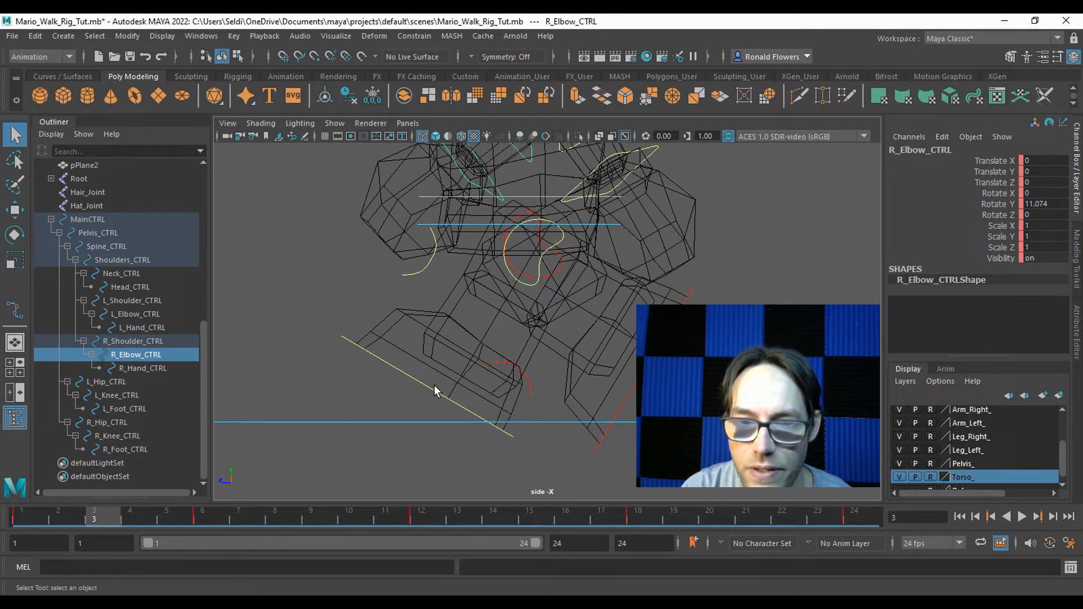
{"action": "left_click", "coordinate": [424, 387]}
{"action": "key", "text": "e"}
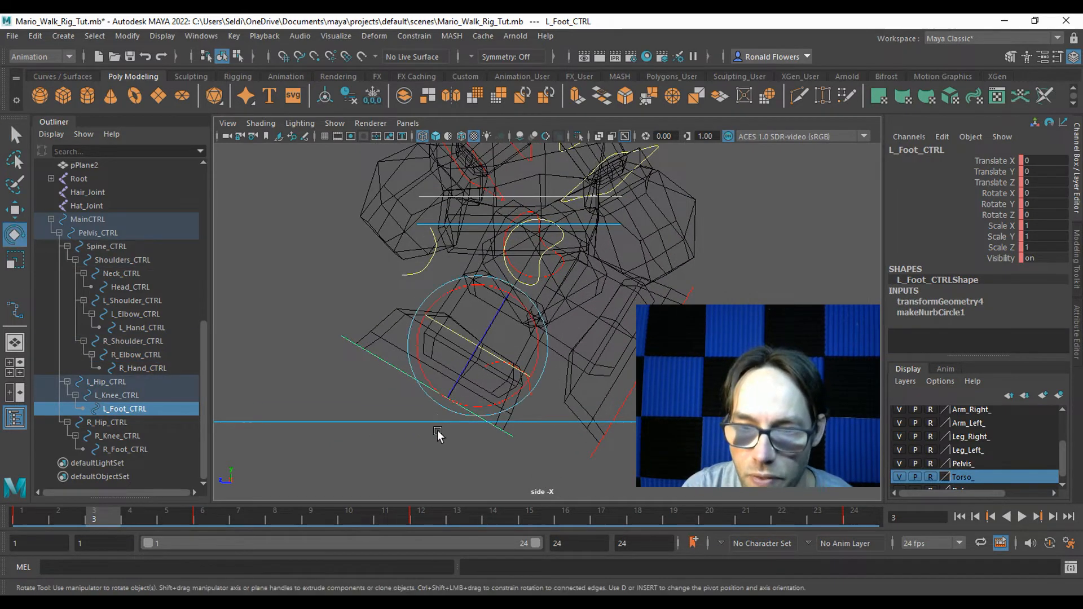
{"action": "left_click_drag", "start_coordinate": [472, 411], "coordinate": [501, 407]}
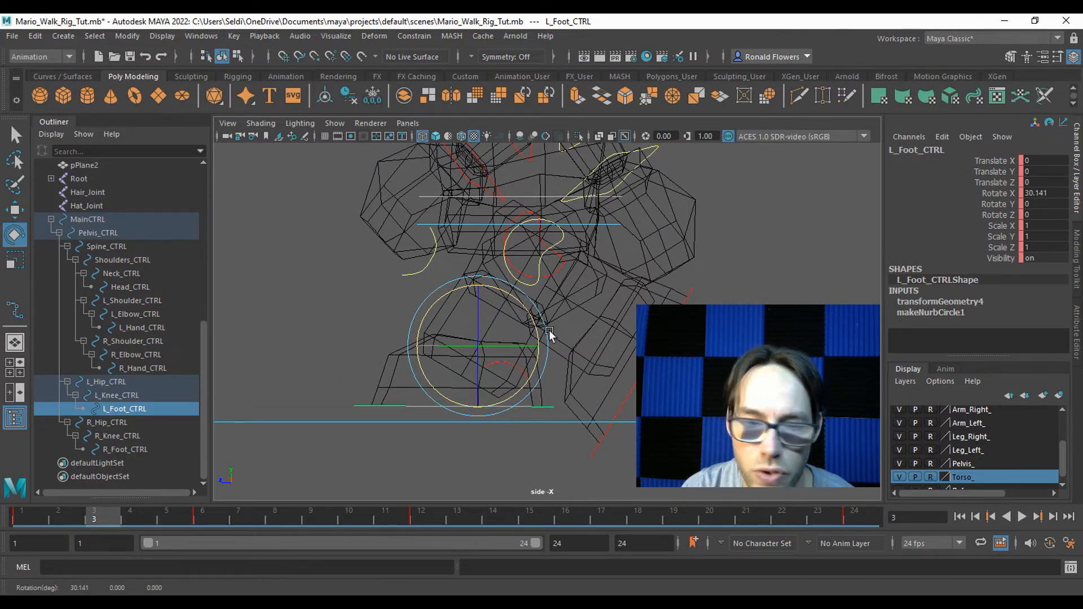
{"action": "key", "text": "s"}
{"action": "left_click_drag", "start_coordinate": [87, 516], "coordinate": [111, 519]}
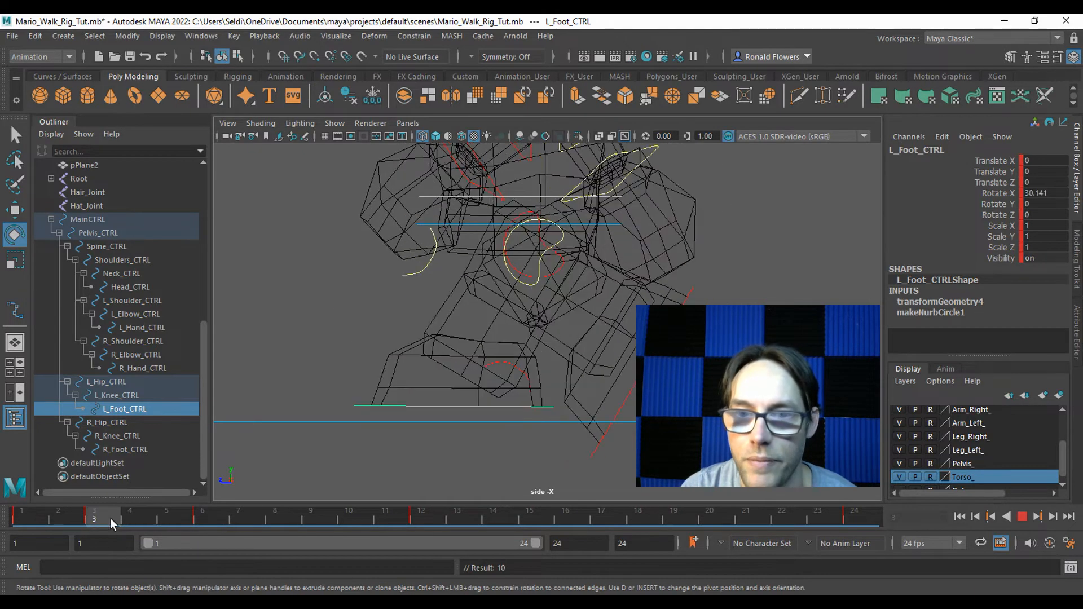
Step: Lower Pelvis_CTRL to about -3.84 in Translate Y on frame 3 so the left foot meets the ground line, and key it
{"action": "left_click", "coordinate": [275, 364]}
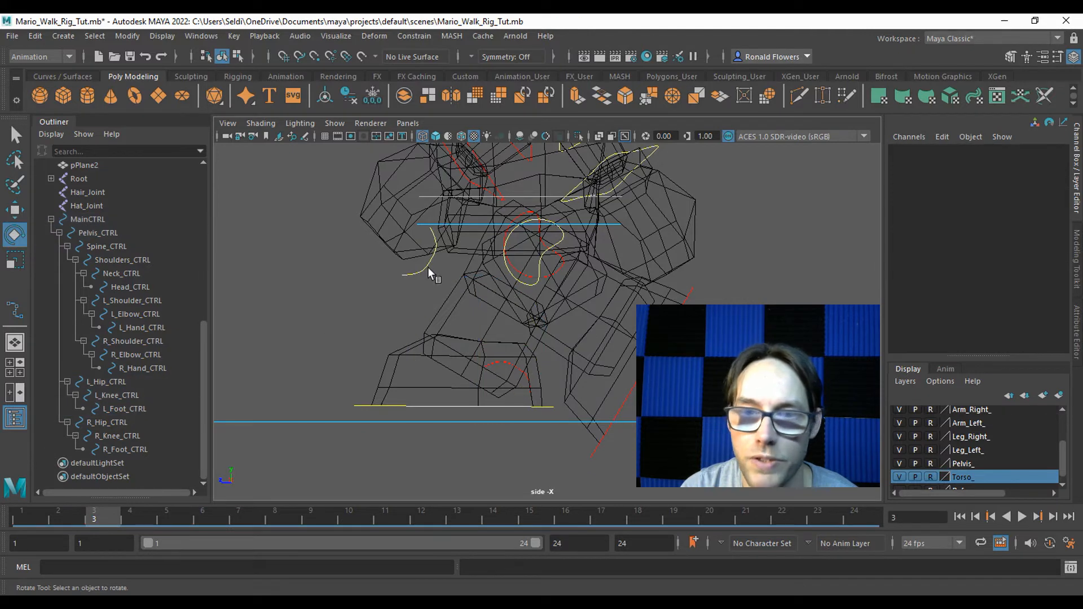
{"action": "left_click", "coordinate": [453, 223]}
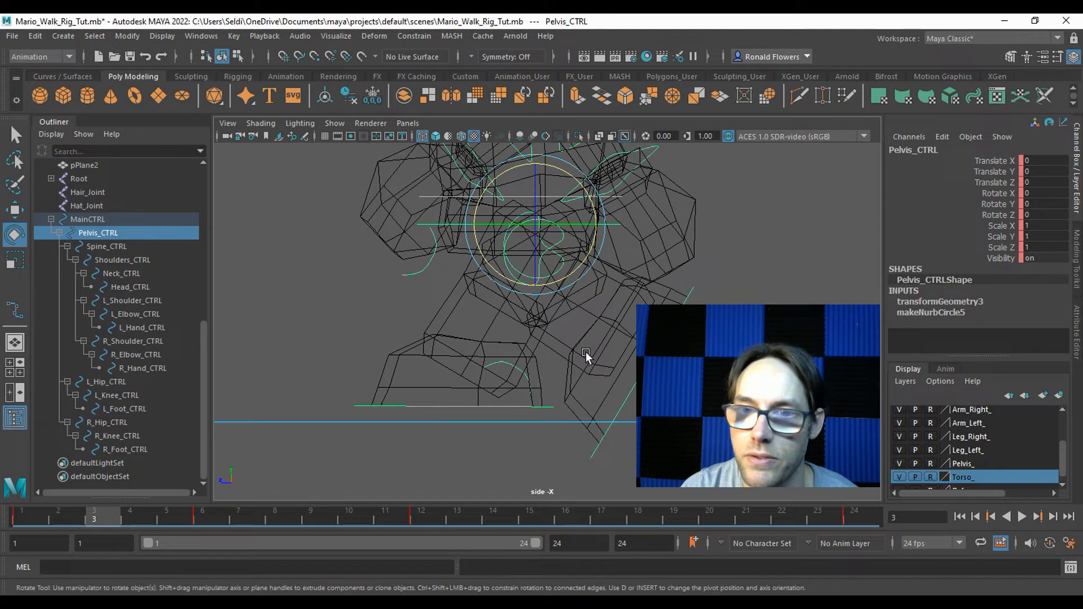
{"action": "key", "text": "w"}
{"action": "left_click_drag", "start_coordinate": [537, 166], "coordinate": [533, 179]}
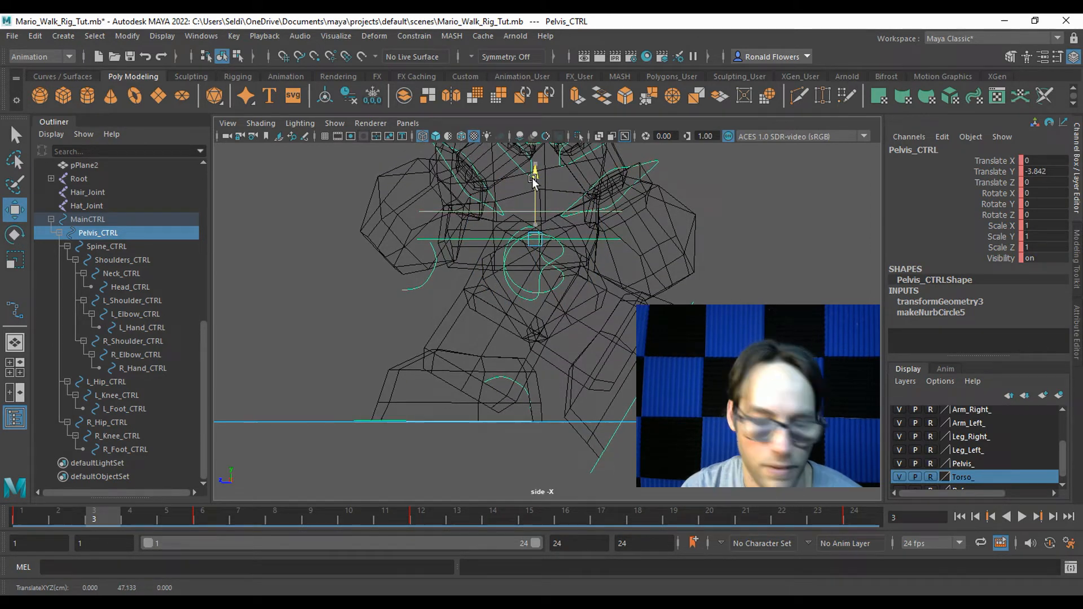
{"action": "key", "text": "s"}
{"action": "left_click_drag", "start_coordinate": [55, 512], "coordinate": [91, 512]}
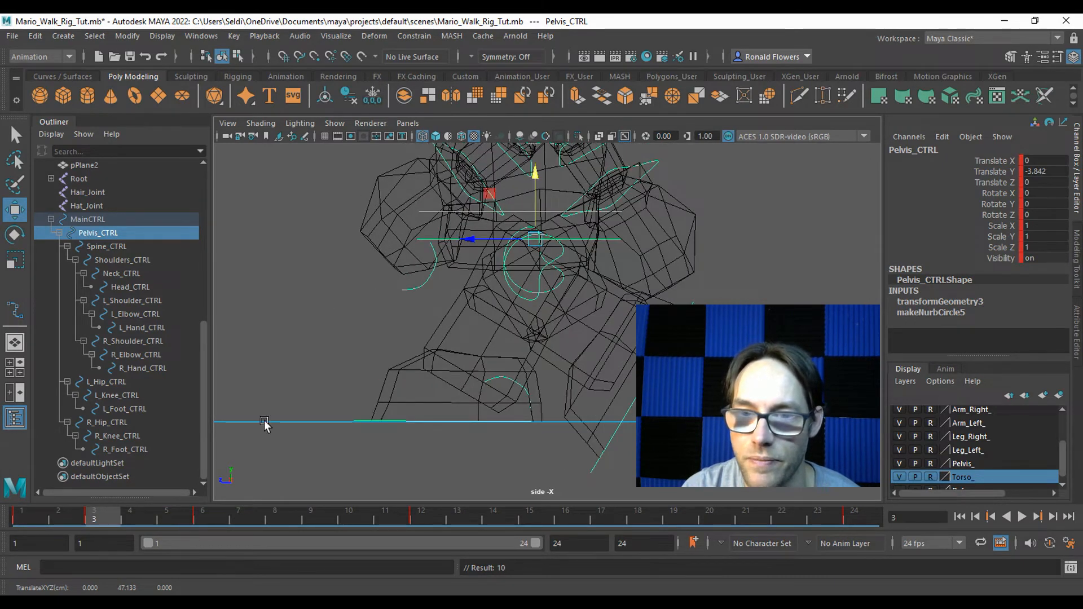
Step: Play the walk in the side view with the whole character in view, and stop playback
{"action": "scroll", "coordinate": [448, 395], "scroll_direction": "down", "scroll_amount": 2}
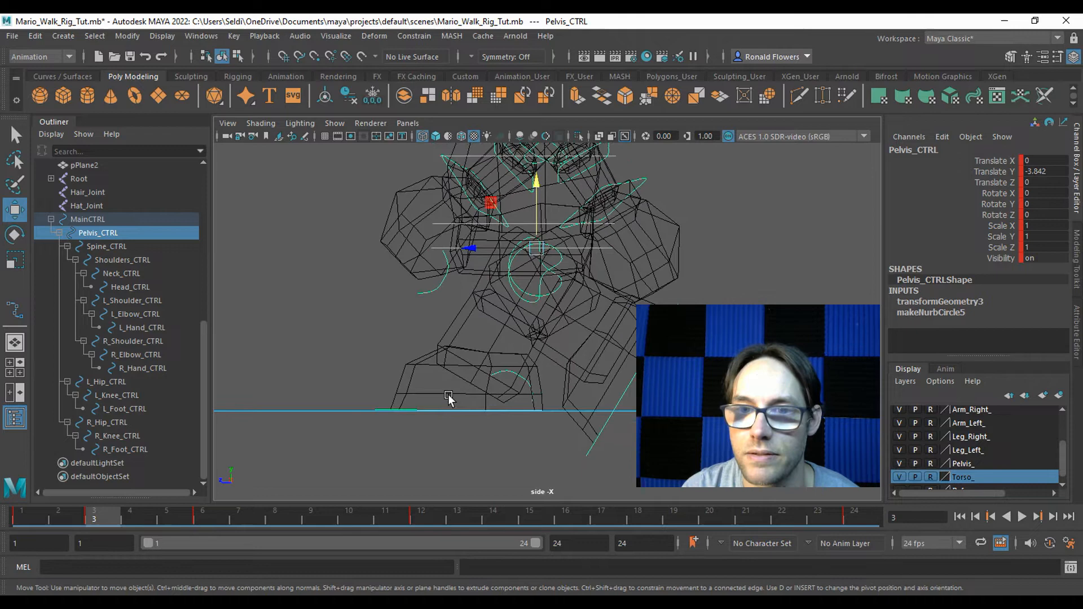
{"action": "middle_click_drag", "start_coordinate": [383, 326], "coordinate": [366, 404], "text": "alt"}
{"action": "scroll", "coordinate": [388, 359], "scroll_direction": "down", "scroll_amount": 2}
{"action": "scroll", "coordinate": [390, 354], "scroll_direction": "down", "scroll_amount": 2}
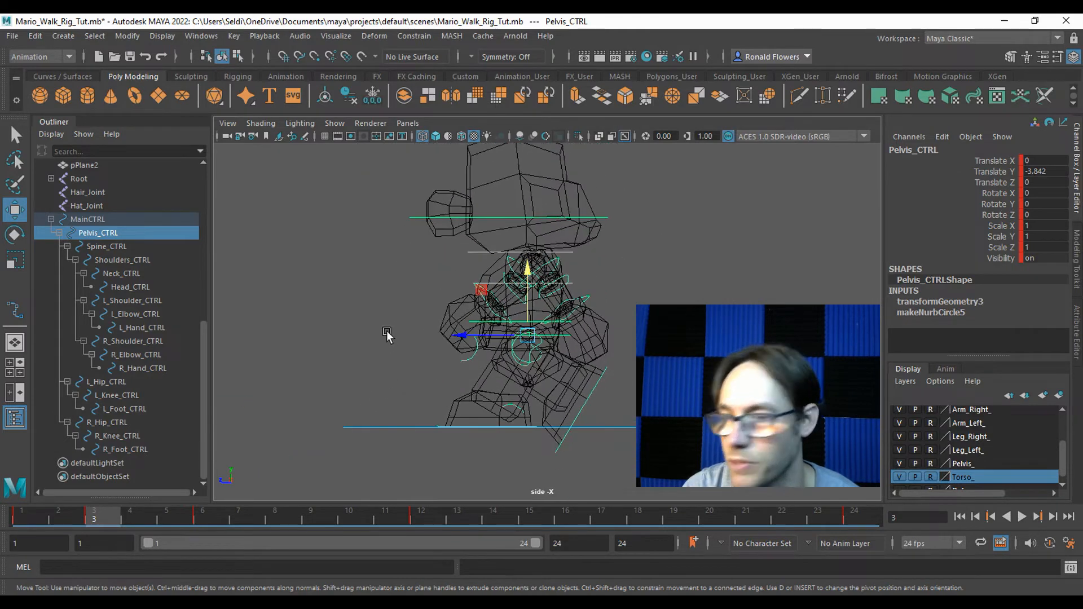
{"action": "middle_click_drag", "start_coordinate": [387, 335], "coordinate": [373, 359], "text": "alt"}
{"action": "left_click", "coordinate": [1021, 517]}
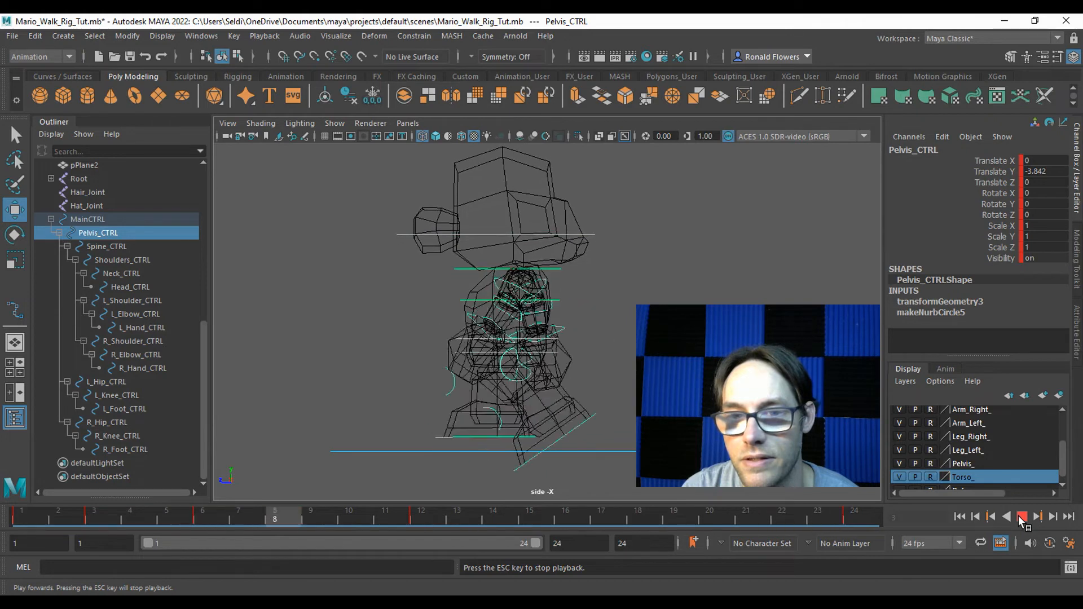
{"action": "left_click", "coordinate": [1021, 517]}
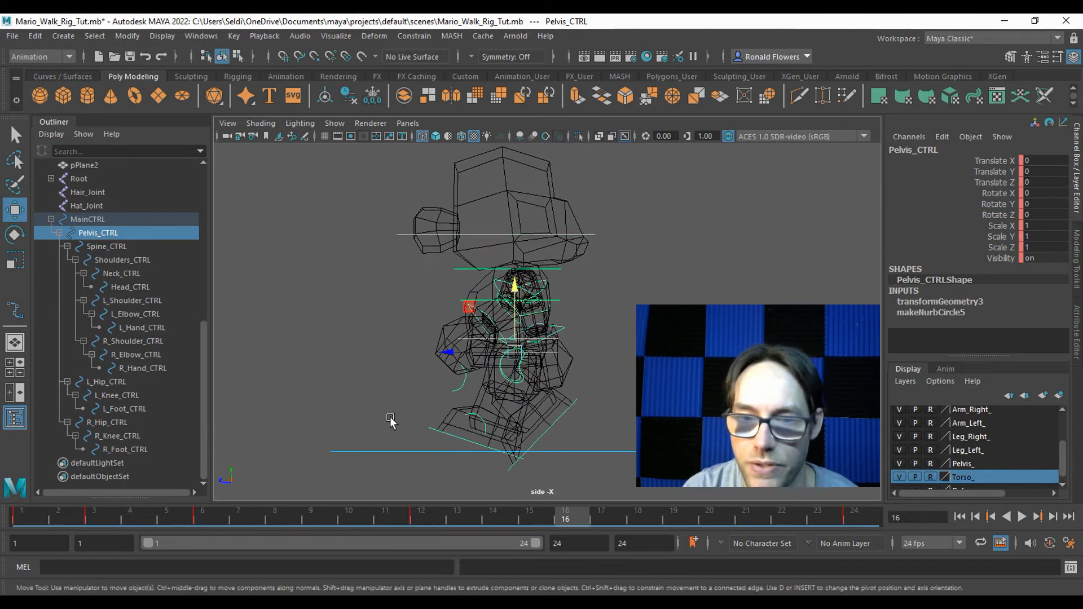
Step: Return to frame 3 and raise Pelvis_CTRL to about -1.43 in Translate Y
{"action": "scroll", "coordinate": [391, 420], "scroll_direction": "up", "scroll_amount": 2}
{"action": "middle_click_drag", "start_coordinate": [387, 413], "coordinate": [393, 318], "text": "alt"}
{"action": "left_click", "coordinate": [102, 524]}
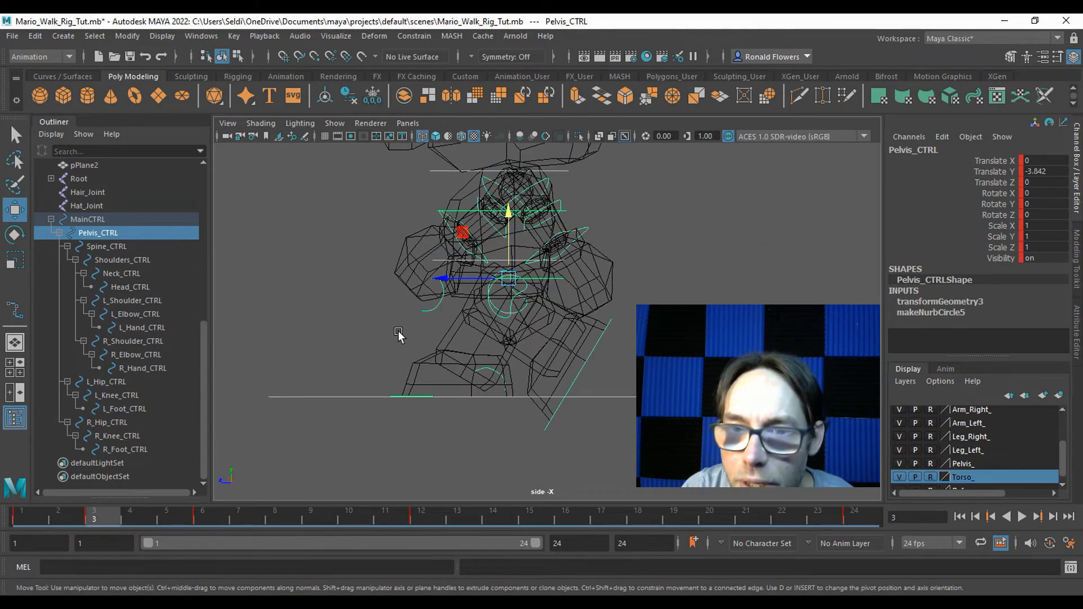
{"action": "left_click_drag", "start_coordinate": [506, 219], "coordinate": [507, 217]}
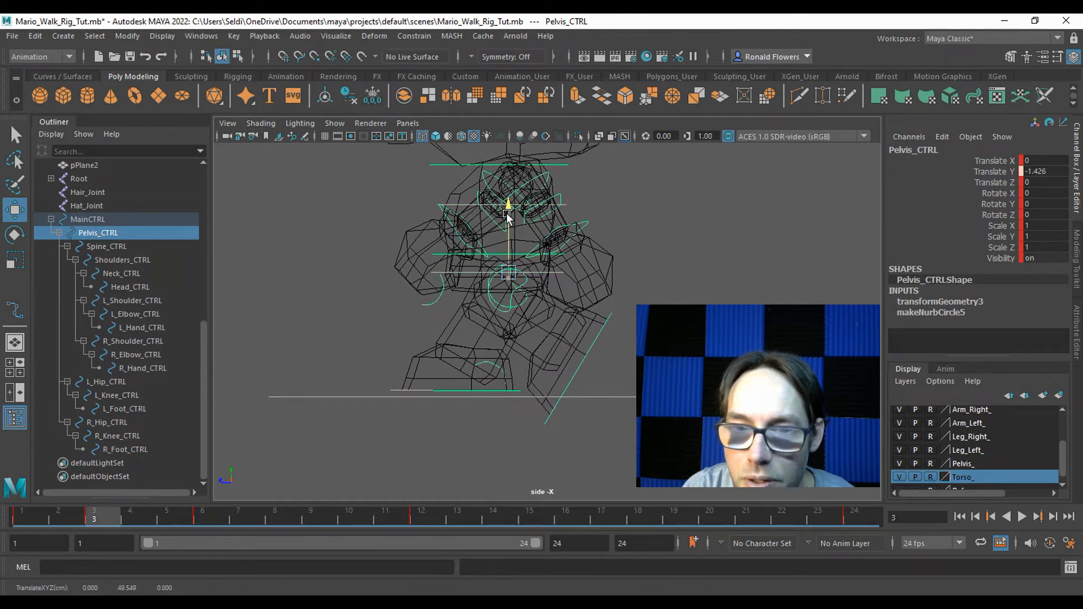
Step: Plant the left foot flat on the ground on frame 3, rotating L_Hip_CTRL to about -18.6 and L_Foot_CTRL to about 18.5 degrees in X
{"action": "scroll", "coordinate": [466, 327], "scroll_direction": "up", "scroll_amount": 3}
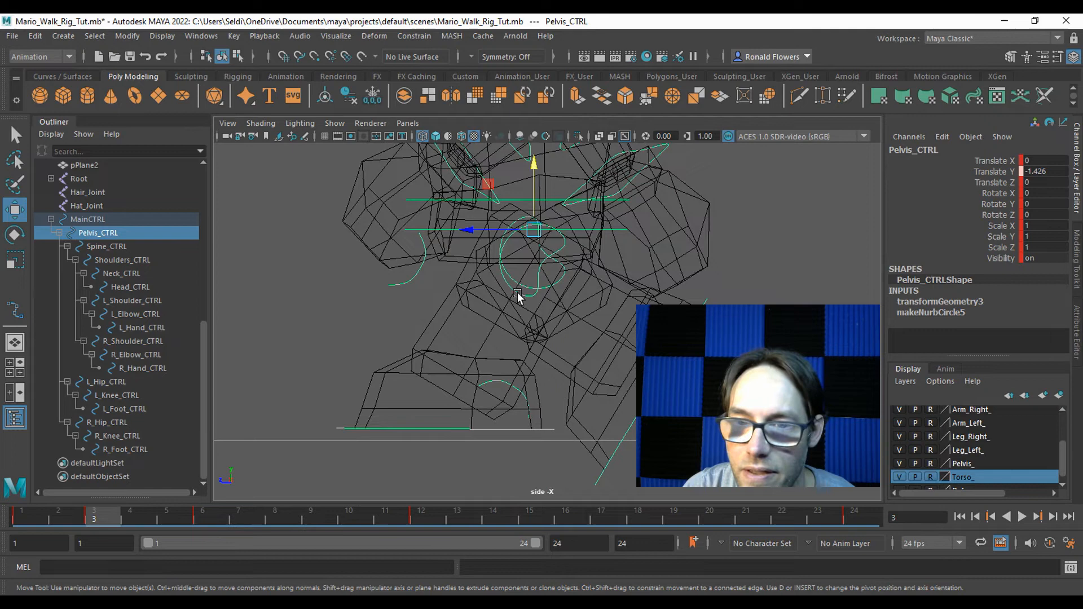
{"action": "left_click", "coordinate": [517, 293]}
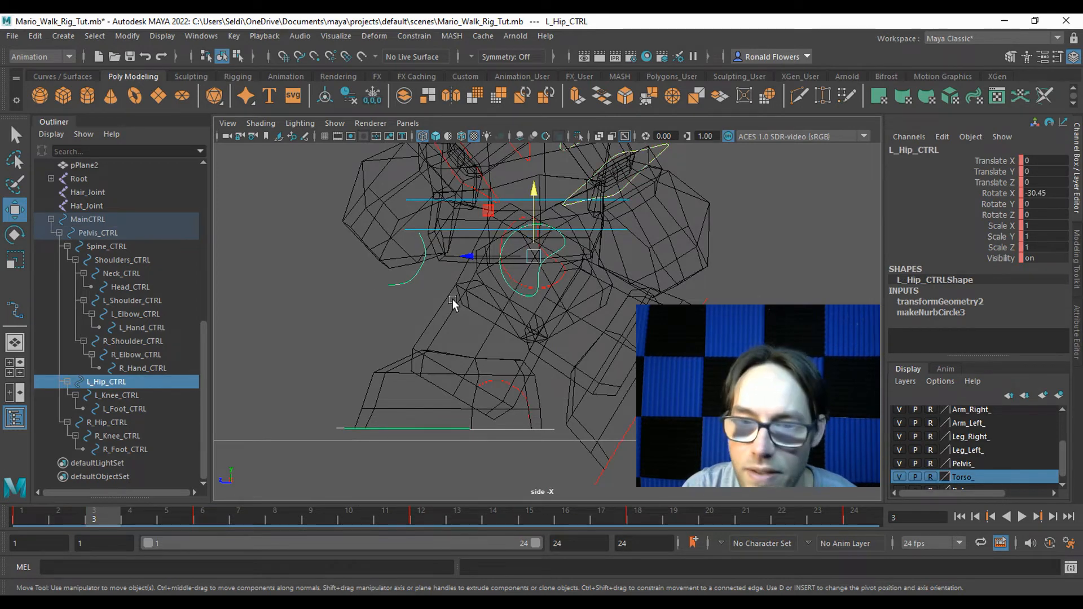
{"action": "key", "text": "e"}
{"action": "left_click_drag", "start_coordinate": [488, 291], "coordinate": [498, 302]}
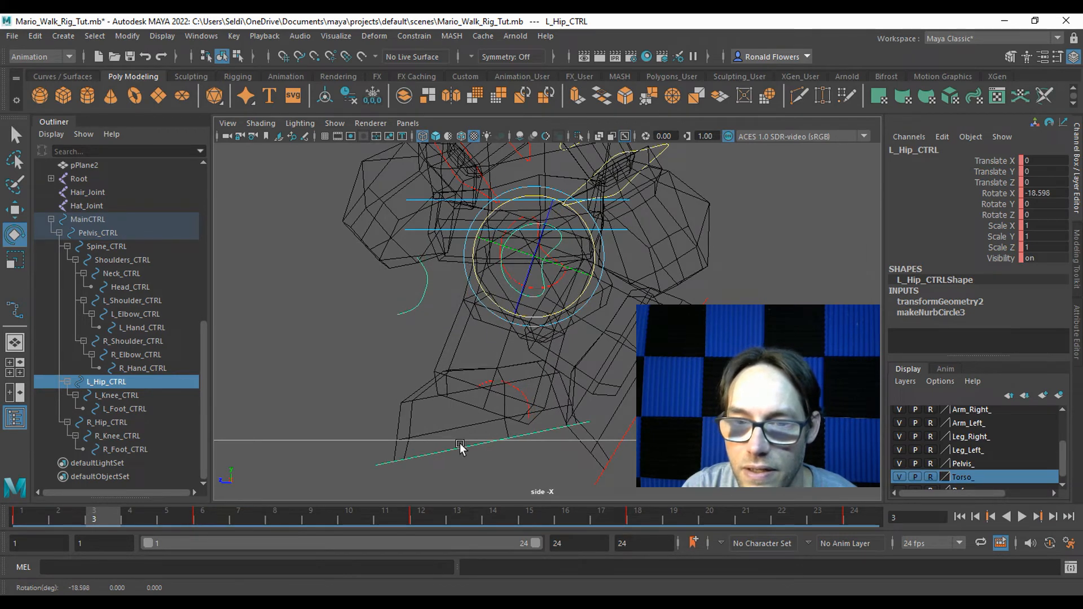
{"action": "left_click", "coordinate": [443, 457]}
{"action": "left_click_drag", "start_coordinate": [459, 442], "coordinate": [460, 418]}
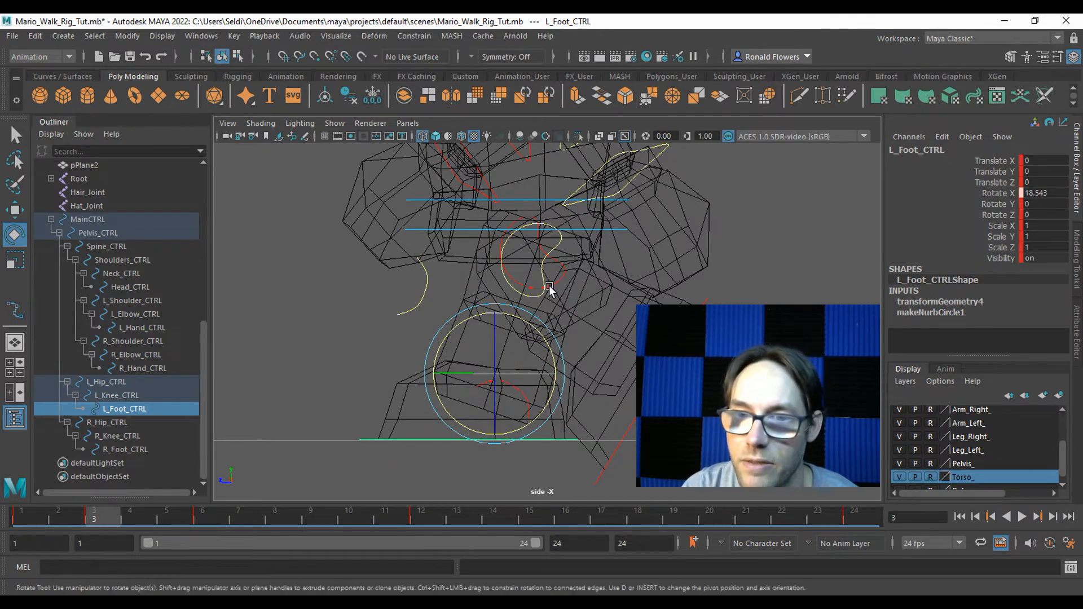
Step: Key the rotations of L_Hip_CTRL and L_Foot_CTRL on frame 3
{"action": "left_click", "coordinate": [560, 237]}
{"action": "key", "text": "s"}
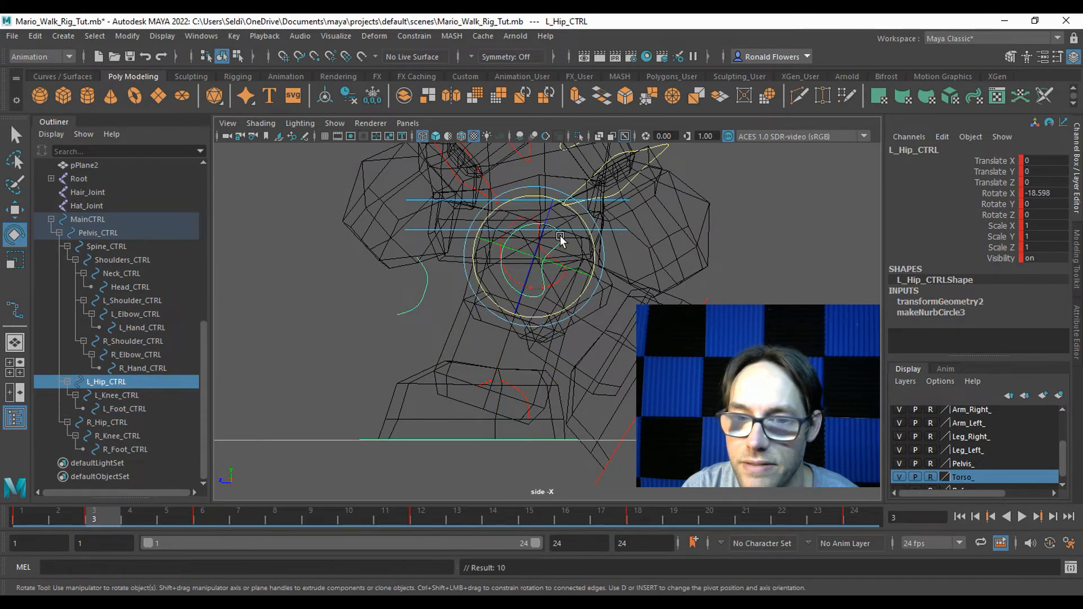
{"action": "left_click", "coordinate": [390, 345]}
{"action": "left_click", "coordinate": [437, 438]}
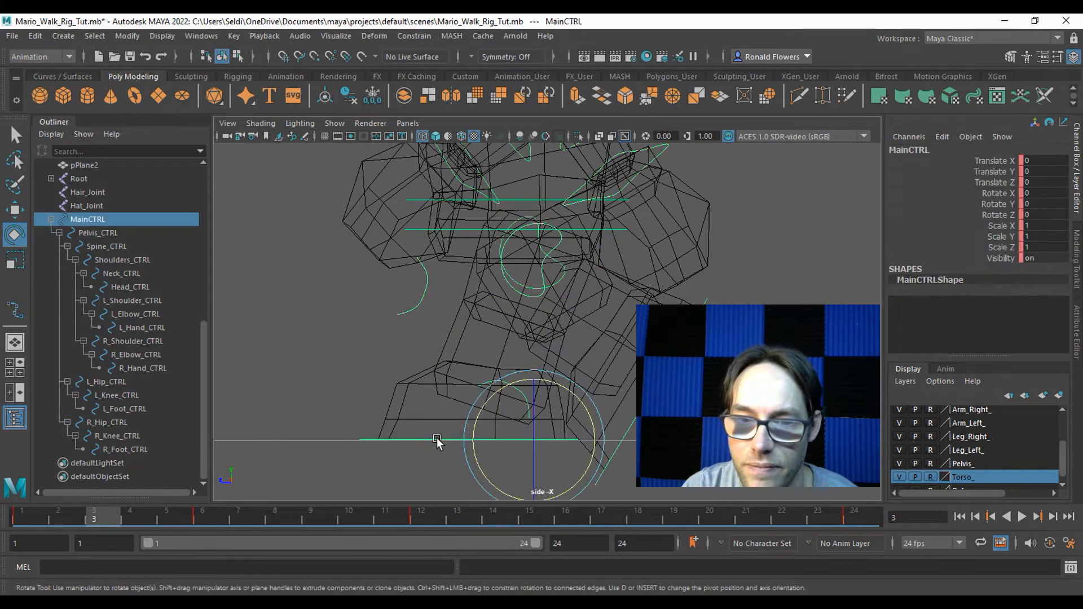
{"action": "left_click", "coordinate": [367, 431]}
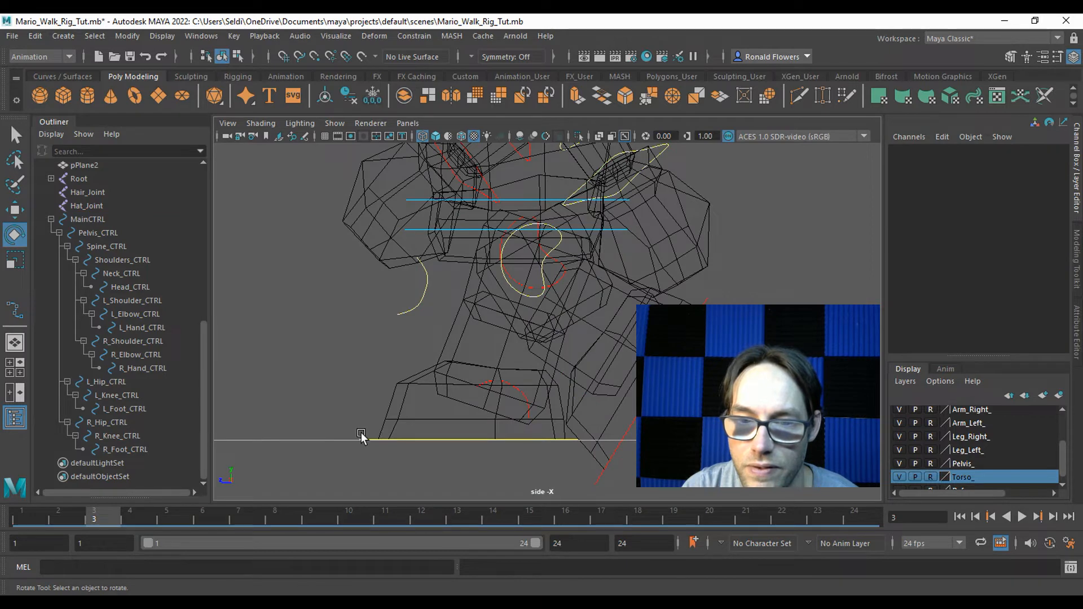
{"action": "left_click", "coordinate": [362, 439]}
{"action": "key", "text": "s"}
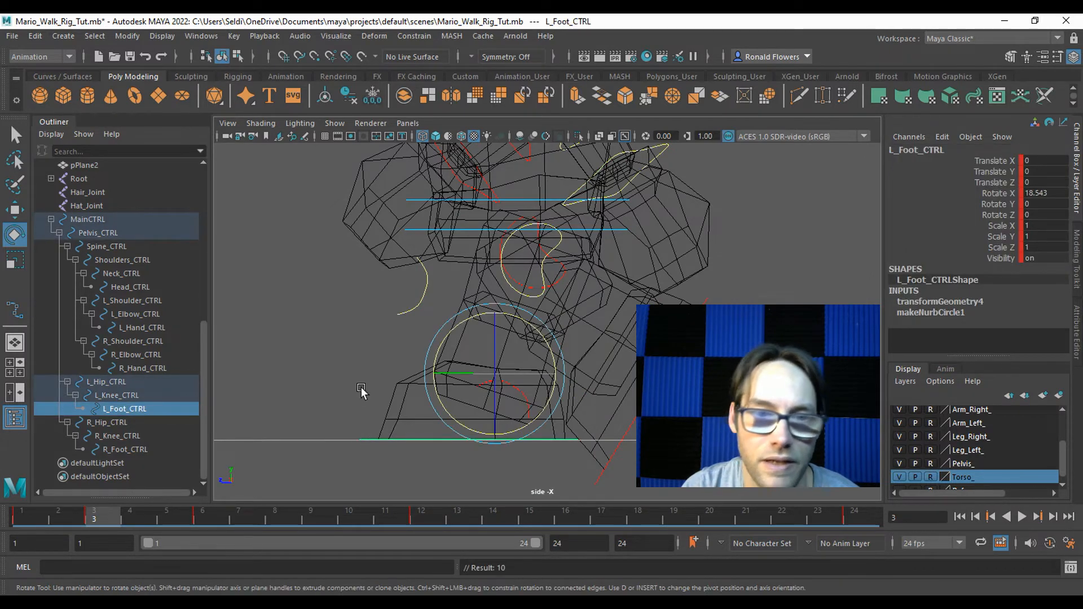
Step: Key every control from MainCTRL through R_Foot_CTRL on frame 3 to store the Squish pose
{"action": "left_click", "coordinate": [110, 218]}
{"action": "left_click", "coordinate": [106, 447], "text": "shift"}
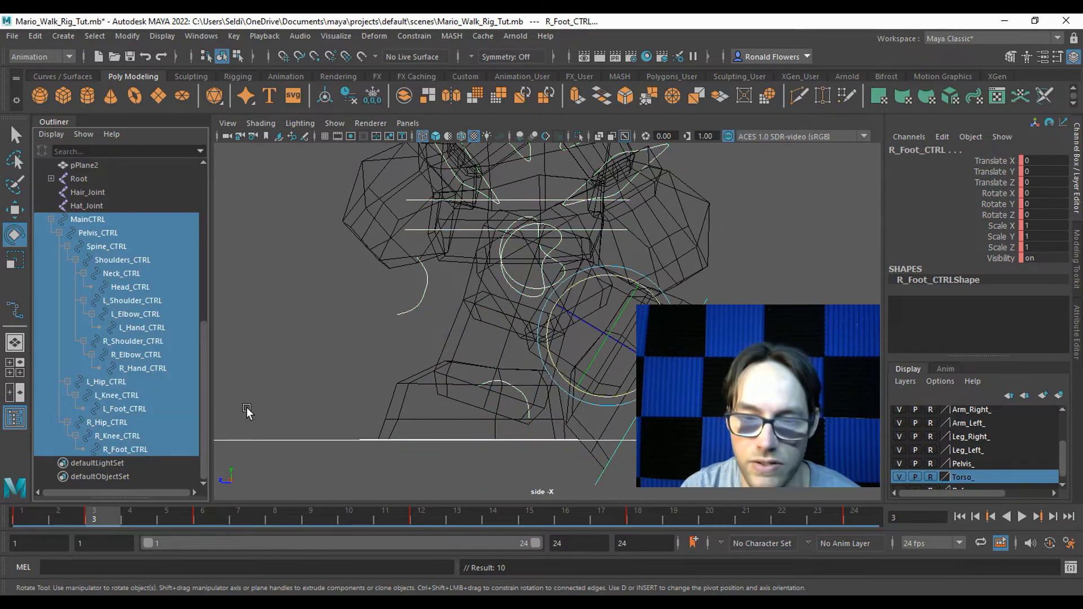
{"action": "key", "text": "s"}
Step: Review the Squish pose against frame 1 in the side view, play the walk in perspective, and stop playback
{"action": "mouse_move", "coordinate": [40, 513]}
{"action": "left_mouse_down"}
{"action": "mouse_move", "coordinate": [269, 517]}
{"action": "mouse_move", "coordinate": [36, 495]}
{"action": "mouse_move", "coordinate": [122, 503]}
{"action": "mouse_move", "coordinate": [104, 503]}
{"action": "left_mouse_up"}
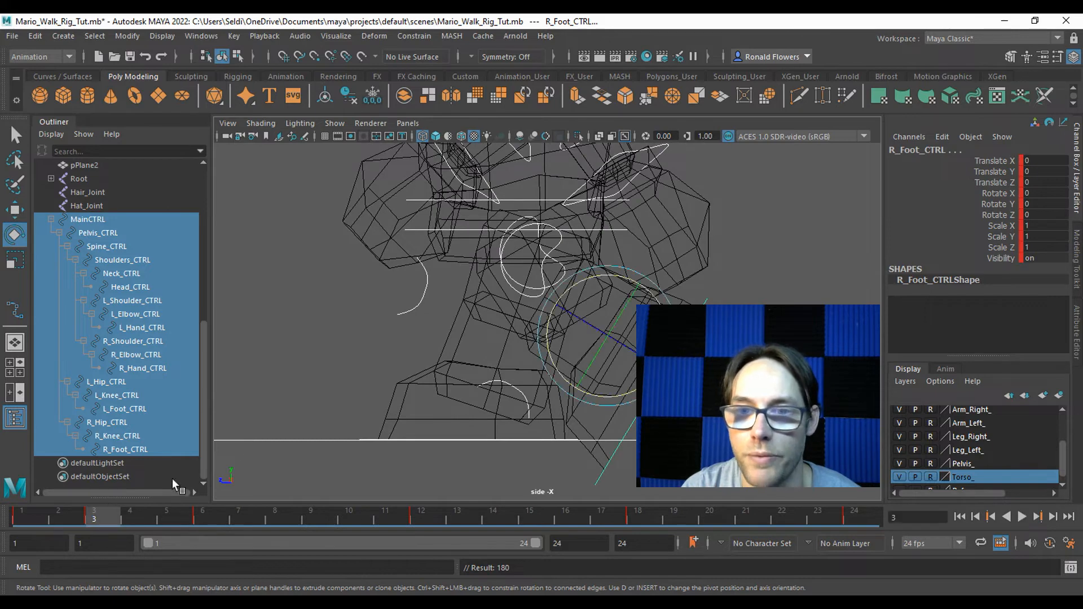
{"action": "scroll", "coordinate": [374, 380], "scroll_direction": "down", "scroll_amount": 2}
{"action": "scroll", "coordinate": [380, 314], "scroll_direction": "down", "scroll_amount": 2}
{"action": "scroll", "coordinate": [440, 293], "scroll_direction": "down", "scroll_amount": 2}
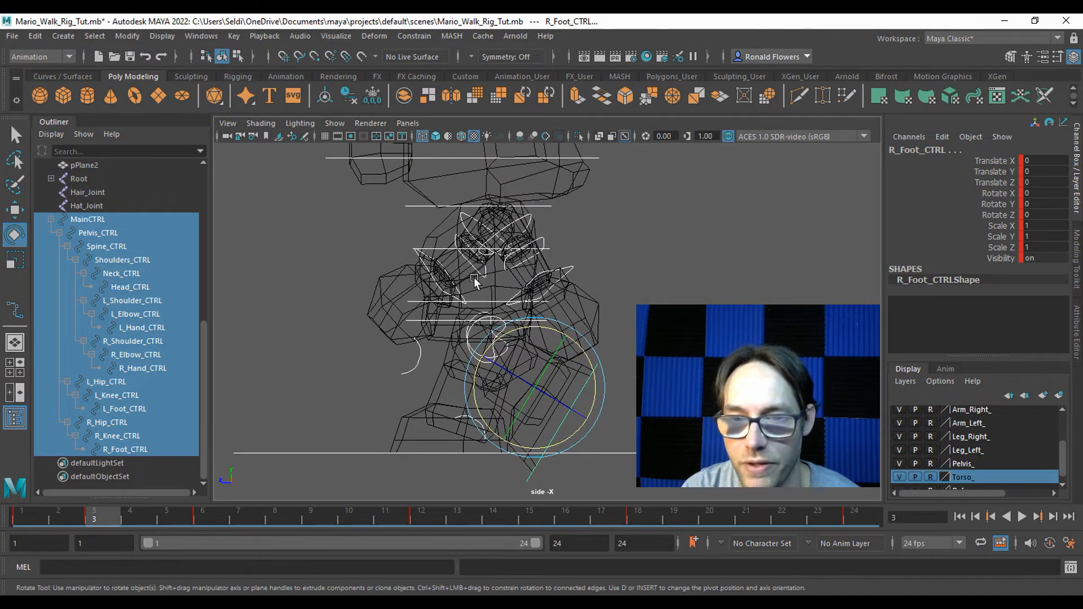
{"action": "left_click", "coordinate": [37, 513]}
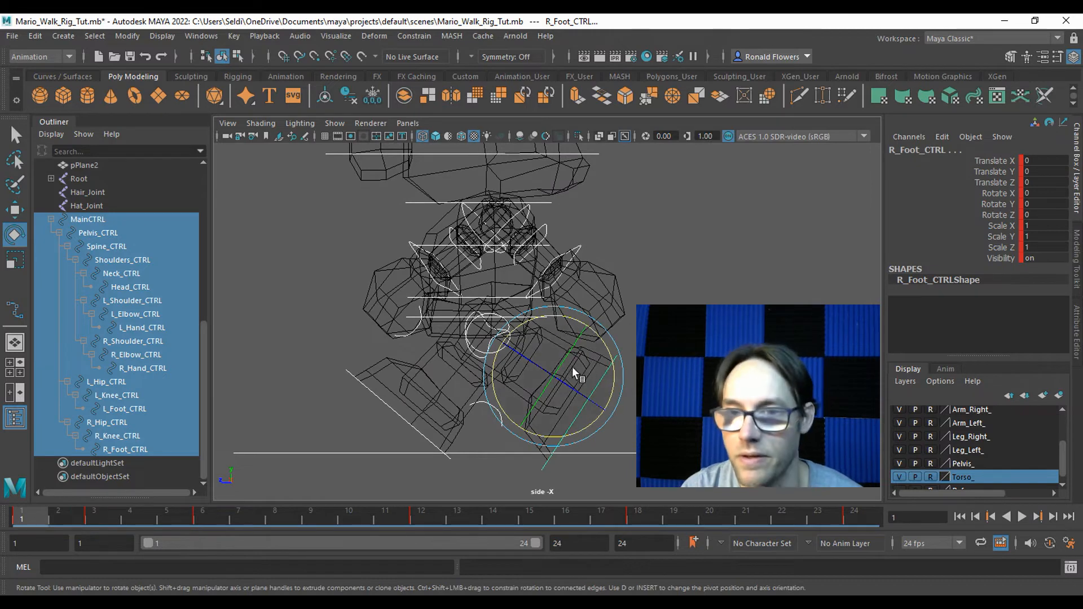
{"action": "key", "text": "space"}
{"action": "key", "text": "space"}
{"action": "key", "text": "q"}
{"action": "key", "text": "alt+v"}
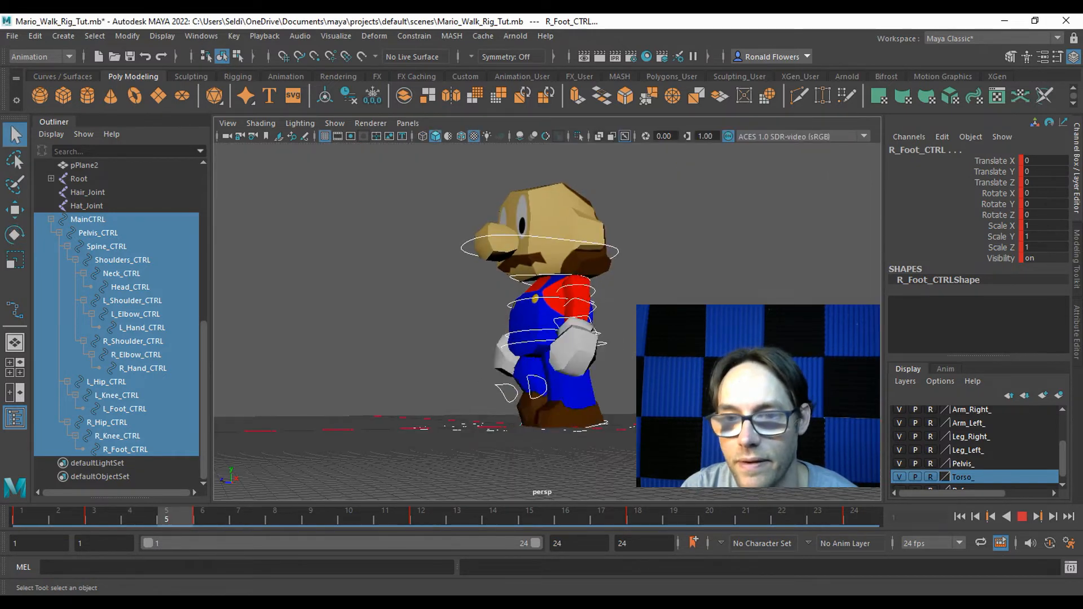
{"action": "left_click", "coordinate": [1023, 517]}
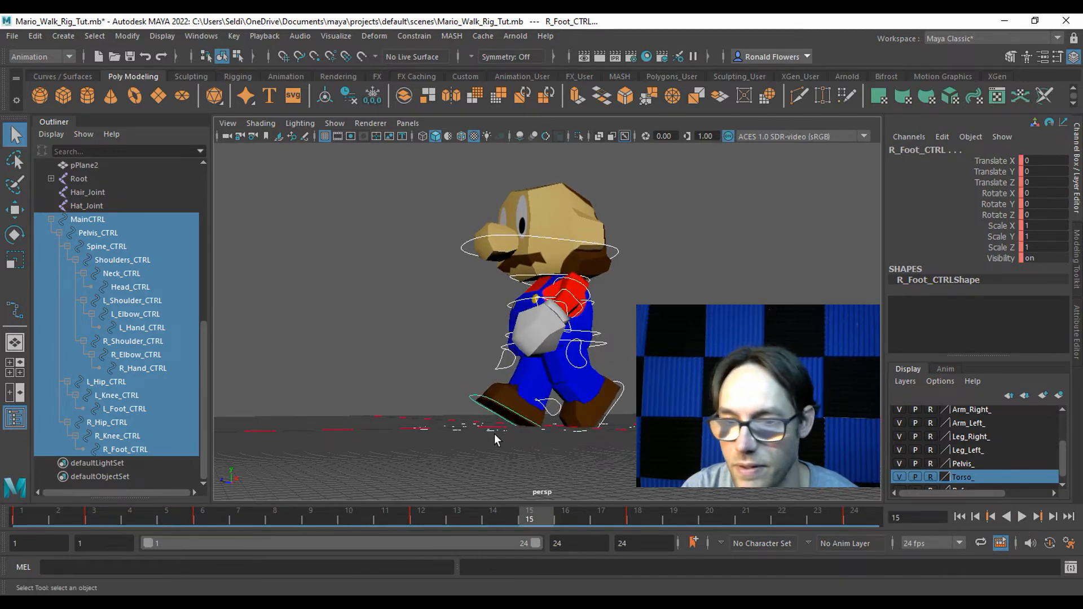
Step: Check the walk around the frame 12 Stride in the side view, and set the current frame to 14
{"action": "key", "text": "space"}
{"action": "key", "text": "space"}
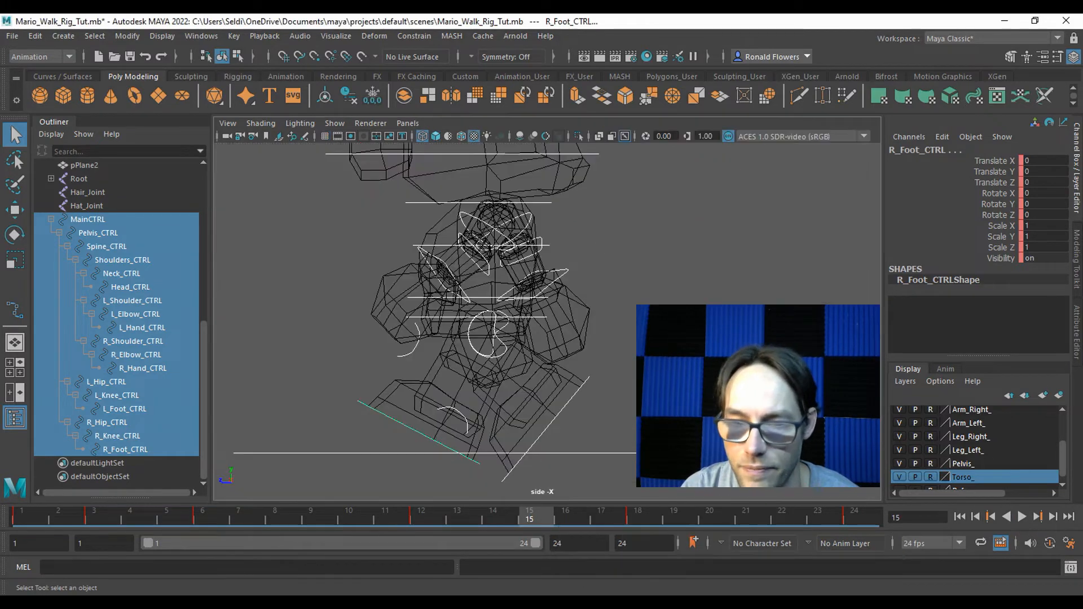
{"action": "left_click", "coordinate": [435, 513]}
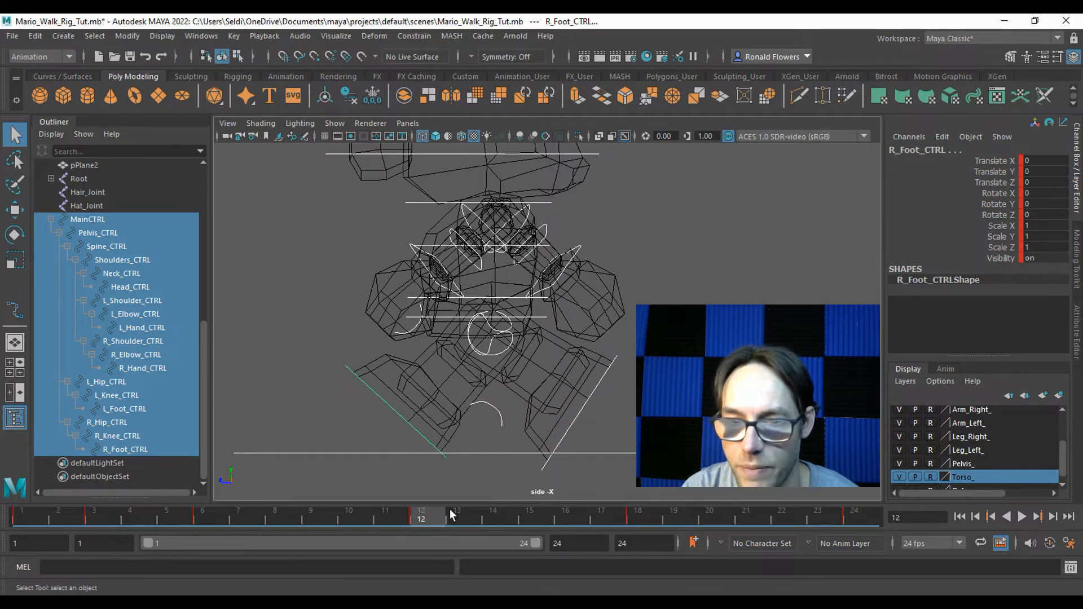
{"action": "left_click", "coordinate": [643, 522]}
{"action": "key", "text": "alt+v"}
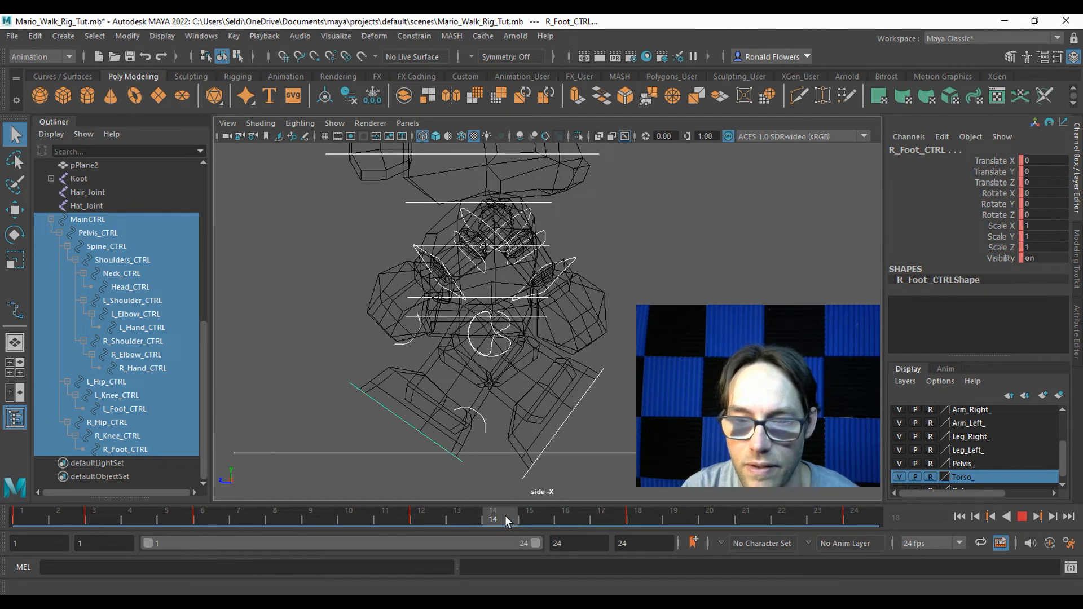
{"action": "key", "text": "Escape"}
Step: Flatten the right foot on frame 14, rotating R_Hip_CTRL to about -18.2 and R_Foot_CTRL to about 18 degrees in X
{"action": "scroll", "coordinate": [469, 401], "scroll_direction": "up", "scroll_amount": 4}
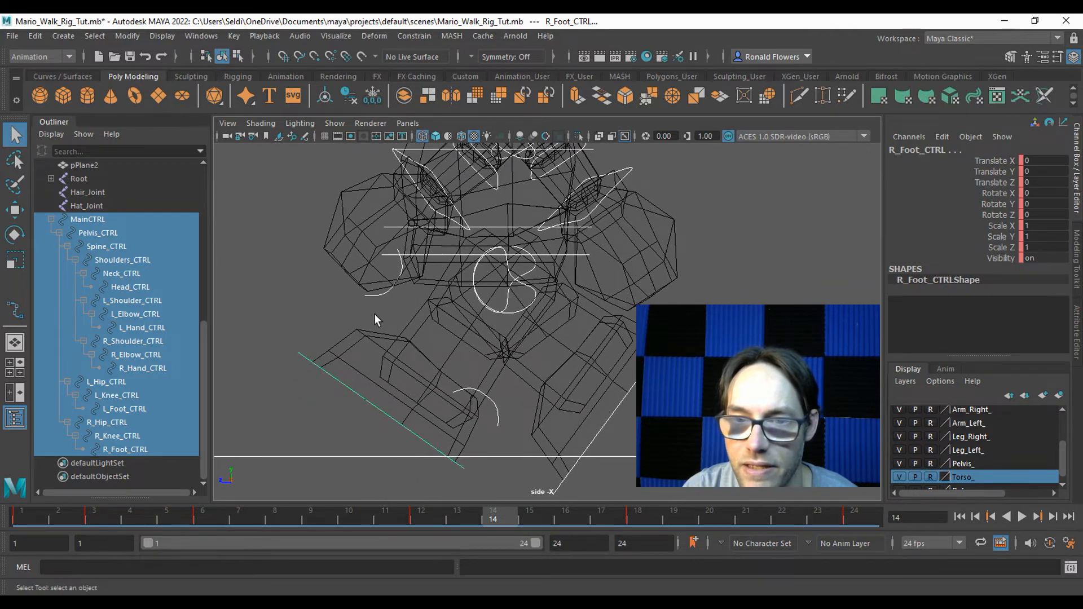
{"action": "left_click", "coordinate": [376, 317]}
{"action": "left_click", "coordinate": [508, 301]}
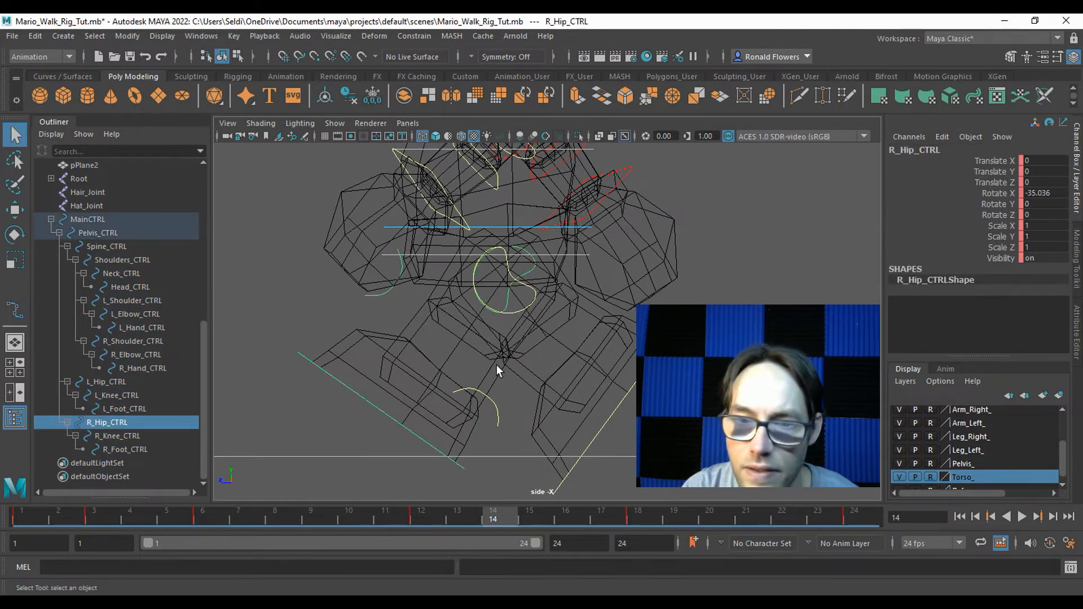
{"action": "key", "text": "e"}
{"action": "left_click_drag", "start_coordinate": [494, 347], "coordinate": [513, 348]}
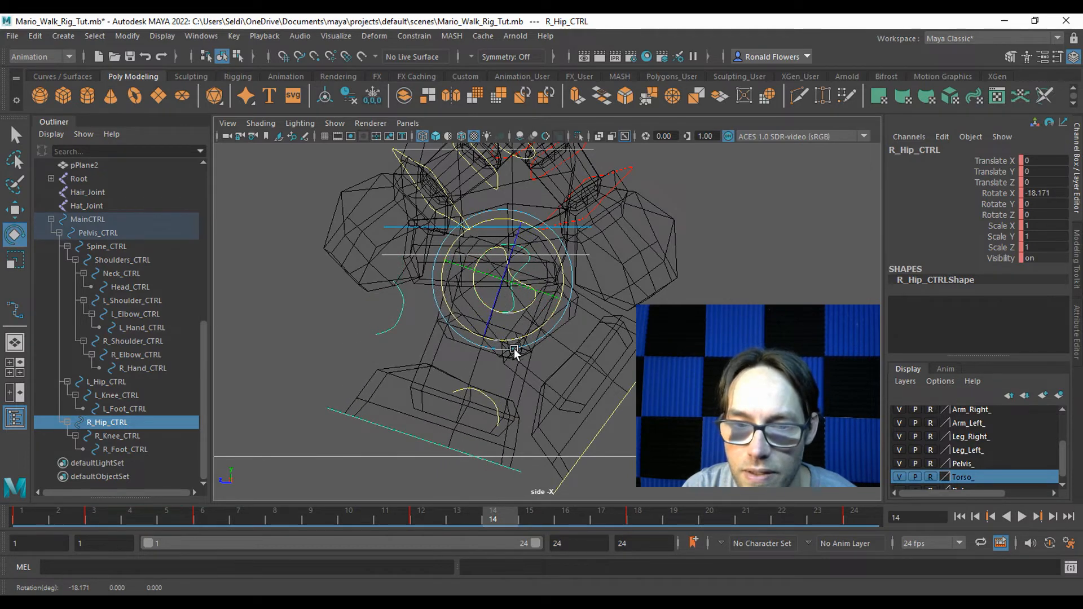
{"action": "left_click", "coordinate": [412, 438]}
{"action": "left_click_drag", "start_coordinate": [438, 443], "coordinate": [455, 444]}
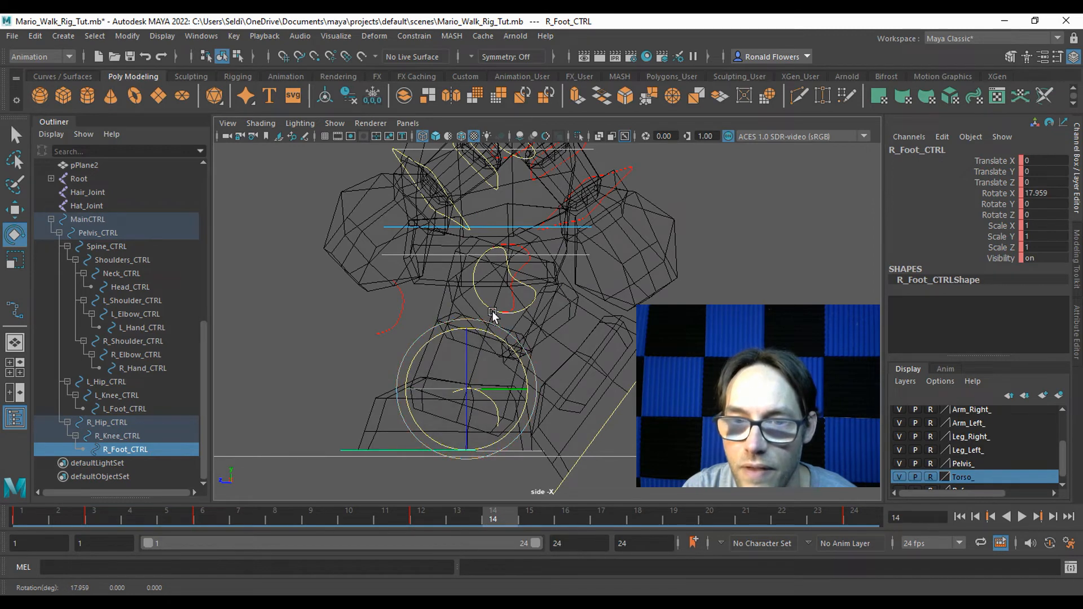
Step: Lower Pelvis_CTRL until the right foot rests on the ground line, and key all controls on frame 14
{"action": "left_click", "coordinate": [434, 255]}
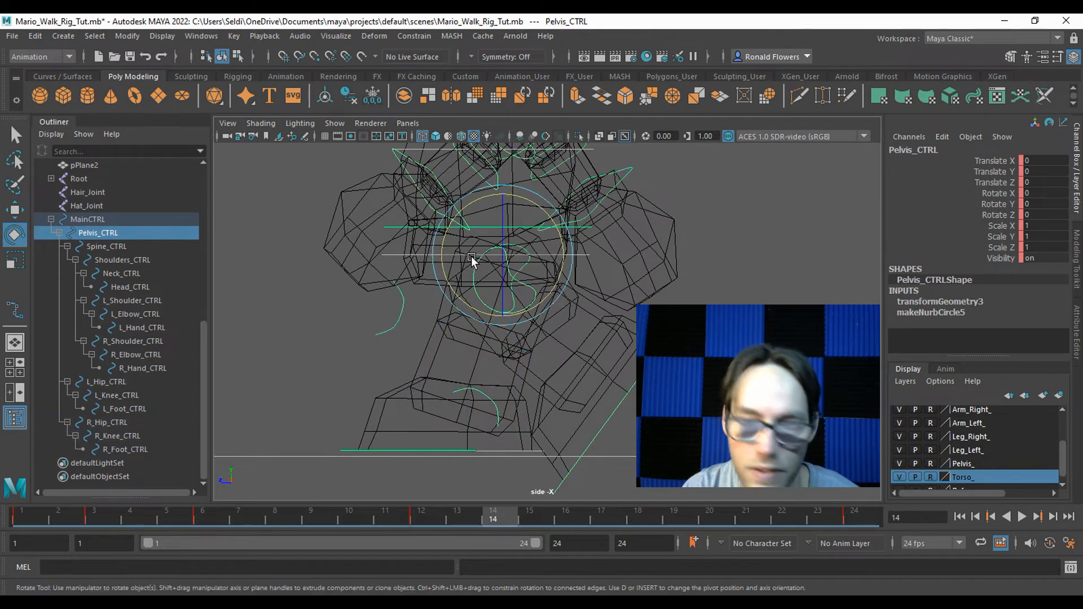
{"action": "key", "text": "w"}
{"action": "left_click_drag", "start_coordinate": [504, 201], "coordinate": [504, 208]}
{"action": "left_click", "coordinate": [115, 219]}
{"action": "left_click", "coordinate": [127, 445], "text": "shift"}
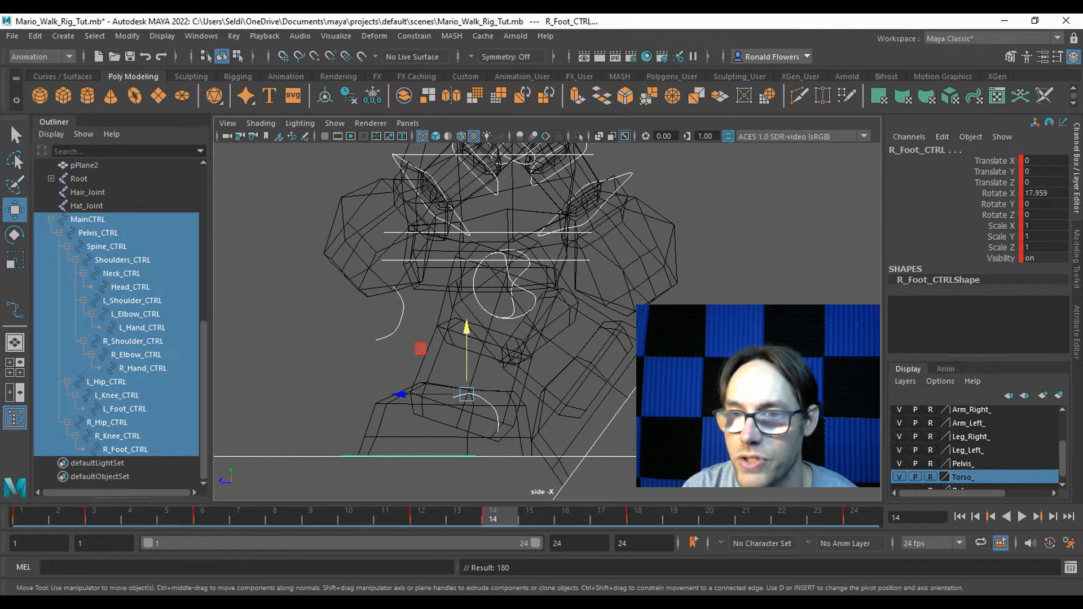
Step: Play the walk in the perspective view and examine it from the front and the side
{"action": "key", "text": "space"}
{"action": "key", "text": "space"}
{"action": "left_click_drag", "start_coordinate": [508, 327], "coordinate": [511, 305], "text": "alt"}
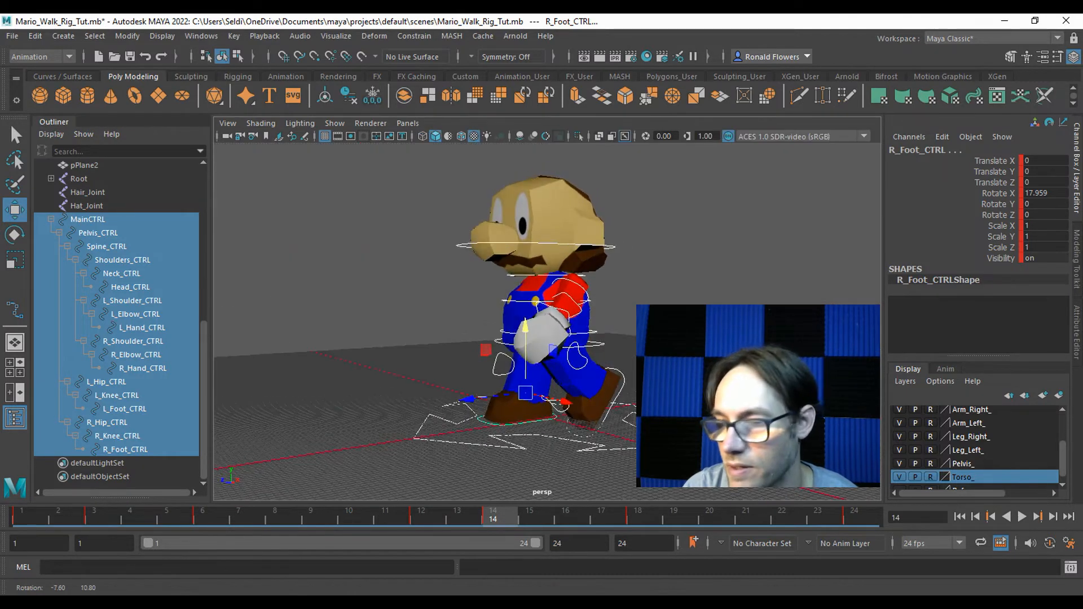
{"action": "left_click", "coordinate": [1021, 517]}
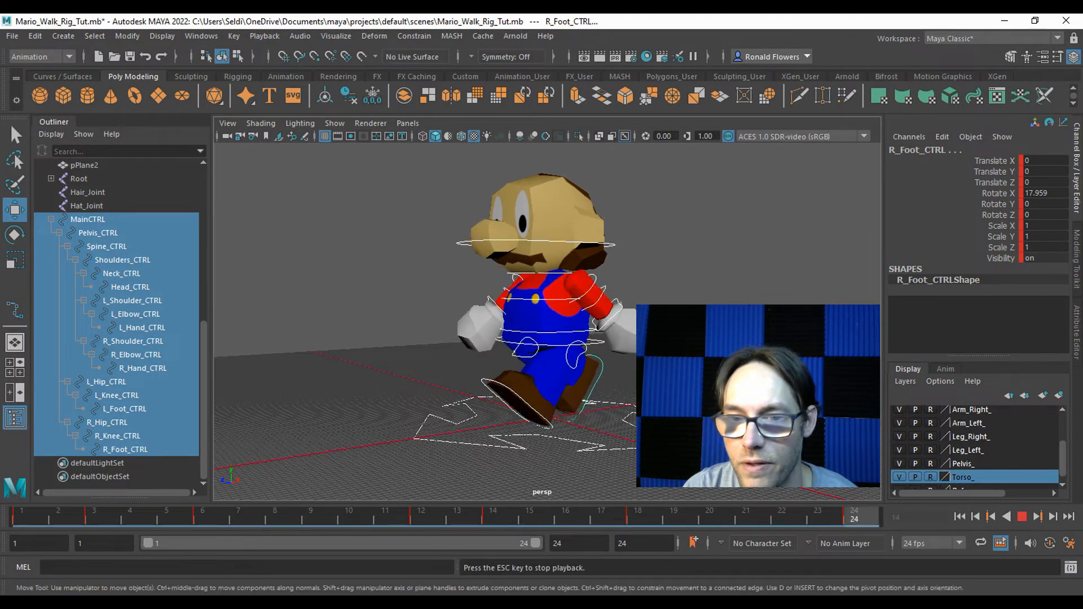
{"action": "left_click_drag", "start_coordinate": [452, 316], "coordinate": [547, 326], "text": "alt"}
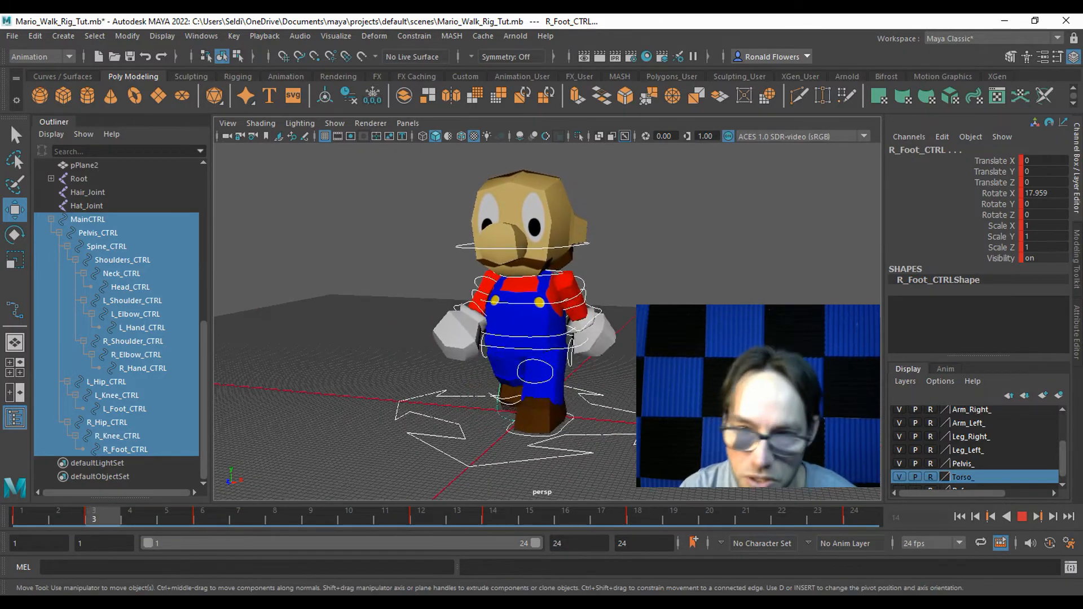
{"action": "left_click_drag", "start_coordinate": [635, 375], "coordinate": [539, 373], "text": "alt"}
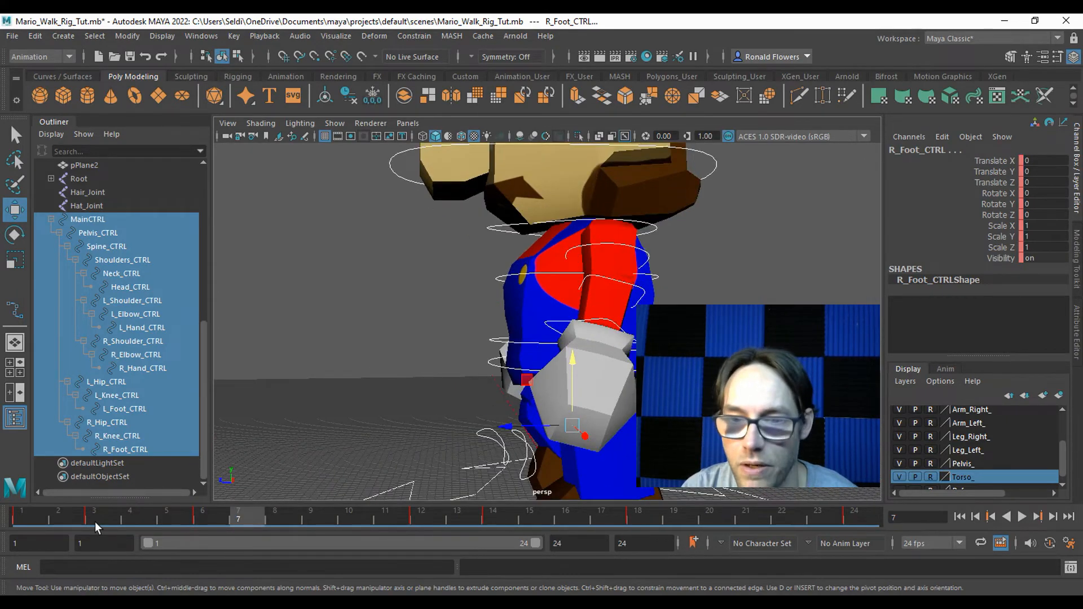
Step: Inspect the legs and feet close up on frame 3 in the perspective view
{"action": "left_click", "coordinate": [96, 523]}
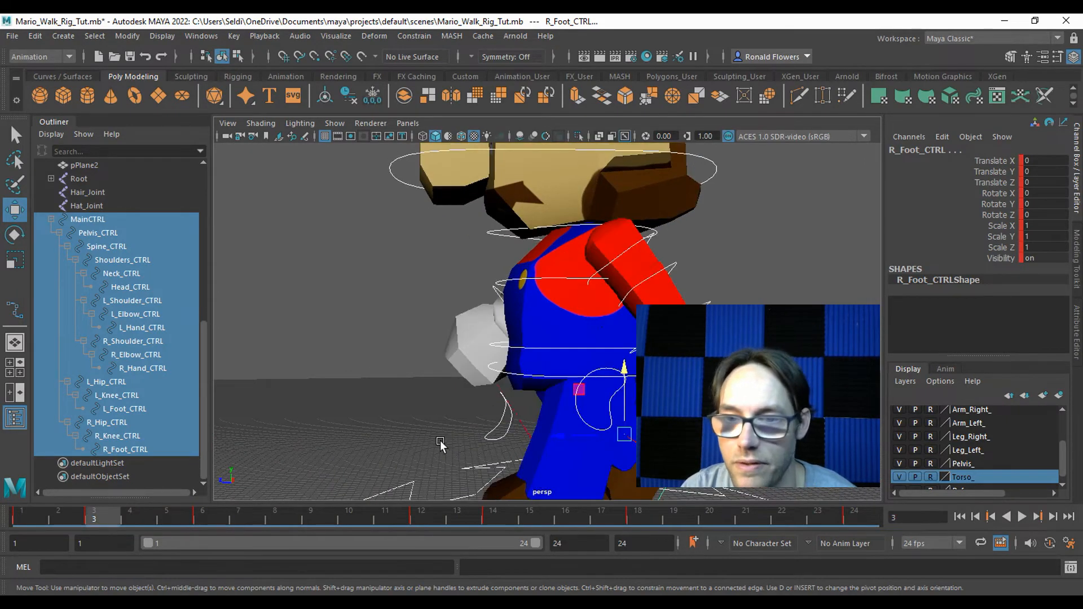
{"action": "middle_click_drag", "start_coordinate": [437, 451], "coordinate": [435, 327], "text": "alt"}
{"action": "left_click_drag", "start_coordinate": [646, 398], "coordinate": [508, 455], "text": "alt"}
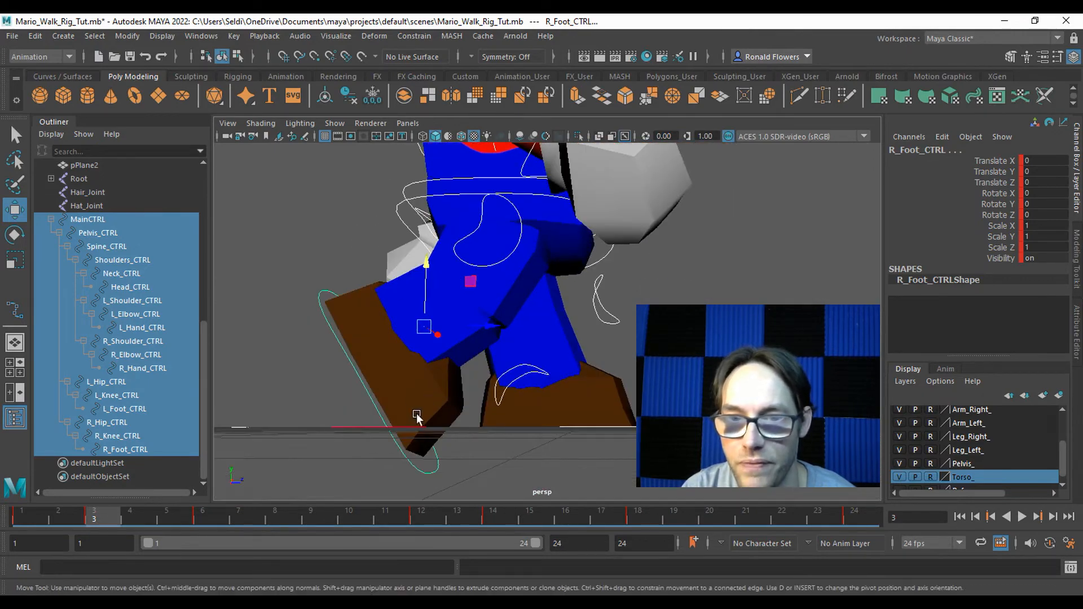
{"action": "left_click_drag", "start_coordinate": [536, 412], "coordinate": [444, 394], "text": "alt"}
Step: Switch to the browser to study the Stretch pose reference in the assignment, and return to Maya
{"action": "key", "text": "alt+Tab"}
{"action": "scroll", "coordinate": [431, 423], "scroll_direction": "down", "scroll_amount": 4}
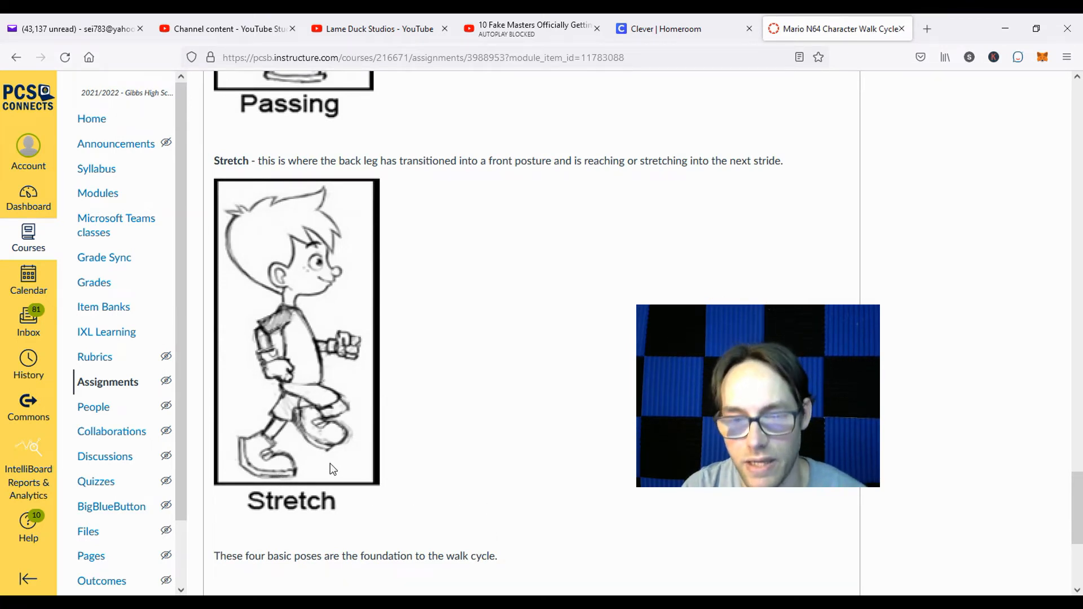
{"action": "left_click", "coordinate": [399, 603]}
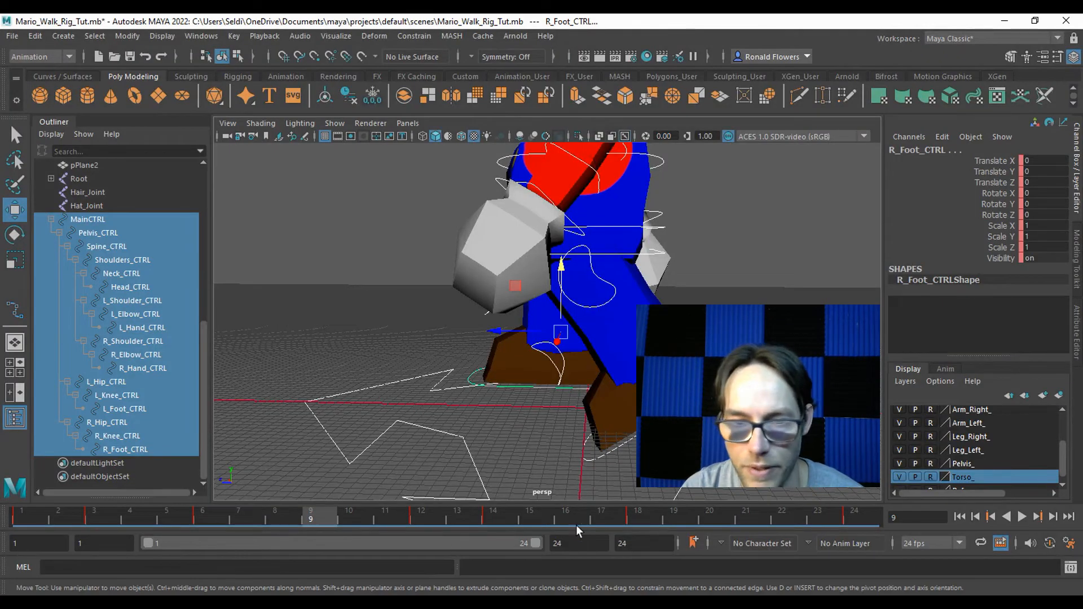
Step: Examine the leg motion between Passing on frame 6 and Stride on frame 12 in the side view
{"action": "key", "text": "space"}
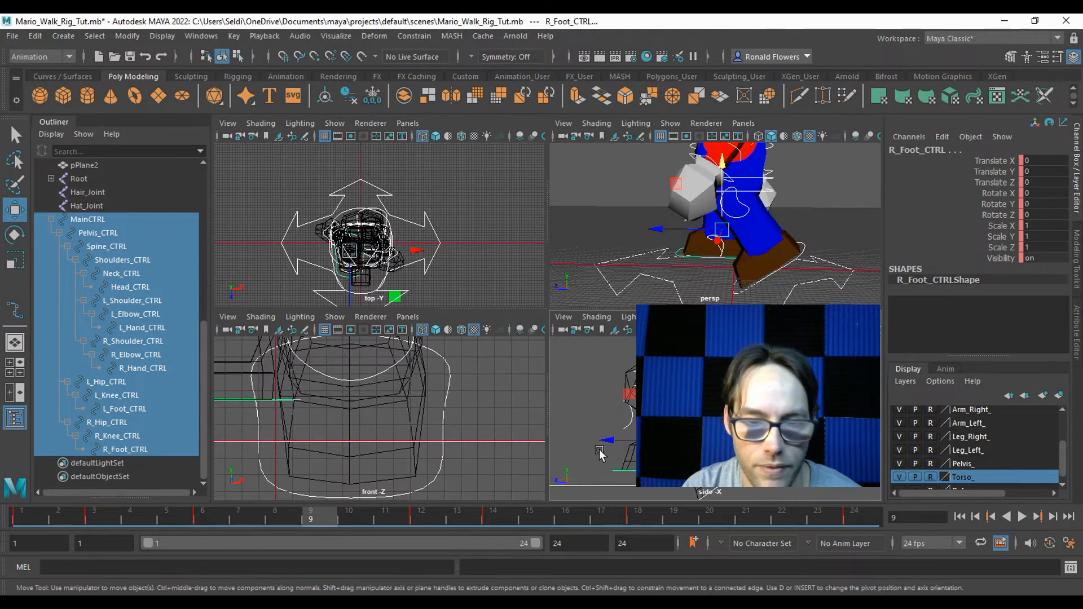
{"action": "key", "text": "space"}
{"action": "left_click", "coordinate": [210, 516]}
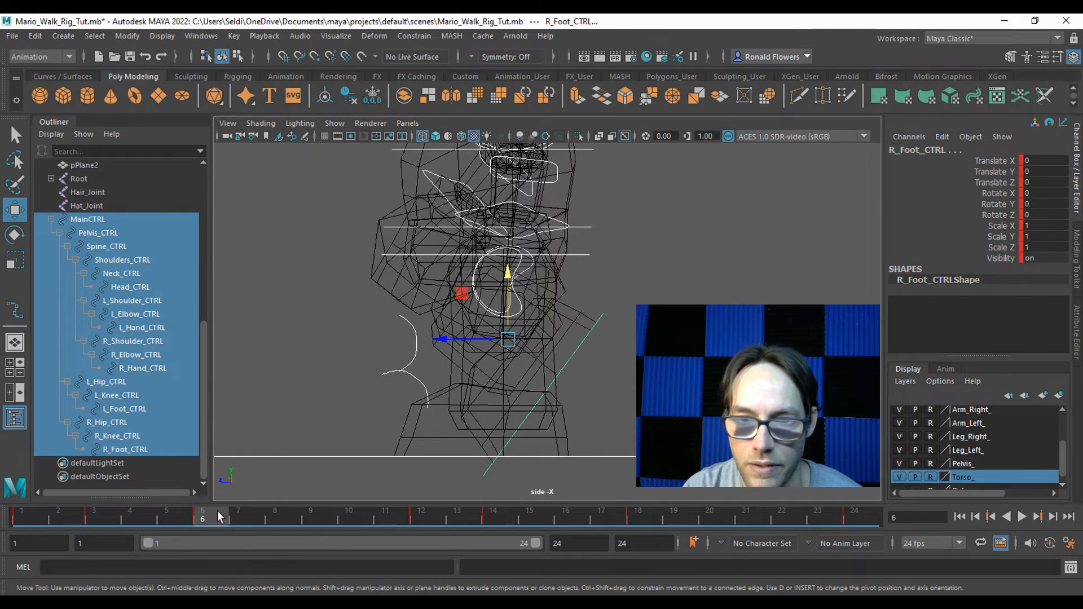
{"action": "left_click", "coordinate": [428, 514]}
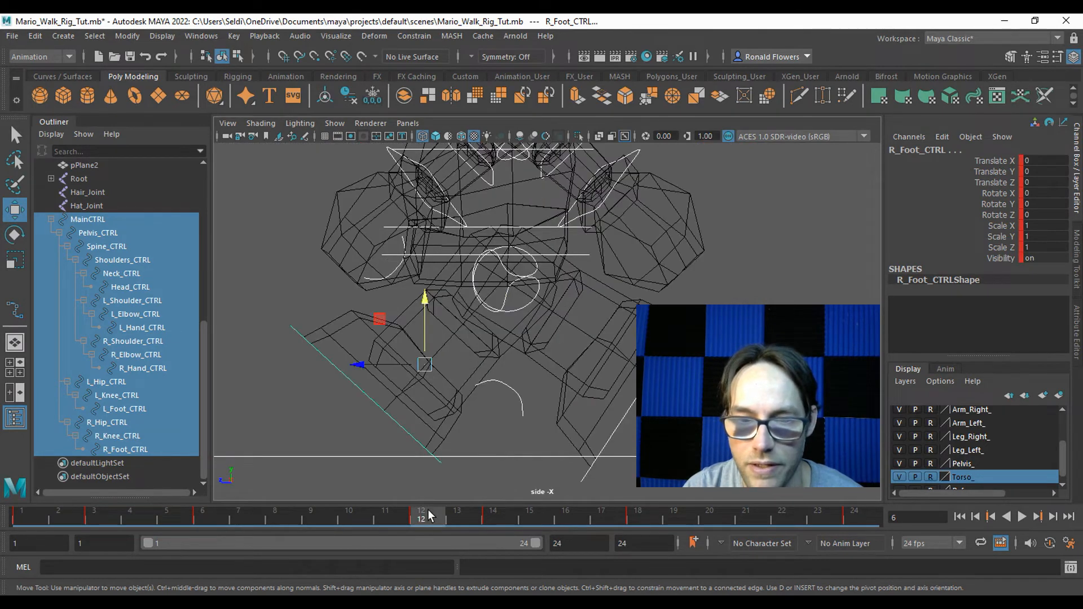
{"action": "key", "text": "alt+v"}
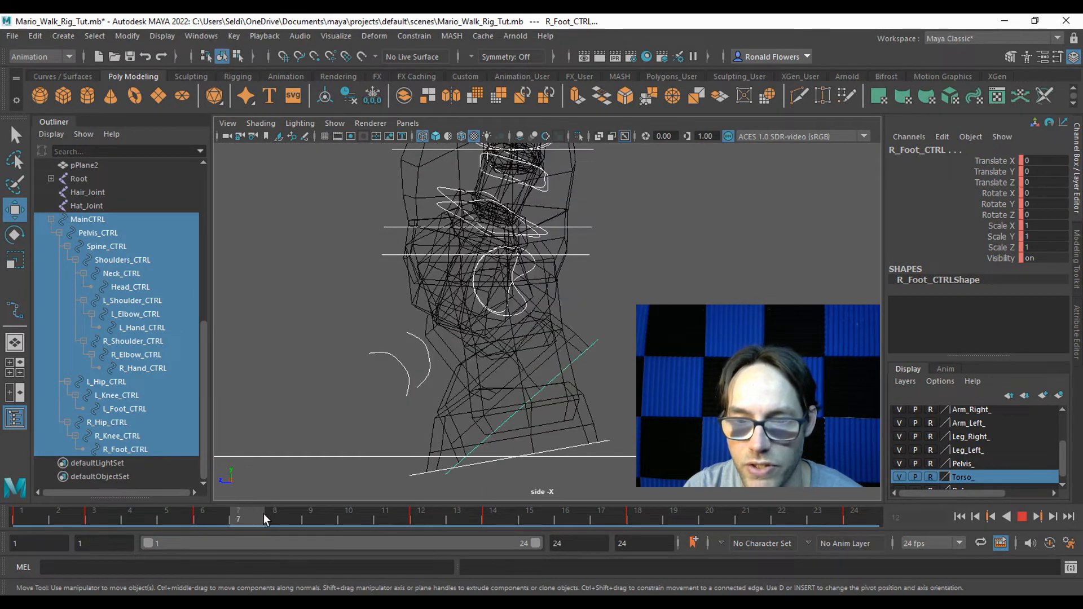
{"action": "mouse_move", "coordinate": [267, 514]}
{"action": "left_mouse_down"}
{"action": "mouse_move", "coordinate": [240, 513]}
{"action": "mouse_move", "coordinate": [275, 517]}
{"action": "left_mouse_up"}
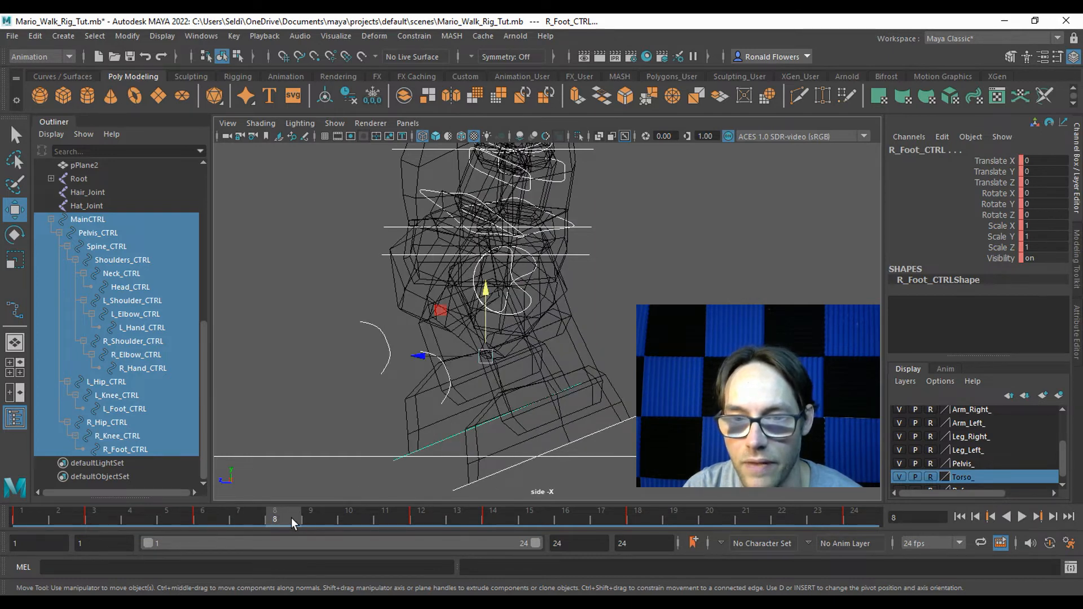
{"action": "key", "text": "alt+v"}
{"action": "left_click_drag", "start_coordinate": [413, 525], "coordinate": [286, 522]}
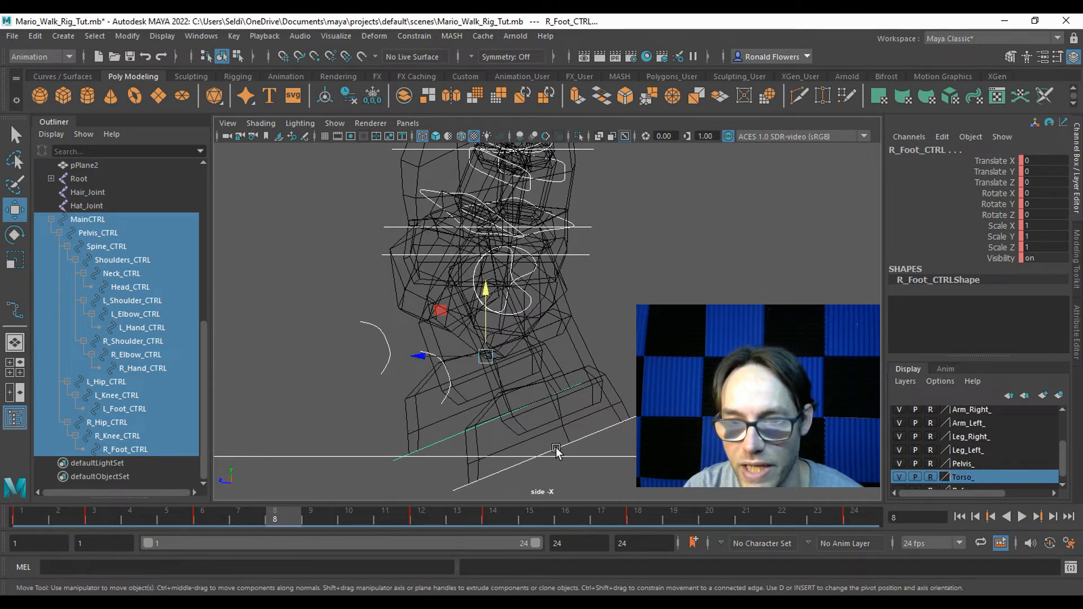
{"action": "left_click", "coordinate": [422, 511]}
{"action": "mouse_move", "coordinate": [296, 515]}
{"action": "left_mouse_down"}
{"action": "mouse_move", "coordinate": [316, 514]}
{"action": "mouse_move", "coordinate": [280, 515]}
{"action": "left_mouse_up"}
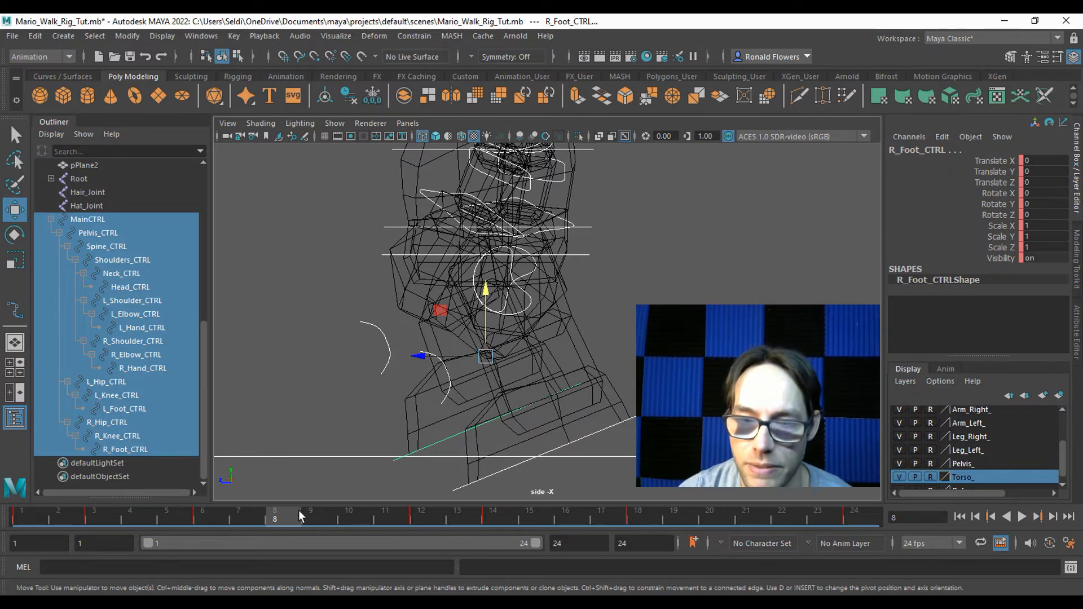
Step: Rotate L_Foot_CTRL to about -15.1 degrees in X on frame 8 and key it
{"action": "left_click", "coordinate": [312, 517]}
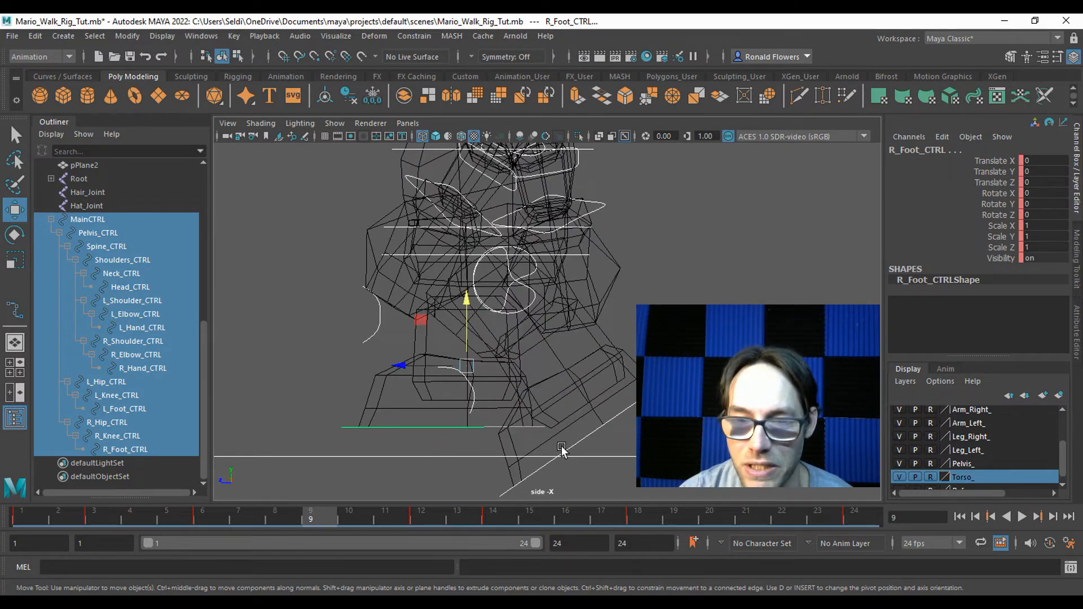
{"action": "mouse_move", "coordinate": [317, 519]}
{"action": "left_mouse_down"}
{"action": "mouse_move", "coordinate": [356, 520]}
{"action": "mouse_move", "coordinate": [293, 513]}
{"action": "left_mouse_up"}
{"action": "left_click", "coordinate": [590, 440]}
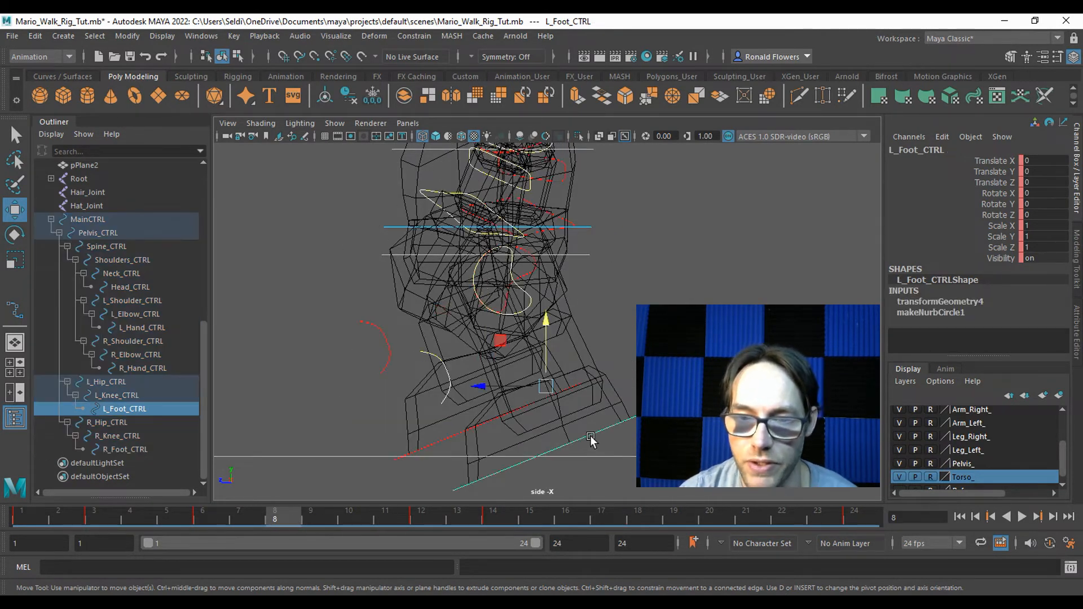
{"action": "key", "text": "e"}
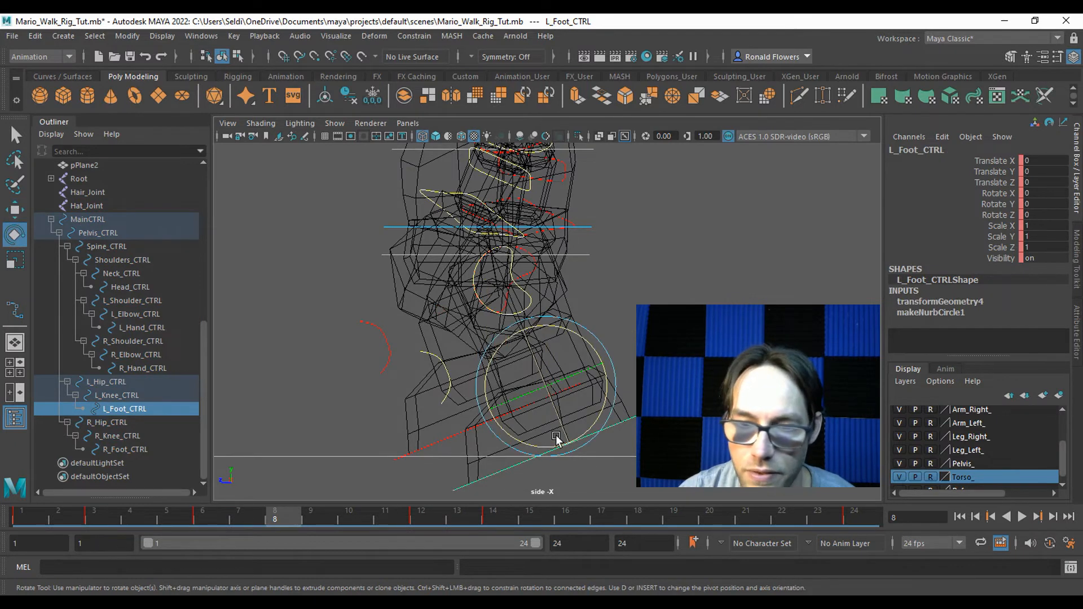
{"action": "left_click_drag", "start_coordinate": [545, 449], "coordinate": [528, 449]}
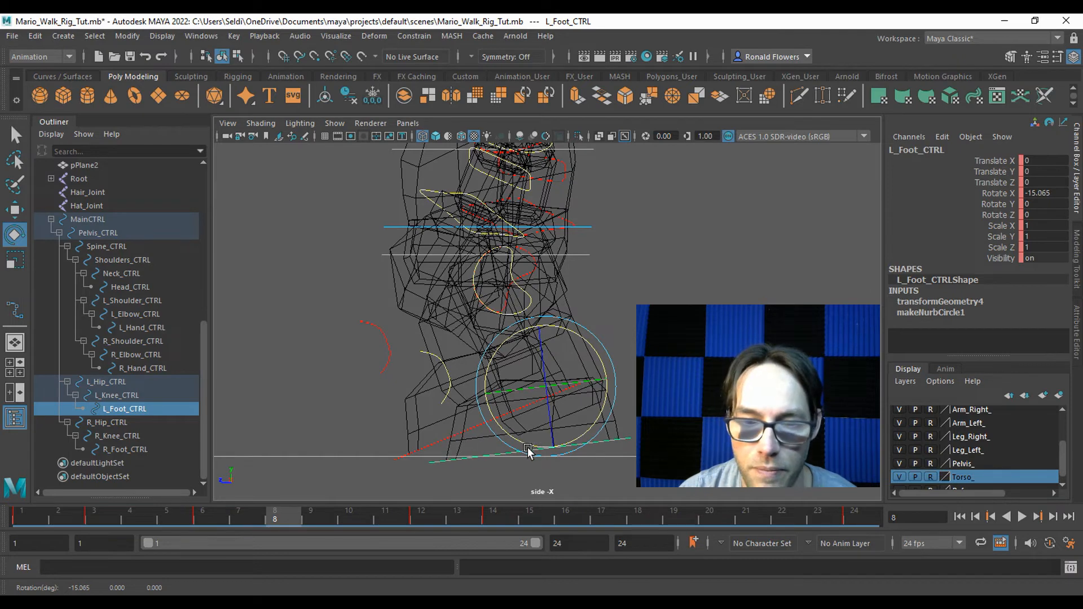
{"action": "key", "text": "s"}
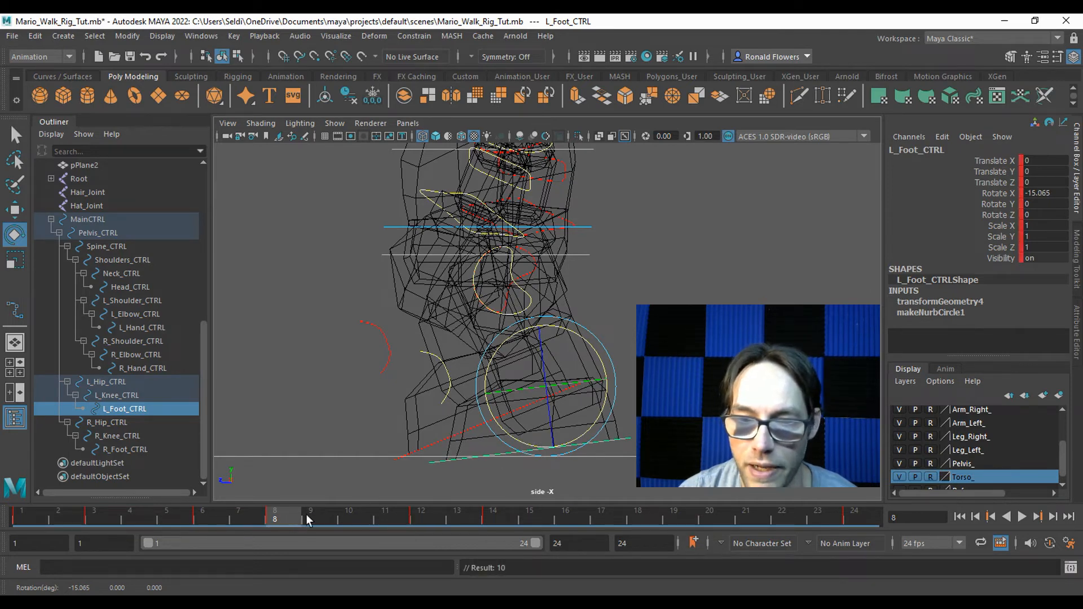
Step: Rotate R_Foot_CTRL to about -13 degrees in X on frame 20 and key it
{"action": "key", "text": "alt+v"}
{"action": "mouse_move", "coordinate": [283, 521]}
{"action": "left_mouse_down"}
{"action": "mouse_move", "coordinate": [377, 520]}
{"action": "mouse_move", "coordinate": [267, 525]}
{"action": "mouse_move", "coordinate": [377, 520]}
{"action": "mouse_move", "coordinate": [283, 522]}
{"action": "mouse_move", "coordinate": [299, 520]}
{"action": "left_mouse_up"}
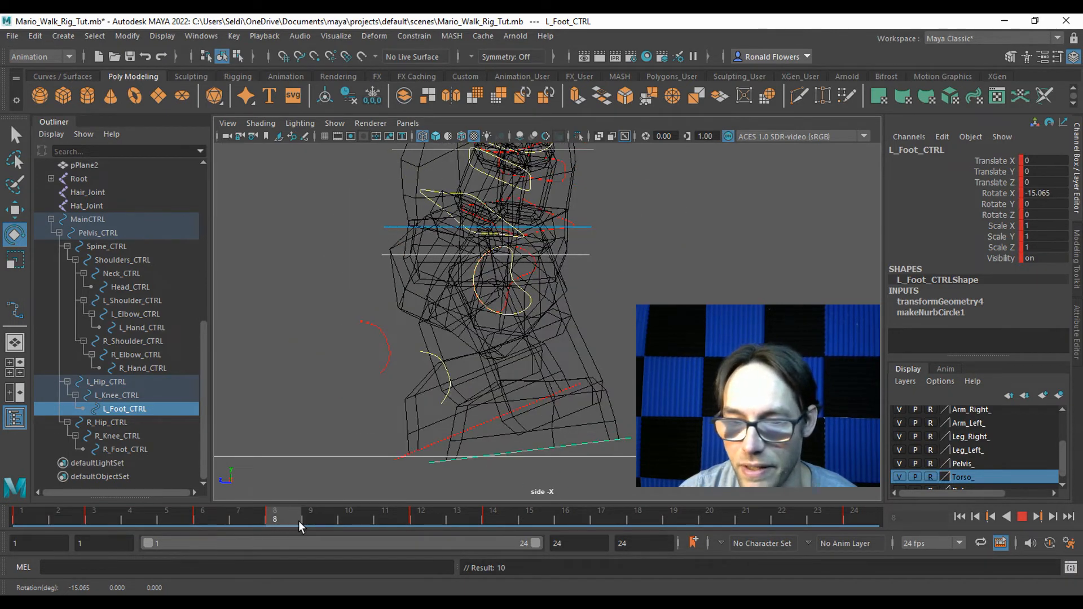
{"action": "left_click", "coordinate": [493, 510]}
{"action": "left_click_drag", "start_coordinate": [494, 510], "coordinate": [552, 509]}
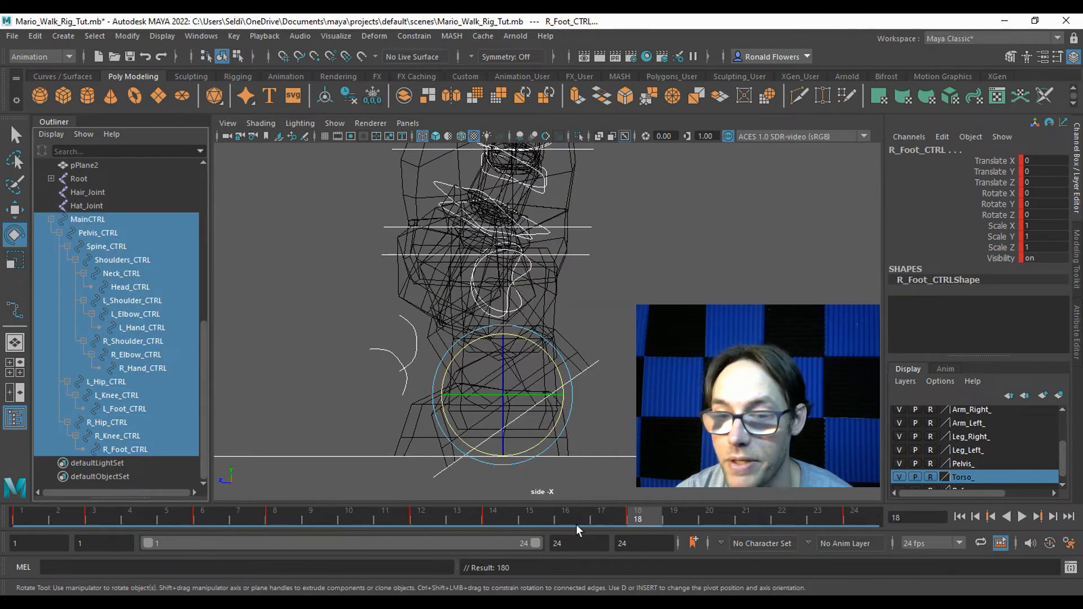
{"action": "left_click_drag", "start_coordinate": [586, 512], "coordinate": [721, 519]}
{"action": "left_click", "coordinate": [639, 429]}
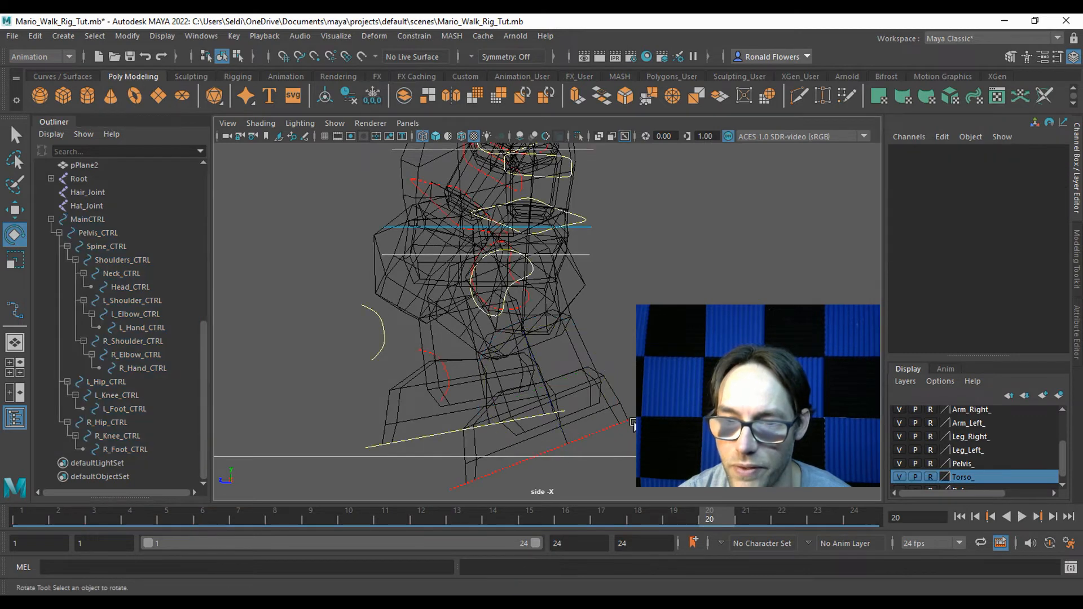
{"action": "left_click", "coordinate": [622, 423]}
{"action": "left_click_drag", "start_coordinate": [576, 439], "coordinate": [559, 449]}
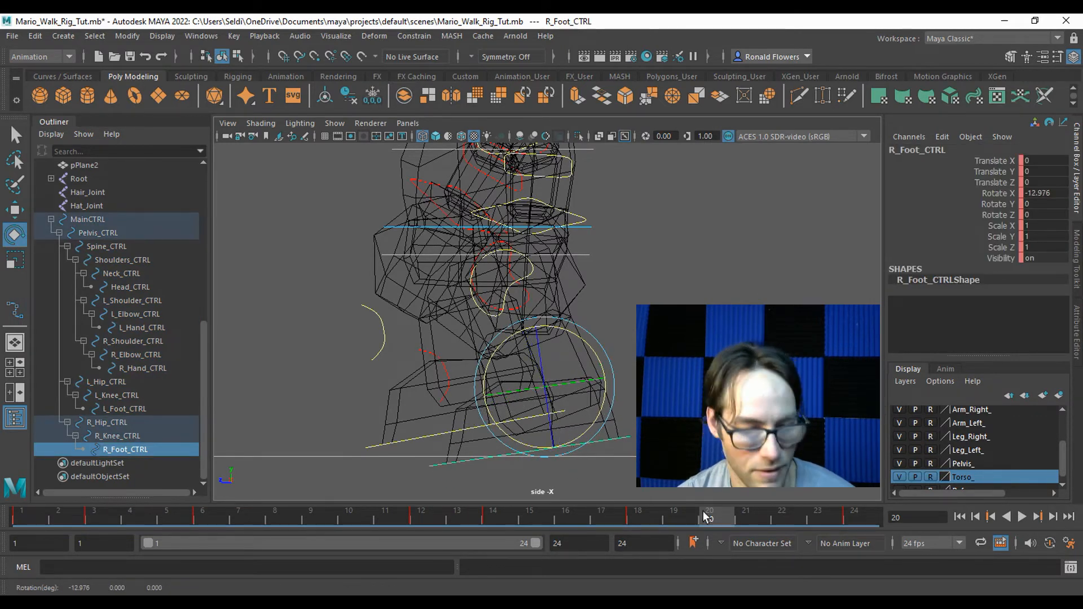
{"action": "key", "text": "s"}
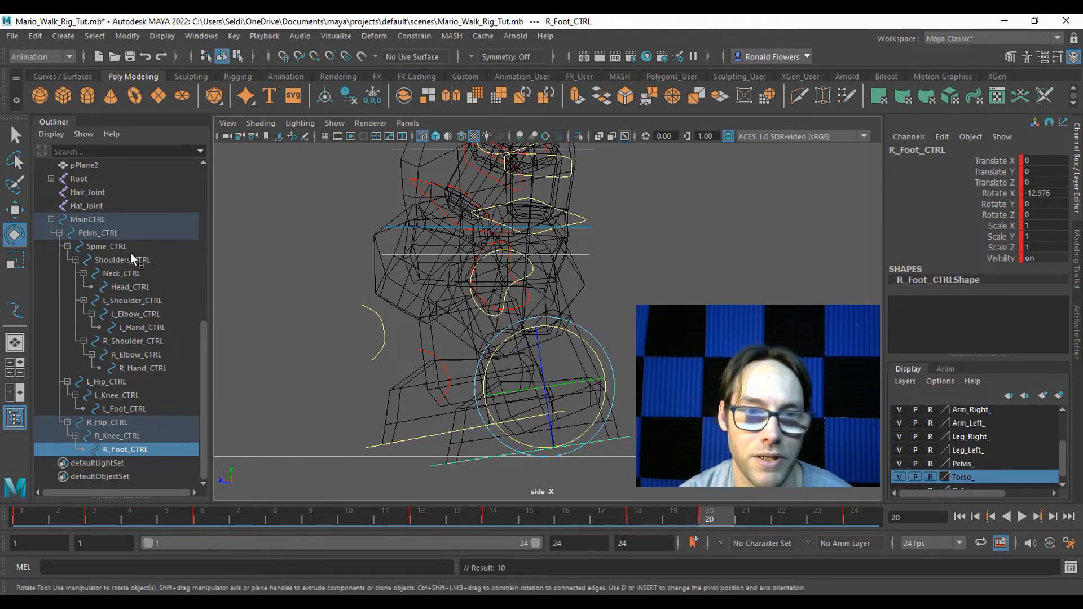
Step: Key every control from MainCTRL through R_Foot_CTRL on frame 20
{"action": "left_click", "coordinate": [88, 219]}
{"action": "left_click", "coordinate": [125, 450], "text": "shift"}
{"action": "key", "text": "s"}
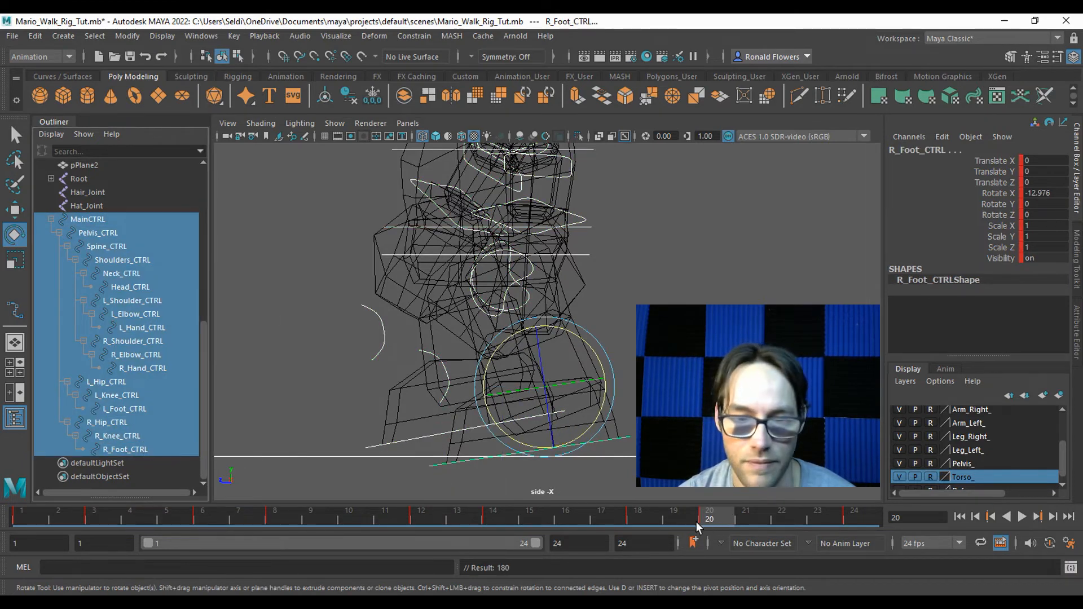
Step: Play the walk cycle in the perspective view and review it from the side and from a three-quarter front angle
{"action": "left_click", "coordinate": [274, 513]}
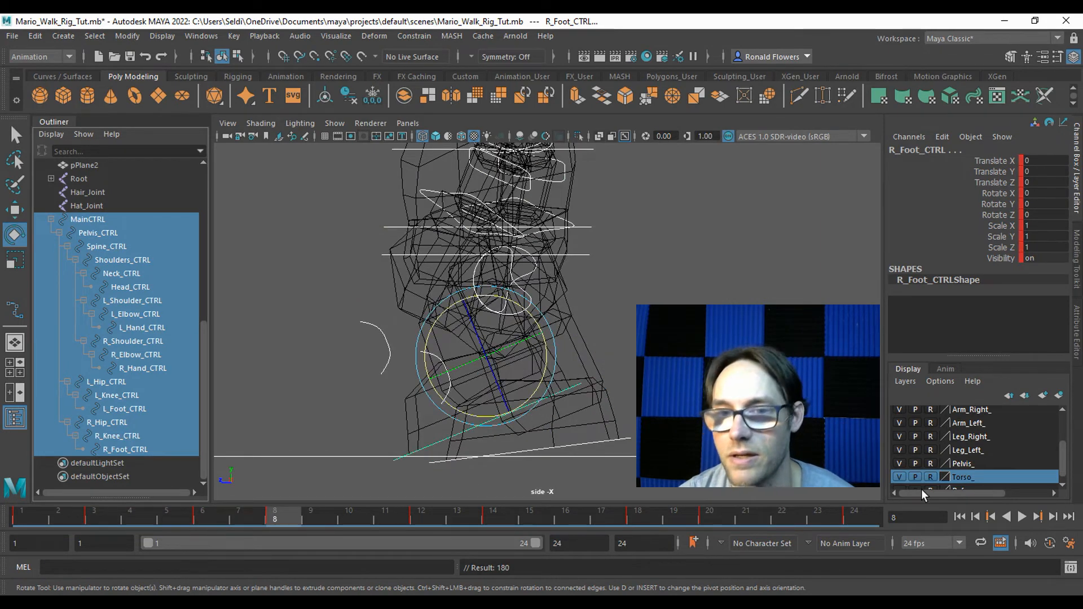
{"action": "left_click", "coordinate": [778, 383]}
{"action": "key", "text": "space"}
{"action": "key", "text": "space"}
{"action": "middle_click_drag", "start_coordinate": [779, 384], "coordinate": [714, 430], "text": "alt"}
{"action": "left_click", "coordinate": [1022, 516]}
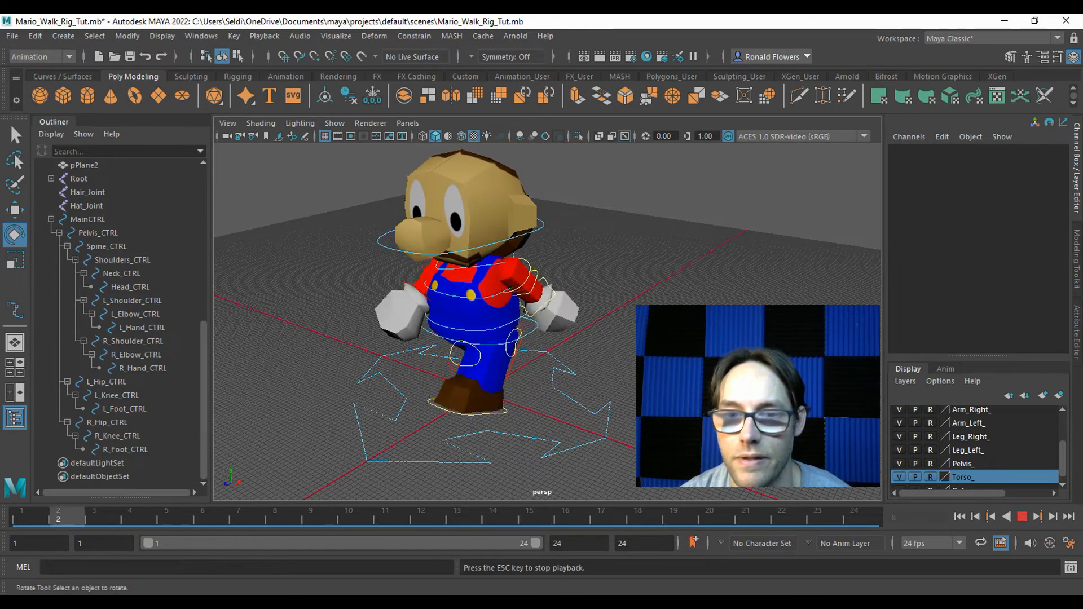
{"action": "left_click_drag", "start_coordinate": [712, 424], "coordinate": [609, 385], "text": "alt"}
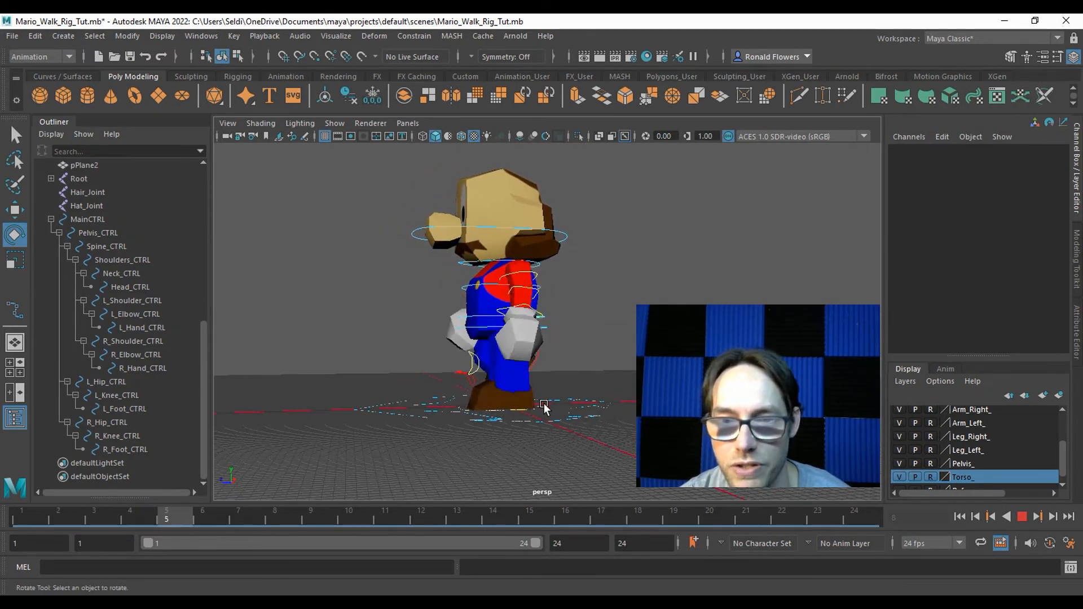
{"action": "left_click_drag", "start_coordinate": [590, 408], "coordinate": [693, 446], "text": "alt"}
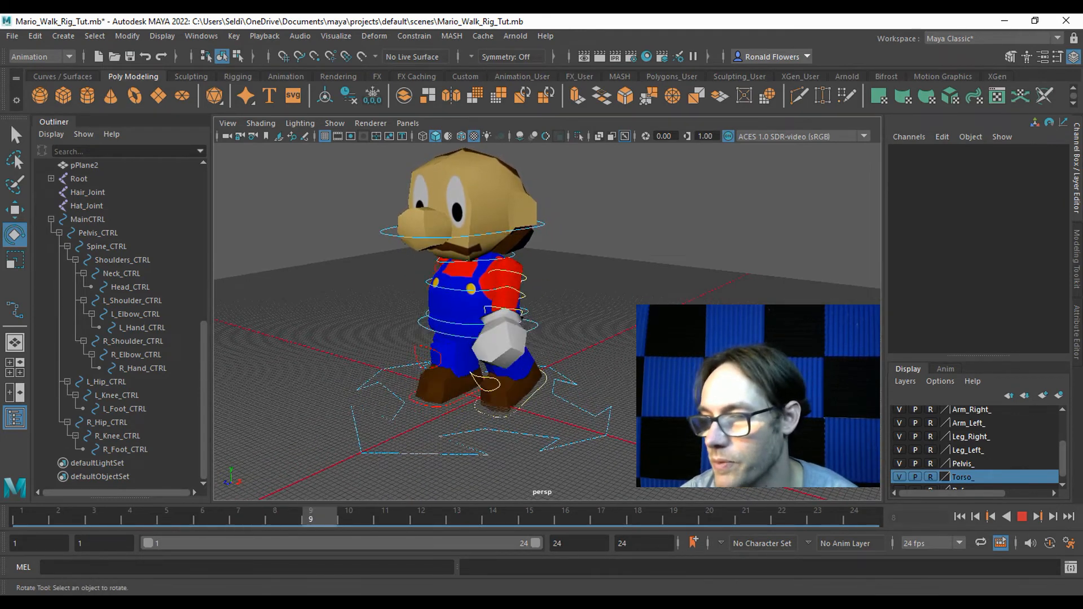
{"action": "left_click", "coordinate": [1021, 517]}
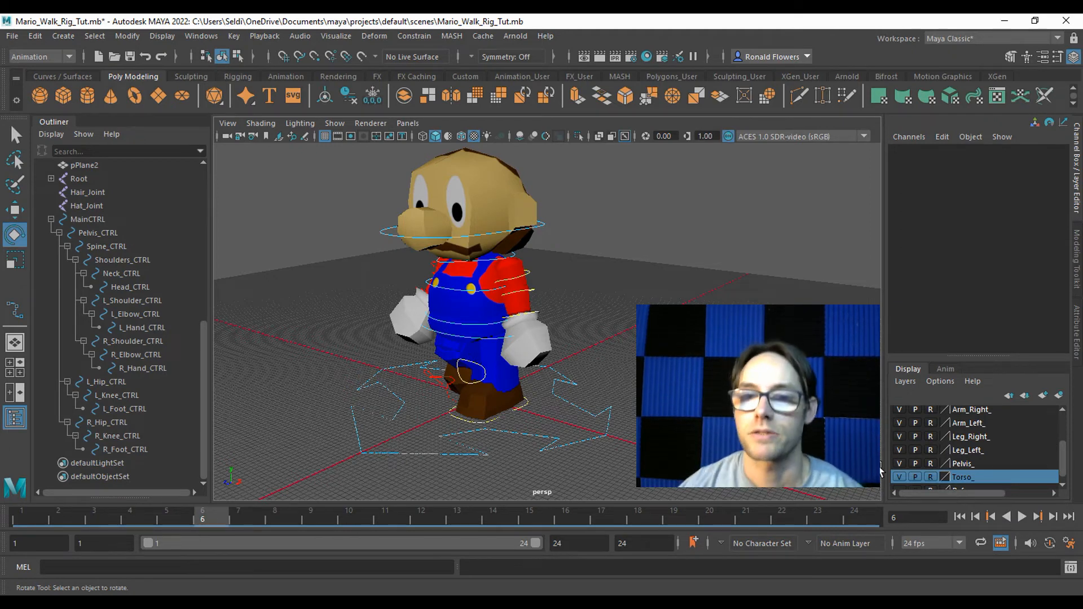
Step: Examine the pelvis and main controls close up on frame 6
{"action": "scroll", "coordinate": [547, 321], "scroll_direction": "up", "scroll_amount": 3}
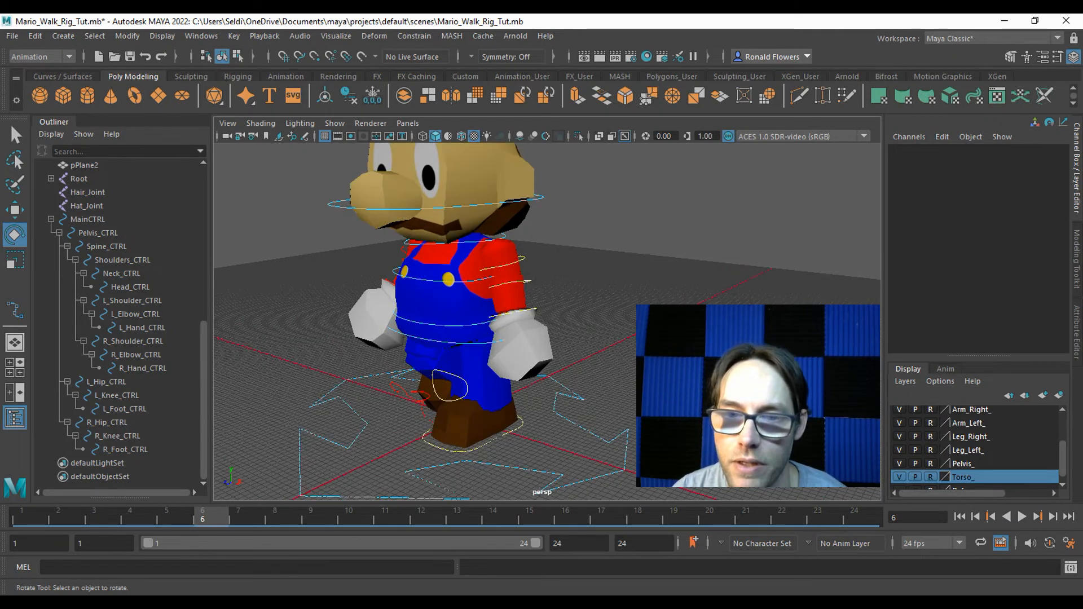
{"action": "left_click_drag", "start_coordinate": [547, 321], "coordinate": [577, 319], "text": "alt"}
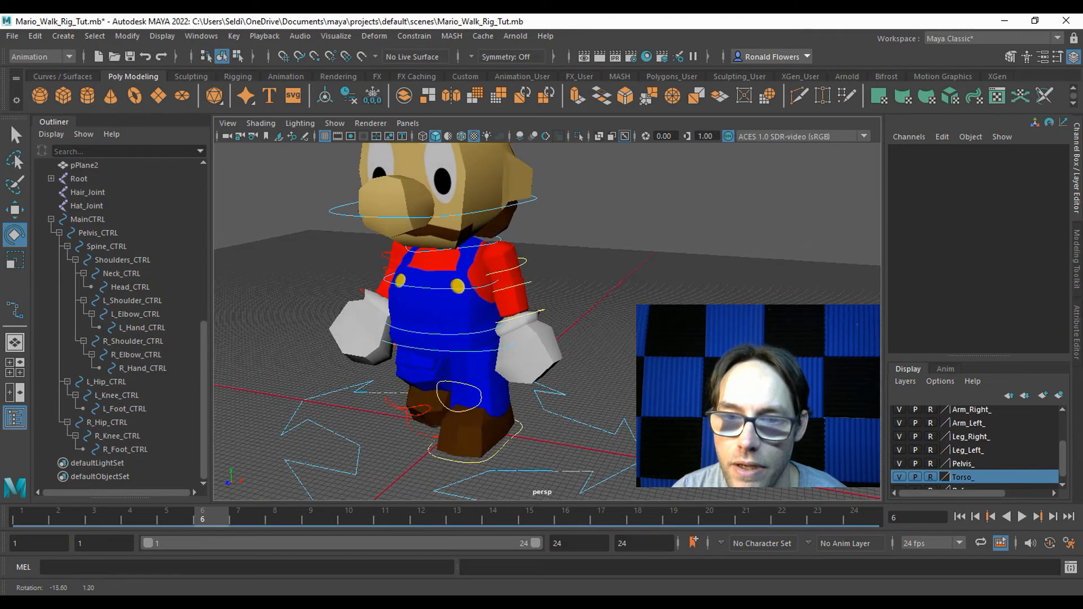
{"action": "left_click", "coordinate": [473, 355]}
{"action": "left_click_drag", "start_coordinate": [629, 423], "coordinate": [629, 375], "text": "alt"}
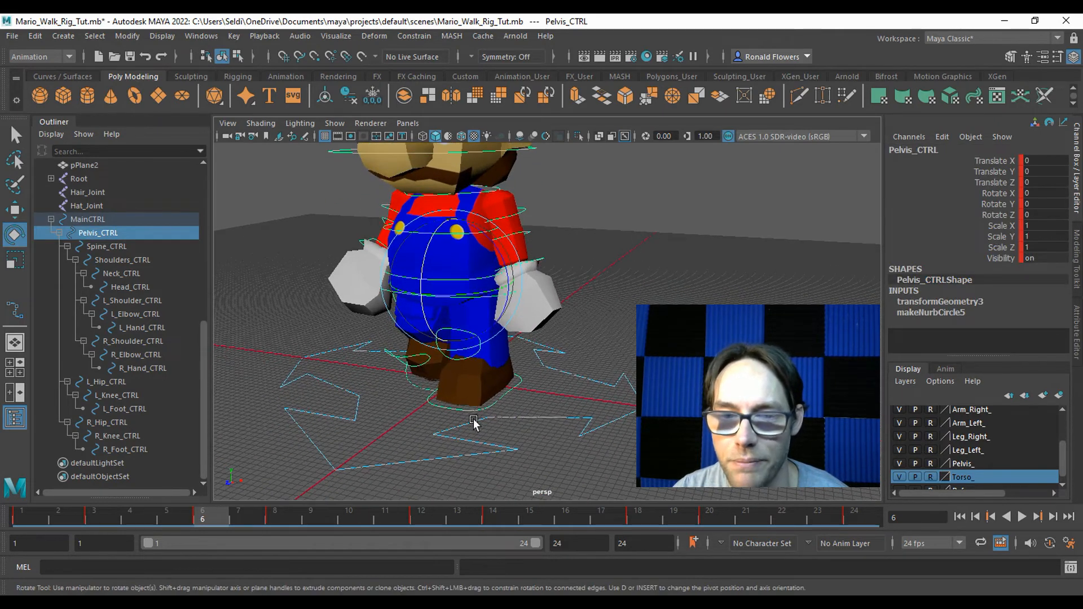
{"action": "left_click", "coordinate": [412, 452]}
{"action": "left_click", "coordinate": [406, 452]}
{"action": "left_click", "coordinate": [369, 460]}
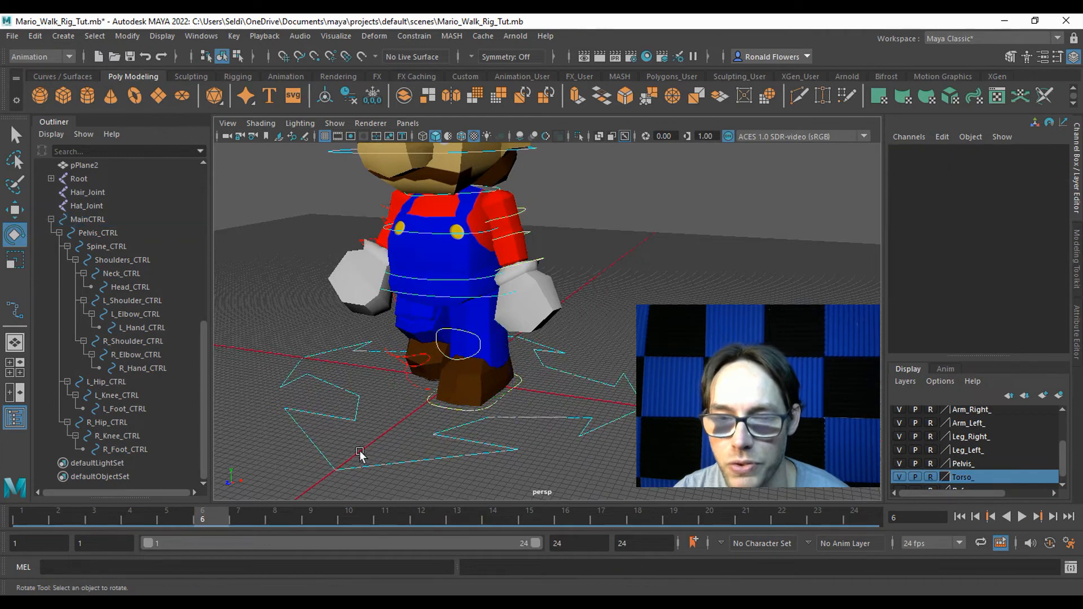
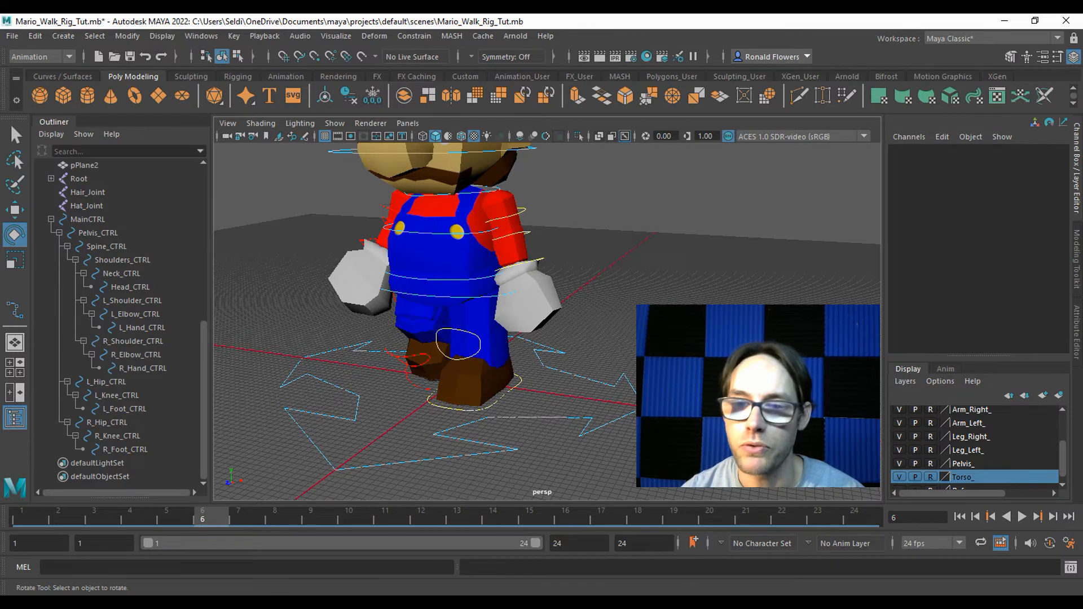
{"action": "left_click", "coordinate": [621, 400]}
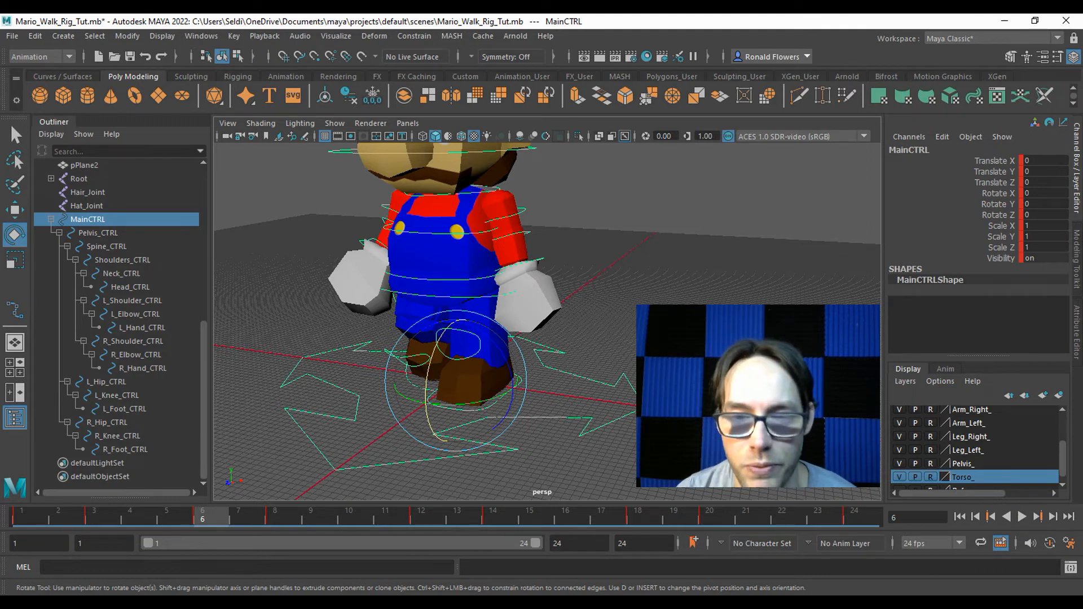
{"action": "left_click", "coordinate": [660, 440]}
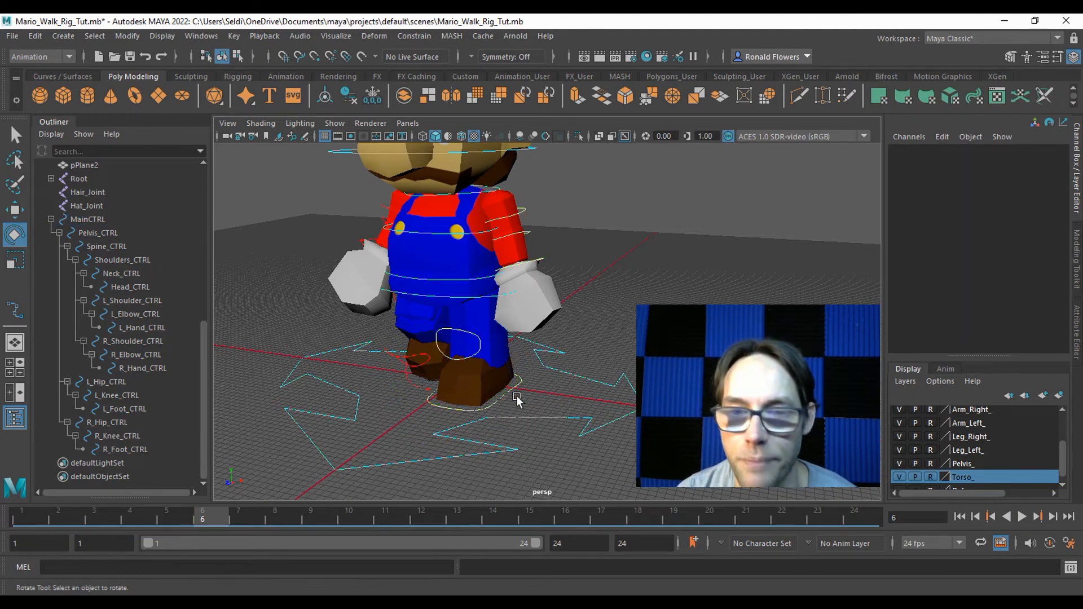
Step: Rotate Pelvis_CTRL to about -4.1 degrees in Y on frame 1
{"action": "left_click", "coordinate": [433, 299]}
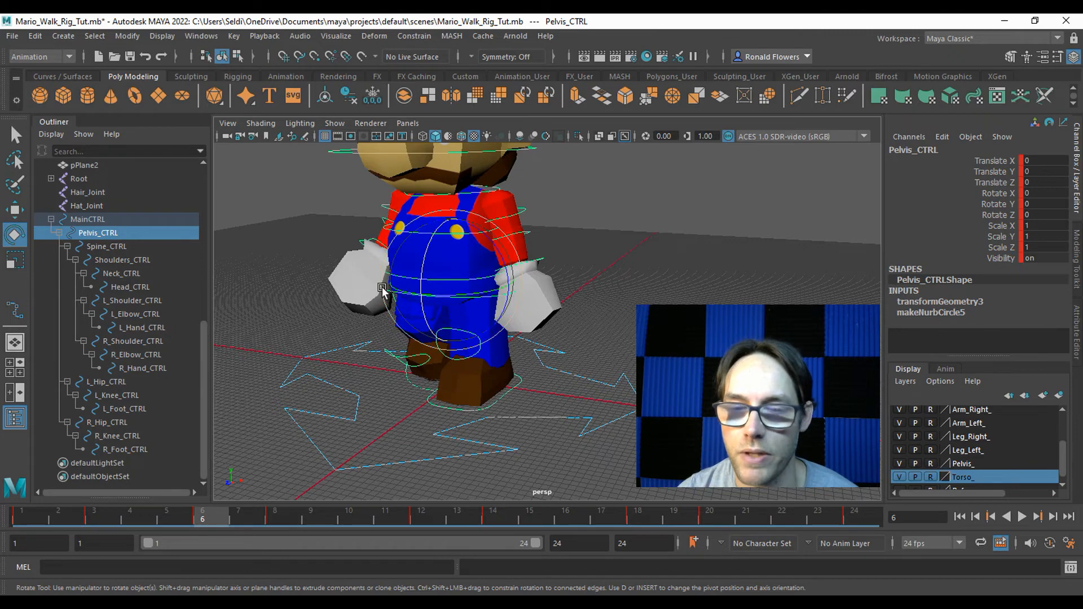
{"action": "left_click_drag", "start_coordinate": [418, 398], "coordinate": [451, 409], "text": "alt"}
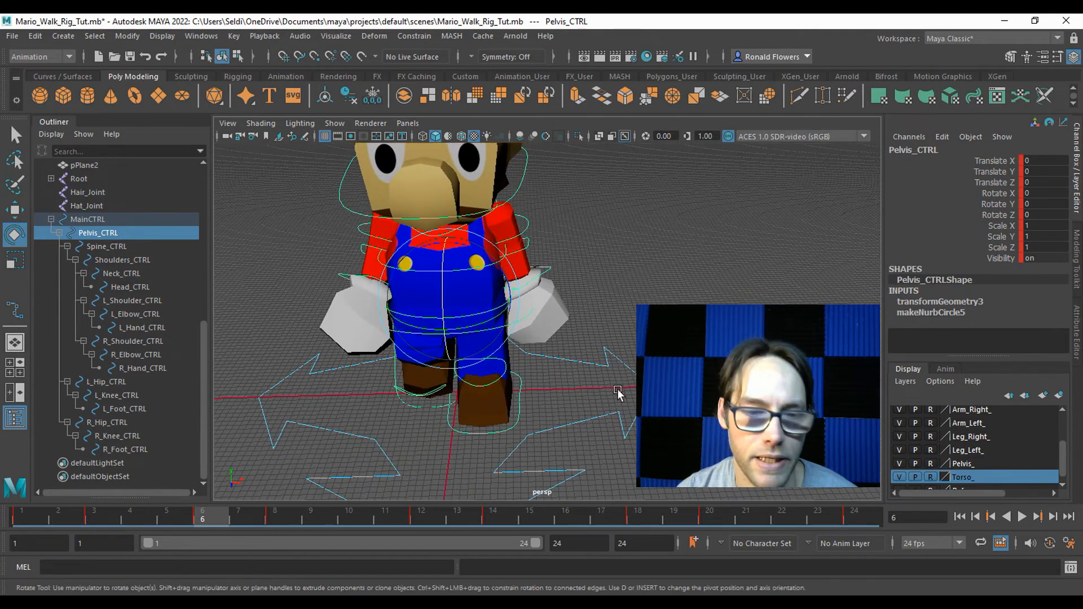
{"action": "left_click", "coordinate": [39, 515]}
{"action": "left_click_drag", "start_coordinate": [375, 442], "coordinate": [344, 436], "text": "alt"}
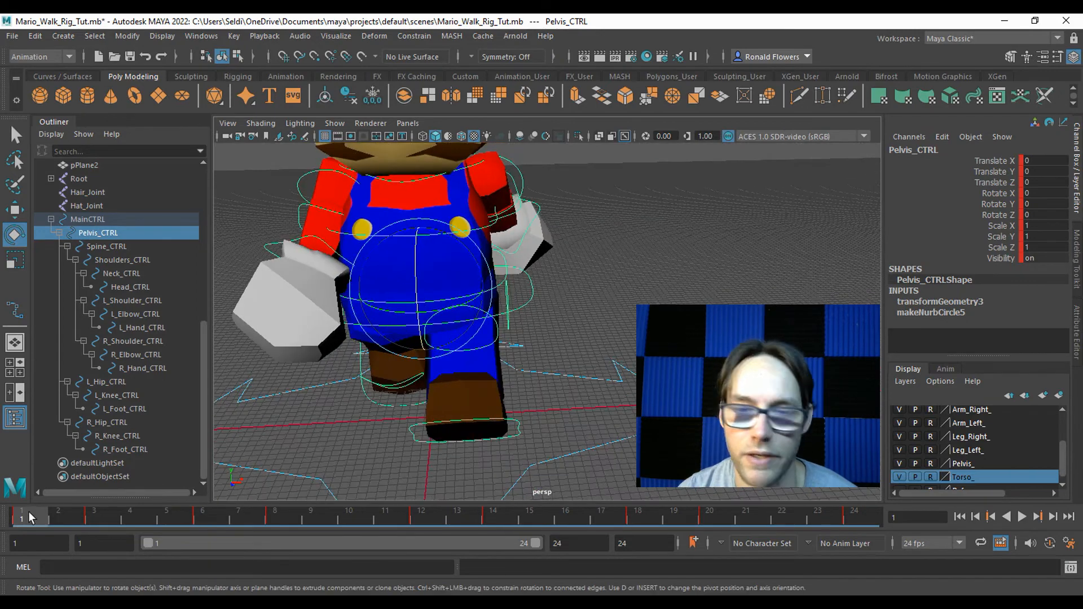
{"action": "left_click_drag", "start_coordinate": [575, 337], "coordinate": [508, 339], "text": "alt"}
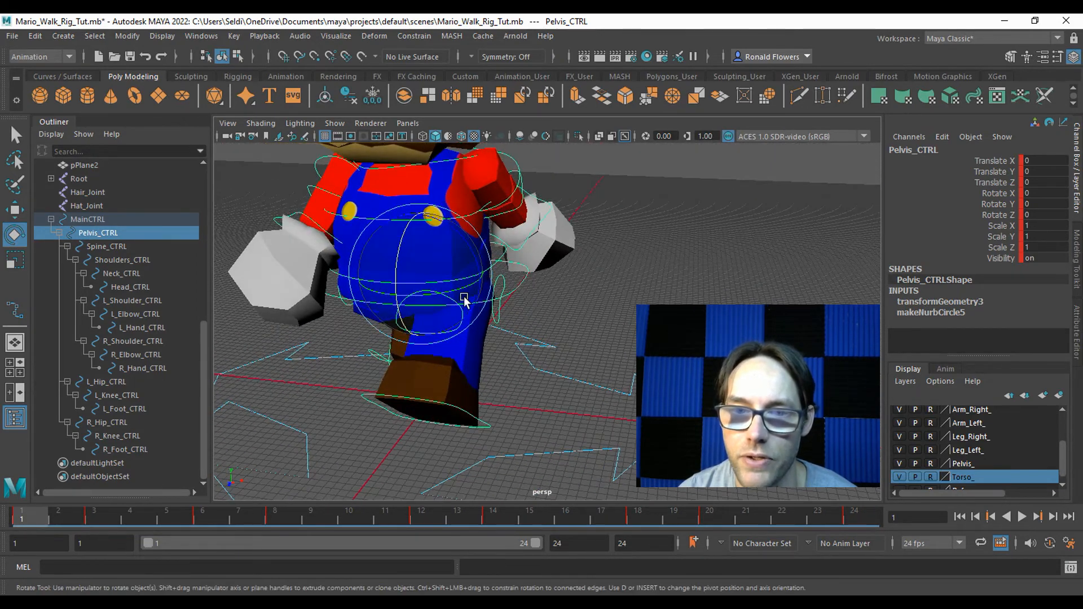
{"action": "left_click_drag", "start_coordinate": [452, 291], "coordinate": [540, 340]}
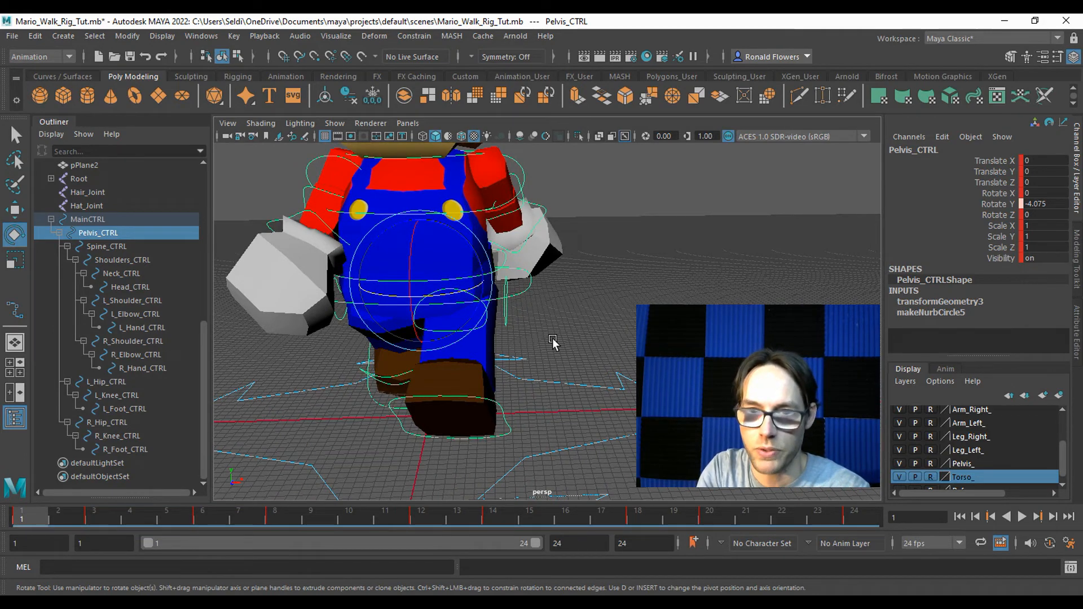
Step: Straighten the left leg from the top view on frame 1, rotating L_Hip_CTRL to about -40.6, 4.7 and -4.0 degrees in X, Y and Z
{"action": "key", "text": "space"}
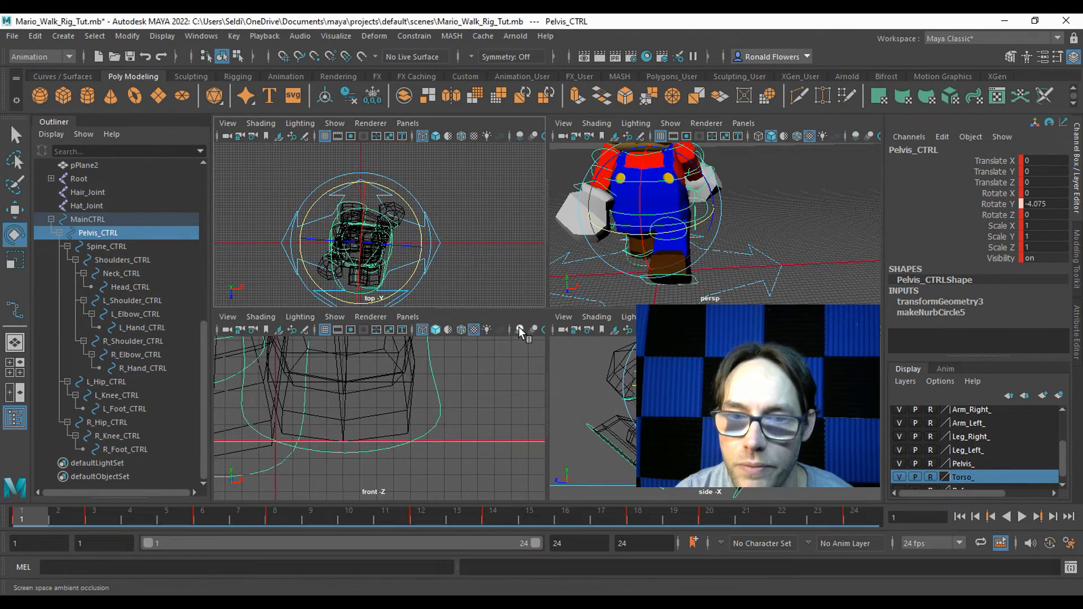
{"action": "key", "text": "space"}
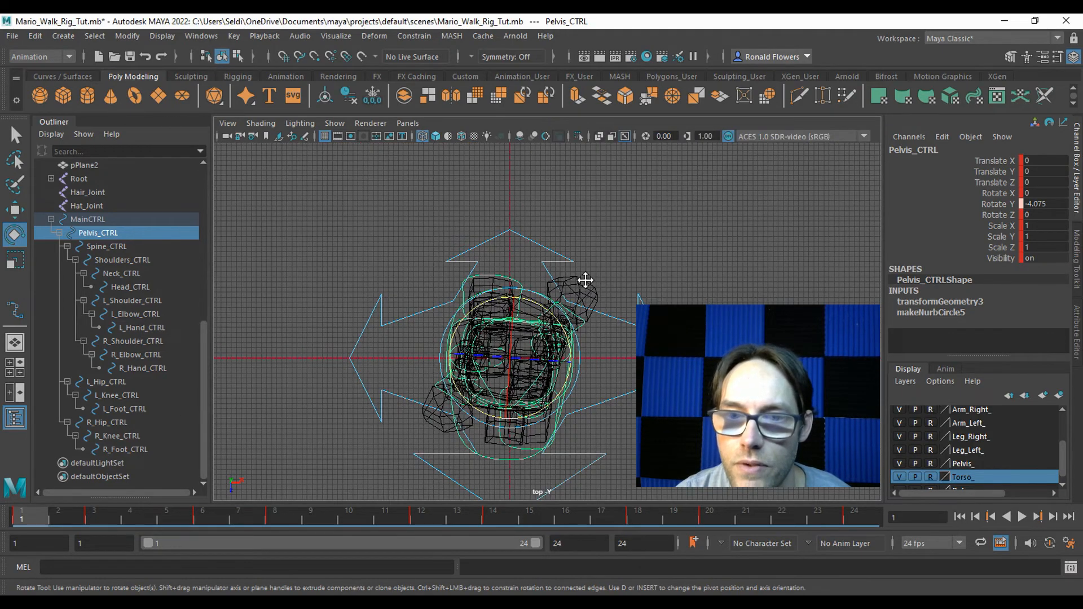
{"action": "scroll", "coordinate": [581, 285], "scroll_direction": "up", "scroll_amount": 6}
{"action": "scroll", "coordinate": [566, 248], "scroll_direction": "up", "scroll_amount": 2}
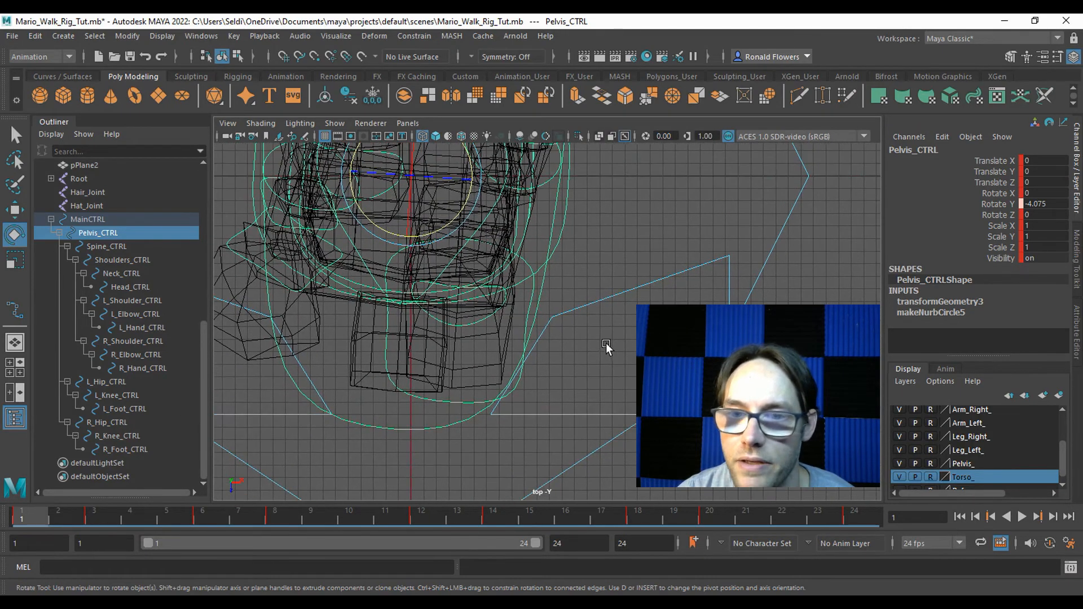
{"action": "key", "text": "space"}
{"action": "left_click", "coordinate": [745, 227]}
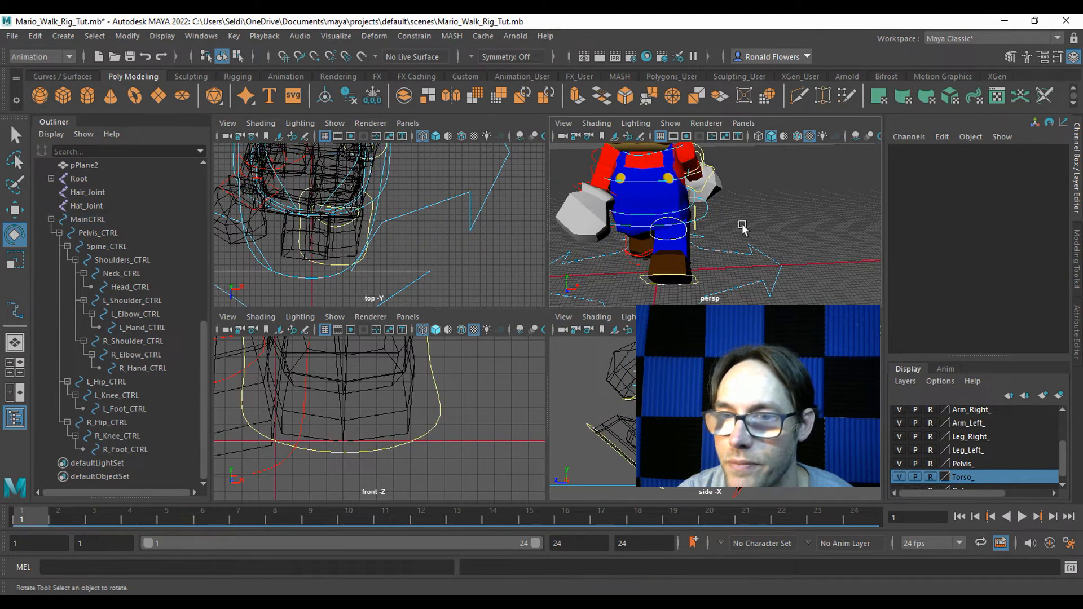
{"action": "left_click", "coordinate": [698, 229]}
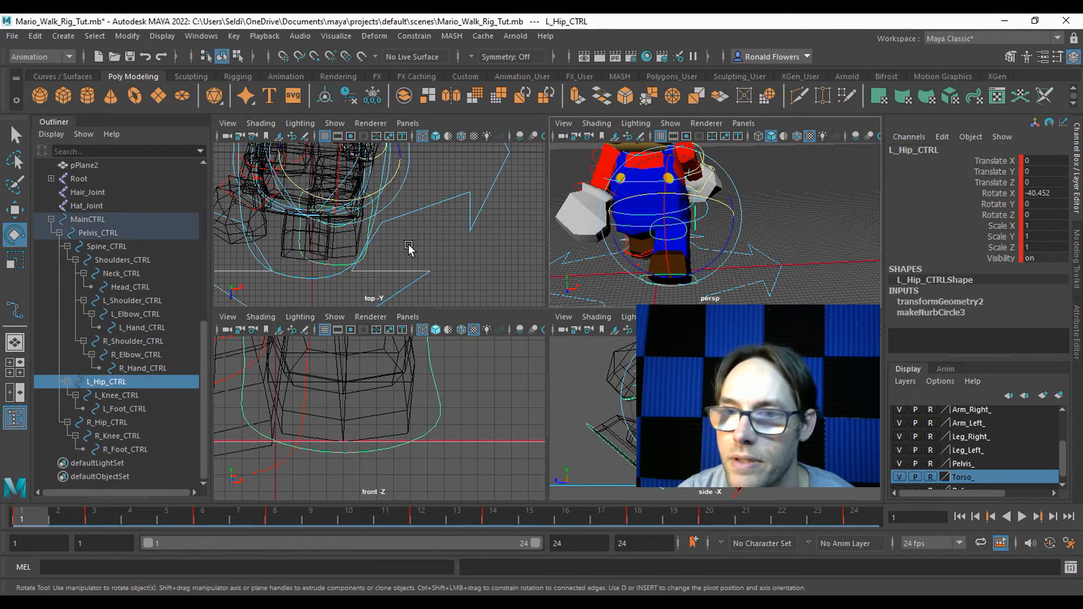
{"action": "key", "text": "space"}
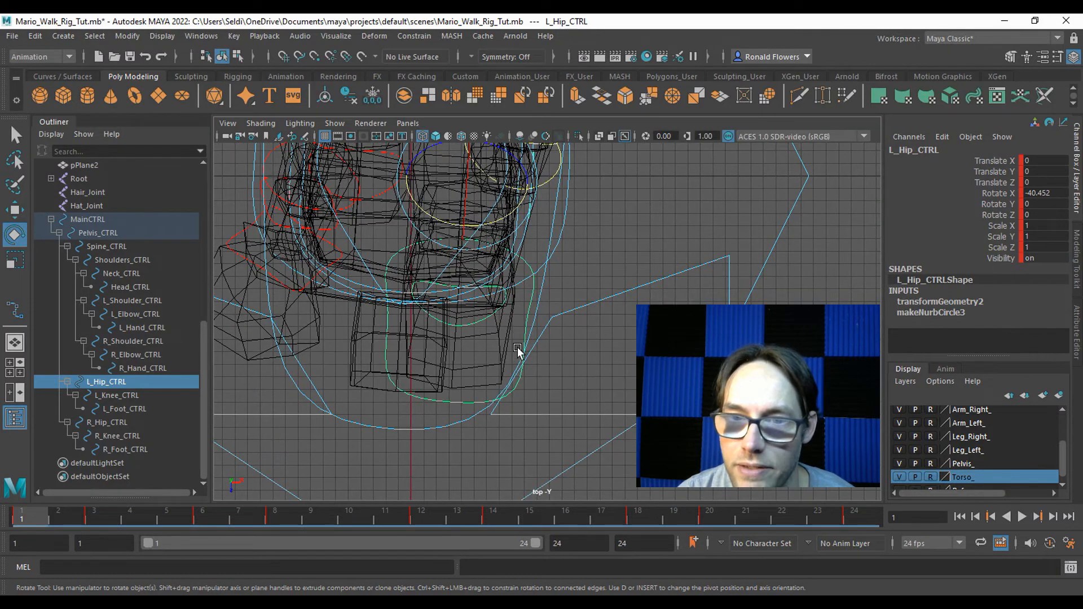
{"action": "left_click_drag", "start_coordinate": [447, 221], "coordinate": [450, 224]}
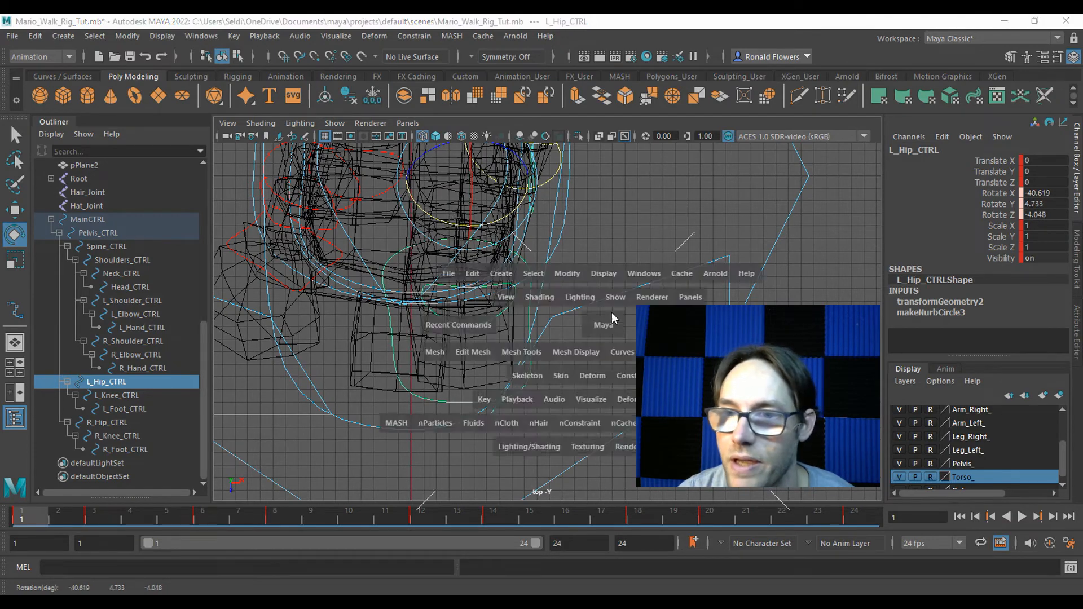
{"action": "key", "text": "space"}
{"action": "key", "text": "space"}
{"action": "left_click_drag", "start_coordinate": [623, 403], "coordinate": [561, 351], "text": "alt"}
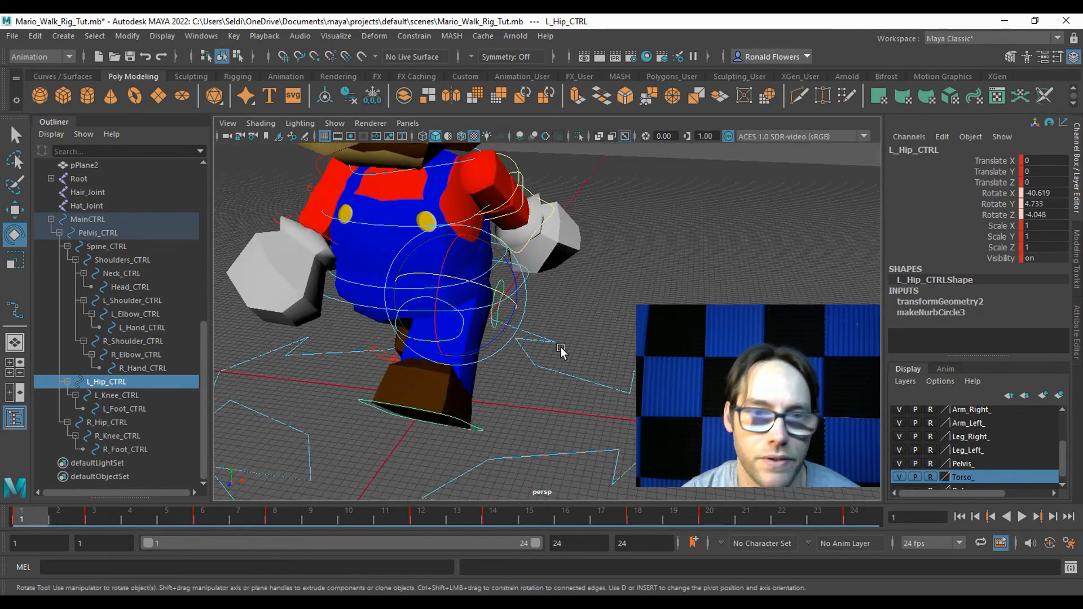
Step: Key all controls from MainCTRL through R_Foot_CTRL on frame 1 and play the cycle to check the pelvis motion
{"action": "left_click", "coordinate": [90, 220]}
{"action": "left_click", "coordinate": [124, 450], "text": "shift"}
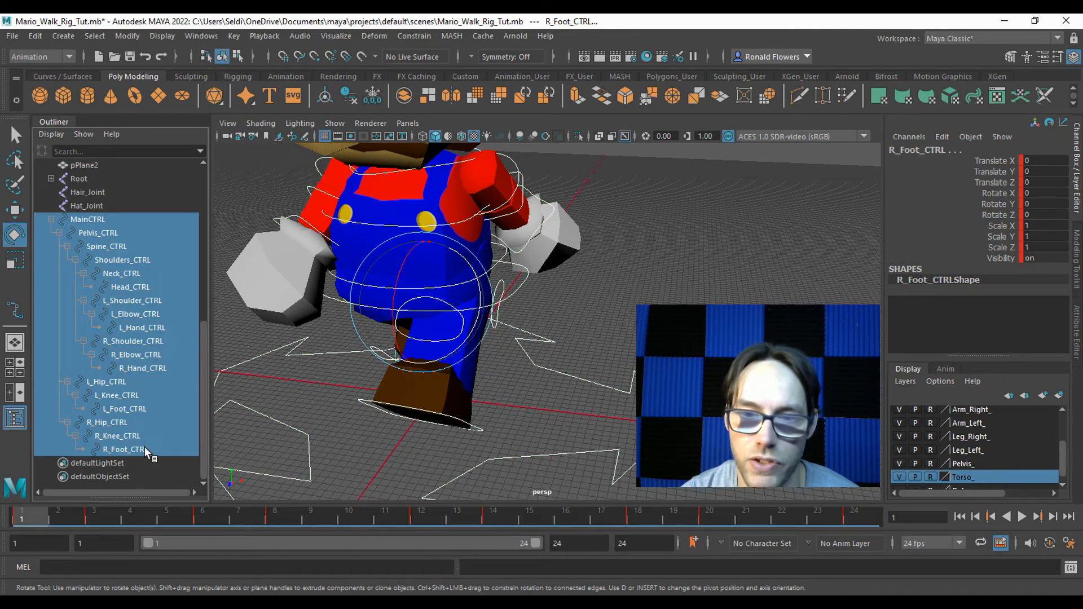
{"action": "left_click", "coordinate": [540, 357]}
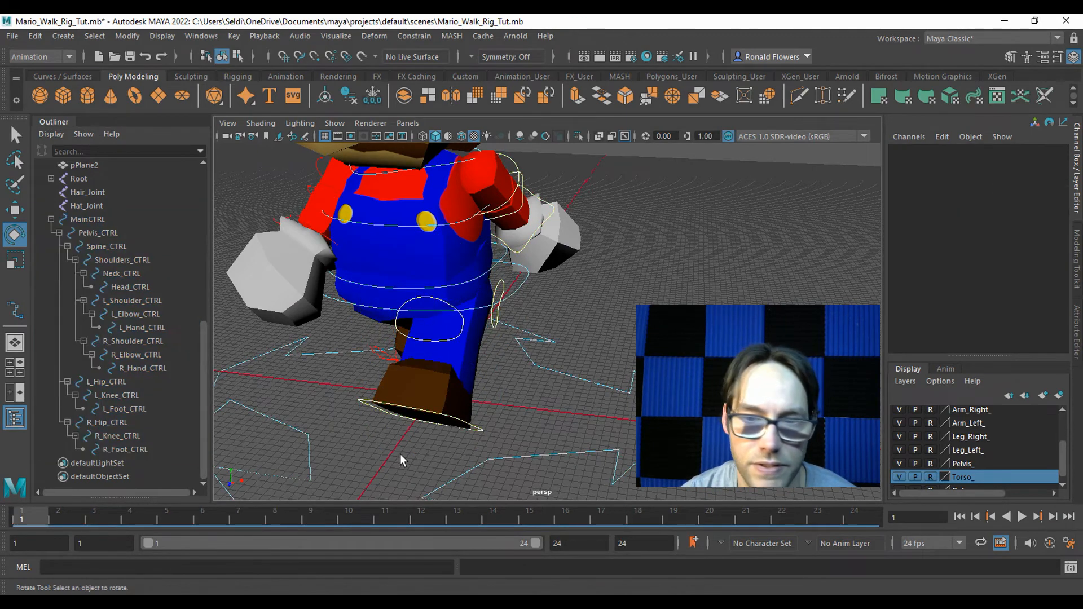
{"action": "key", "text": "alt+v"}
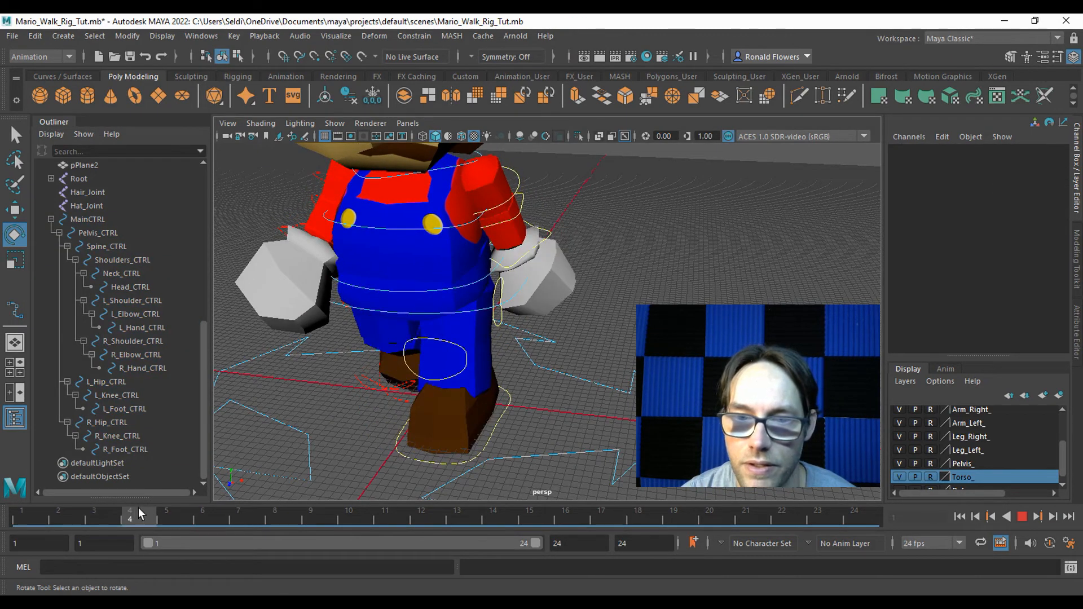
{"action": "mouse_move", "coordinate": [25, 512]}
{"action": "left_mouse_down"}
{"action": "mouse_move", "coordinate": [211, 520]}
{"action": "mouse_move", "coordinate": [35, 516]}
{"action": "left_mouse_up"}
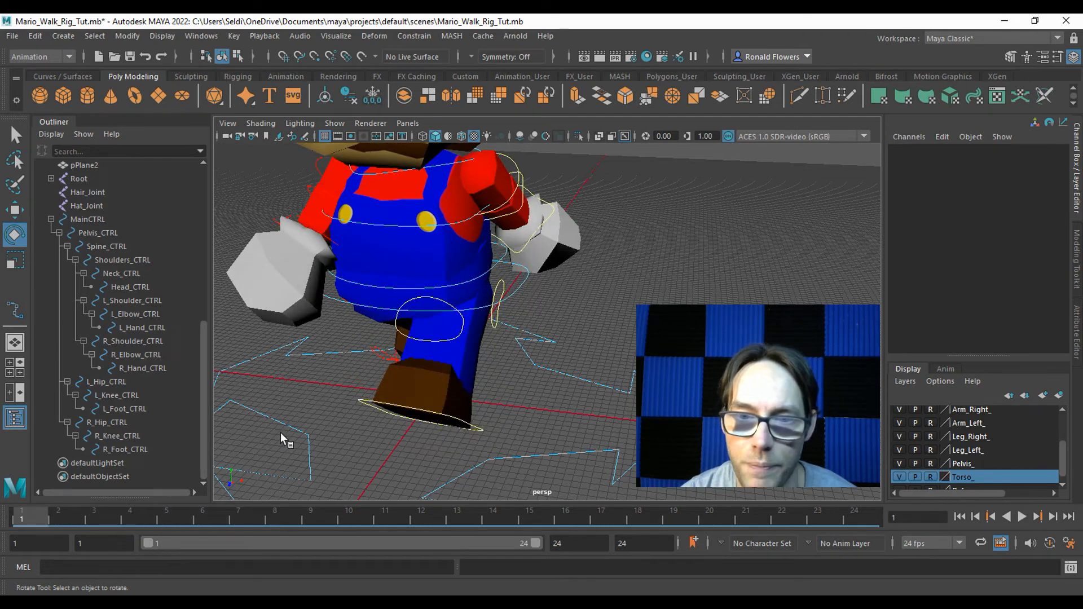
Step: Copy the frame 1 keys of all controls from MainCTRL through R_Foot_CTRL
{"action": "left_click", "coordinate": [121, 232]}
{"action": "left_click", "coordinate": [112, 222]}
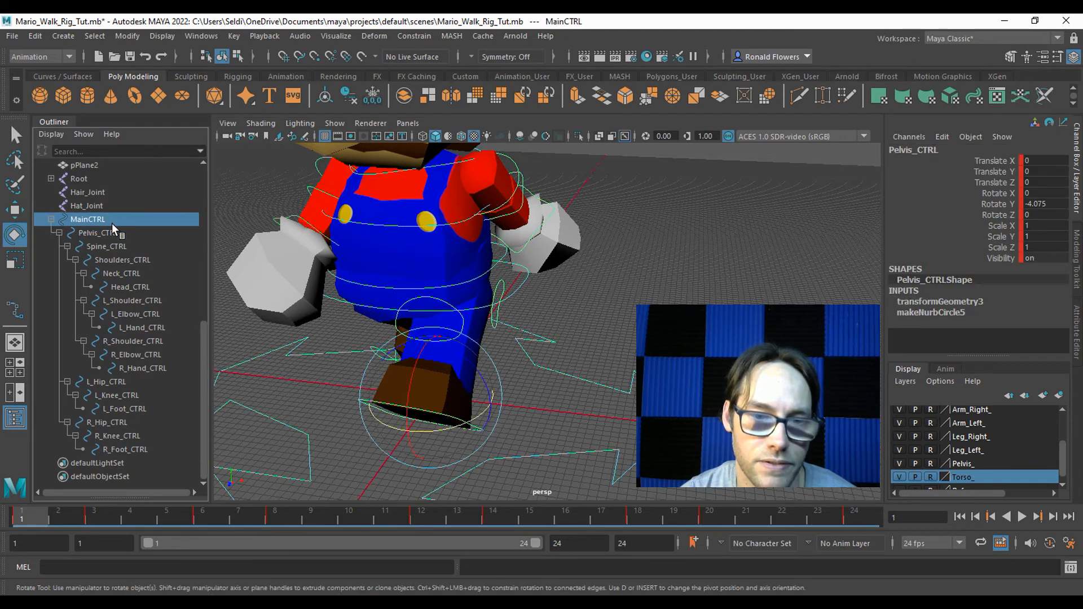
{"action": "left_click", "coordinate": [129, 448], "text": "shift"}
{"action": "right_click", "coordinate": [129, 449]}
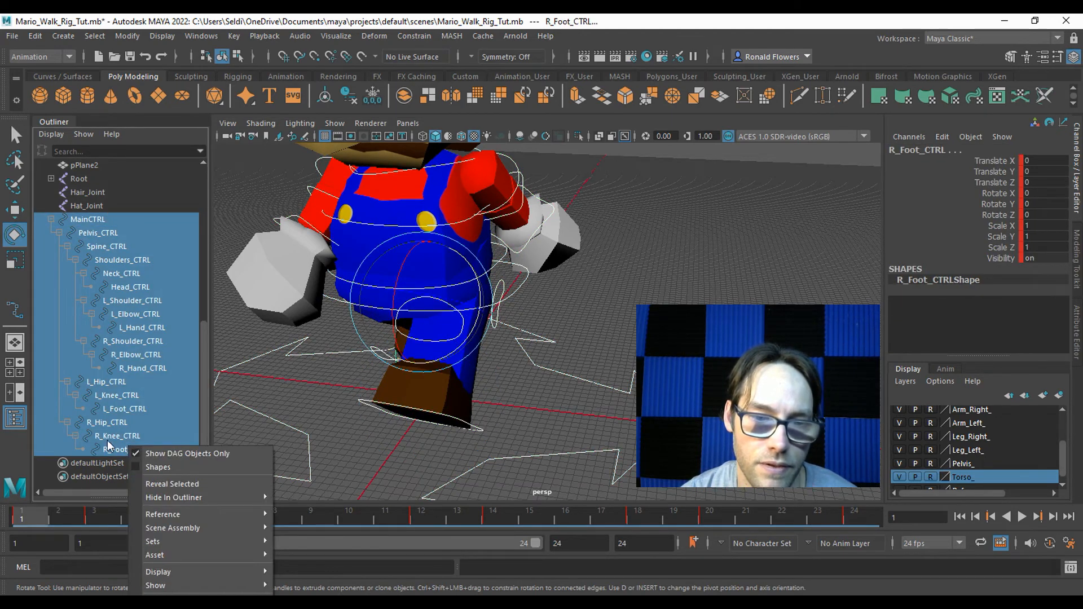
{"action": "left_click", "coordinate": [104, 449]}
{"action": "left_click", "coordinate": [102, 449]}
{"action": "left_click", "coordinate": [102, 221]}
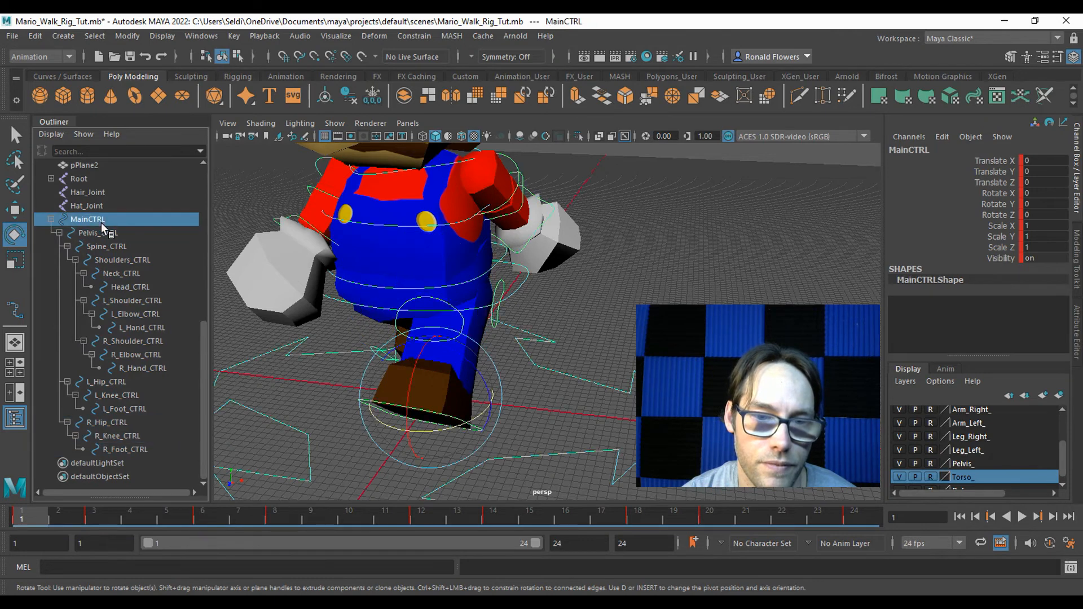
{"action": "left_click", "coordinate": [148, 448], "text": "shift"}
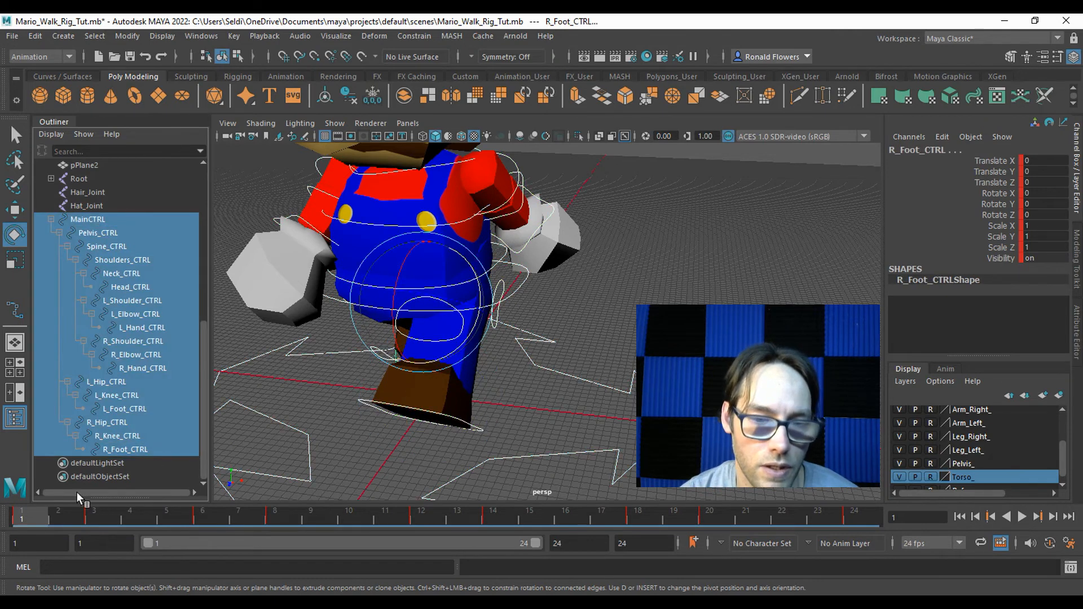
{"action": "right_click", "coordinate": [37, 512]}
{"action": "right_click", "coordinate": [33, 520]}
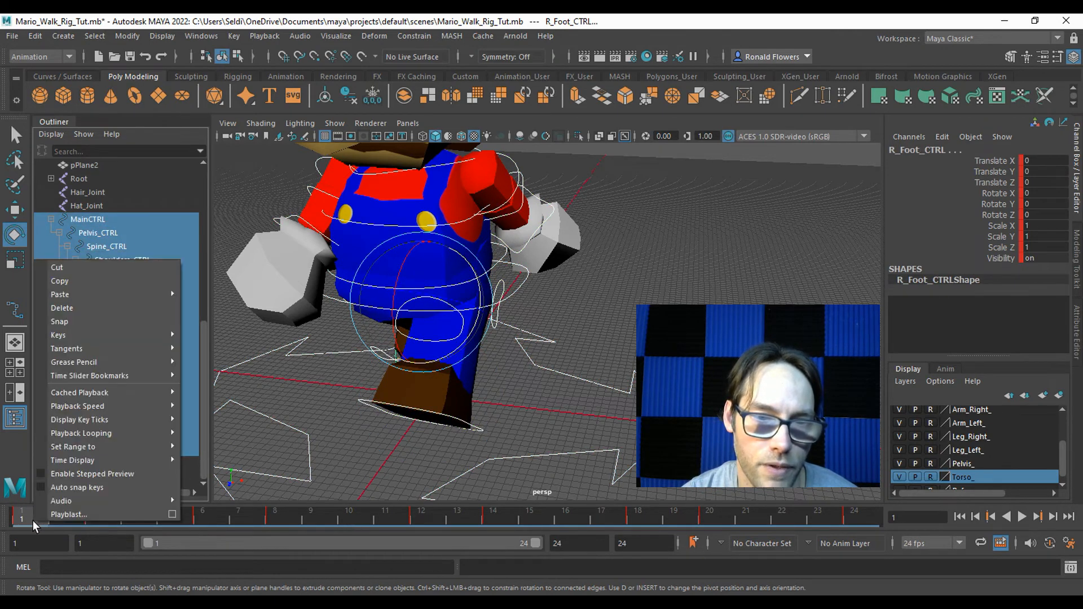
{"action": "left_click", "coordinate": [105, 283]}
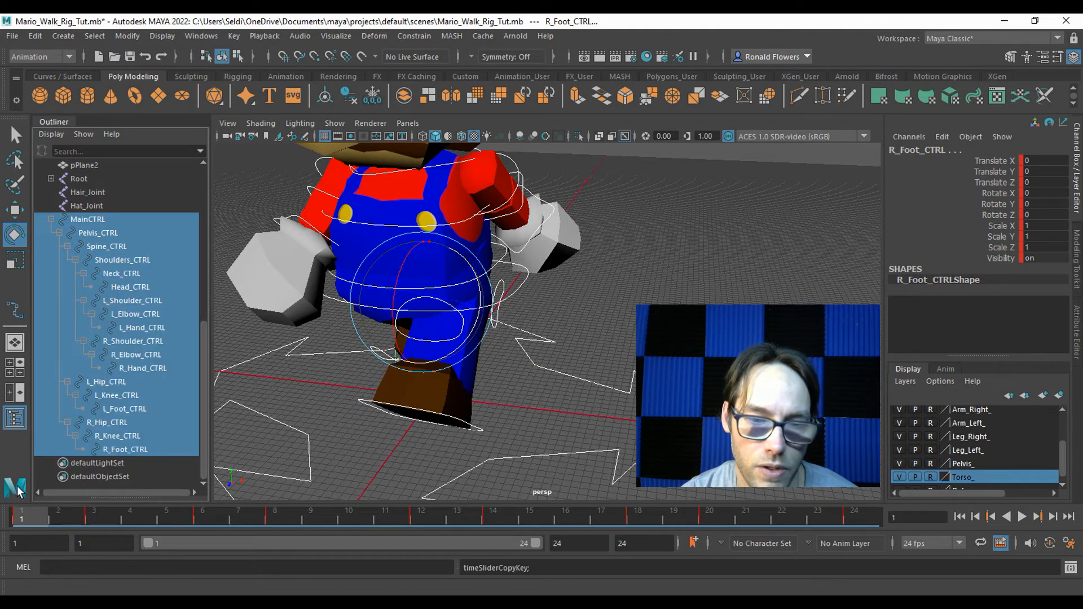
Step: Paste the copied keys onto frame 24 and compare the pose there with frame 1
{"action": "left_click", "coordinate": [860, 515]}
{"action": "right_click", "coordinate": [860, 515]}
{"action": "mouse_move", "coordinate": [906, 285]}
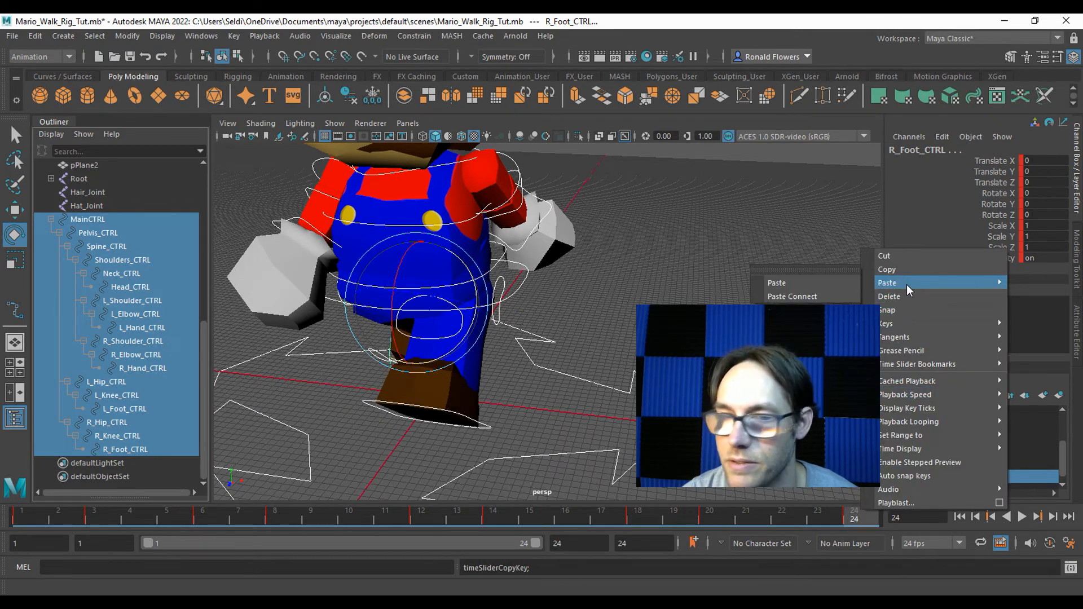
{"action": "left_click", "coordinate": [836, 283]}
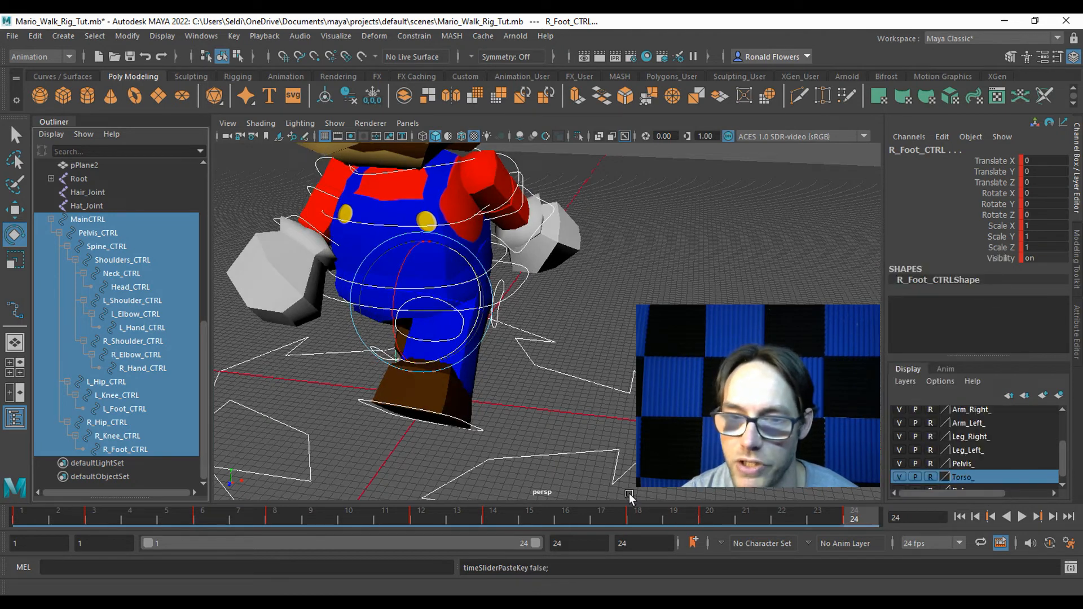
{"action": "left_click", "coordinate": [31, 520]}
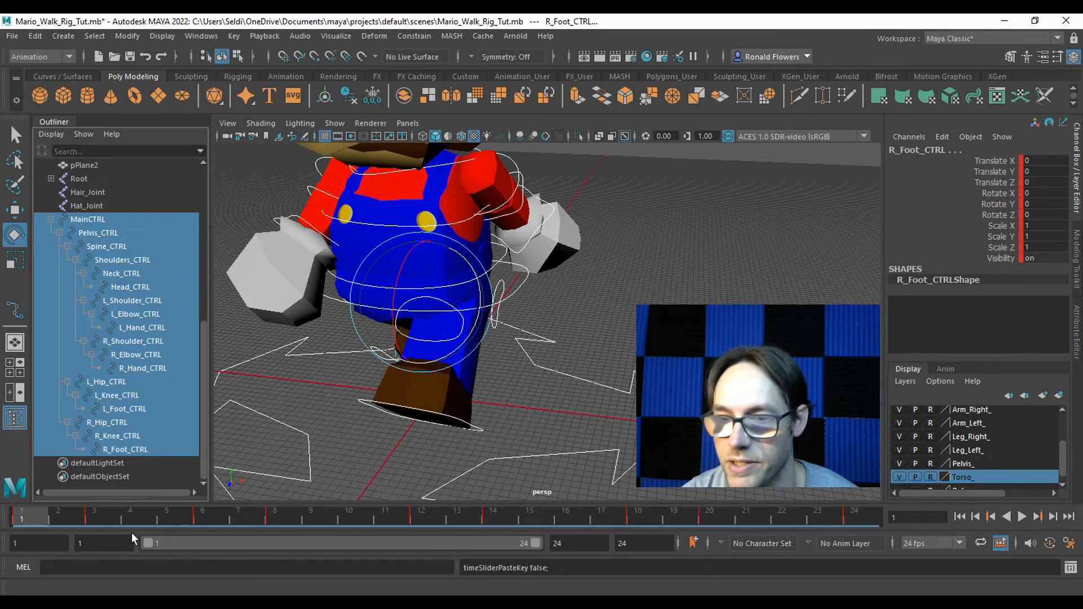
{"action": "left_click", "coordinate": [864, 517]}
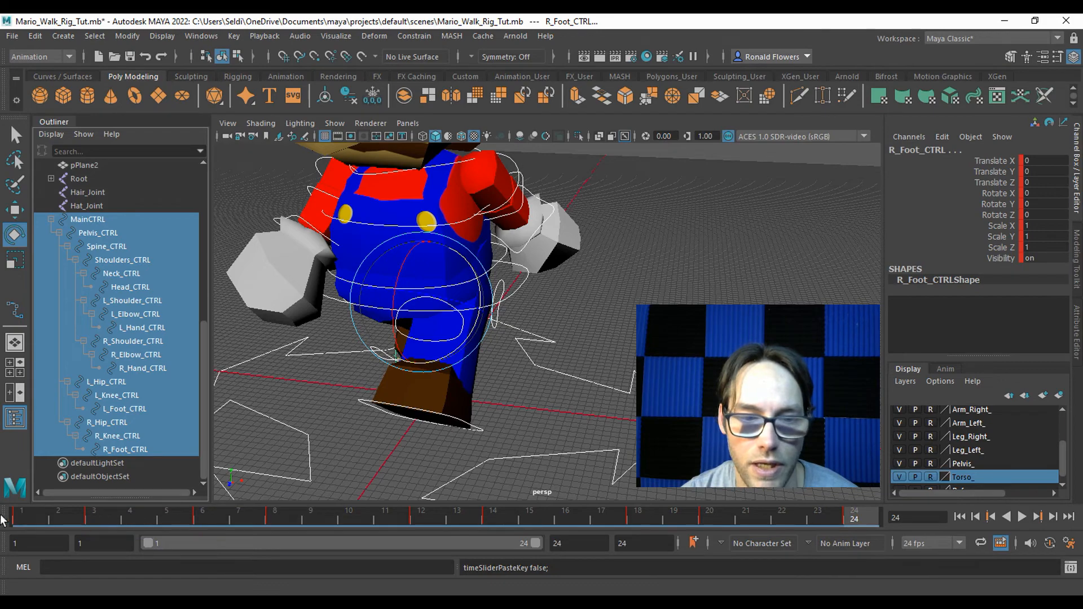
{"action": "left_click", "coordinate": [29, 518]}
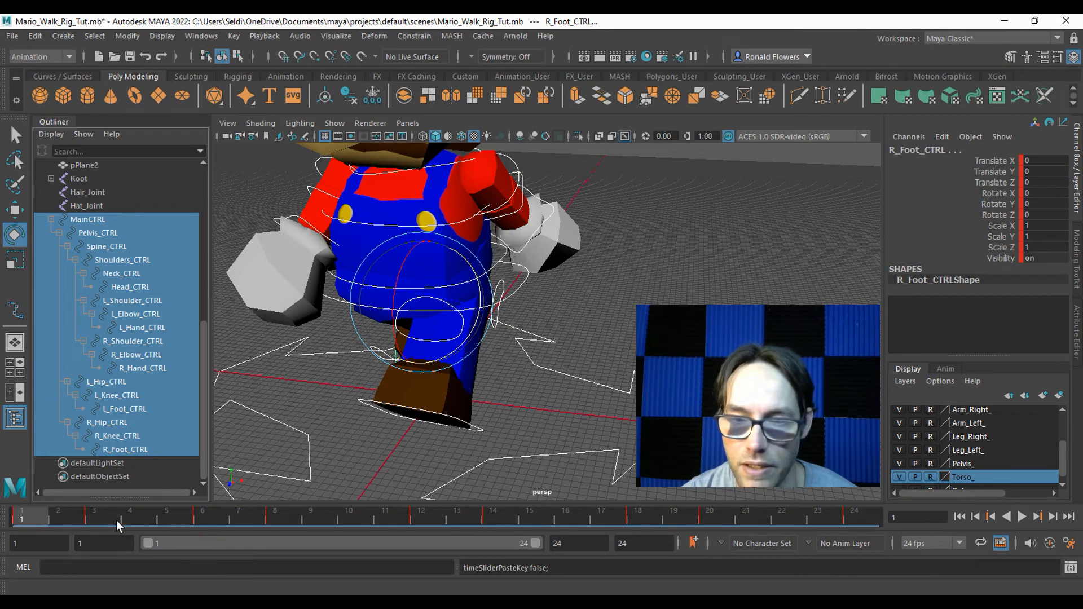
Step: Rotate Pelvis_CTRL to about 3.7 degrees in Y on frame 12
{"action": "left_click", "coordinate": [425, 512]}
{"action": "left_click_drag", "start_coordinate": [507, 421], "coordinate": [543, 426], "text": "alt"}
{"action": "left_click", "coordinate": [541, 424]}
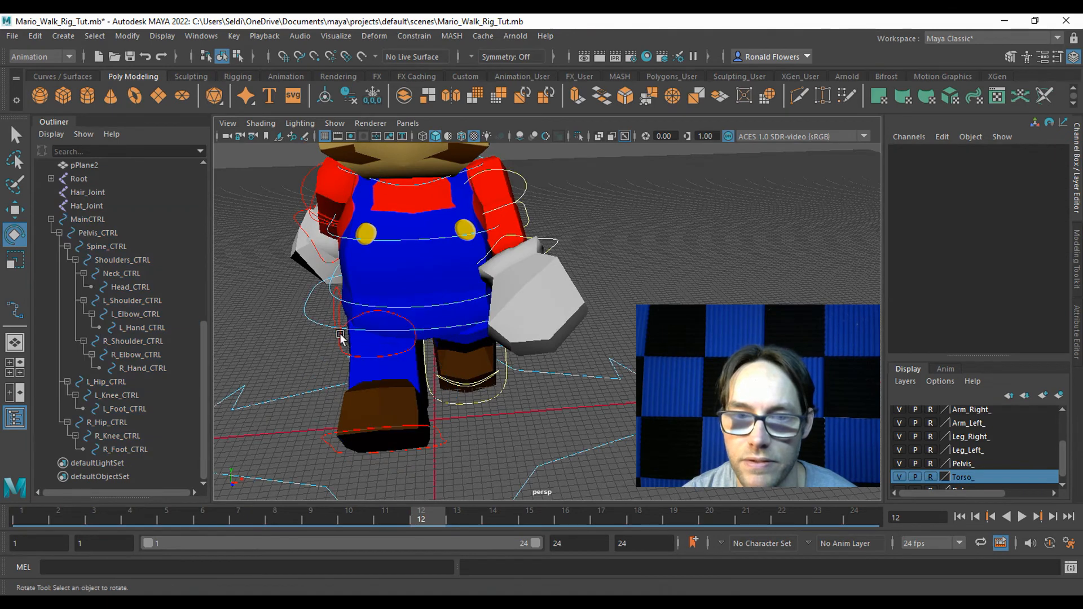
{"action": "left_click", "coordinate": [312, 326]}
{"action": "left_click_drag", "start_coordinate": [442, 314], "coordinate": [449, 317]}
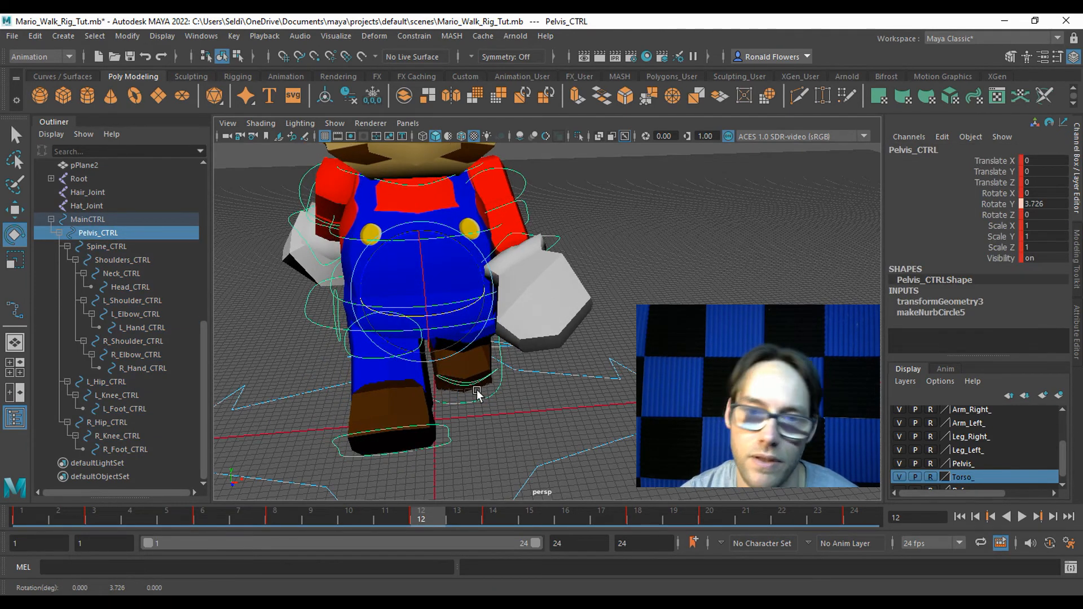
Step: Select the right leg's R_Hip_CTRL on frame 12
{"action": "left_click_drag", "start_coordinate": [303, 431], "coordinate": [332, 408], "text": "alt"}
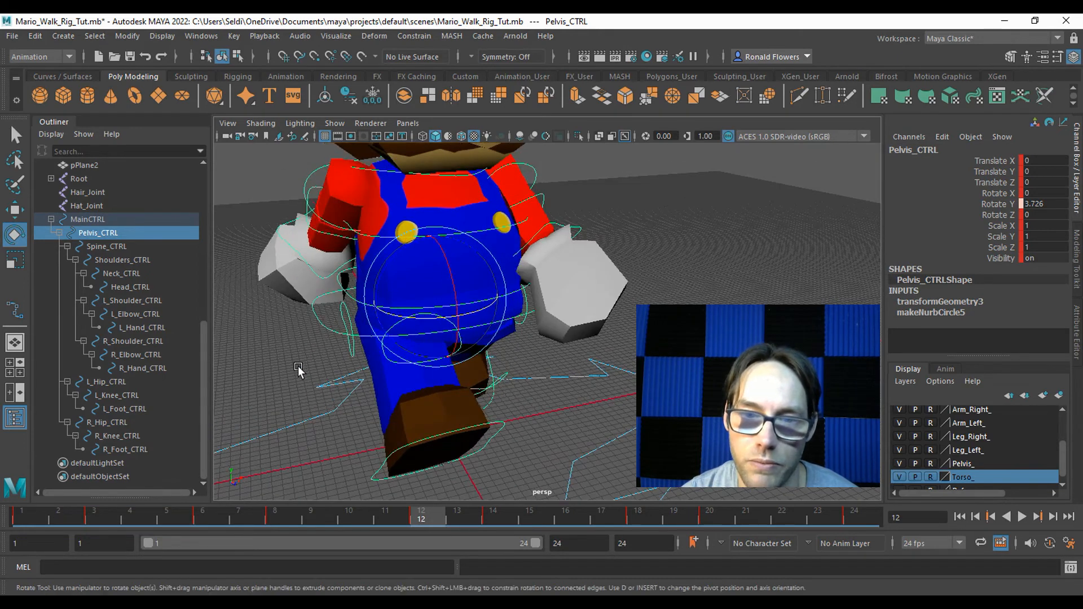
{"action": "left_click", "coordinate": [298, 369]}
{"action": "left_click", "coordinate": [352, 354]}
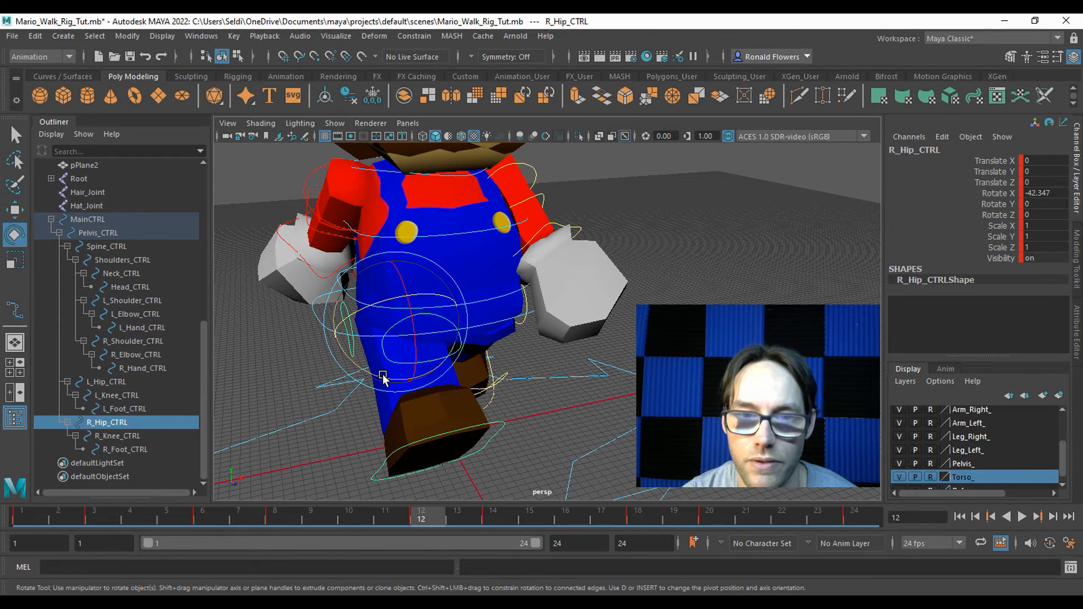
{"action": "key", "text": "space"}
{"action": "key", "text": "space"}
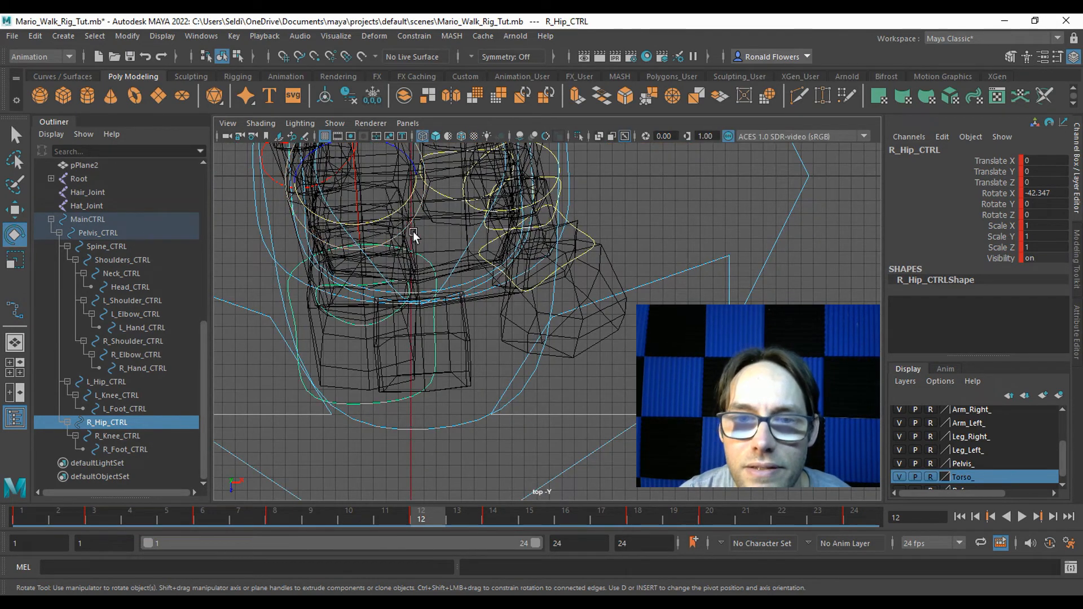
{"action": "middle_click_drag", "start_coordinate": [484, 346], "coordinate": [484, 383], "text": "alt"}
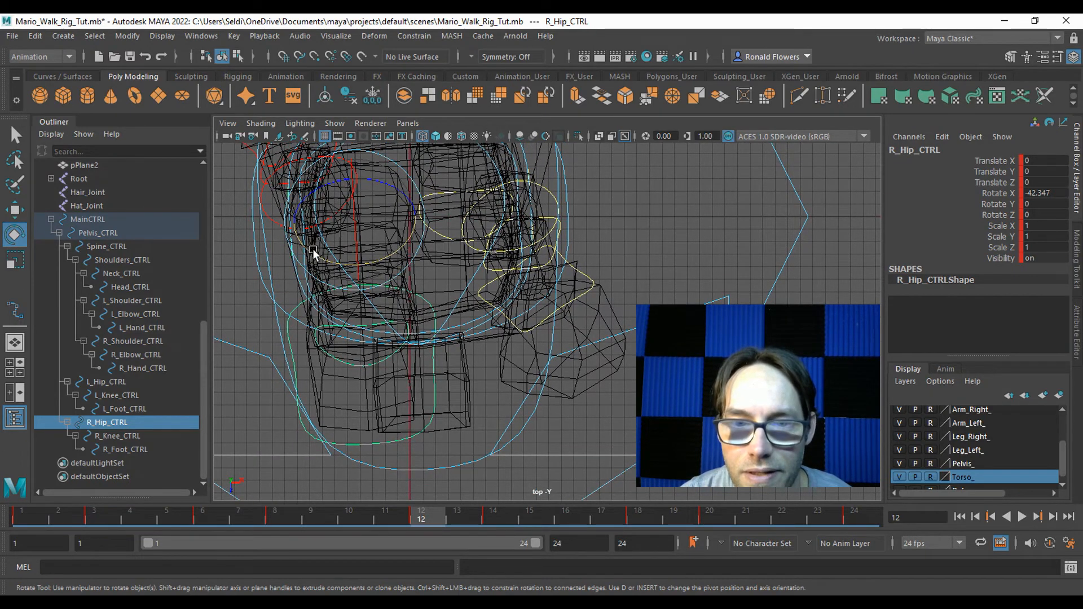
{"action": "left_click_drag", "start_coordinate": [313, 252], "coordinate": [401, 198]}
{"action": "key", "text": "ctrl+z"}
{"action": "key", "text": "ctrl+z"}
{"action": "key", "text": "space"}
{"action": "key", "text": "space"}
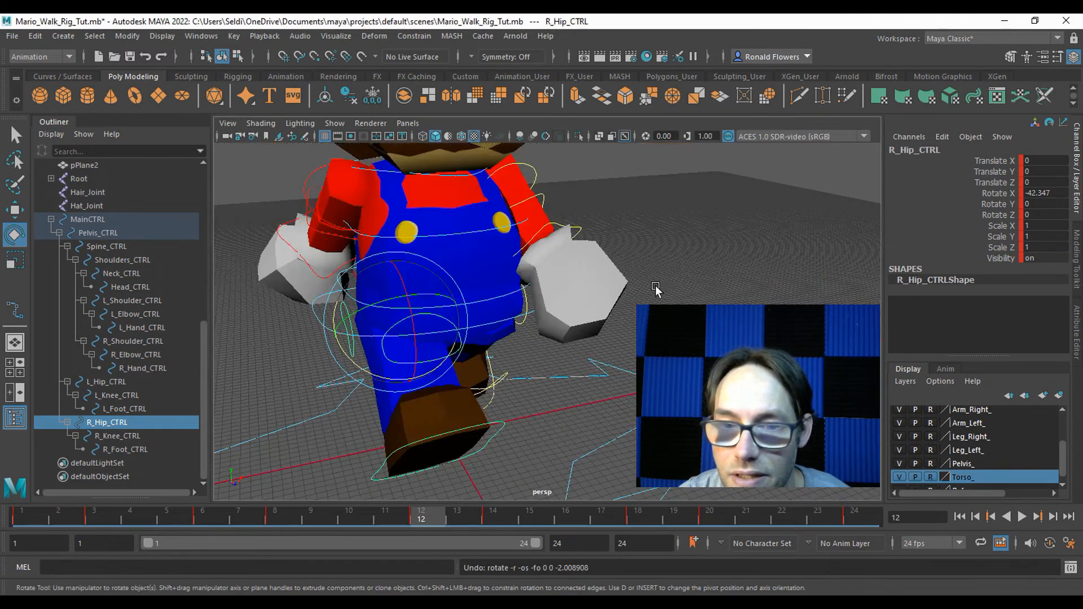
Step: Straighten the right leg on frame 12, rotating R_Hip_CTRL to about -42.3, -2.9 and -3.2 degrees in X, Y and Z
{"action": "left_click_drag", "start_coordinate": [583, 391], "coordinate": [364, 376], "text": "alt"}
{"action": "left_click_drag", "start_coordinate": [522, 402], "coordinate": [536, 307], "text": "alt"}
{"action": "key", "text": "e"}
Step: Key all controls from MainCTRL through R_Foot_CTRL on frame 12 and play the cycle from frame 1 to check it
{"action": "left_click", "coordinate": [103, 219]}
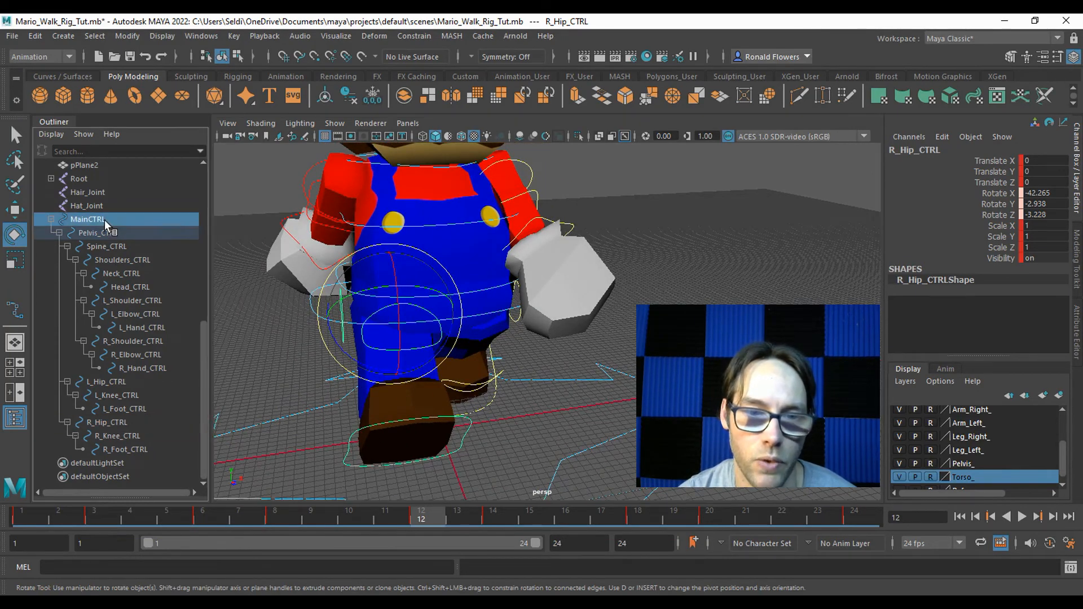
{"action": "left_click", "coordinate": [125, 448], "text": "shift"}
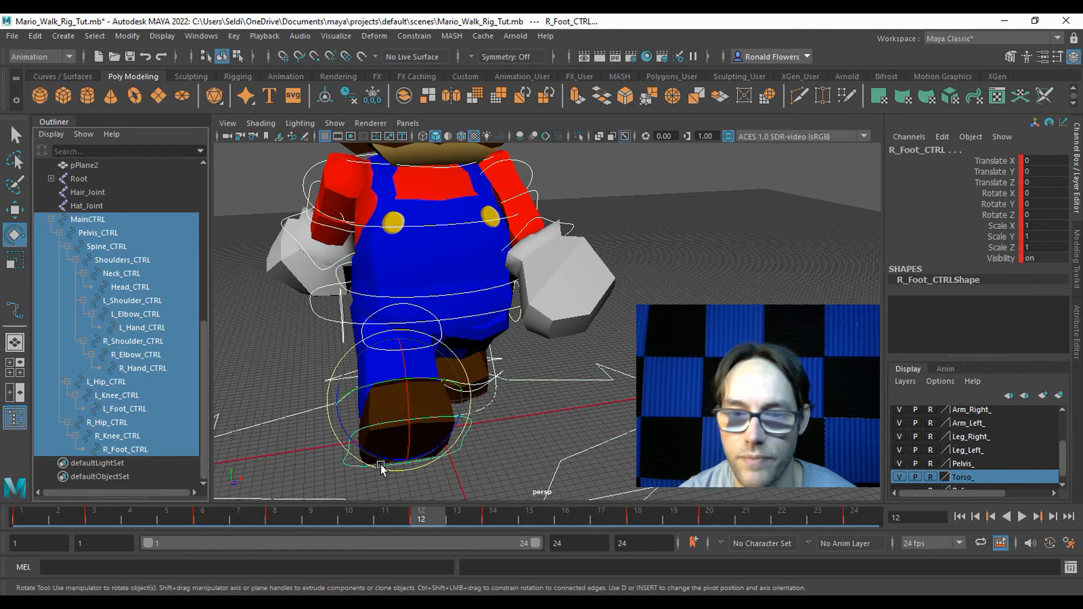
{"action": "left_click", "coordinate": [31, 523]}
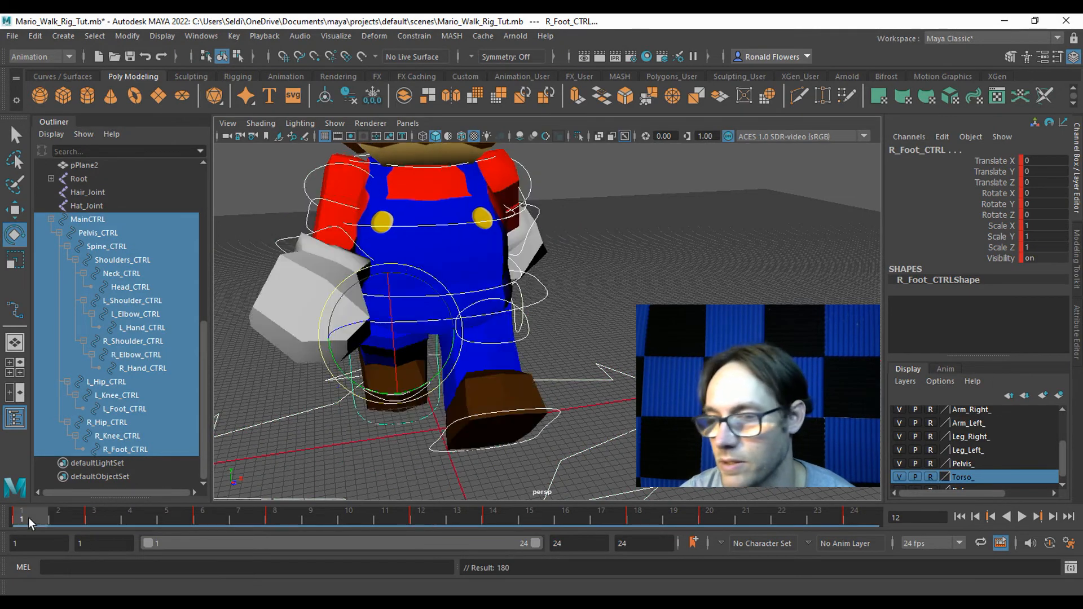
{"action": "left_click", "coordinate": [1022, 517]}
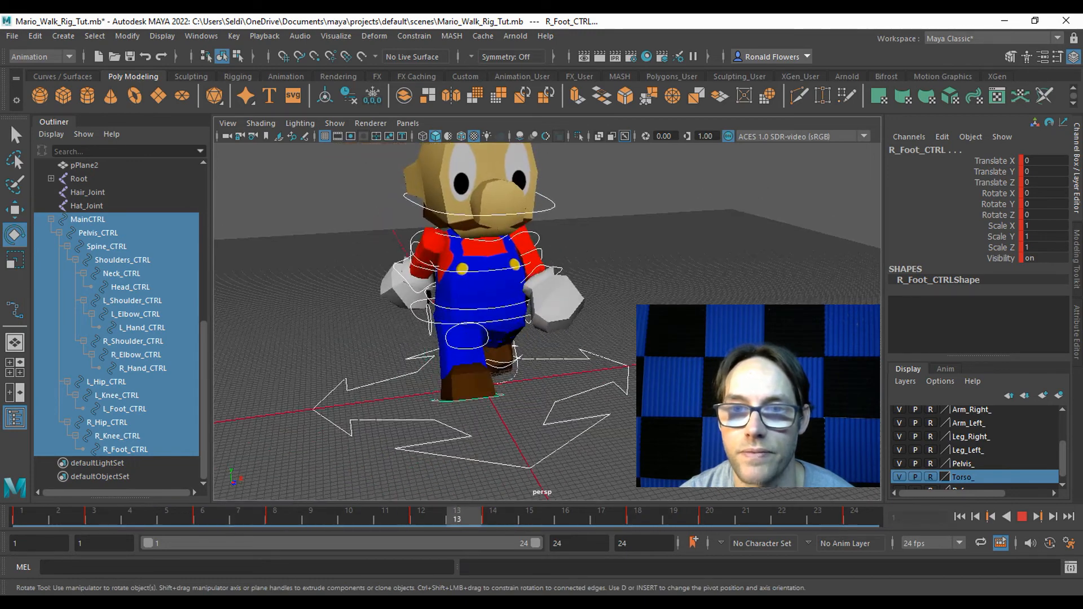
{"action": "left_click_drag", "start_coordinate": [728, 367], "coordinate": [621, 370], "text": "alt"}
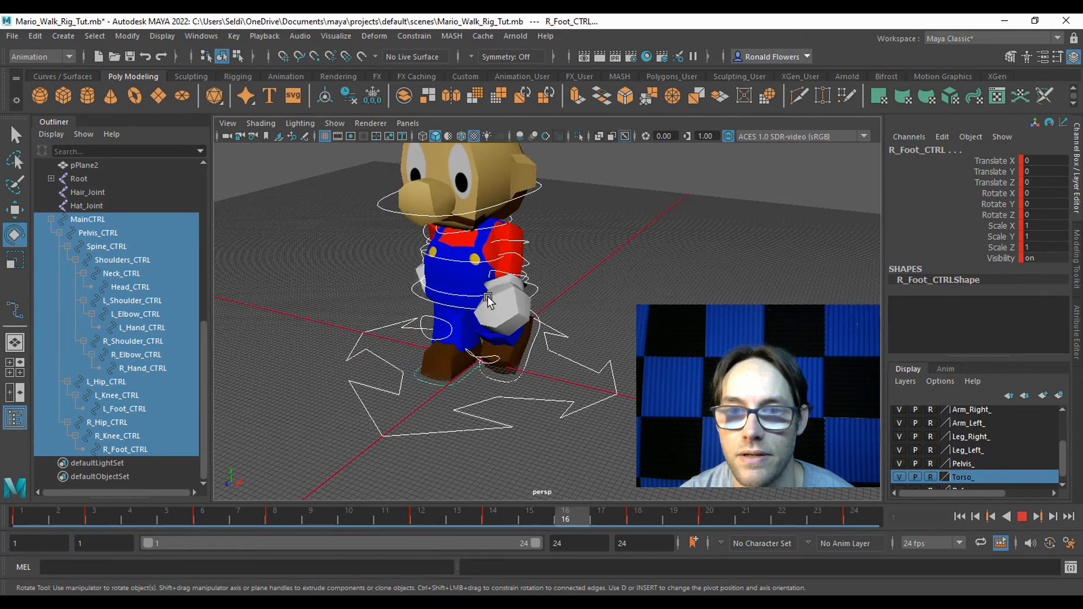
{"action": "left_click", "coordinate": [1021, 517]}
{"action": "scroll", "coordinate": [604, 372], "scroll_direction": "up", "scroll_amount": 3}
{"action": "scroll", "coordinate": [609, 343], "scroll_direction": "down", "scroll_amount": 5}
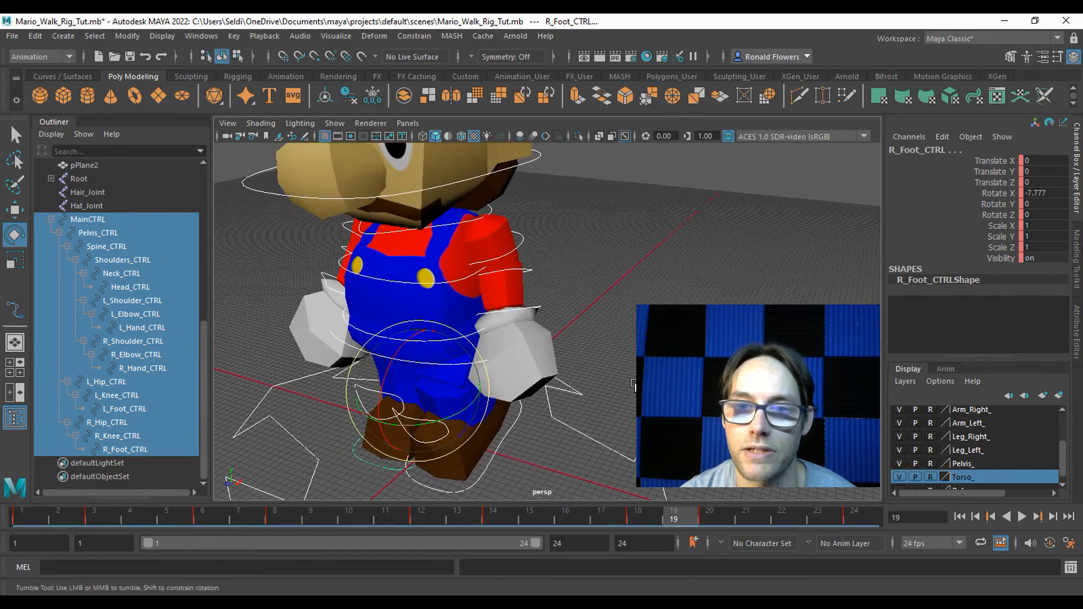
{"action": "scroll", "coordinate": [609, 343], "scroll_direction": "up", "scroll_amount": 2}
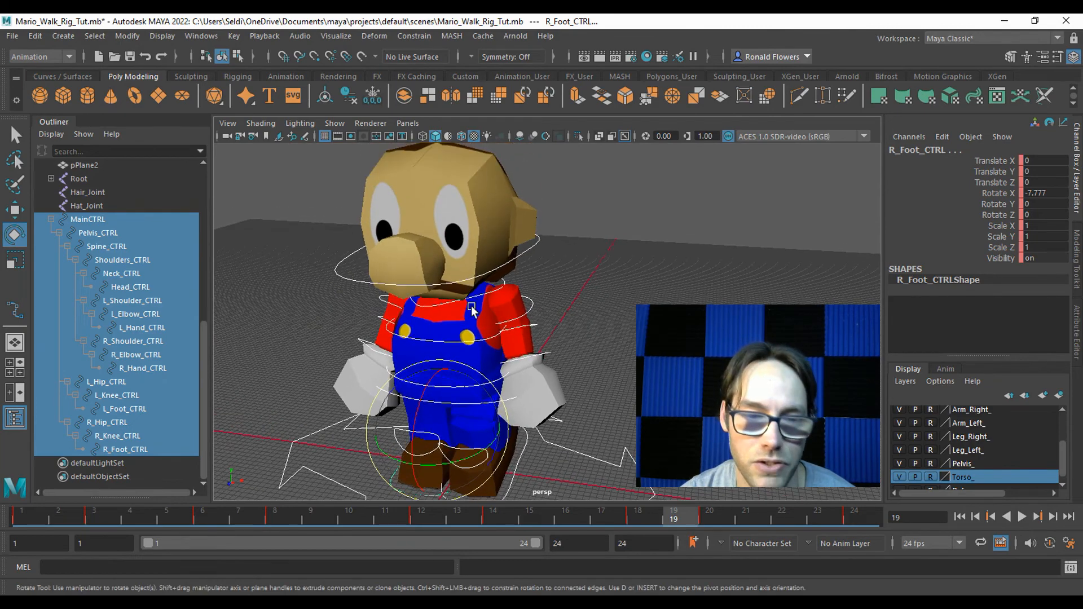
Step: Turn the head forward in the shaded top view on frame 1, rotating Neck_CTRL to about 3.9 degrees in Y, and key it
{"action": "left_click", "coordinate": [47, 515]}
{"action": "left_click_drag", "start_coordinate": [605, 326], "coordinate": [623, 333], "text": "alt"}
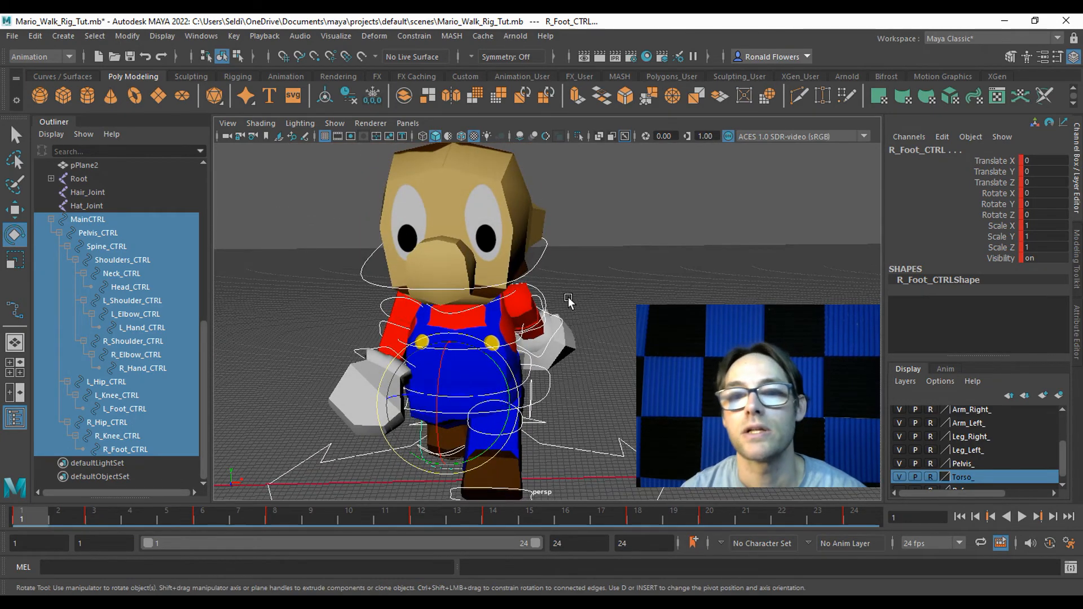
{"action": "scroll", "coordinate": [568, 301], "scroll_direction": "up", "scroll_amount": 2}
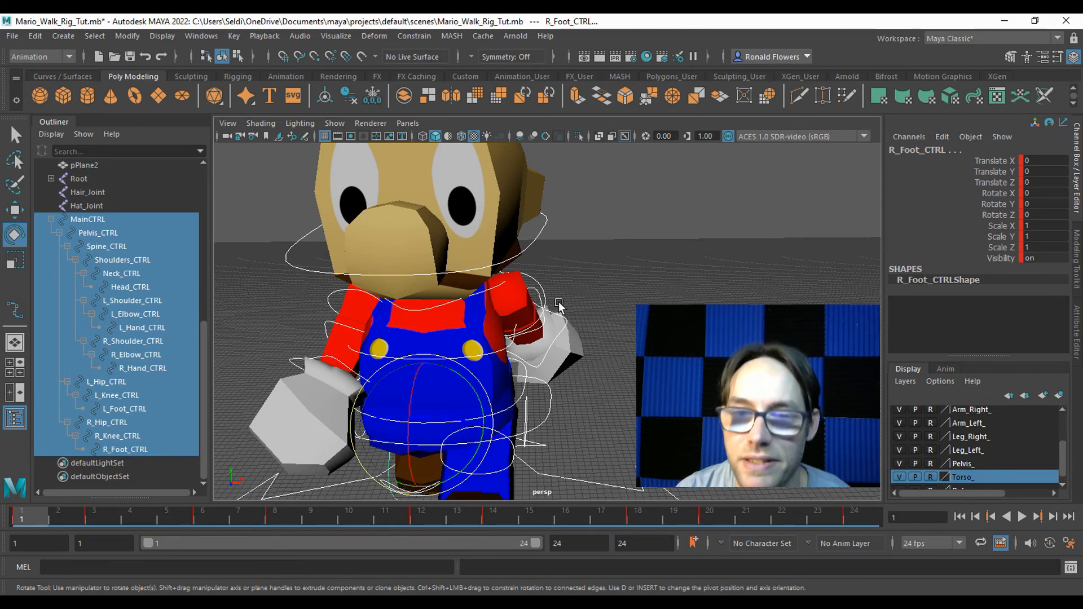
{"action": "left_click", "coordinate": [457, 307]}
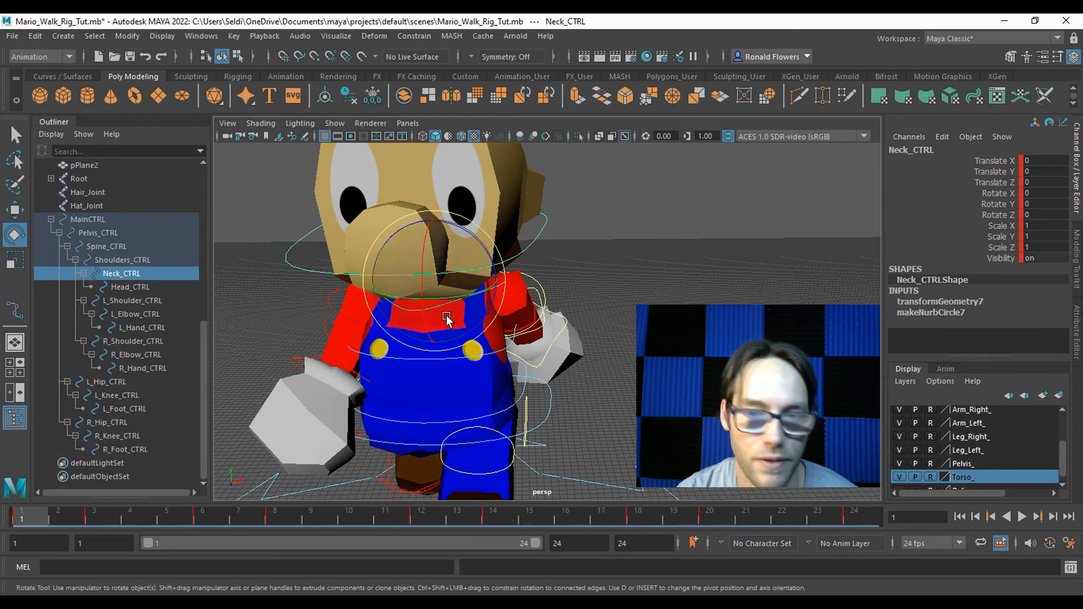
{"action": "key", "text": "space"}
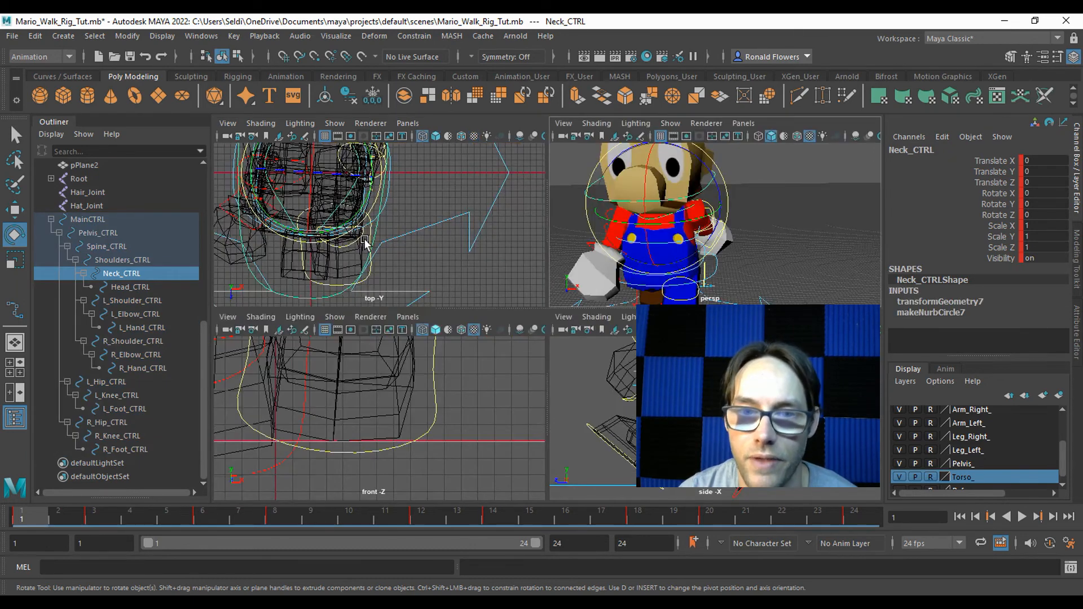
{"action": "key", "text": "space"}
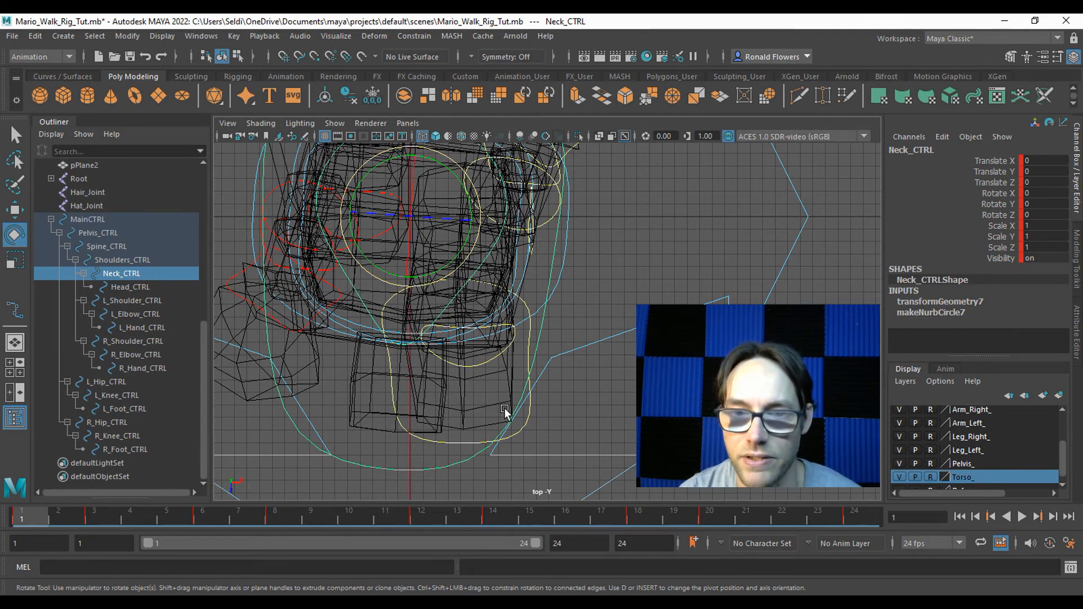
{"action": "key", "text": "6"}
{"action": "scroll", "coordinate": [575, 375], "scroll_direction": "down", "scroll_amount": 2}
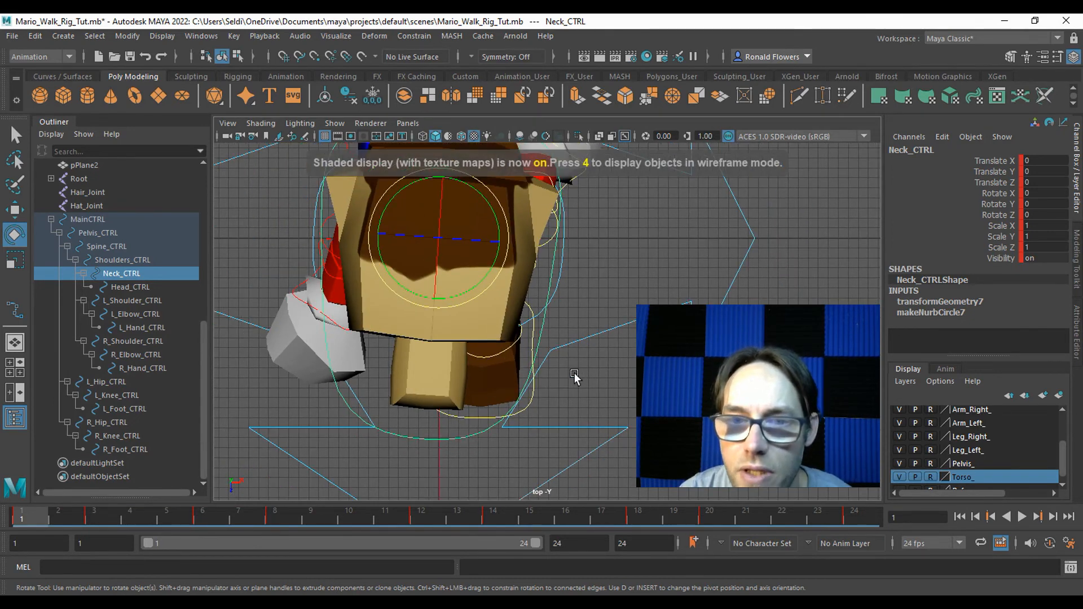
{"action": "left_click_drag", "start_coordinate": [438, 277], "coordinate": [465, 298]}
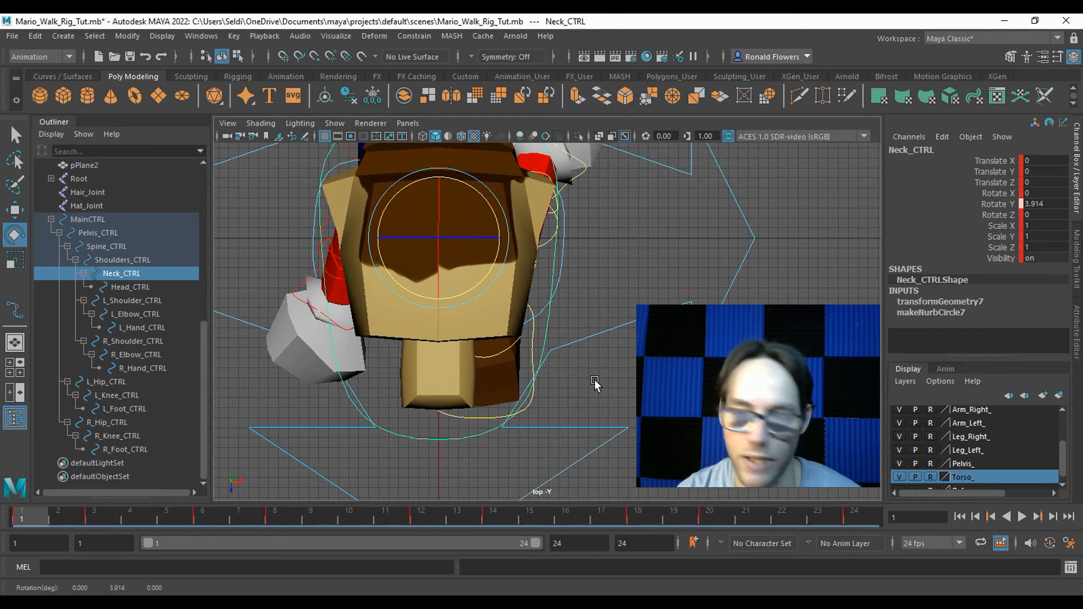
{"action": "key", "text": "s"}
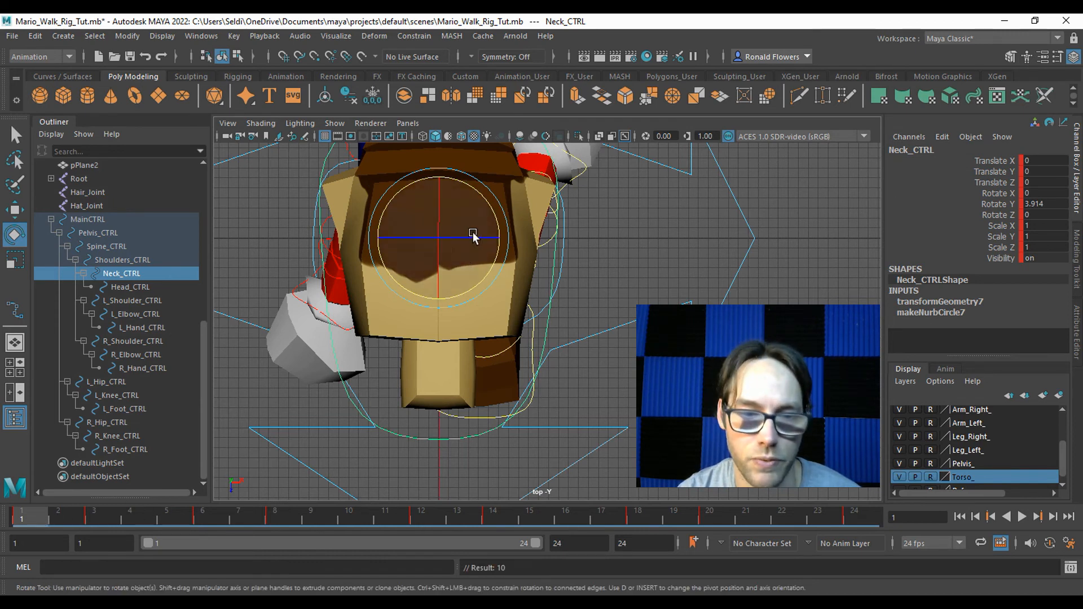
Step: Copy the Neck_CTRL key from frame 1 and paste it on frame 24
{"action": "right_click", "coordinate": [34, 516]}
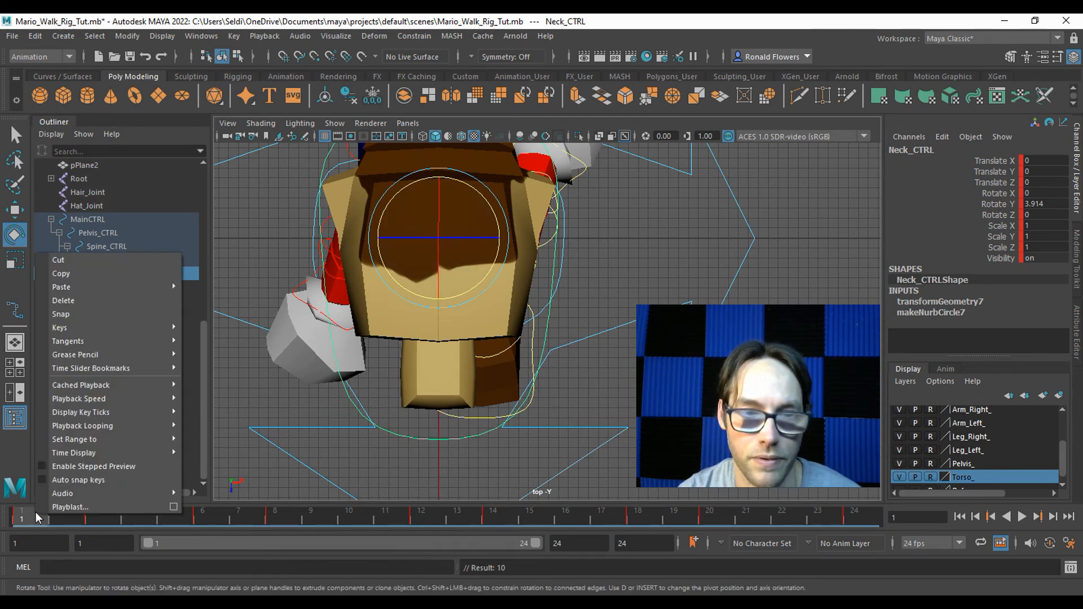
{"action": "left_click", "coordinate": [86, 276]}
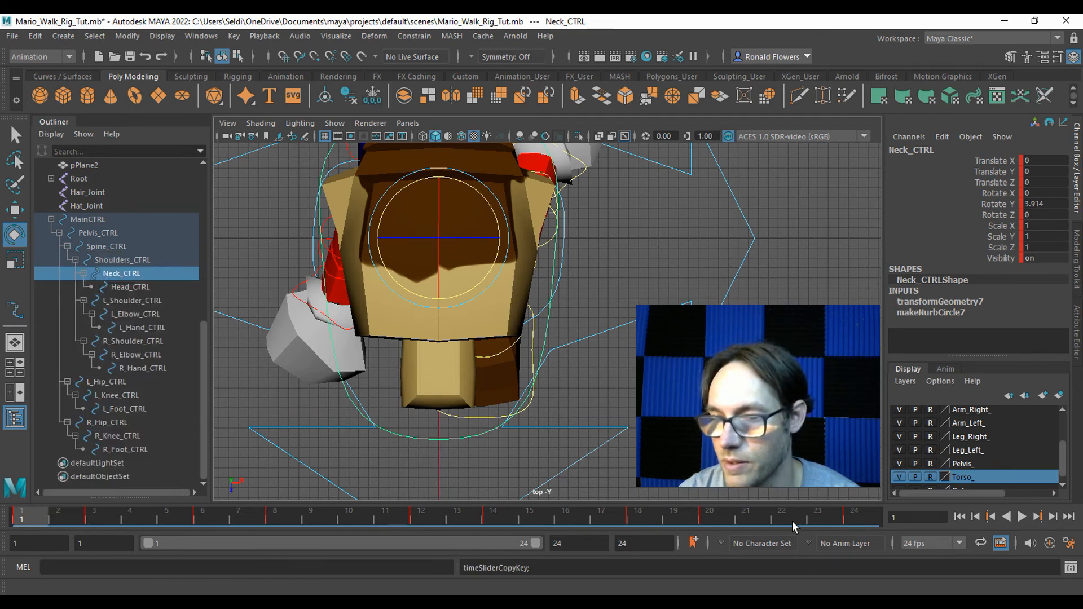
{"action": "left_click", "coordinate": [853, 517]}
{"action": "right_click", "coordinate": [853, 516]}
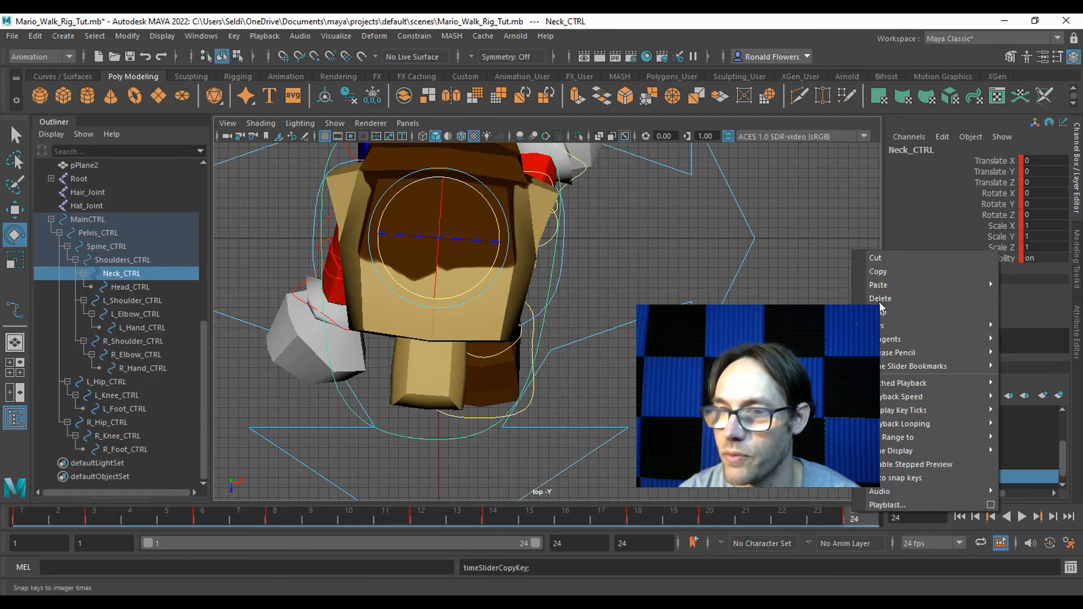
{"action": "mouse_move", "coordinate": [879, 286]}
{"action": "left_click", "coordinate": [834, 286]}
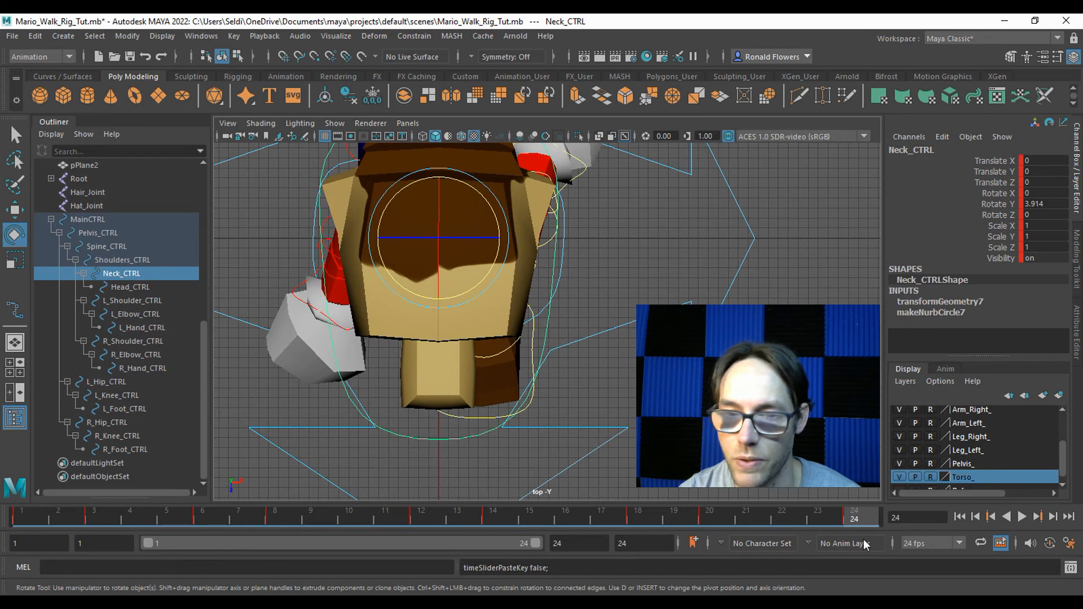
Step: Turn the head forward on frame 12, rotating Neck_CTRL to about -2.8 degrees in Y, and key it
{"action": "left_click", "coordinate": [425, 512]}
{"action": "left_click_drag", "start_coordinate": [476, 285], "coordinate": [471, 286]}
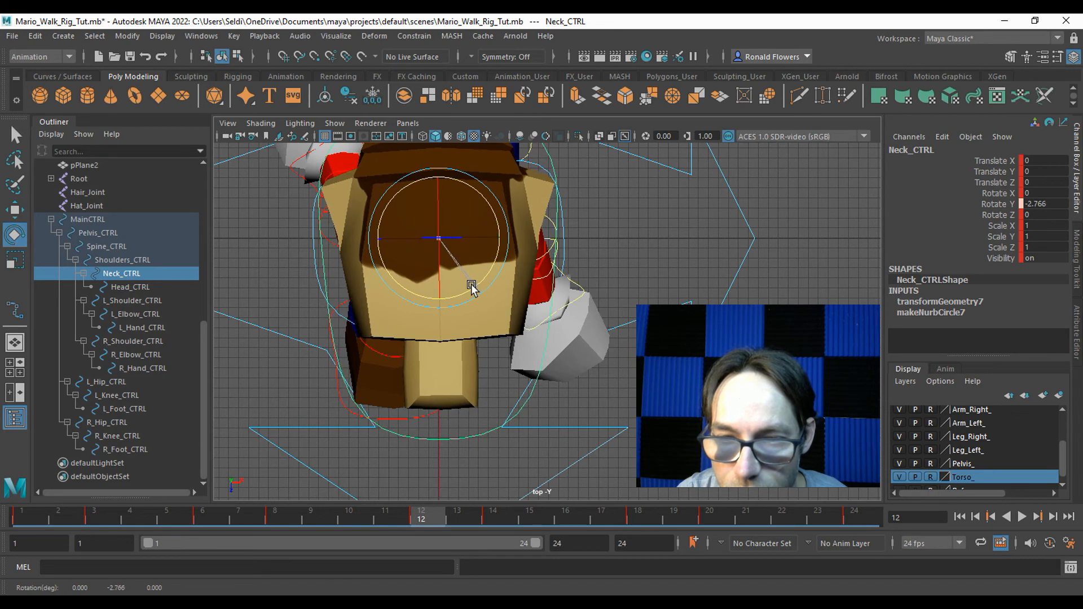
{"action": "key", "text": "s"}
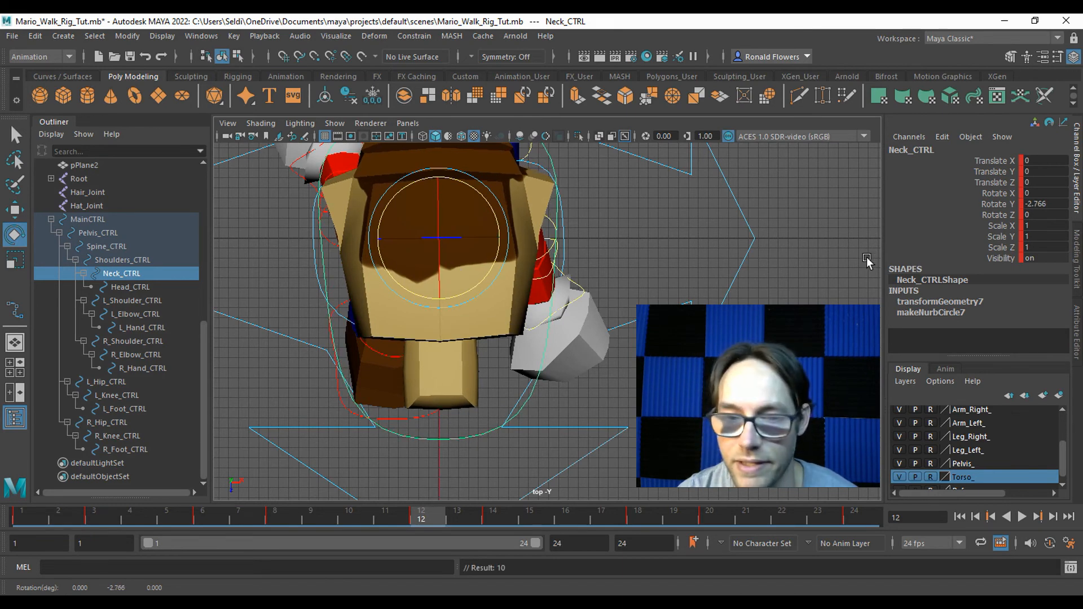
Step: Play the walk cycle in the perspective view and examine the head and body motion from several angles
{"action": "key", "text": "space"}
{"action": "key", "text": "space"}
{"action": "left_click", "coordinate": [598, 226]}
{"action": "scroll", "coordinate": [598, 225], "scroll_direction": "down", "scroll_amount": 5}
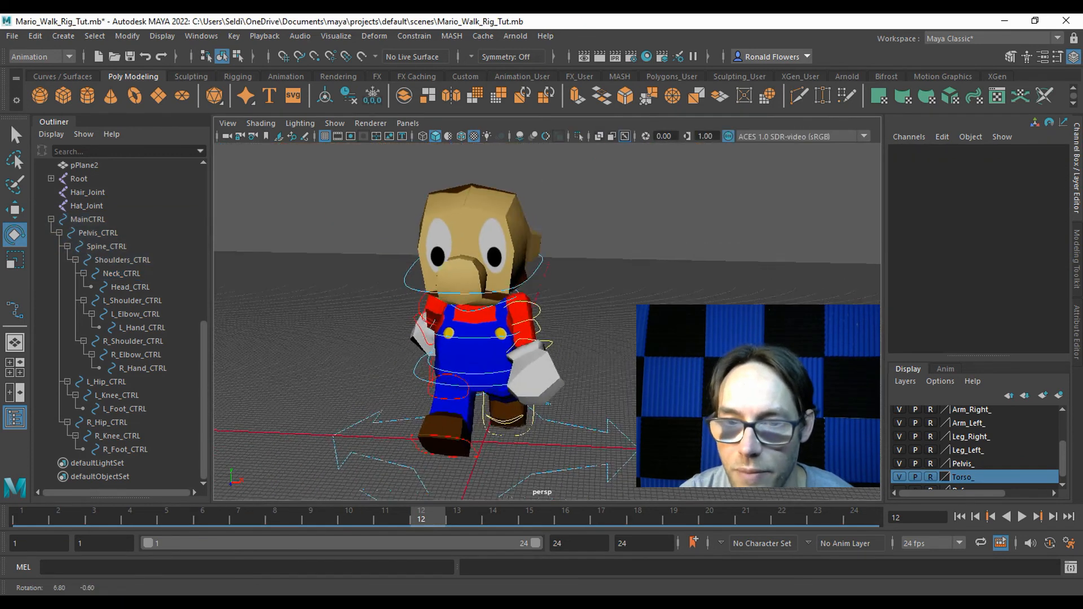
{"action": "left_click_drag", "start_coordinate": [598, 225], "coordinate": [524, 248], "text": "alt"}
{"action": "middle_click_drag", "start_coordinate": [525, 248], "coordinate": [526, 223], "text": "alt"}
{"action": "left_click", "coordinate": [1018, 517]}
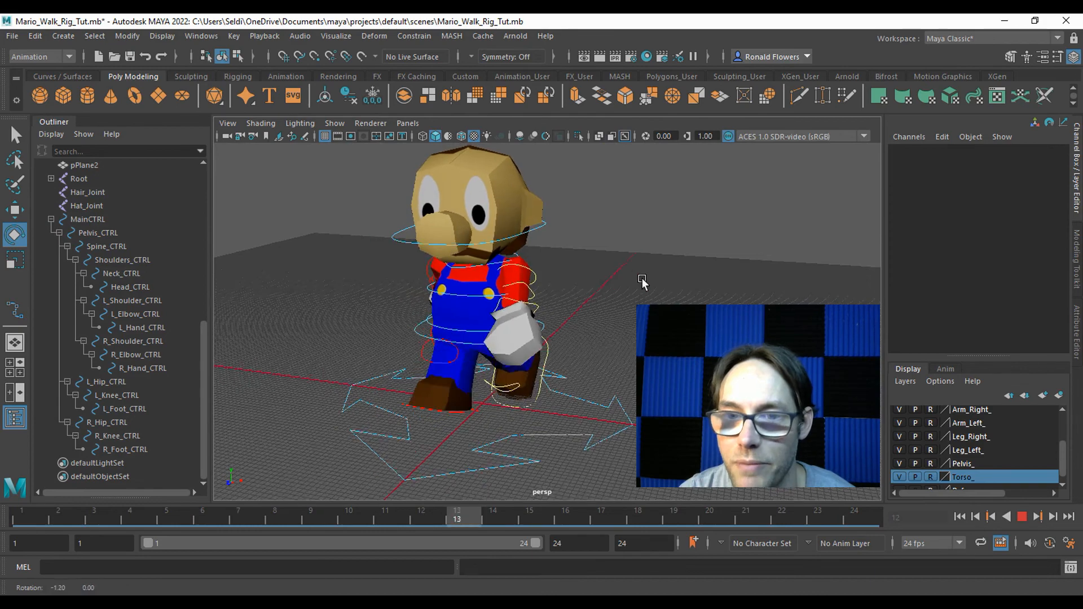
{"action": "left_click_drag", "start_coordinate": [567, 291], "coordinate": [605, 349], "text": "alt"}
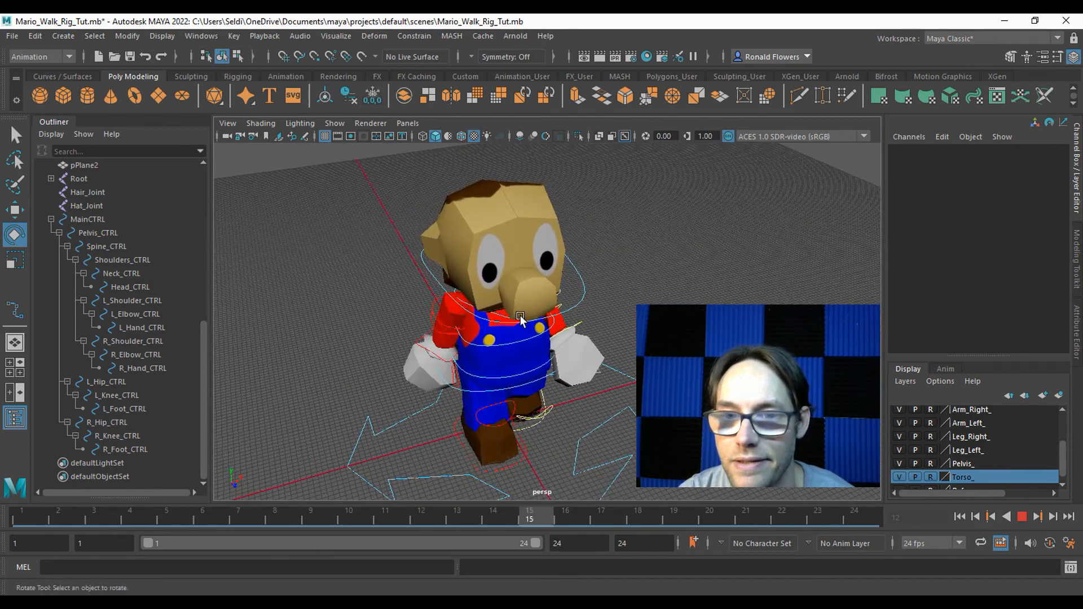
{"action": "left_click_drag", "start_coordinate": [605, 348], "coordinate": [575, 328], "text": "alt"}
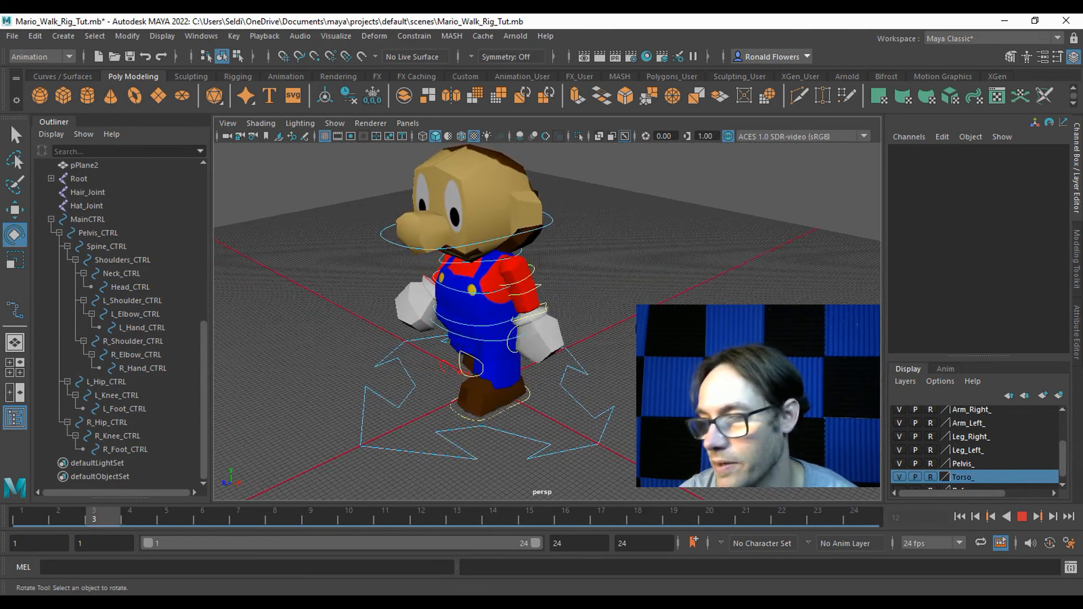
{"action": "left_click", "coordinate": [1024, 516]}
Step: Scrub through the walk cycle for a last check, ending on frame 24, and save the scene
{"action": "left_click_drag", "start_coordinate": [36, 517], "coordinate": [523, 509]}
{"action": "left_click_drag", "start_coordinate": [482, 309], "coordinate": [528, 307], "text": "alt"}
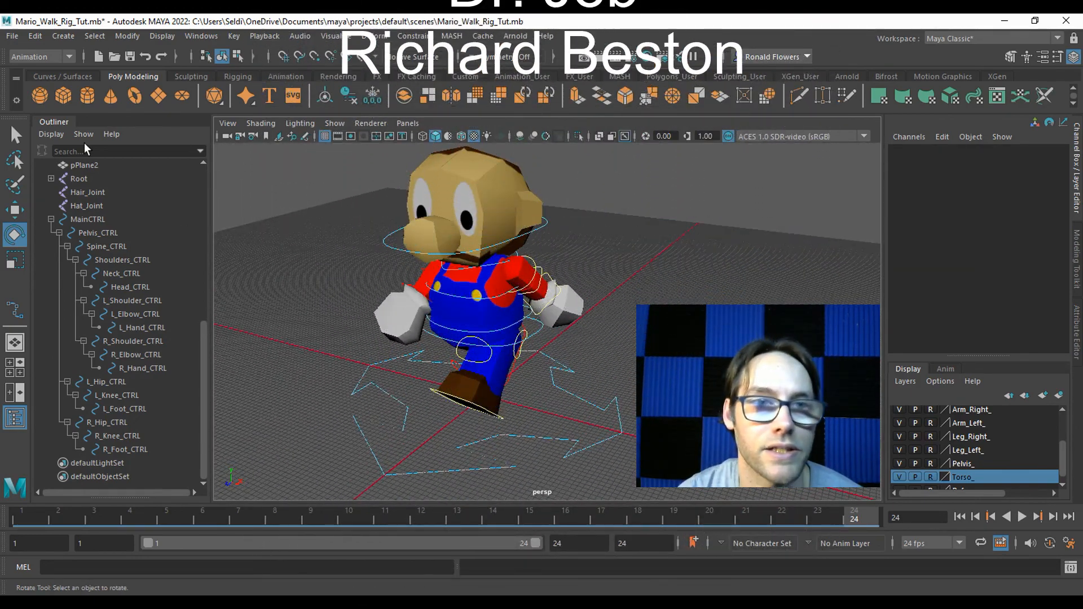
{"action": "left_click", "coordinate": [16, 36]}
{"action": "left_click", "coordinate": [28, 85]}
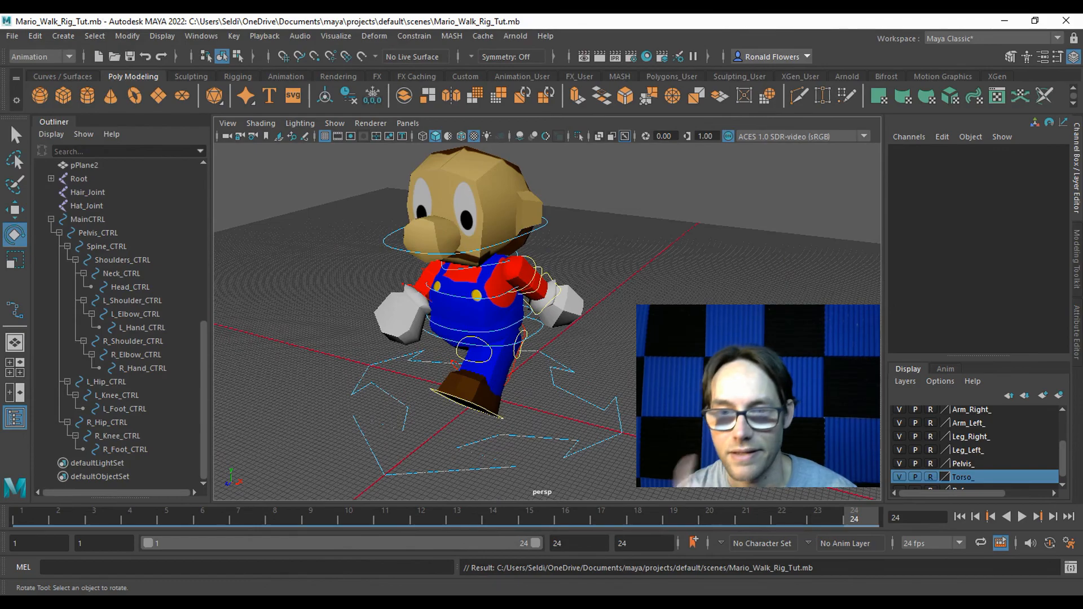